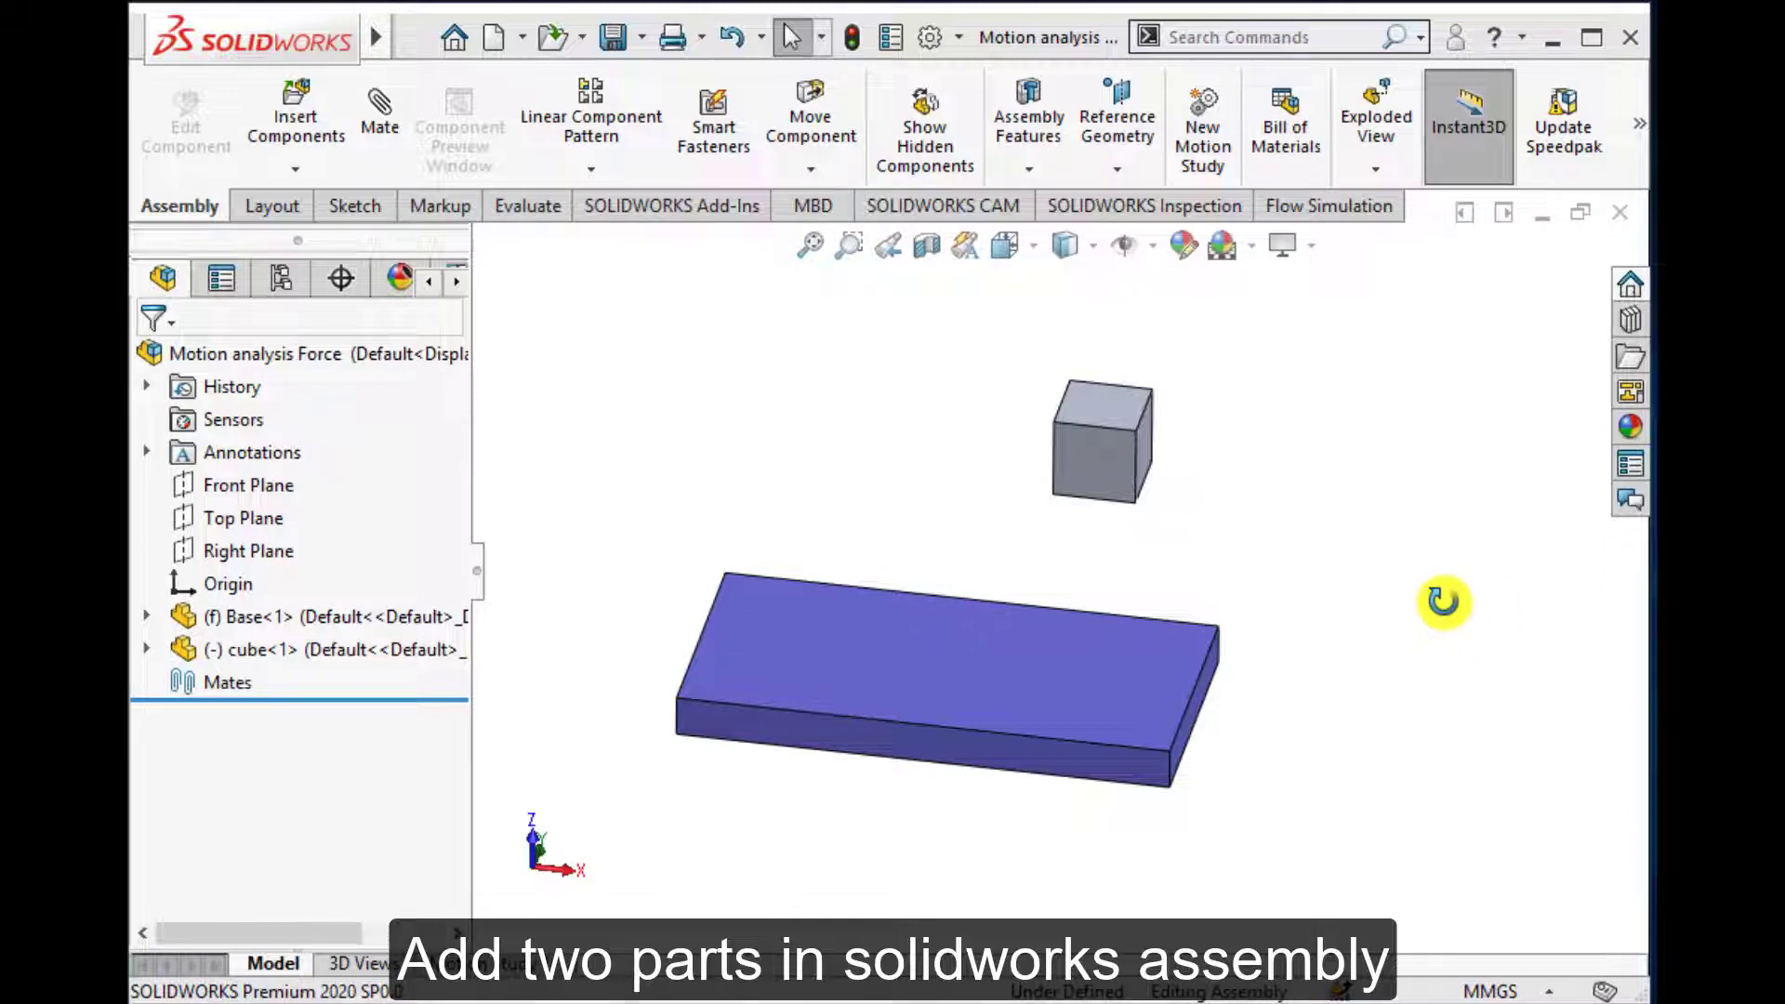
# Step: Orbit the view around the base plate and cube in the Motion analysis Force assembly
pyautogui.moveTo(1443, 601)
pyautogui.mouseDown(button='middle')
pyautogui.moveTo(1275, 605)
pyautogui.moveTo(1449, 598)
pyautogui.mouseUp(button='middle')
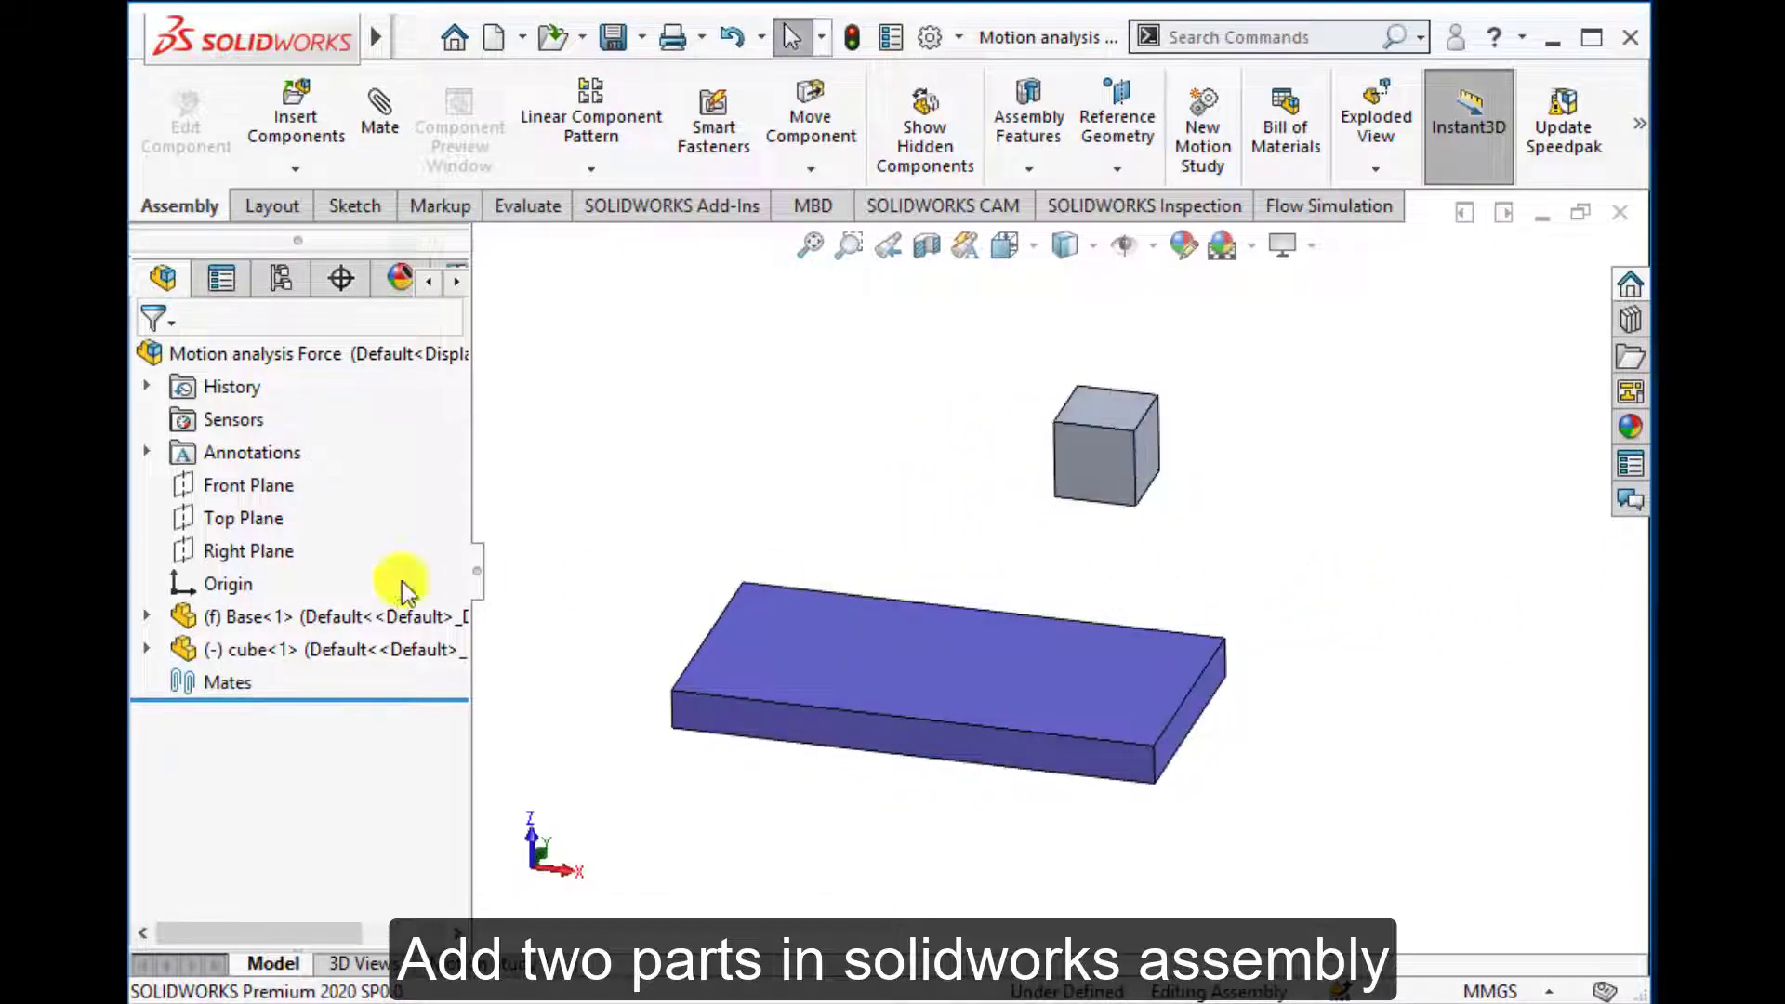
# Step: Change the Base<1> component from fixed to Float
pyautogui.click(195, 614)
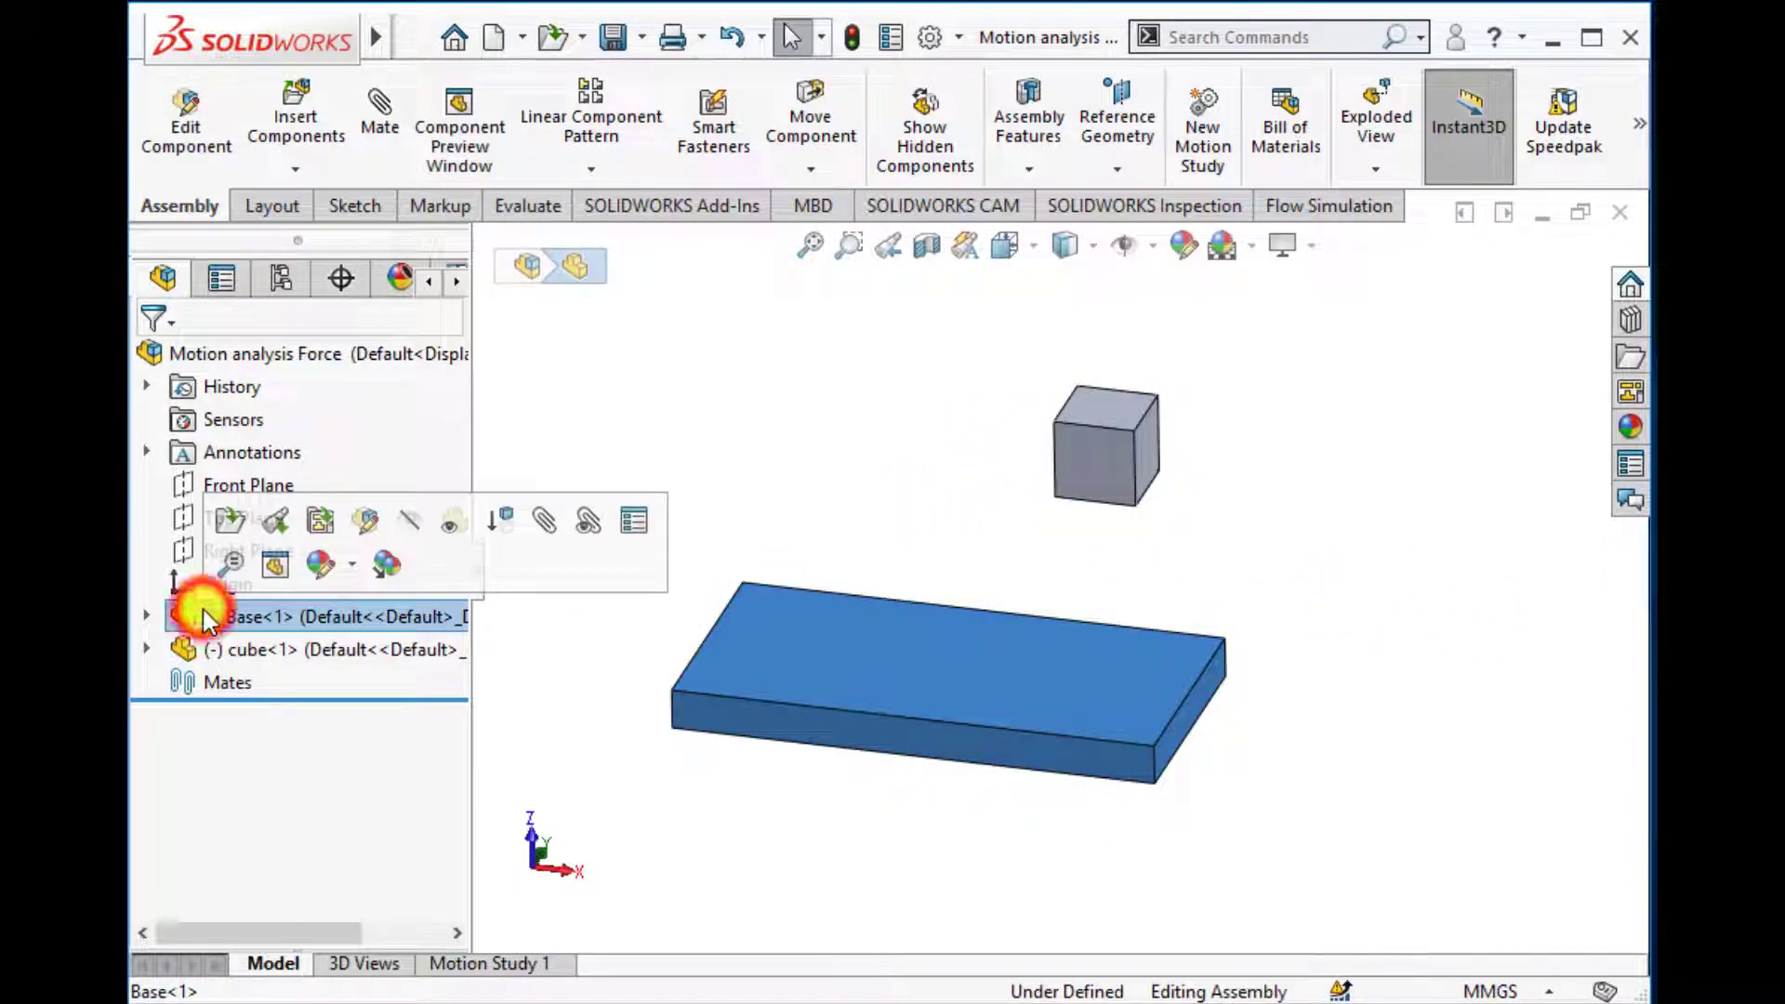
pyautogui.click(254, 649)
pyautogui.click(644, 810)
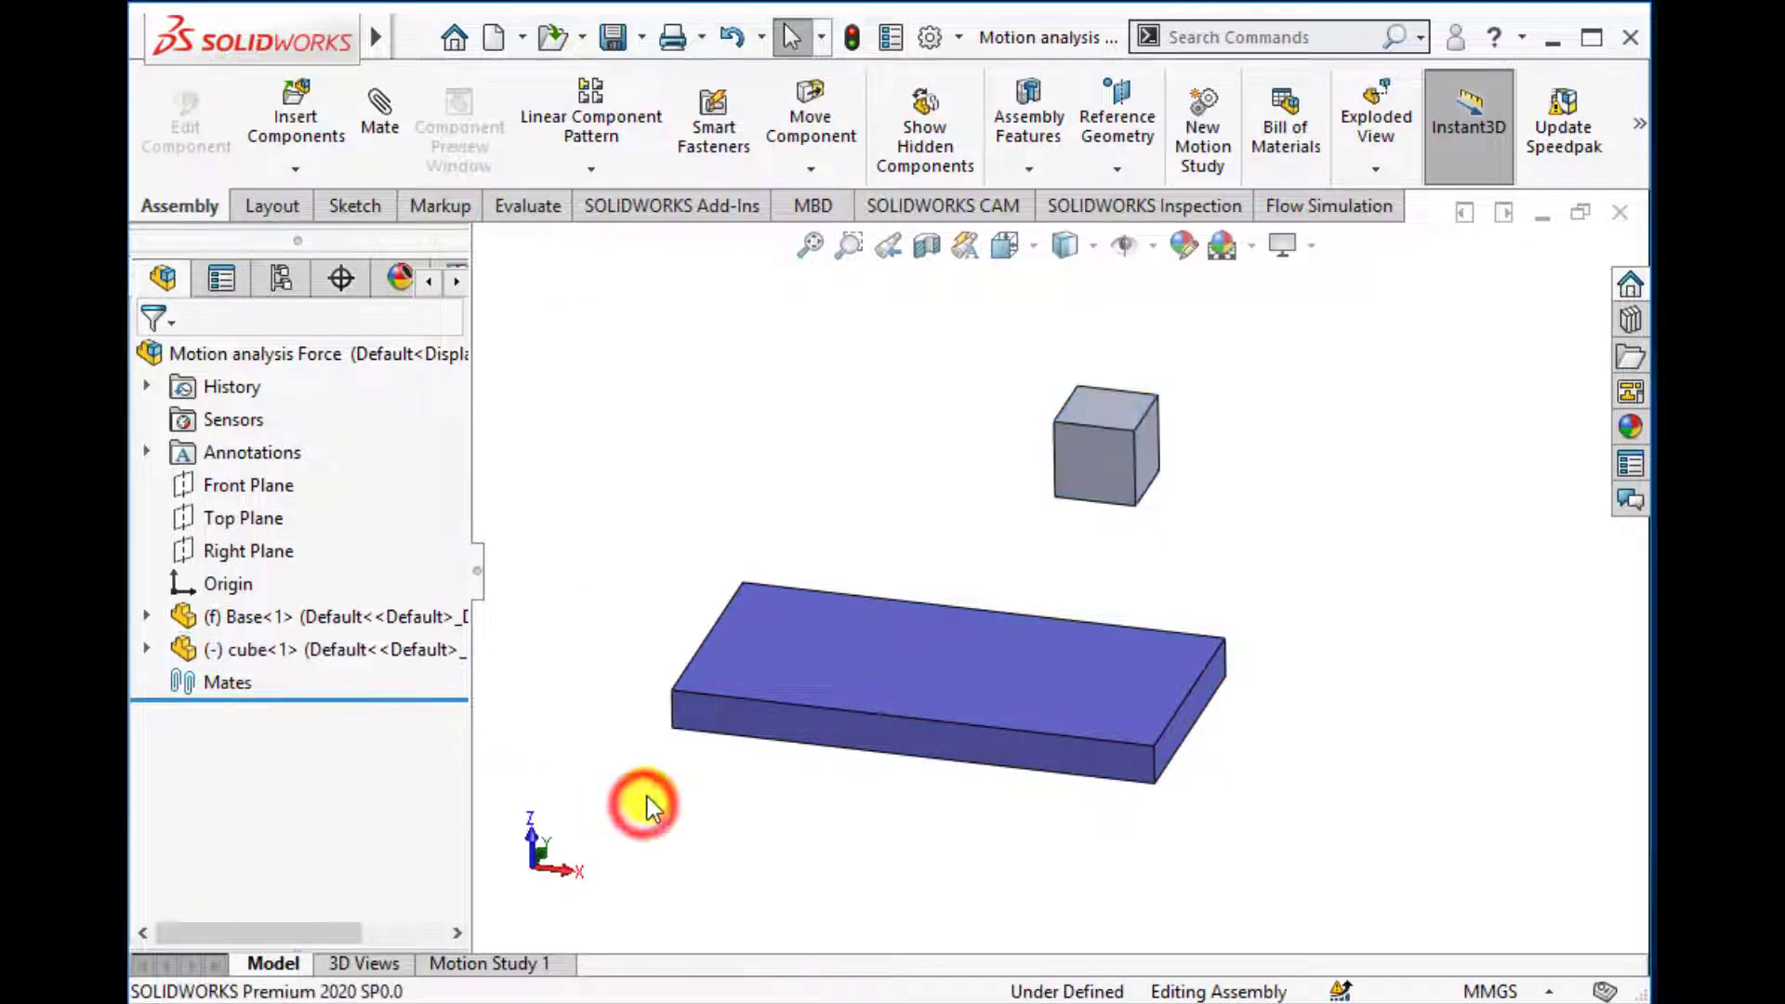
pyautogui.rightClick(320, 619)
pyautogui.click(402, 545)
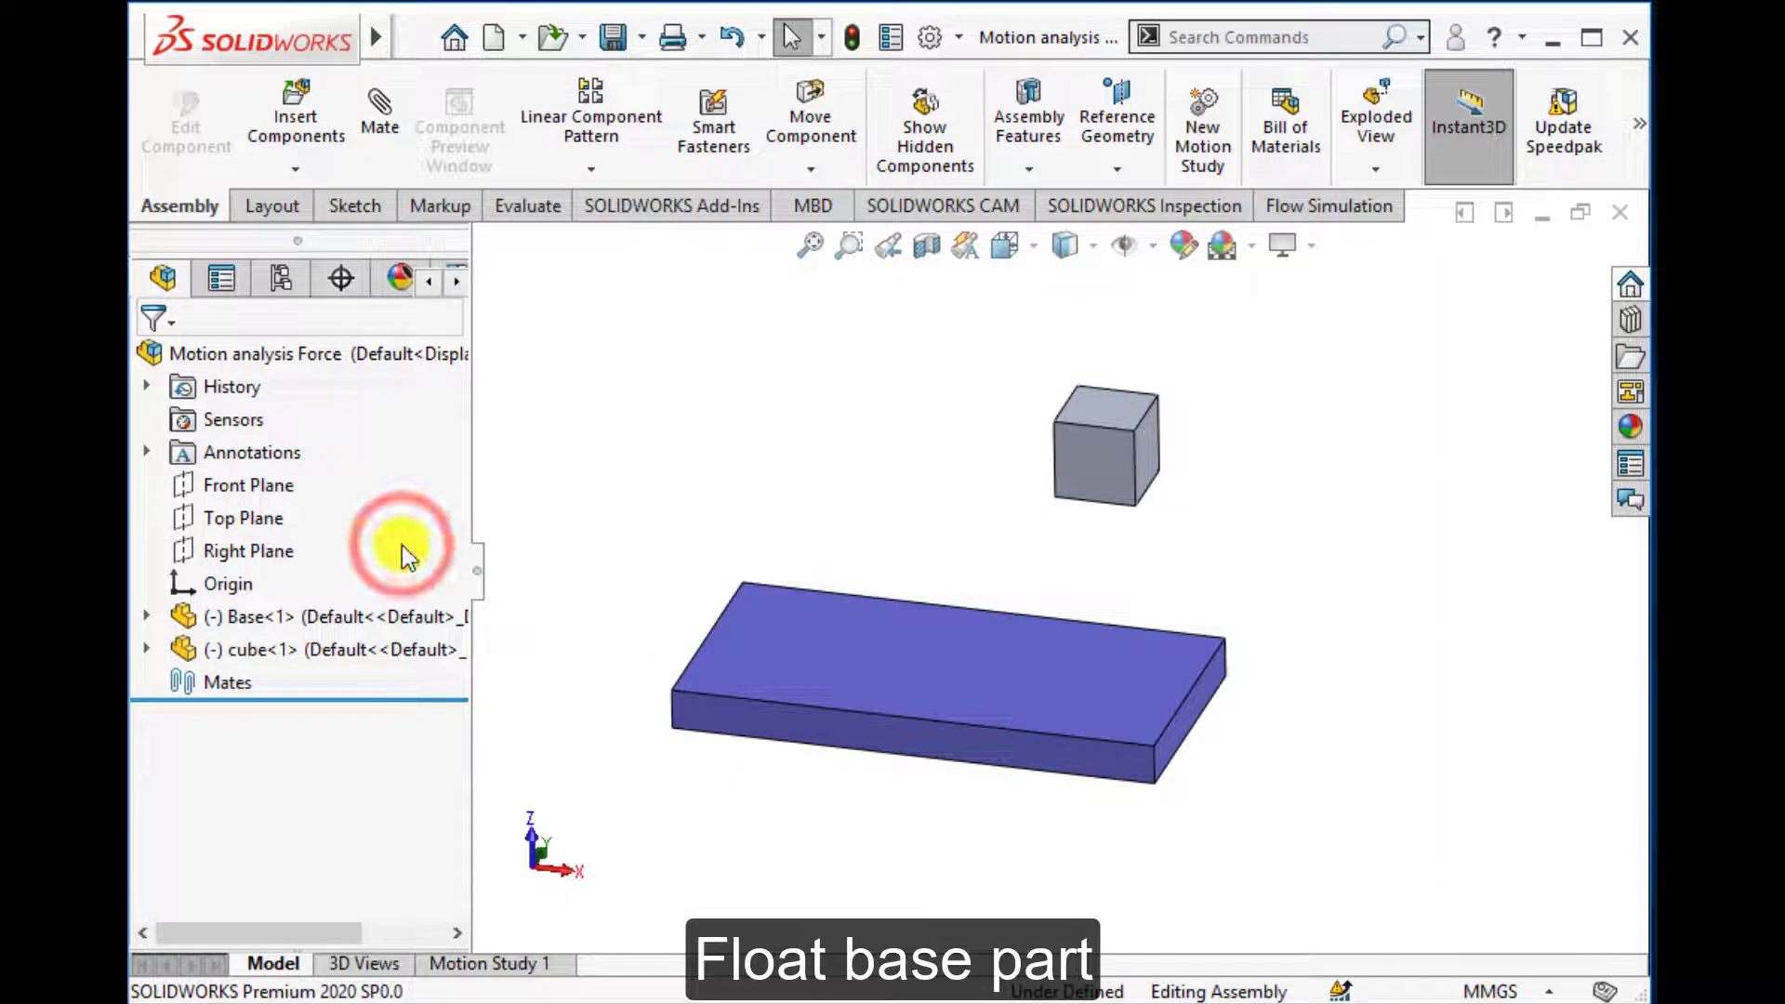
# Step: Mate the assembly Front Plane coincident with the Base's Front Plane
pyautogui.click(378, 130)
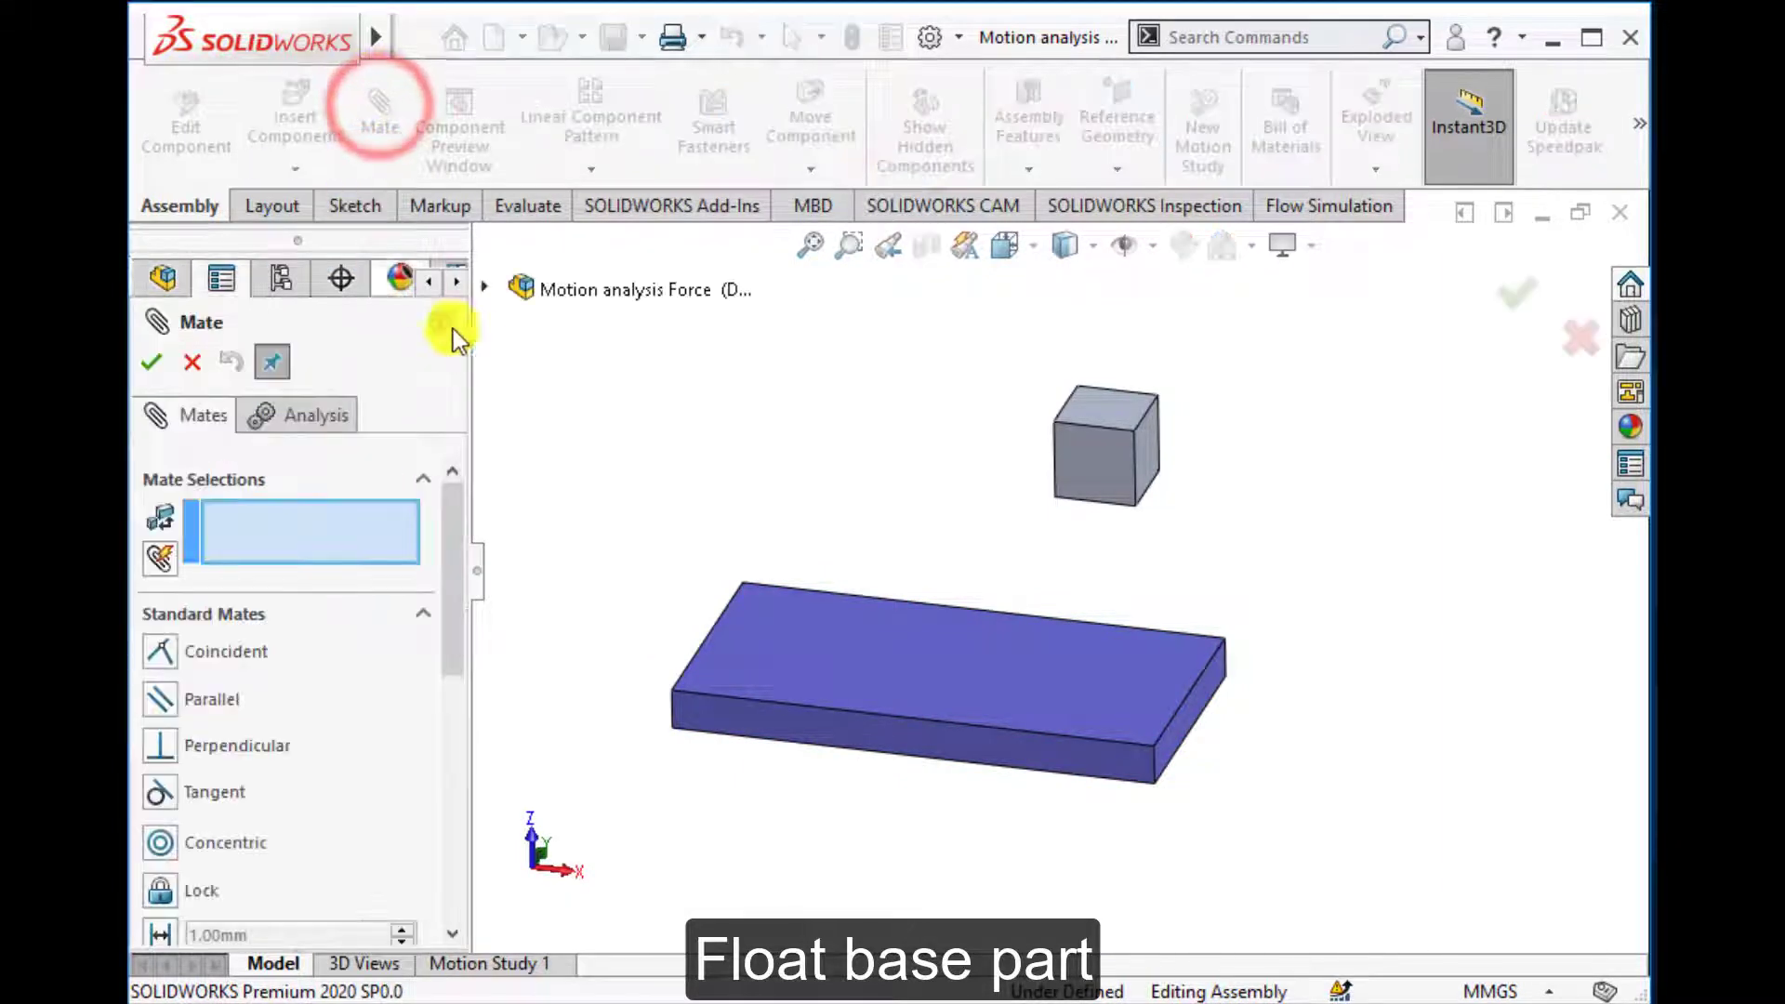
pyautogui.click(484, 286)
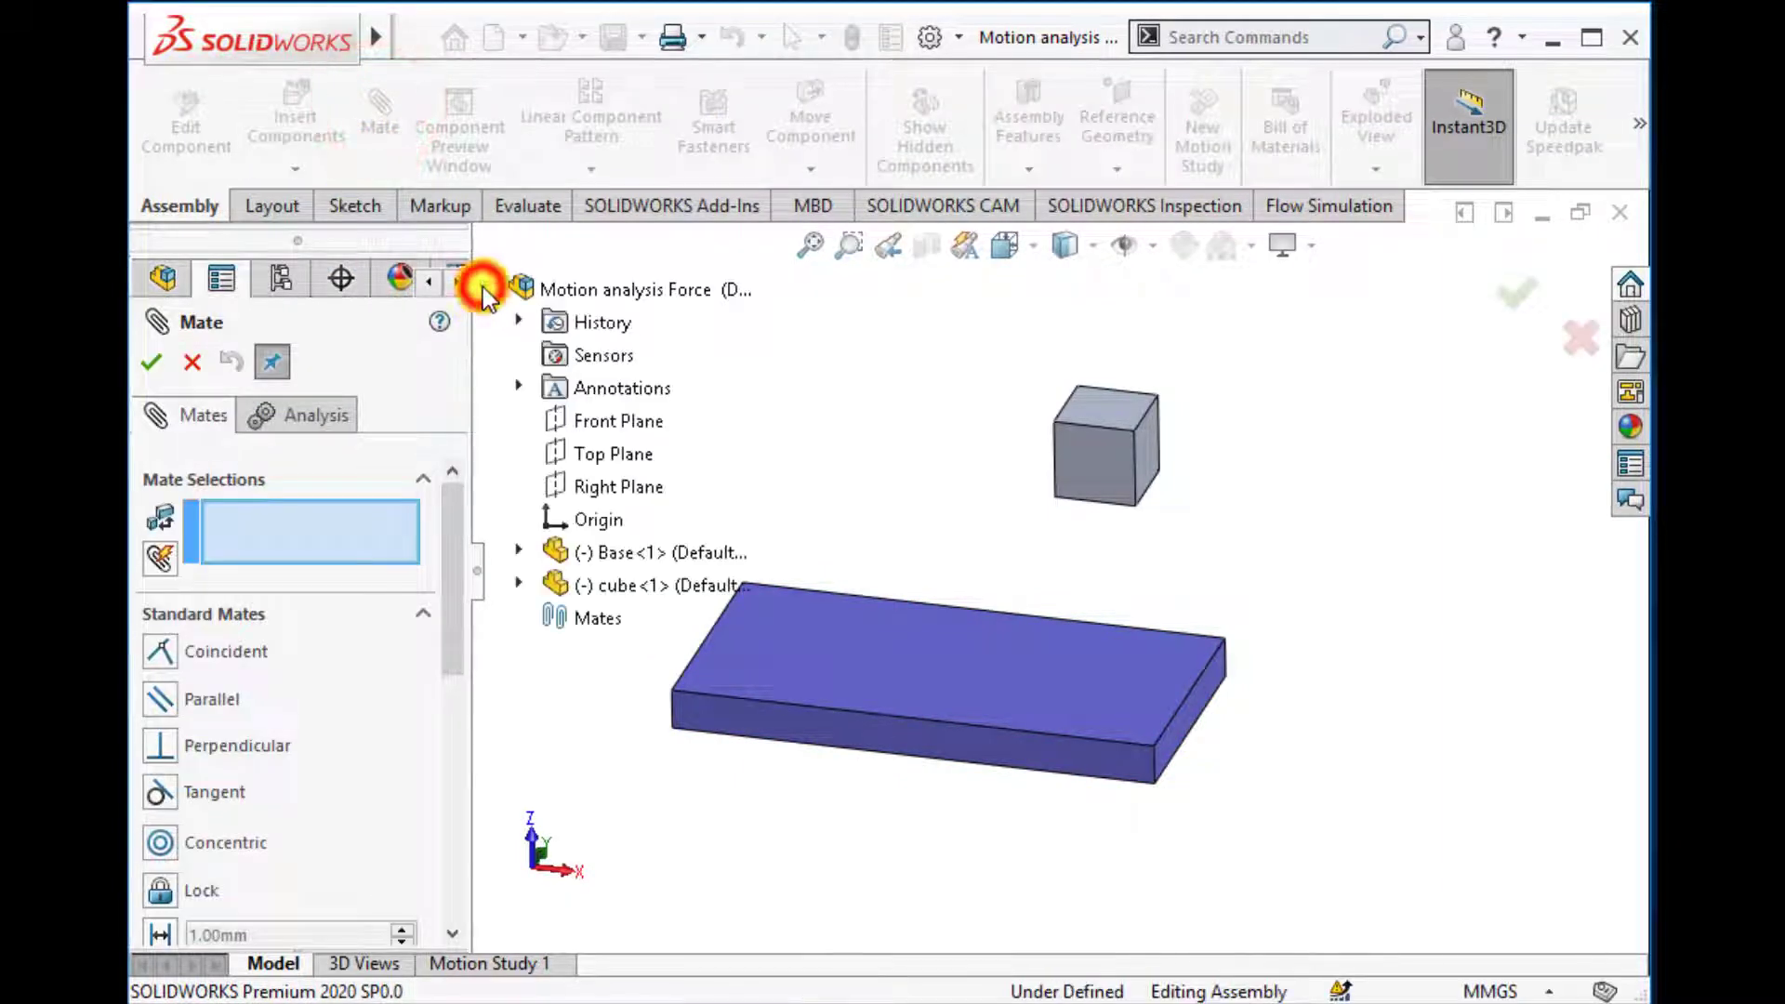
pyautogui.click(608, 423)
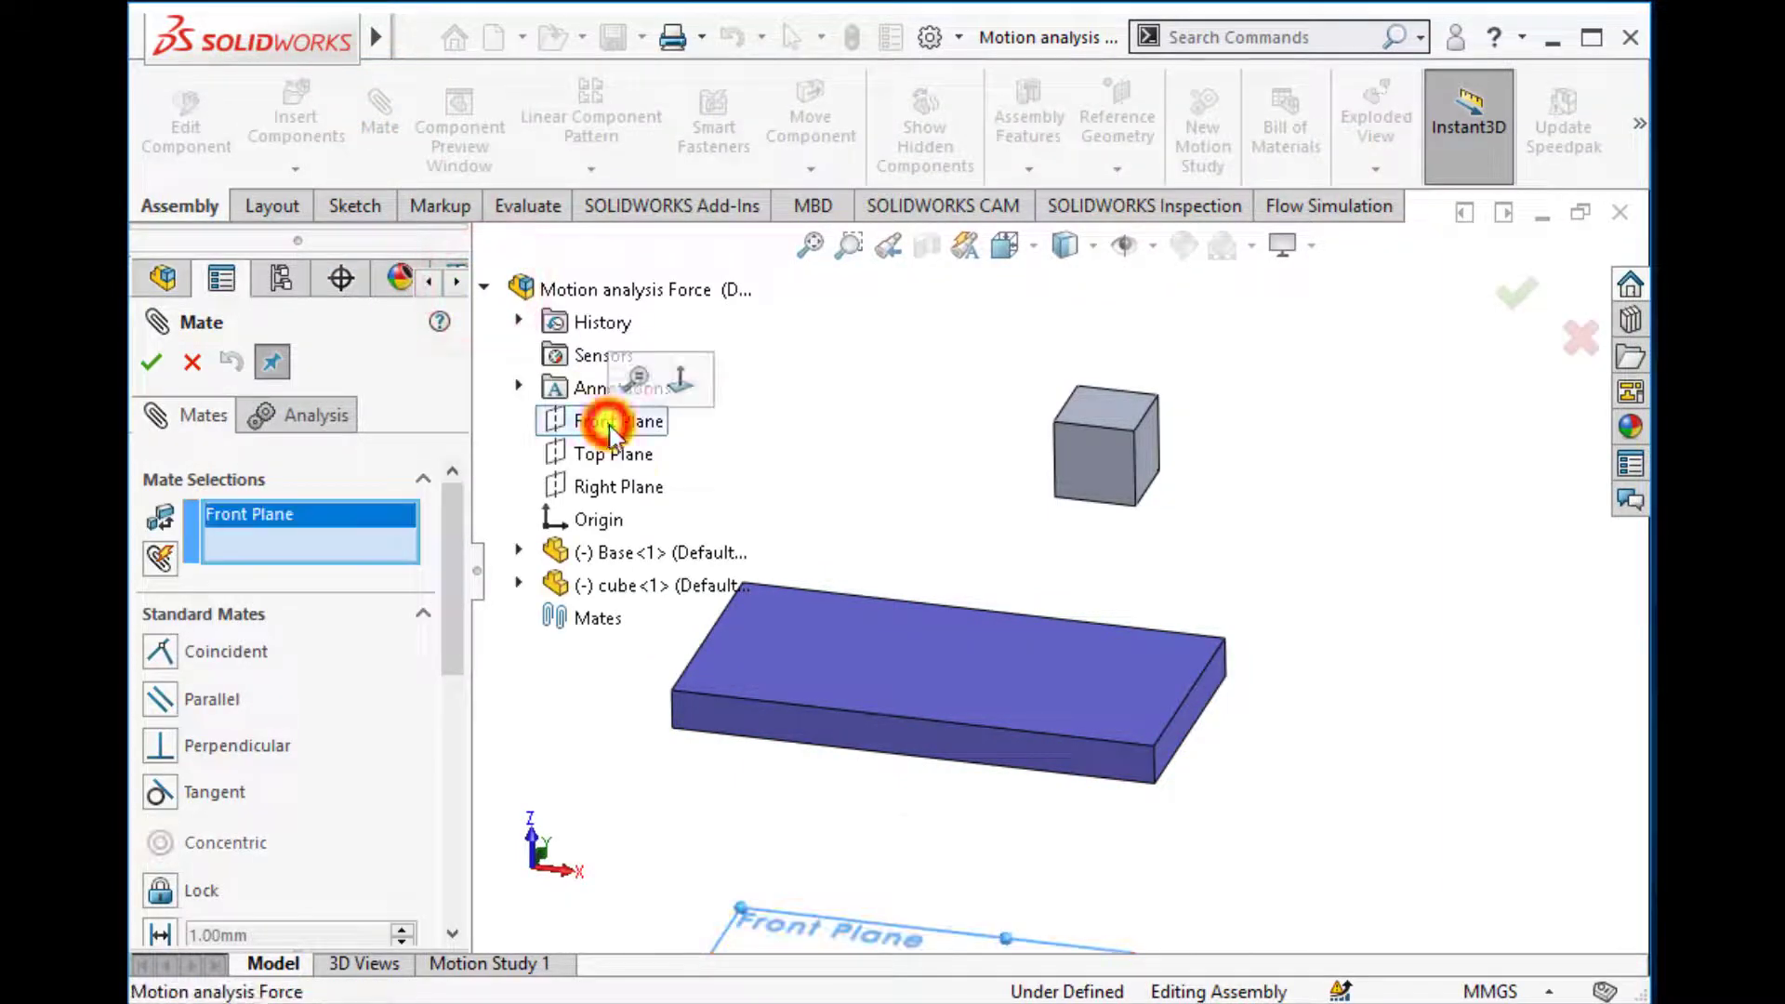
pyautogui.click(519, 552)
pyautogui.click(645, 751)
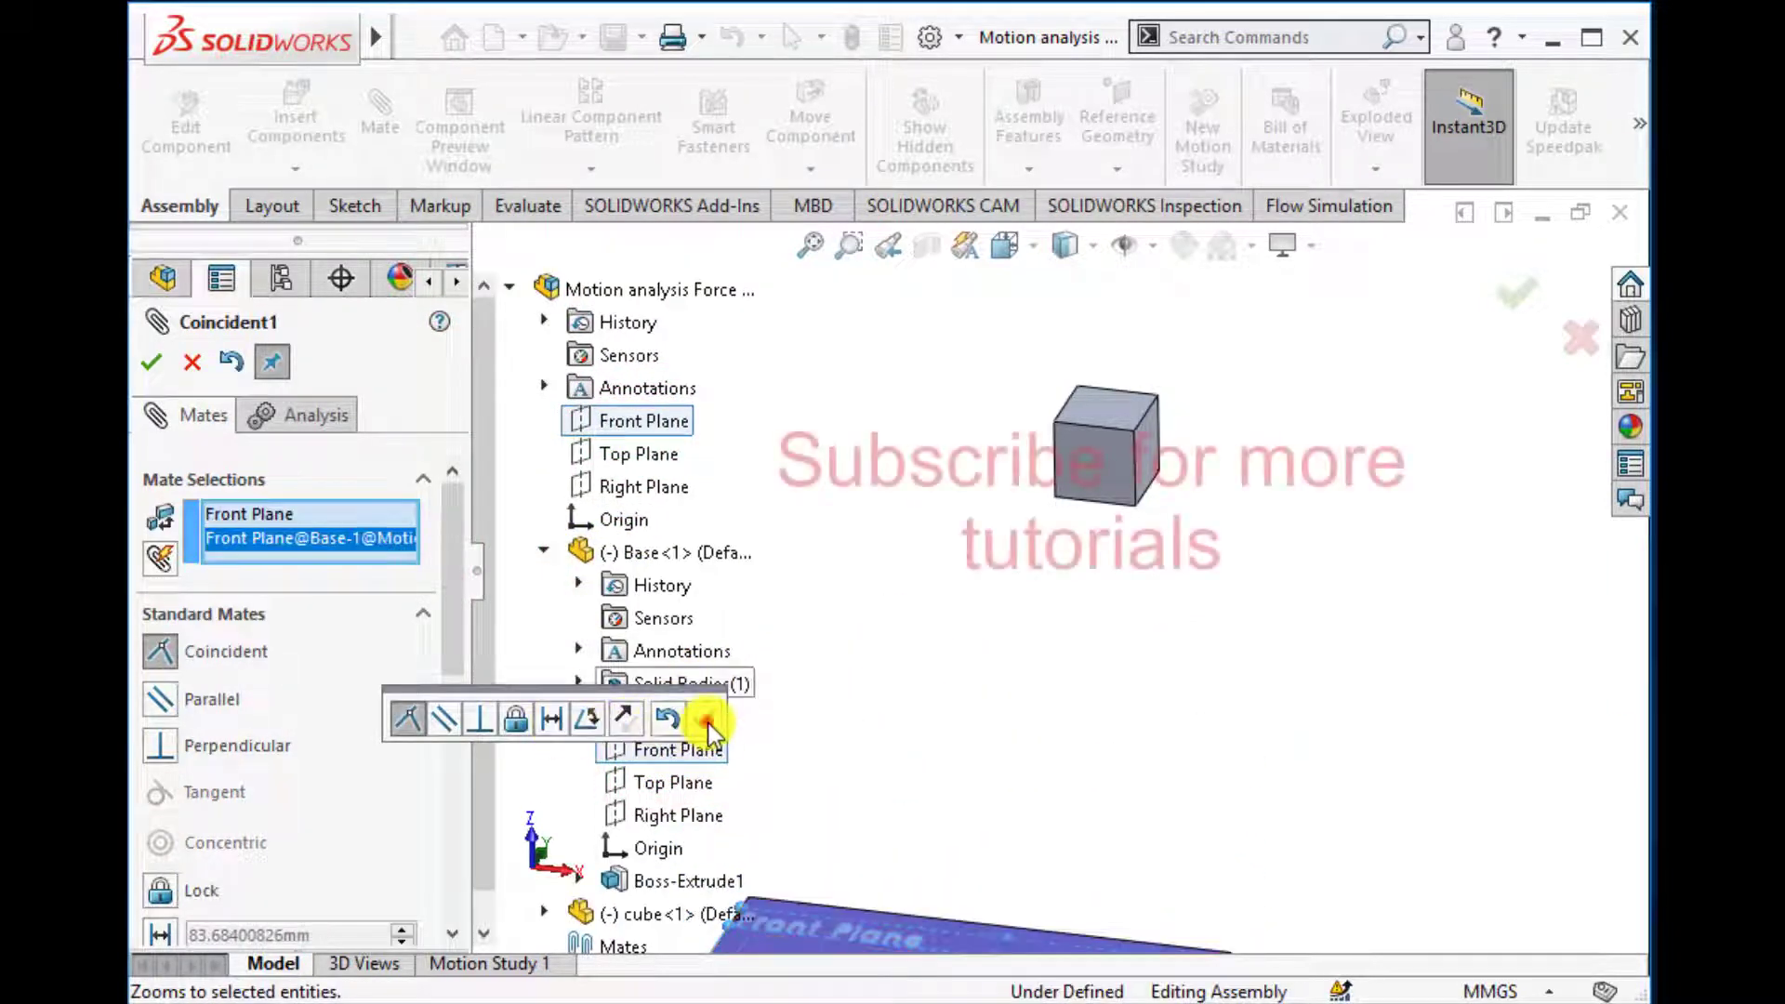
pyautogui.click(704, 720)
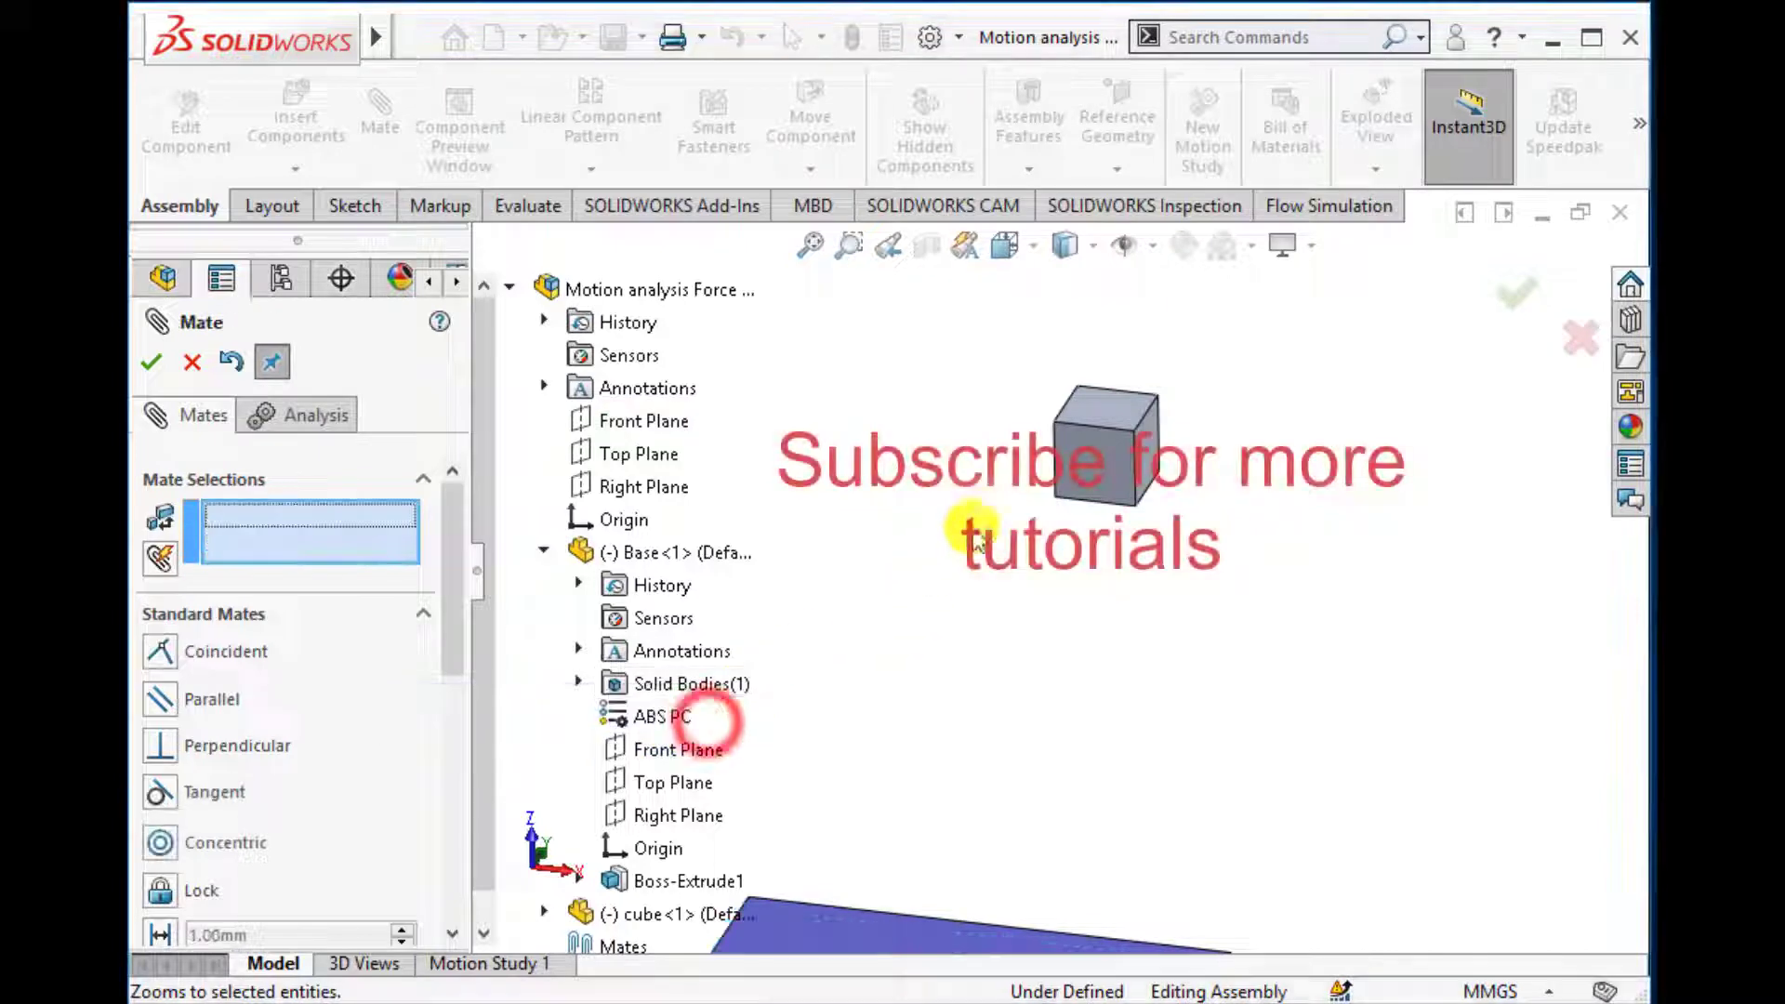
# Step: Mate the assembly Top Plane coincident with the Base's Top Plane
pyautogui.click(625, 456)
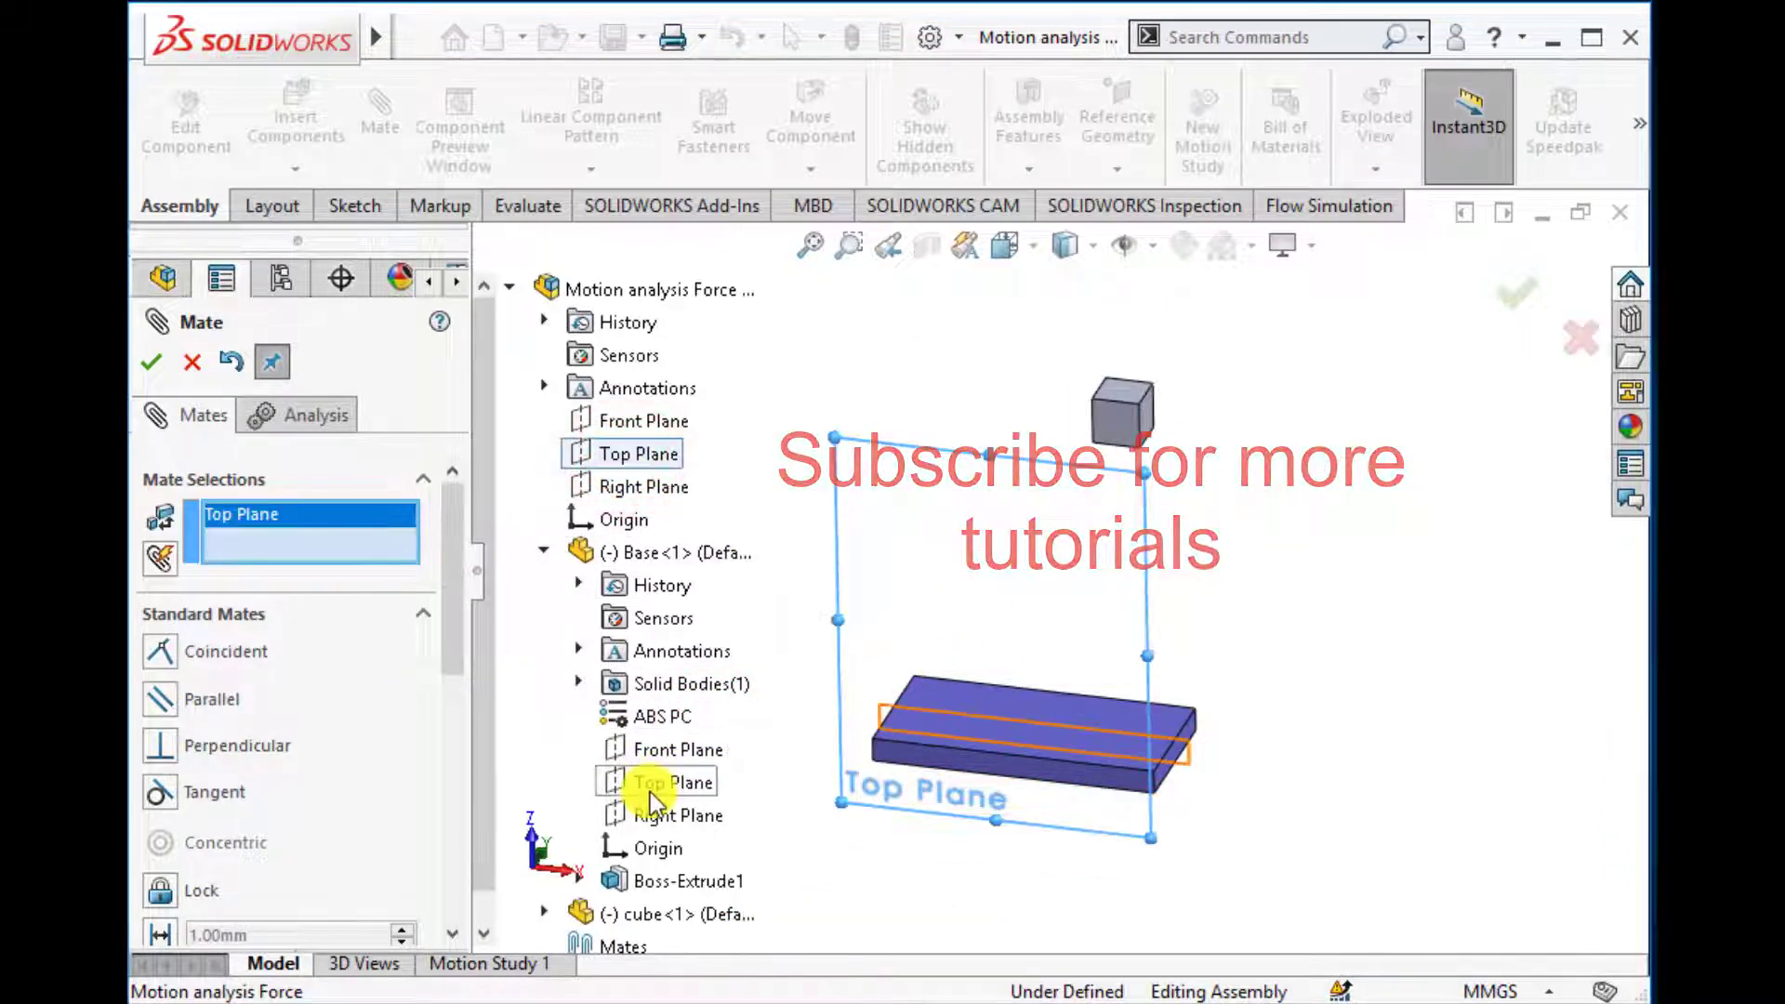
pyautogui.click(651, 785)
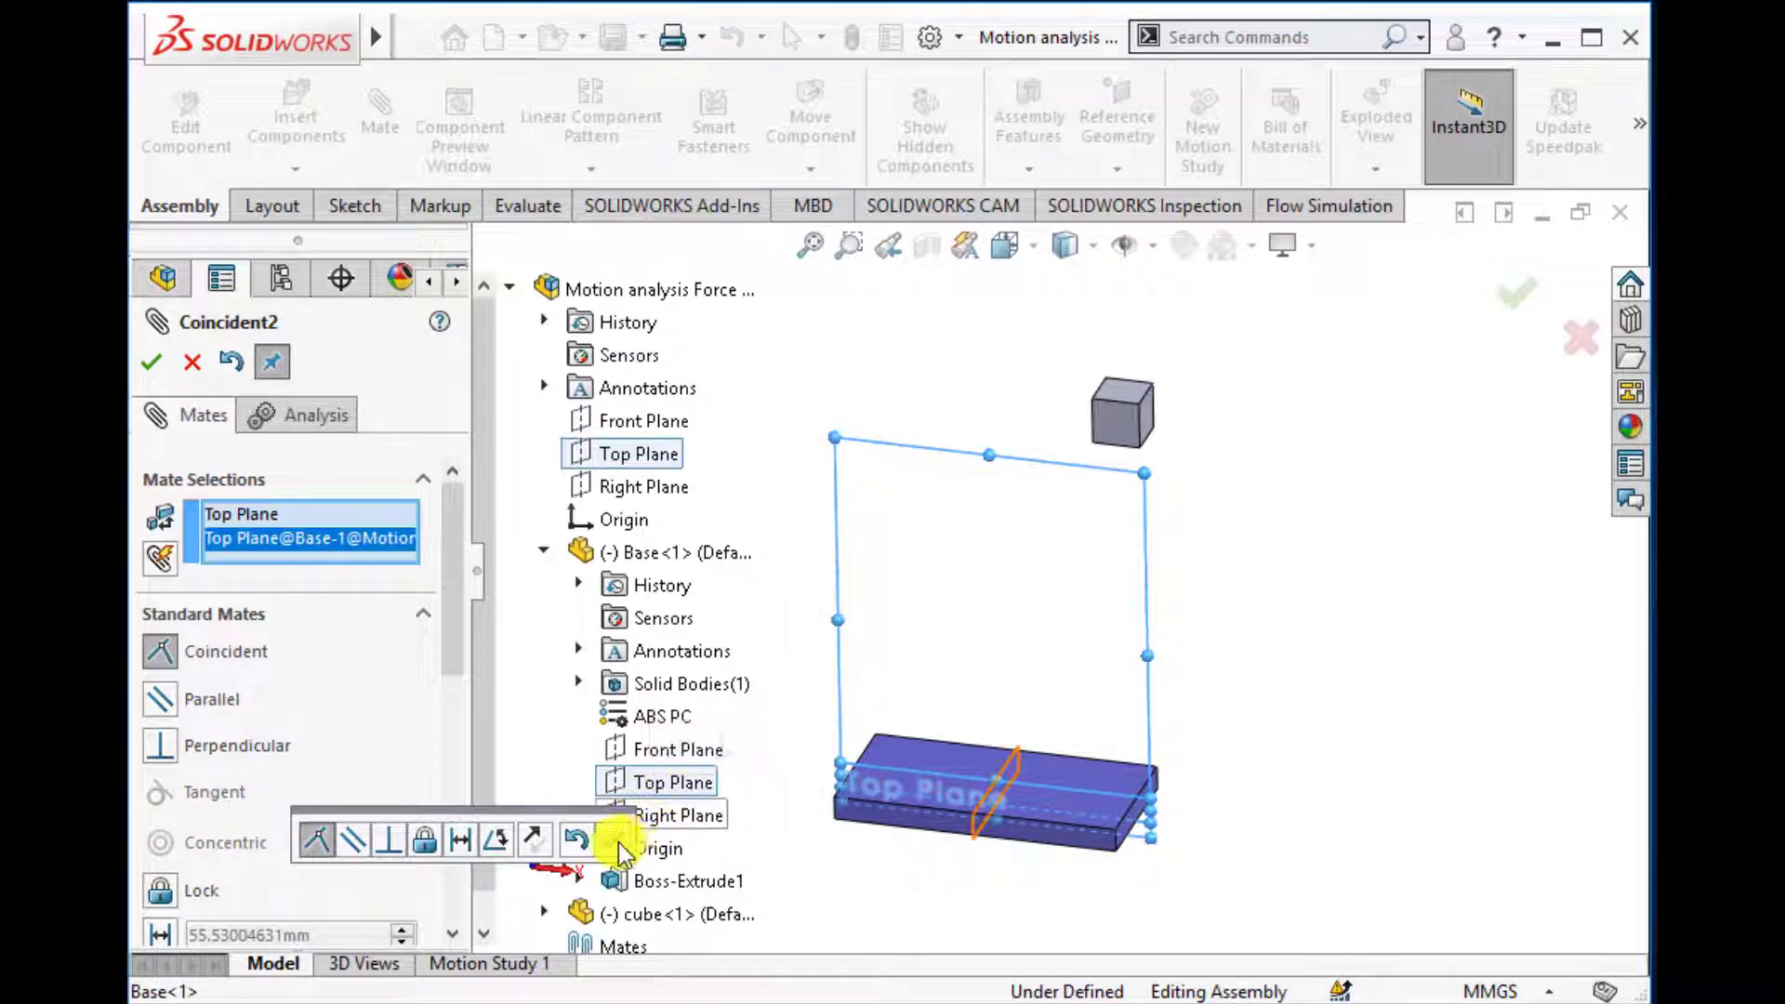
pyautogui.click(611, 840)
pyautogui.click(613, 841)
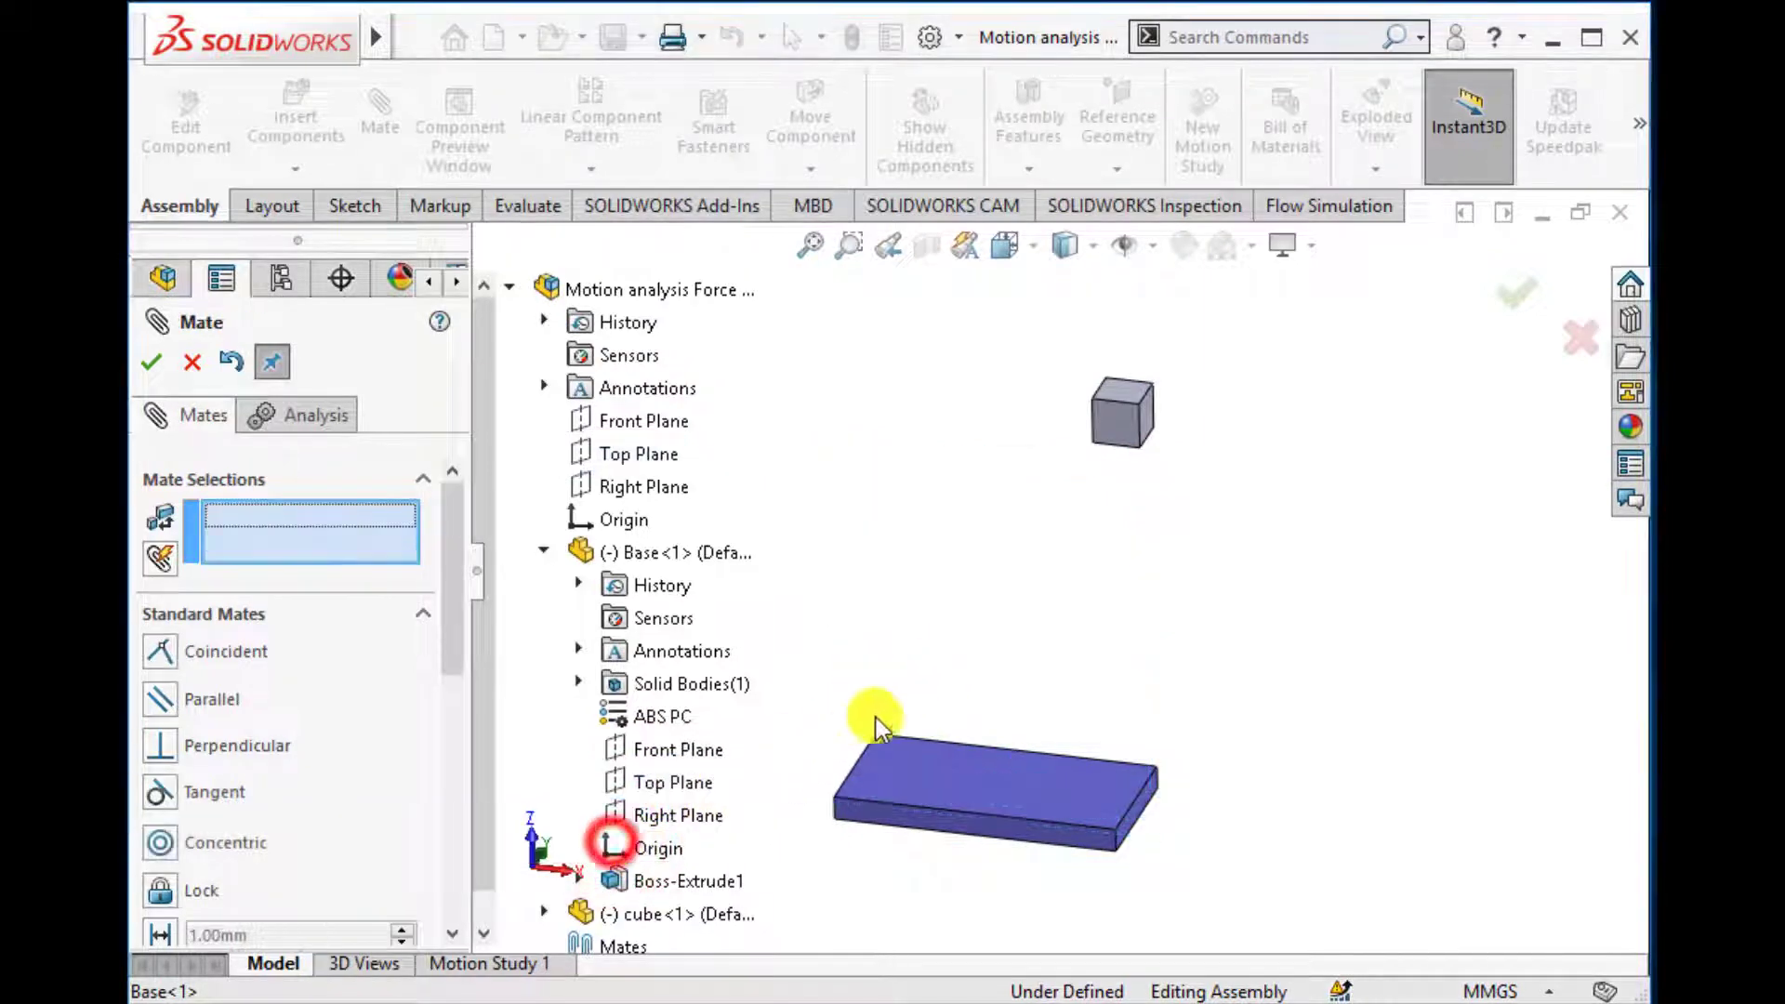
# Step: Mate the assembly Right Plane coincident with the Base's Right Plane
pyautogui.click(648, 494)
pyautogui.click(669, 818)
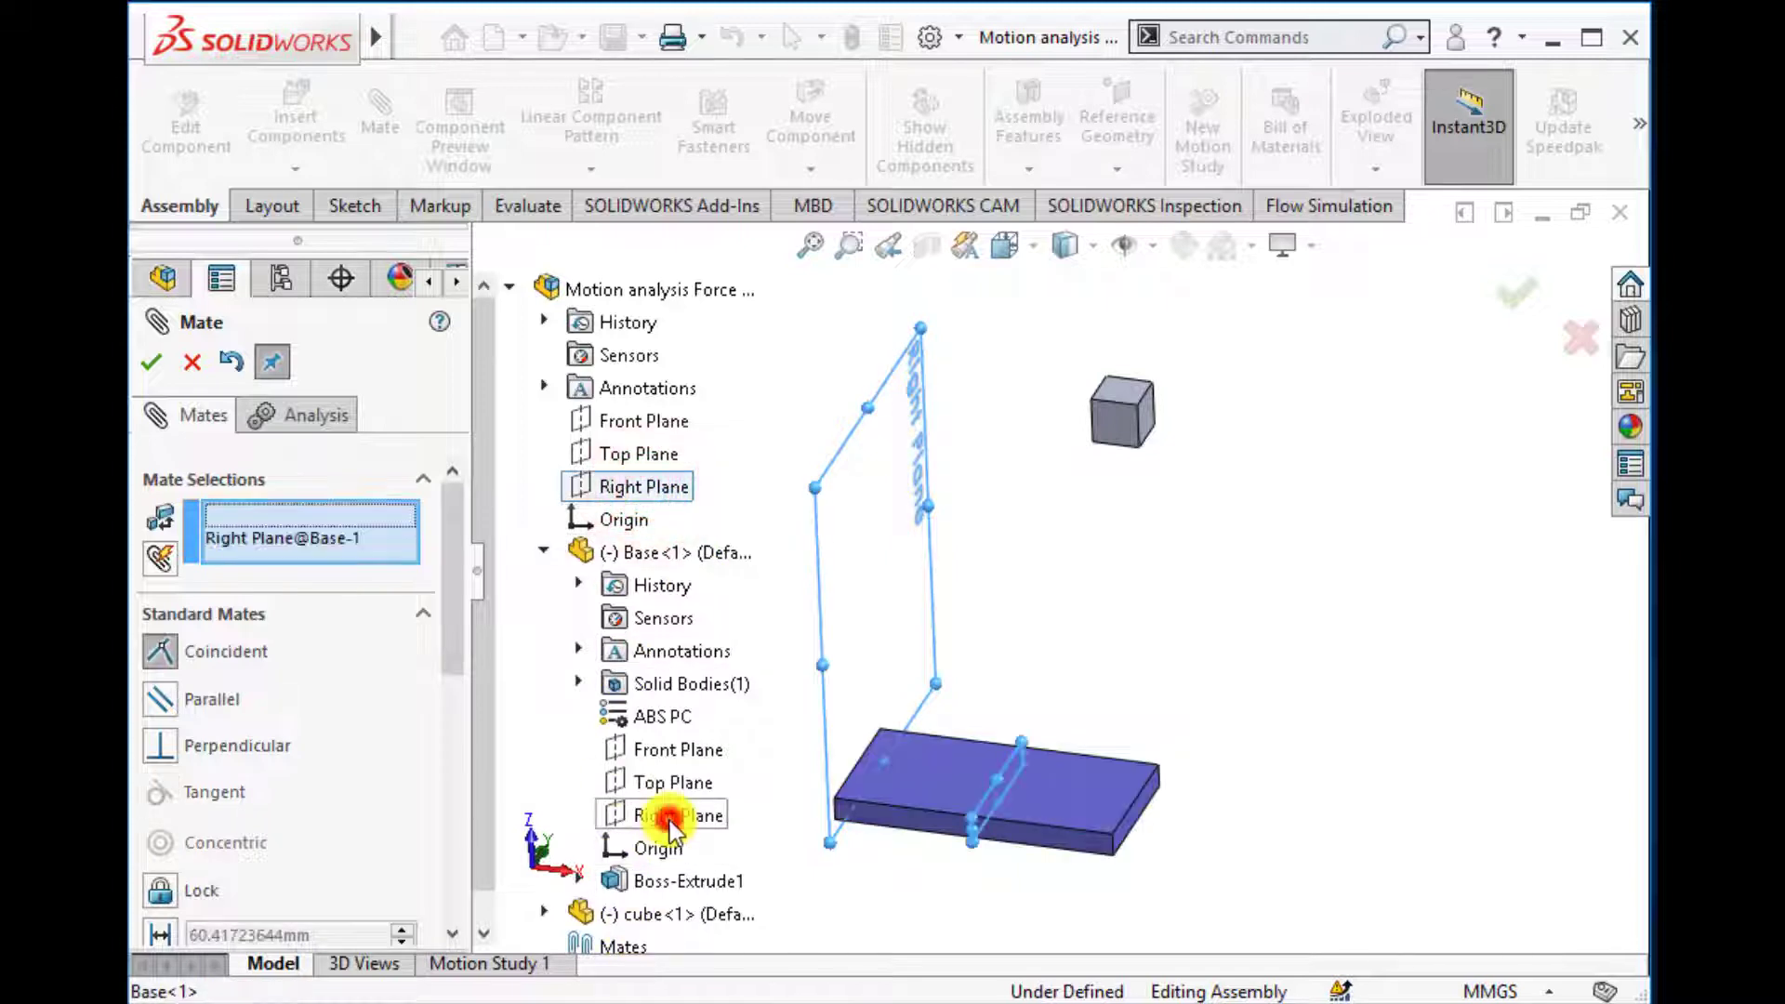
pyautogui.click(634, 875)
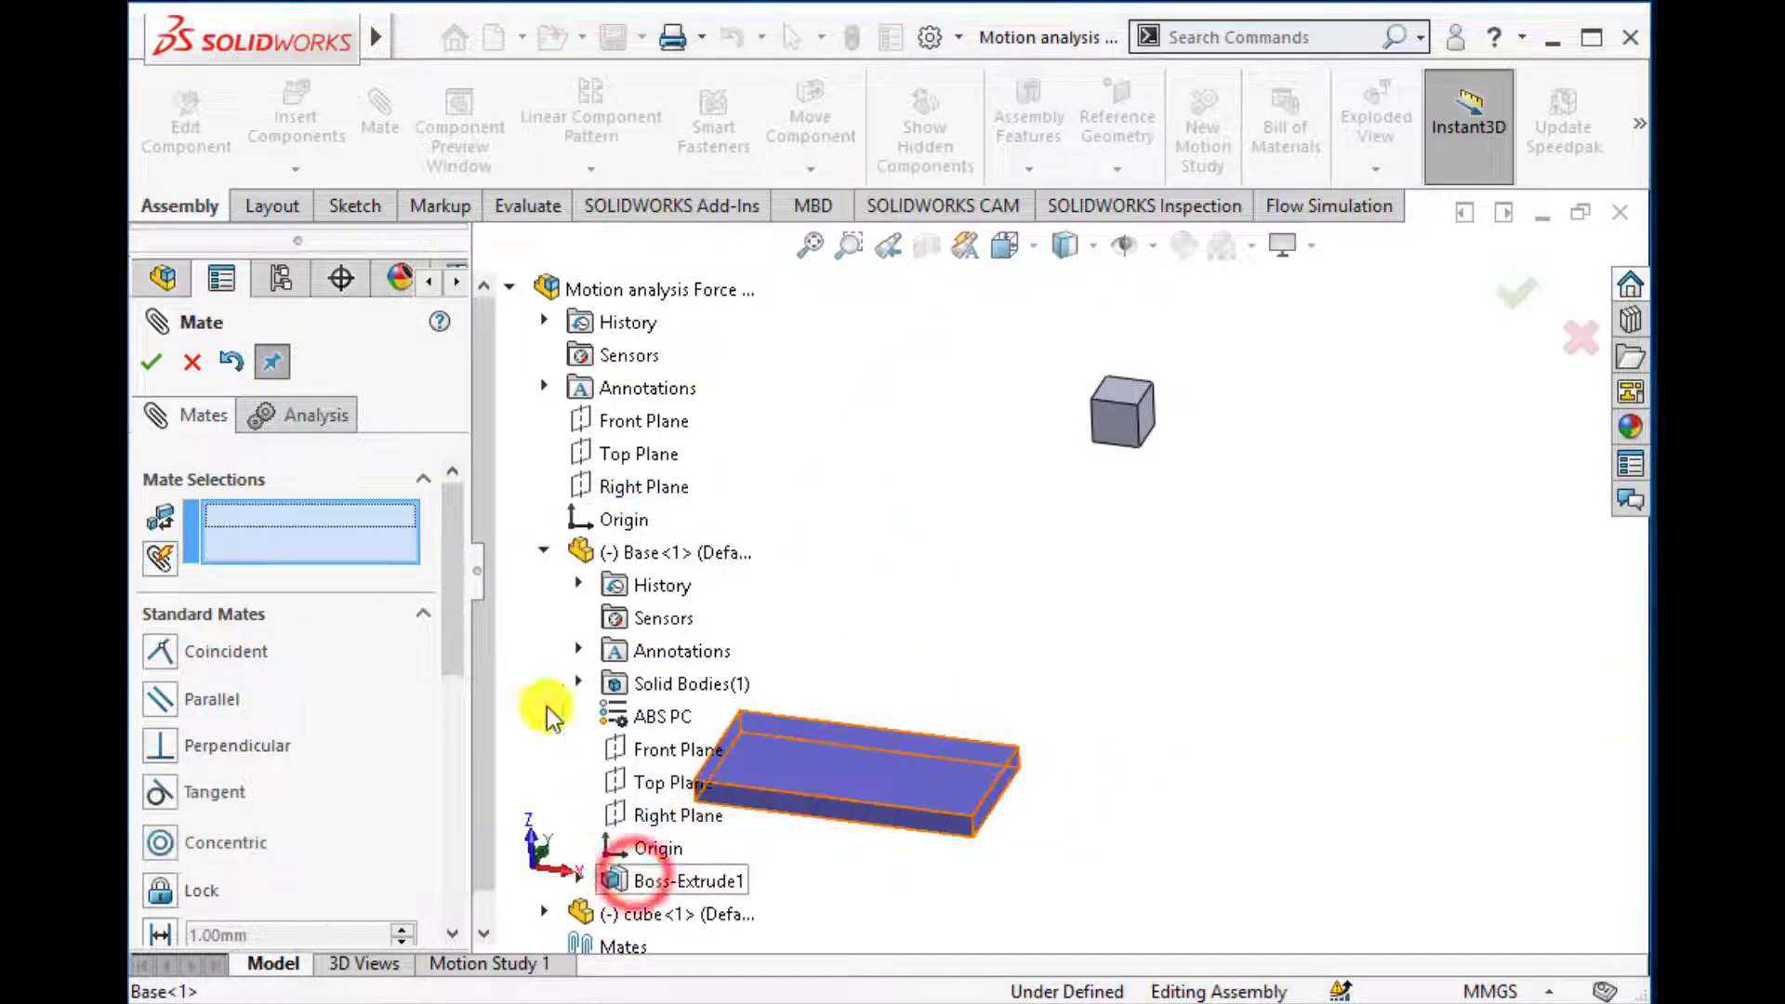
pyautogui.click(163, 363)
pyautogui.scroll(3, 940, 709)
pyautogui.scroll(-3, 1028, 546)
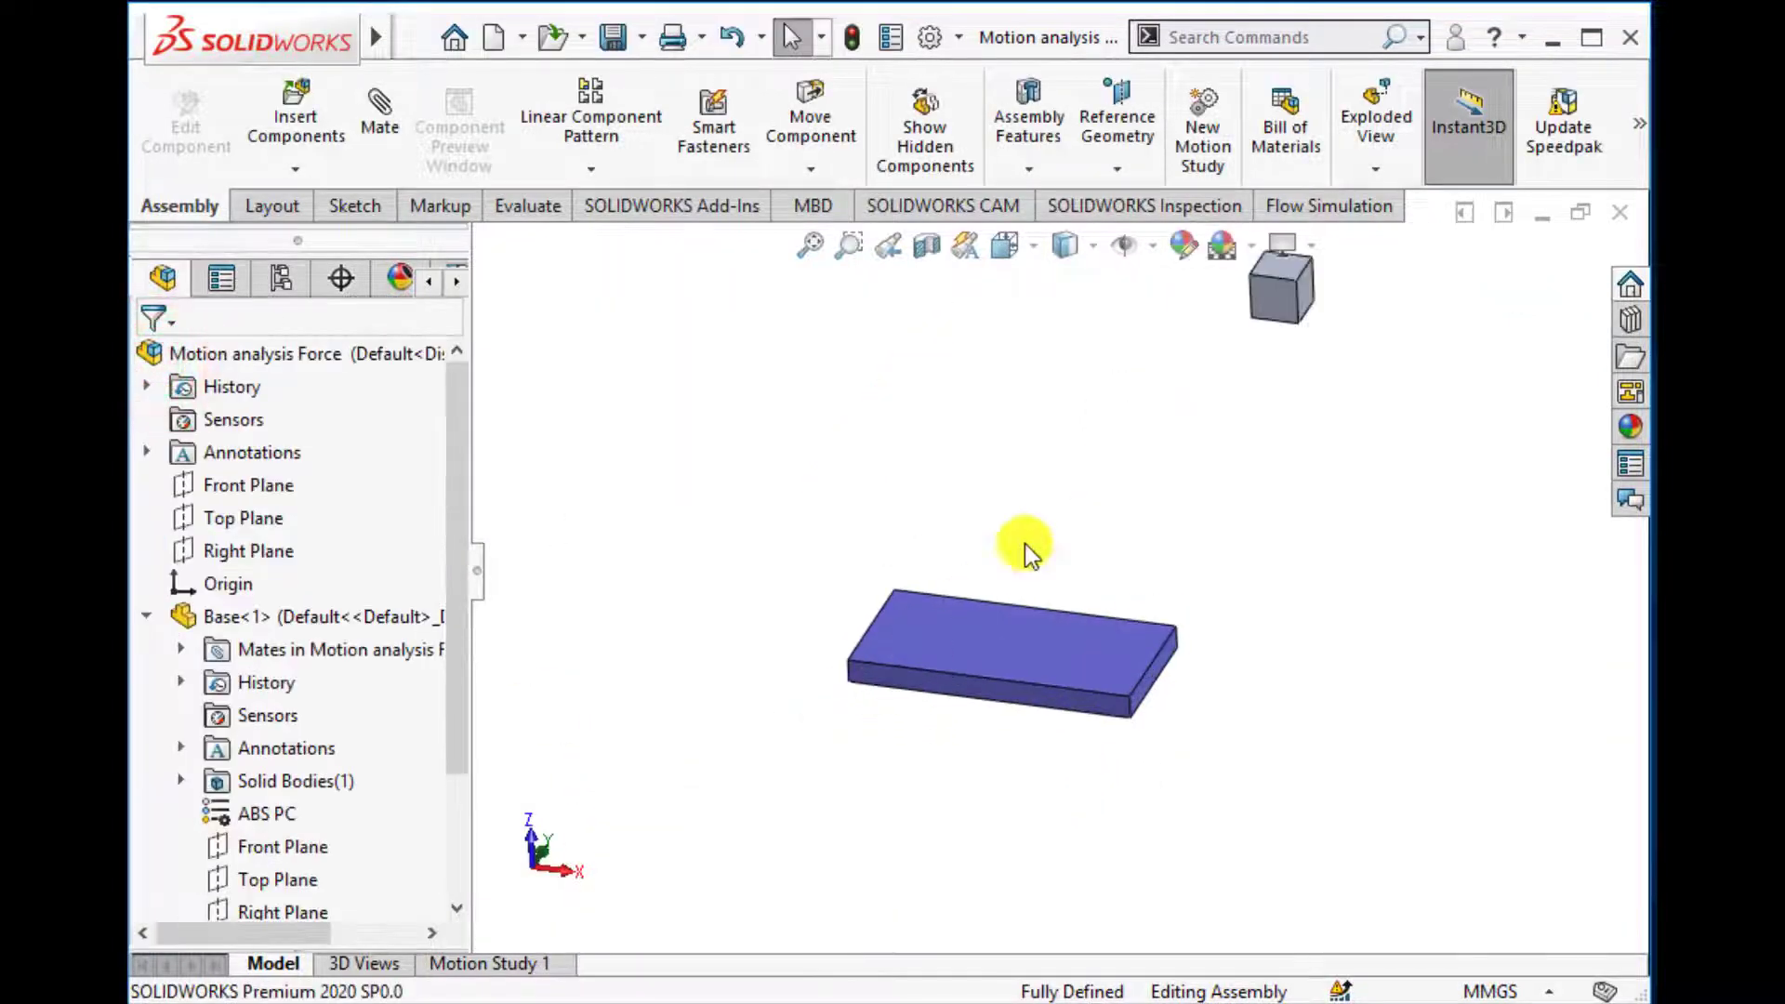
# Step: Drag the cube down to just above the base plate
pyautogui.moveTo(1283, 323); pyautogui.dragTo(1018, 562)
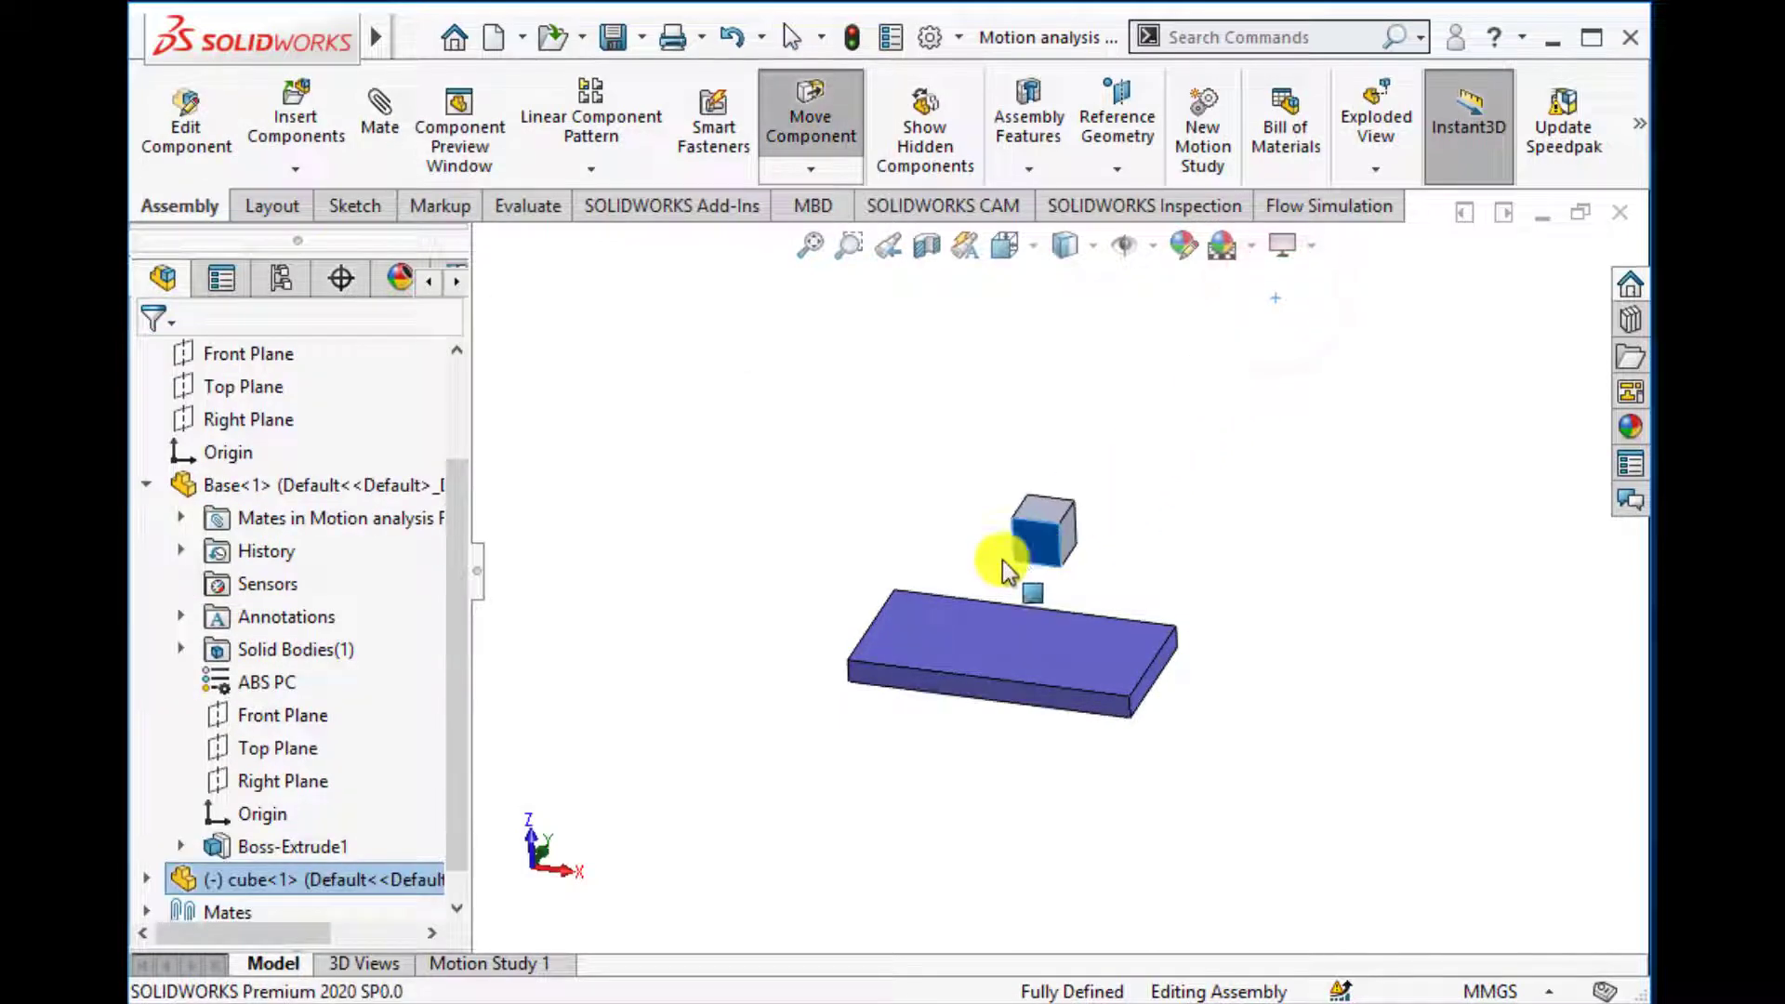
pyautogui.click(146, 484)
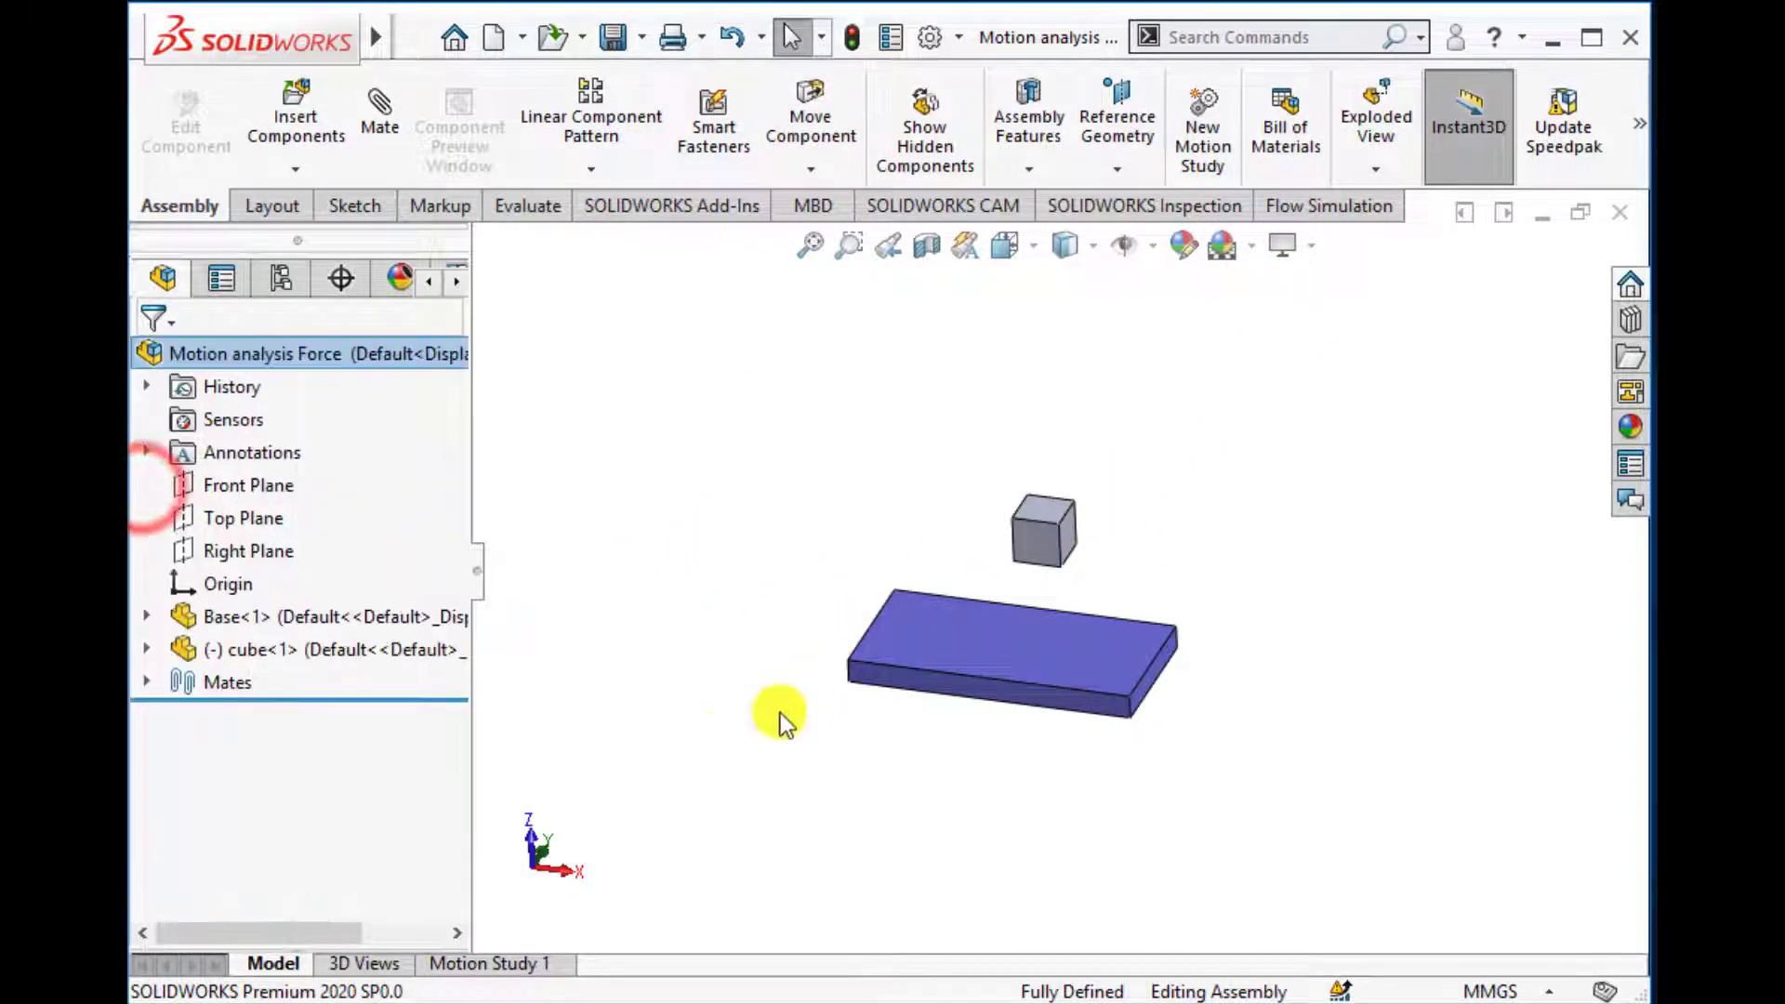
pyautogui.click(716, 739)
pyautogui.moveTo(944, 758)
pyautogui.mouseDown(button='middle')
pyautogui.moveTo(945, 737)
pyautogui.moveTo(905, 756)
pyautogui.moveTo(936, 745)
pyautogui.mouseUp(button='middle')
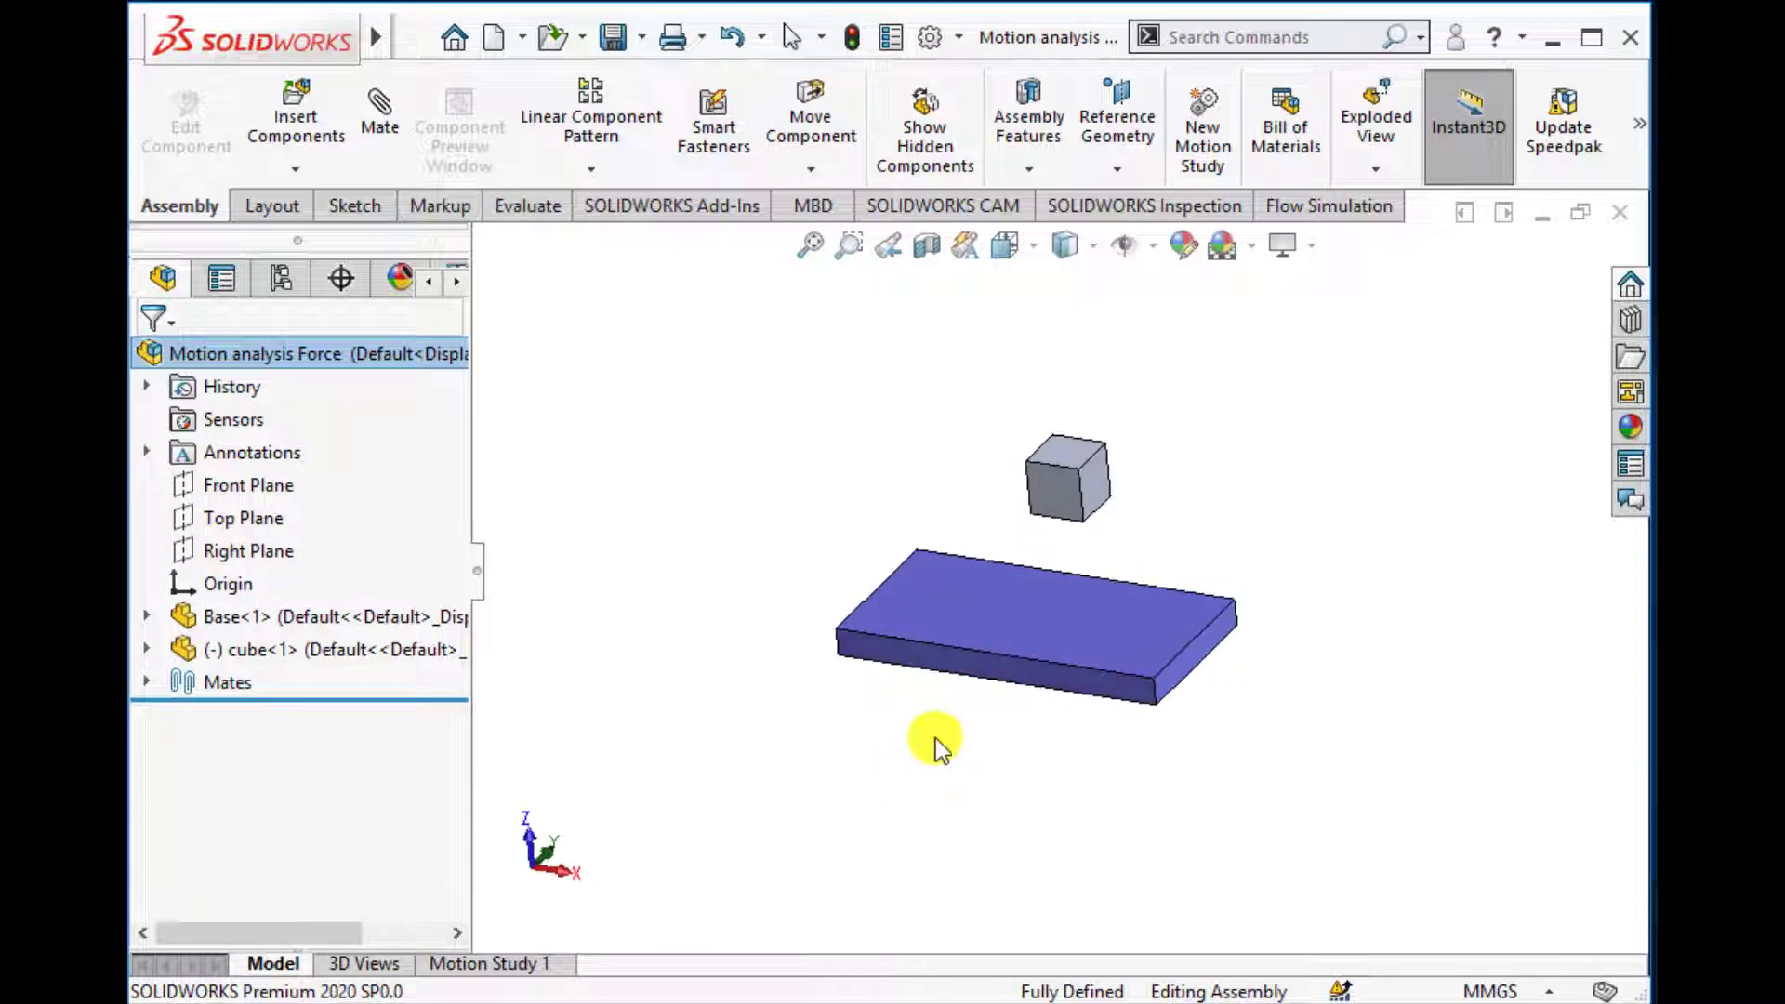
# Step: Mate the plate's top face coincident with the cube's bottom face
pyautogui.click(390, 126)
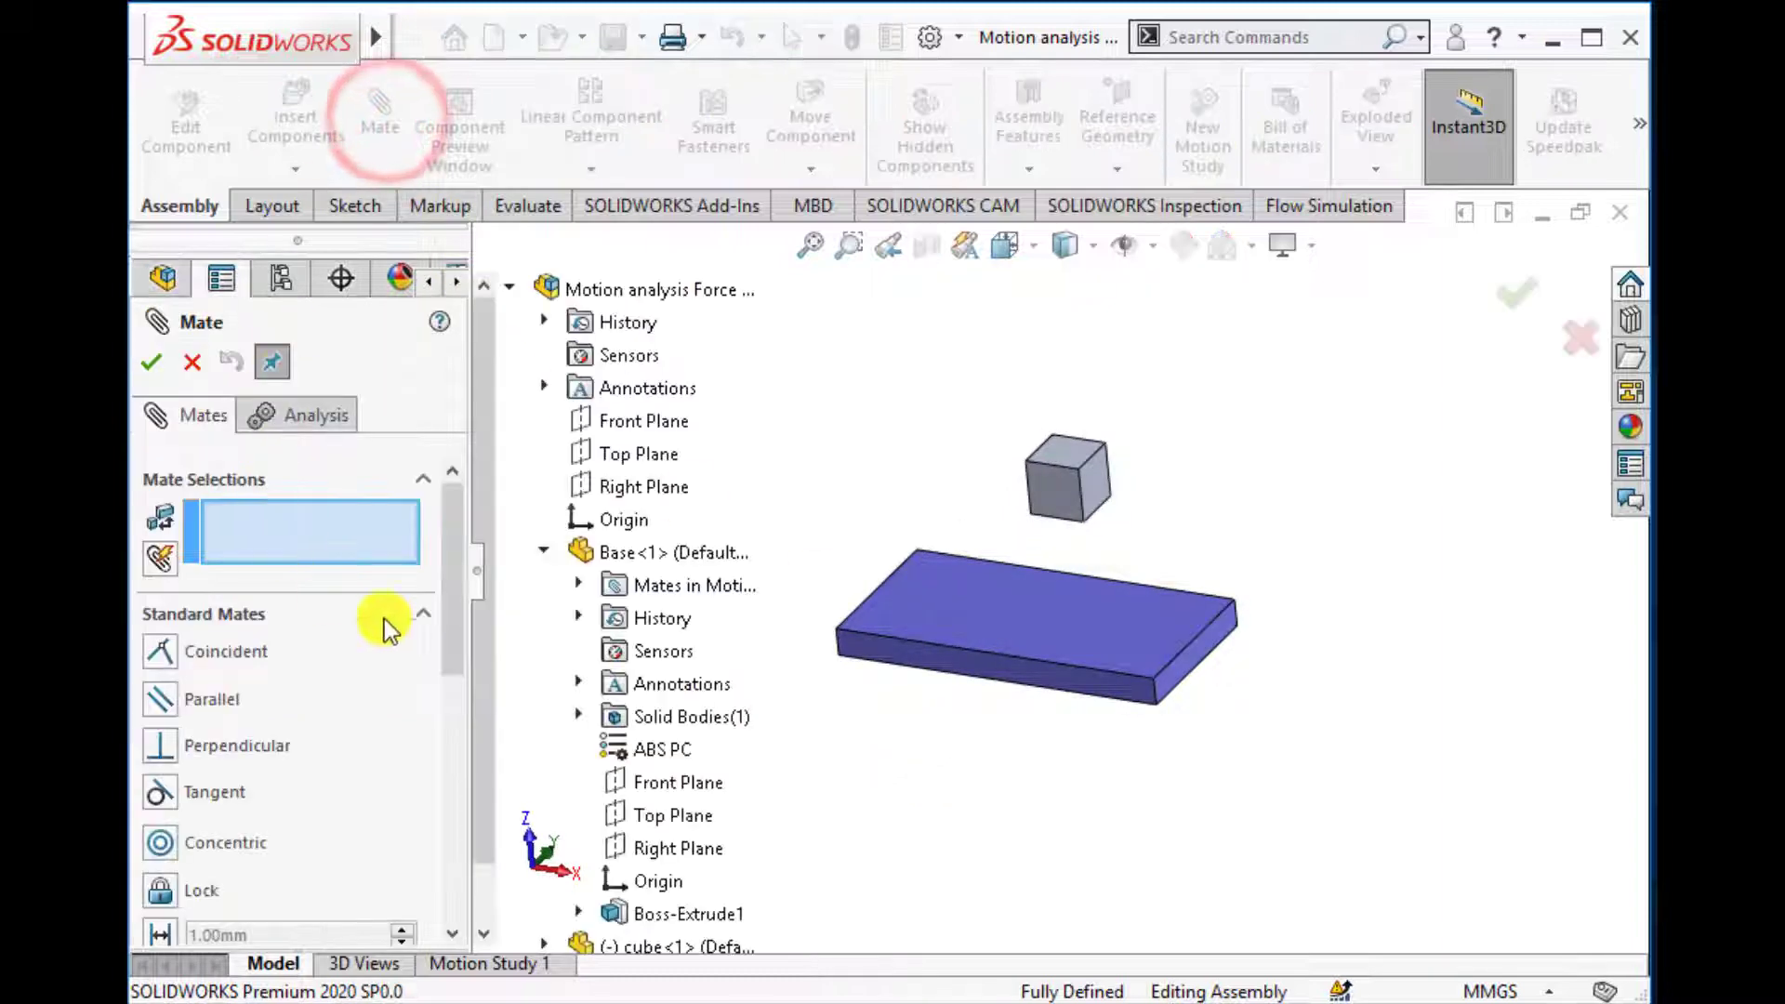
pyautogui.click(1001, 614)
pyautogui.moveTo(988, 682)
pyautogui.mouseDown(button='middle')
pyautogui.moveTo(1023, 533)
pyautogui.moveTo(1074, 517)
pyautogui.mouseUp(button='middle')
pyautogui.click(1074, 520)
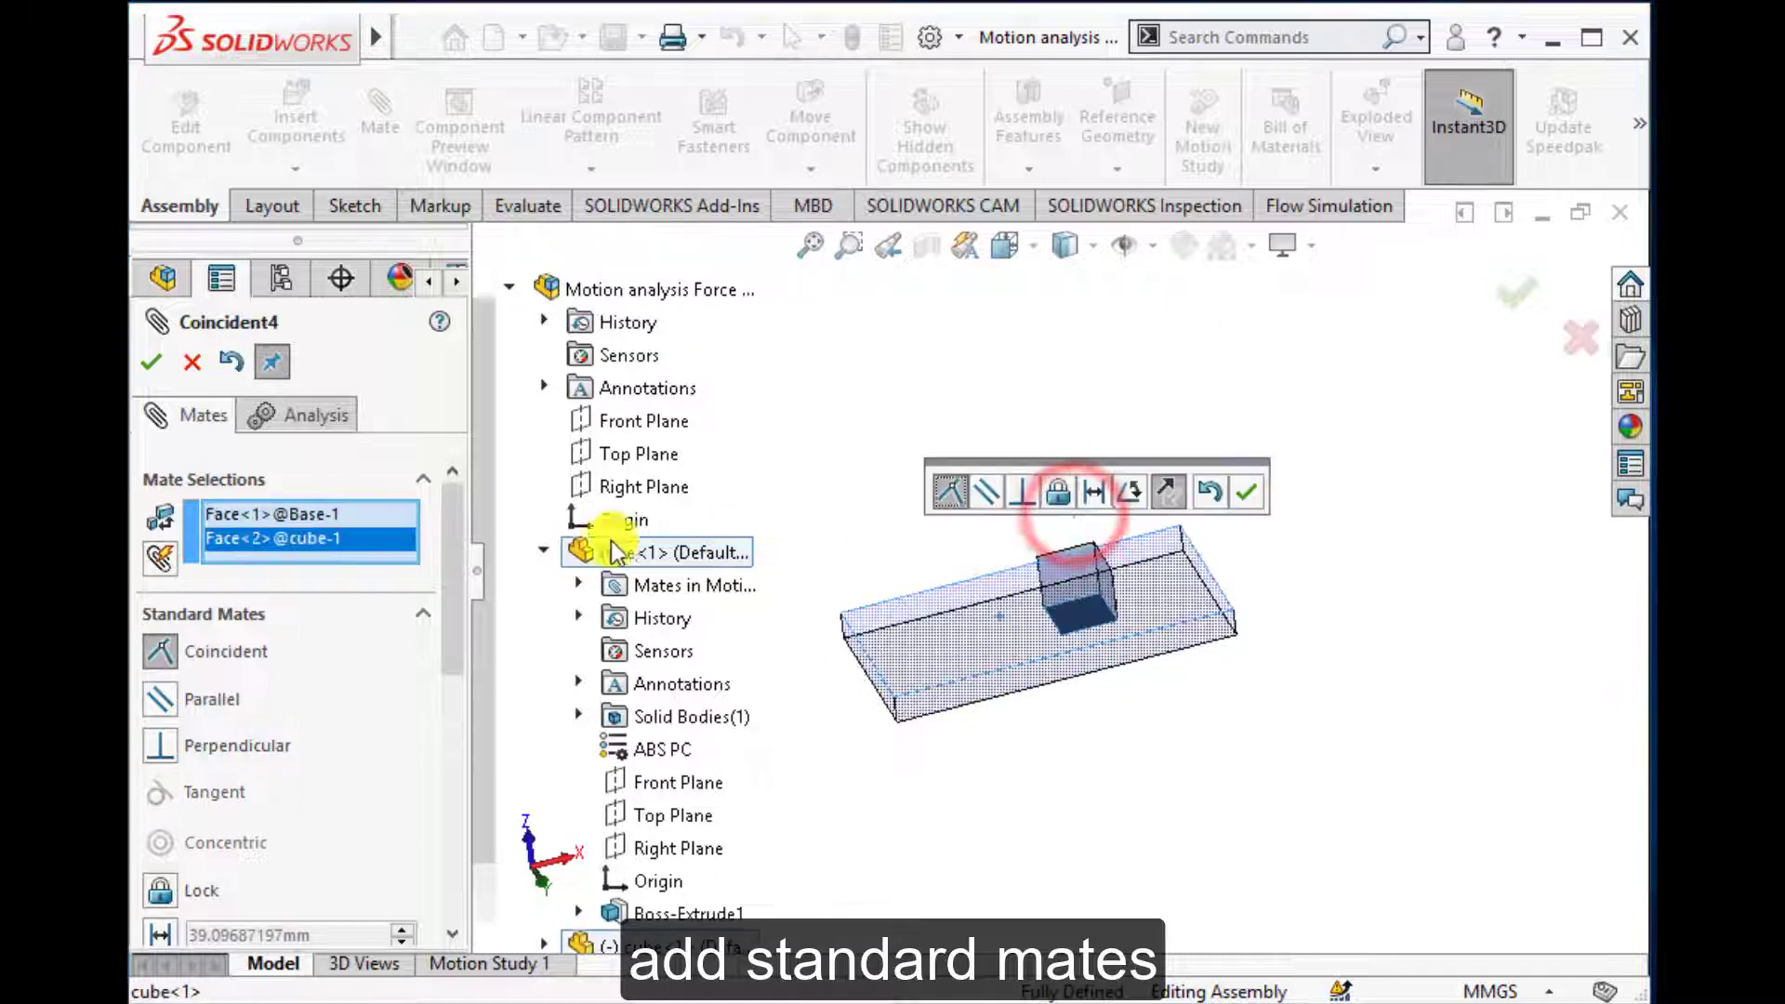
pyautogui.scroll(-2, 446, 641)
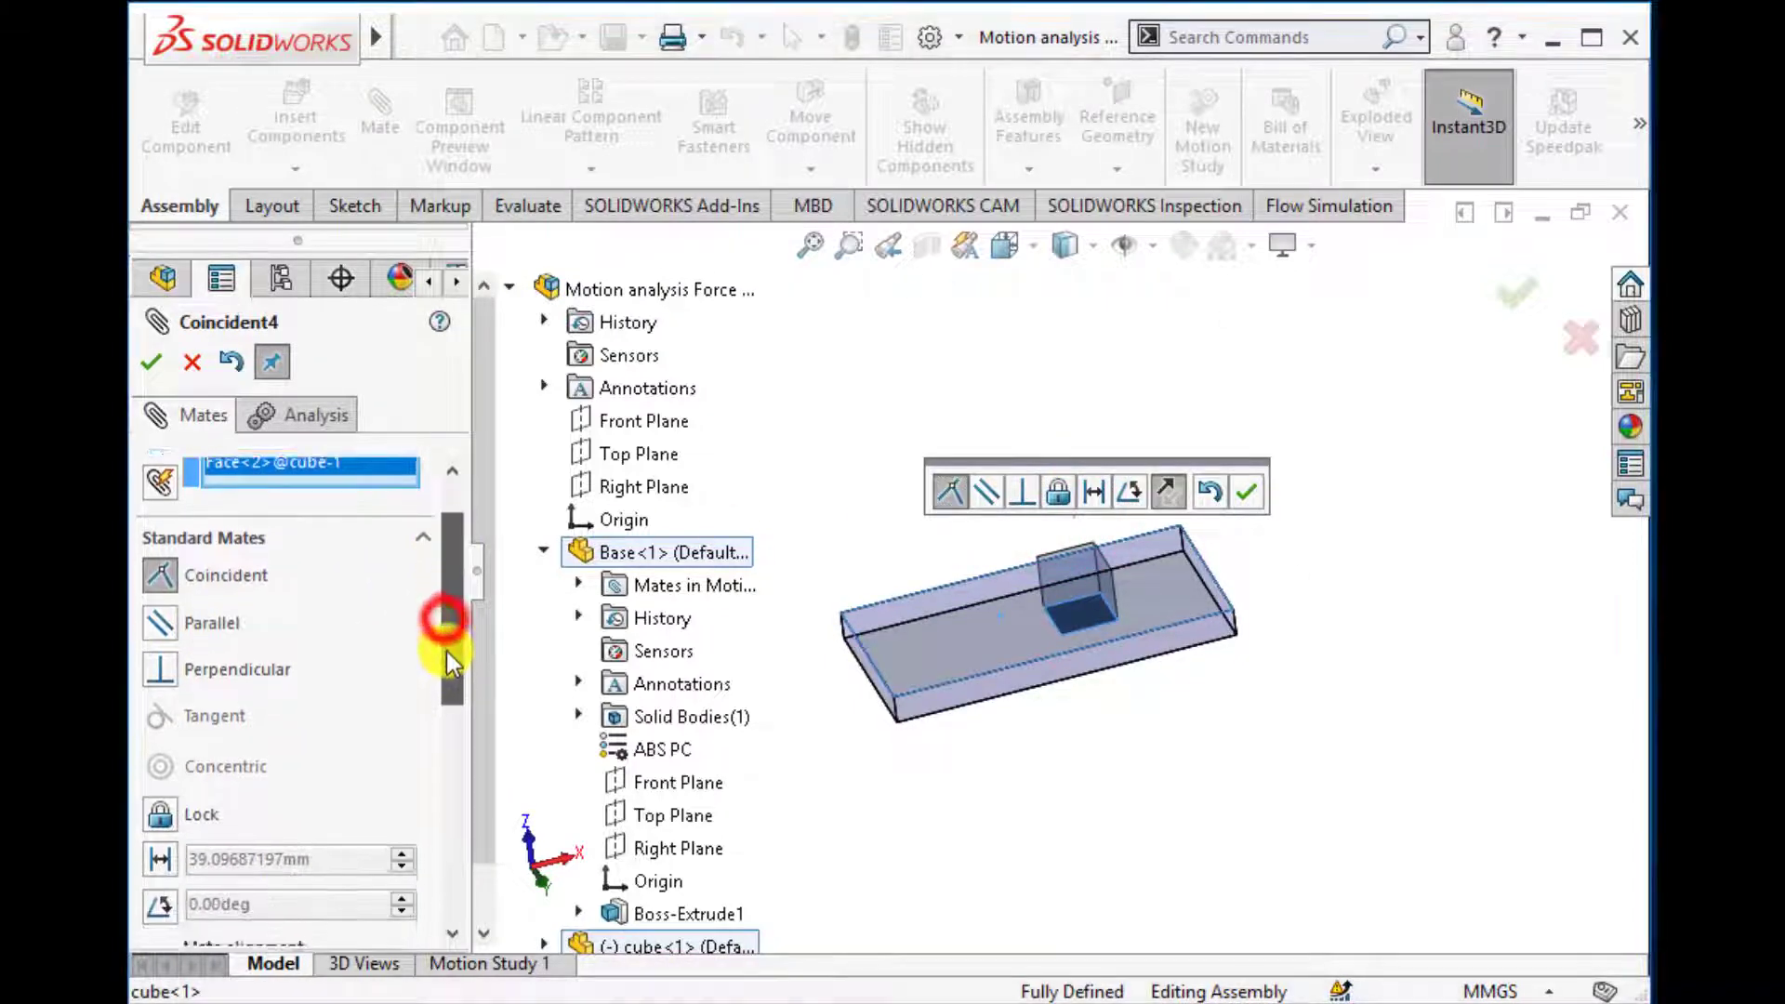
pyautogui.scroll(2, 450, 630)
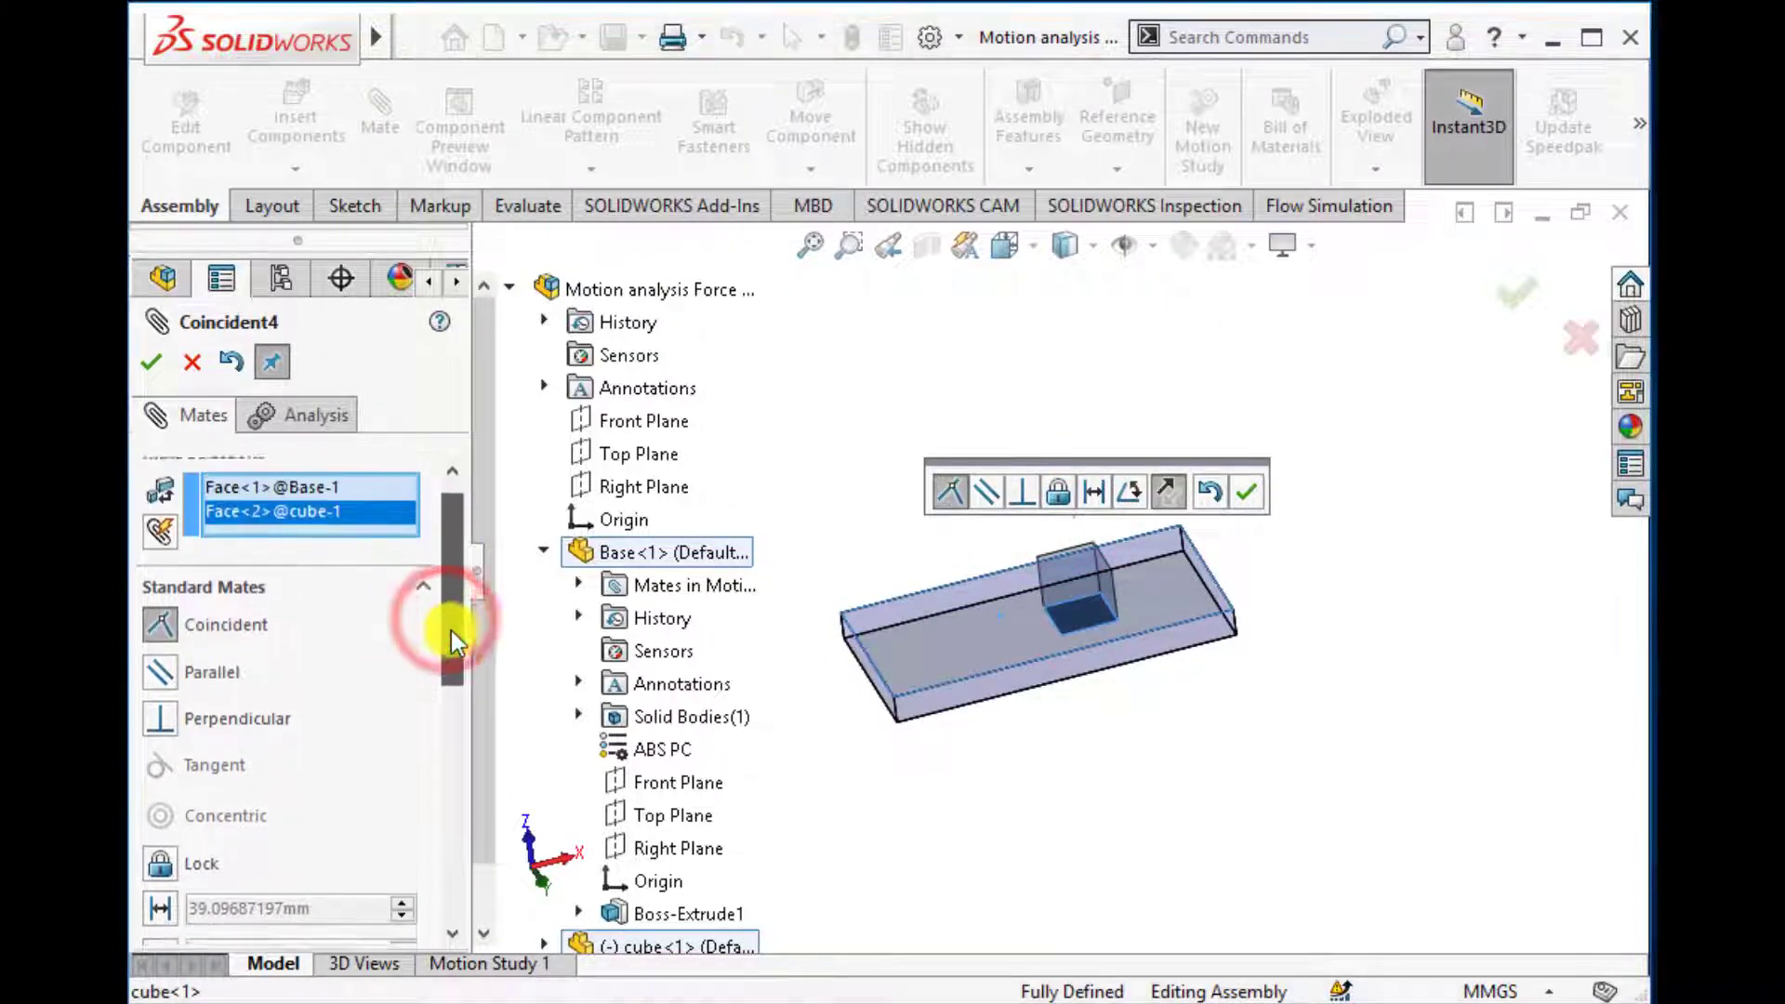
pyautogui.click(152, 364)
# Step: Add a 20 mm distance mate between the cube's bottom edge and the plate's front edge
pyautogui.moveTo(958, 470)
pyautogui.mouseDown(button='middle')
pyautogui.moveTo(960, 695)
pyautogui.moveTo(940, 750)
pyautogui.moveTo(1116, 638)
pyautogui.moveTo(1054, 649)
pyautogui.moveTo(1045, 593)
pyautogui.mouseUp(button='middle')
pyautogui.click(1062, 584)
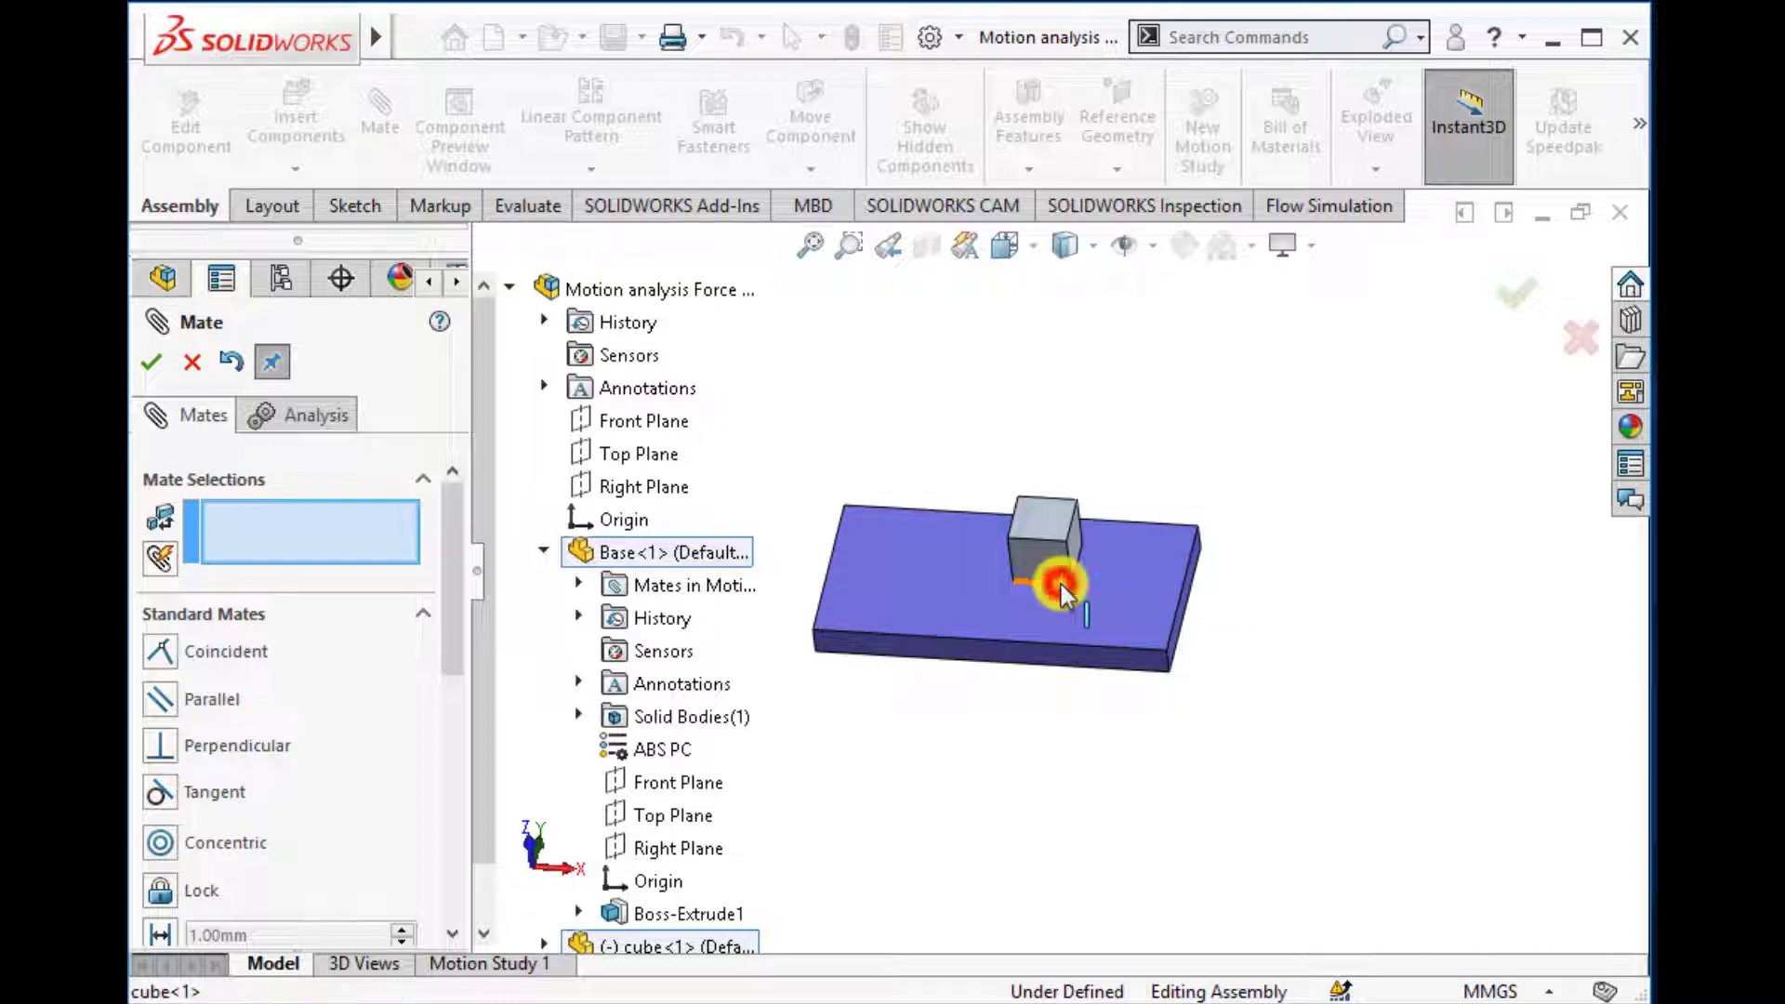
pyautogui.click(1025, 641)
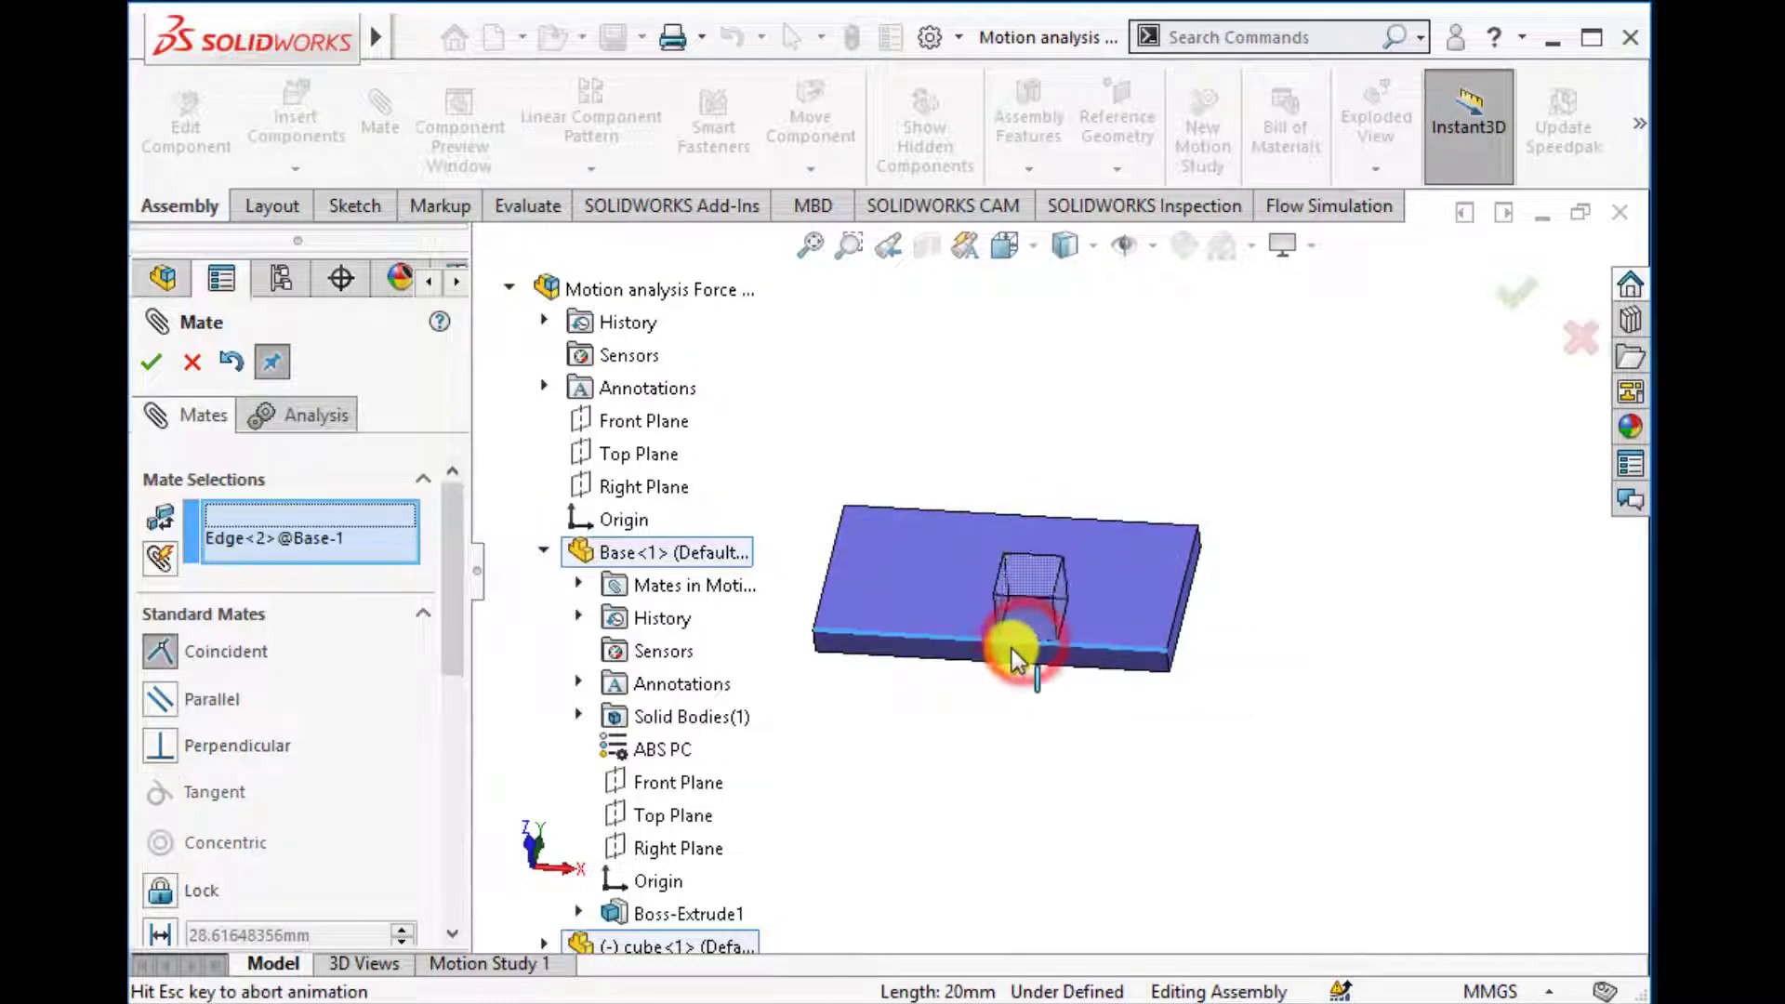
pyautogui.click(1192, 697)
pyautogui.write('2')
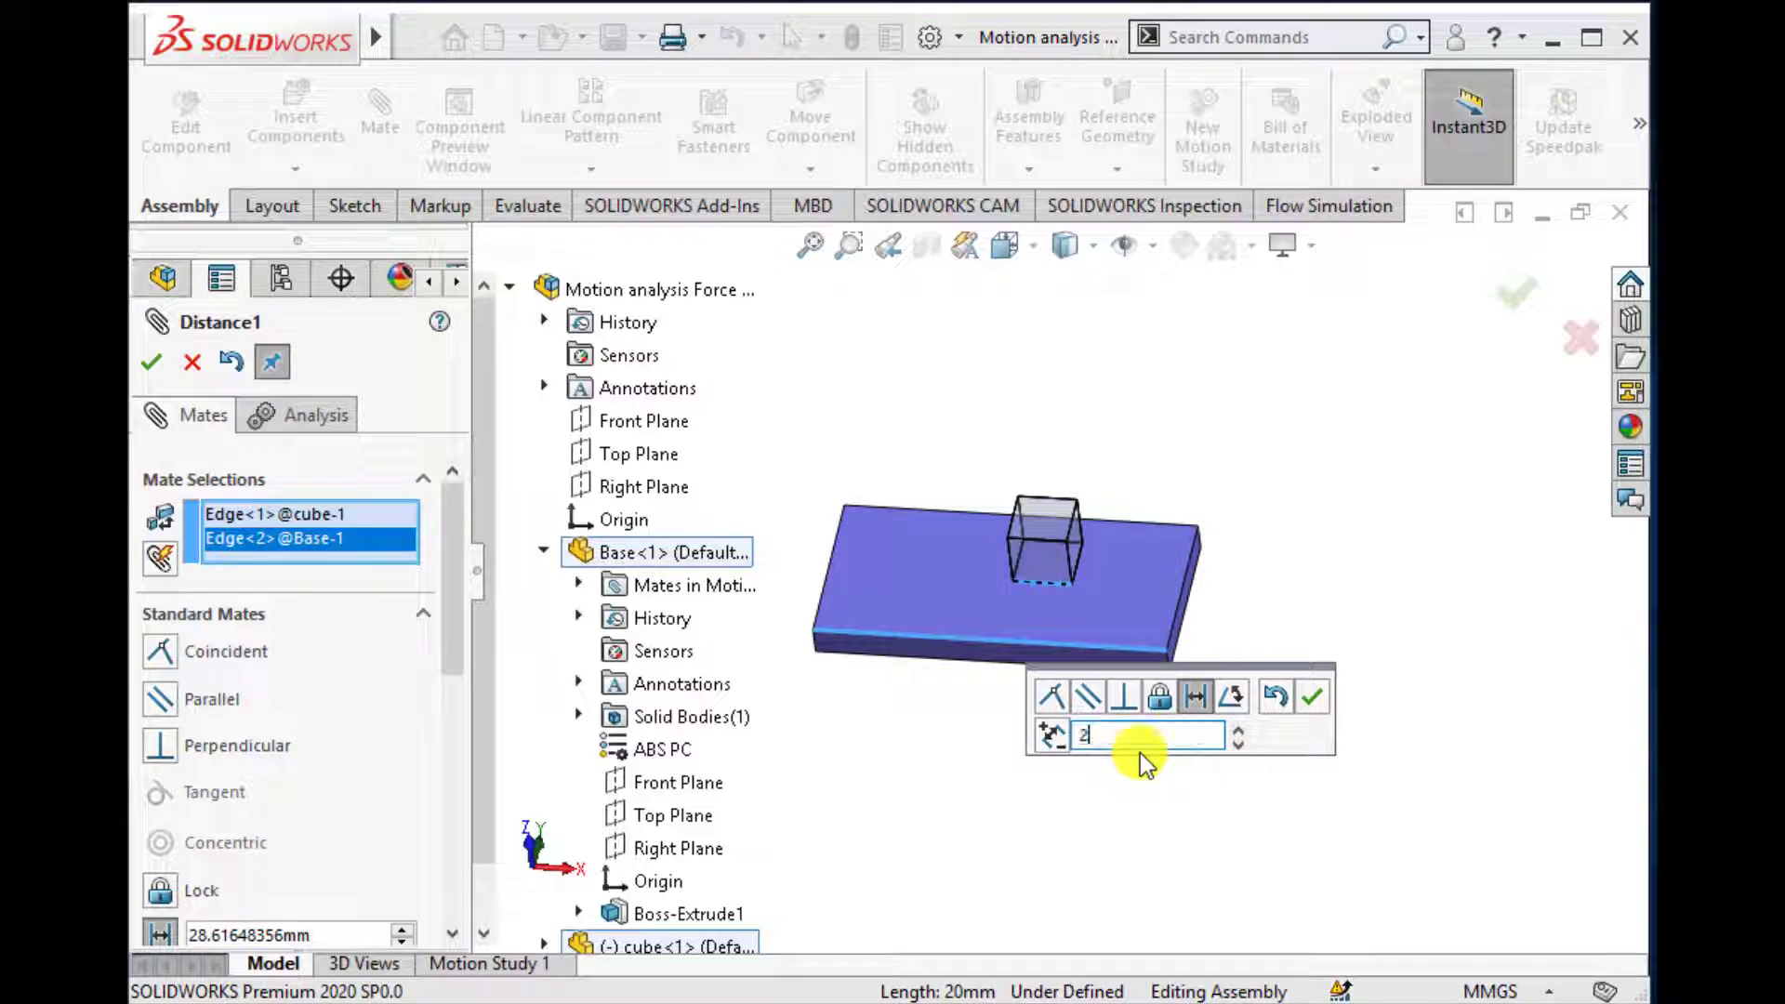
pyautogui.write('0')
pyautogui.press('Return')
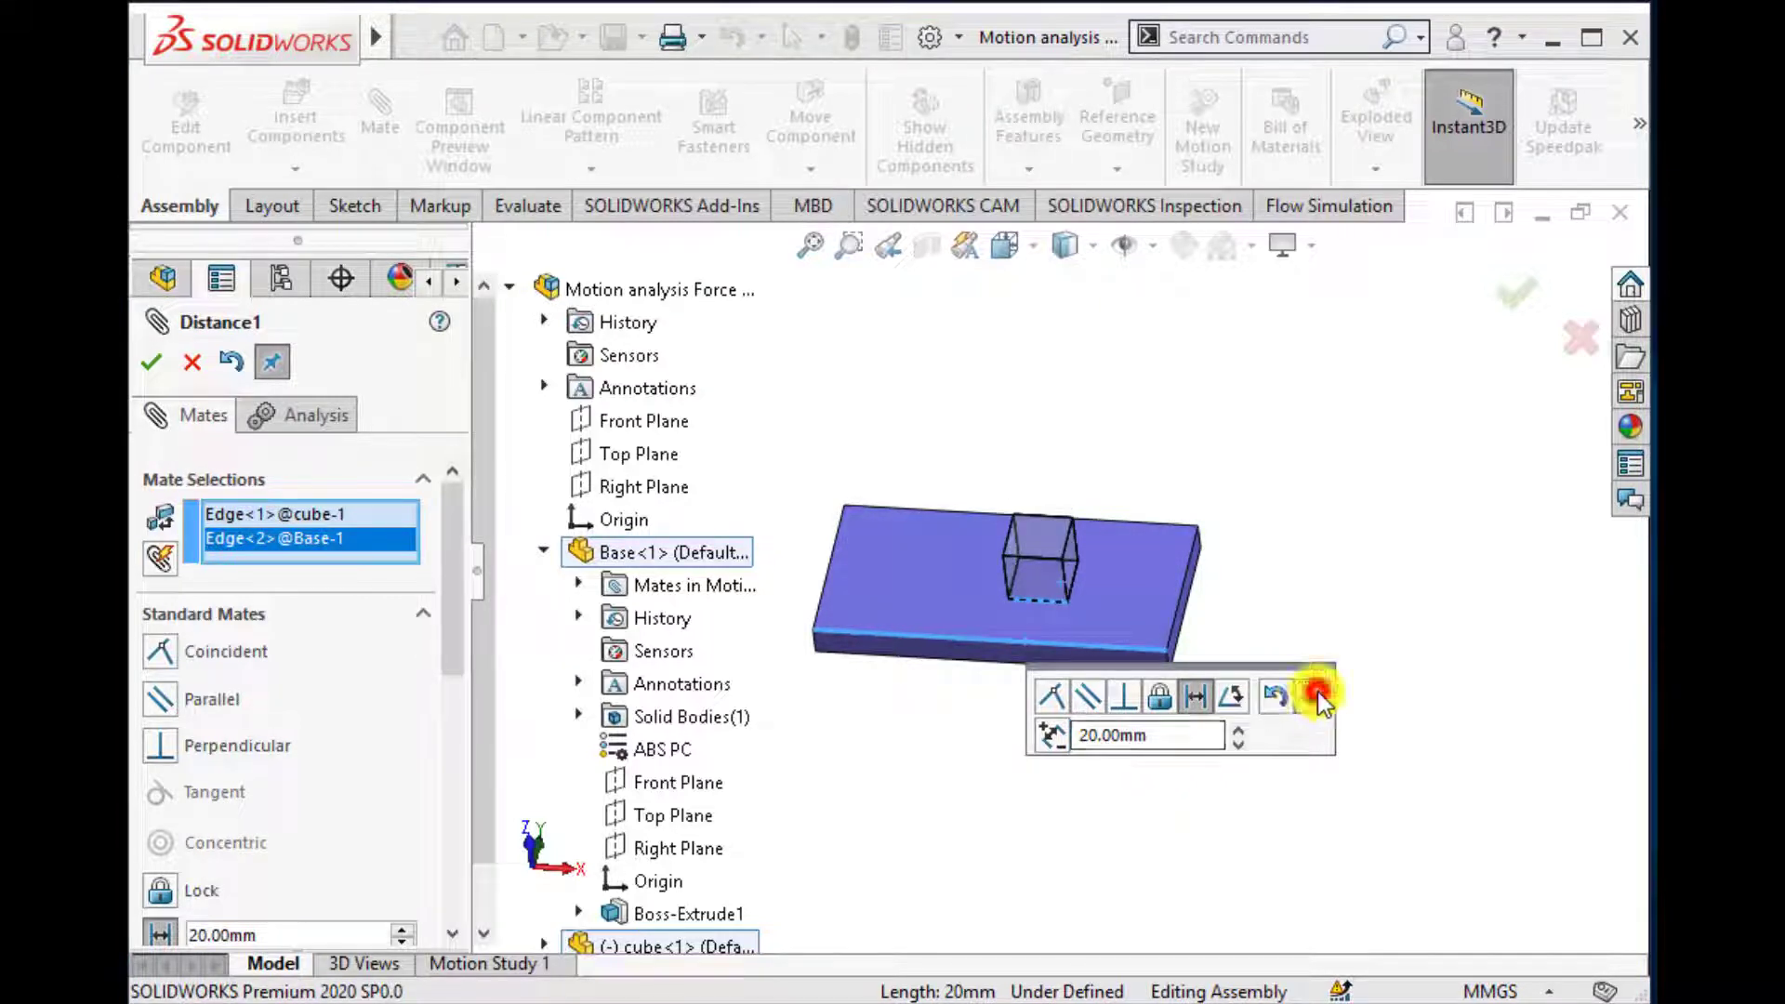
pyautogui.click(1318, 696)
# Step: Finish mating, slide the cube to the plate's left end, and open Motion Study 1
pyautogui.click(151, 362)
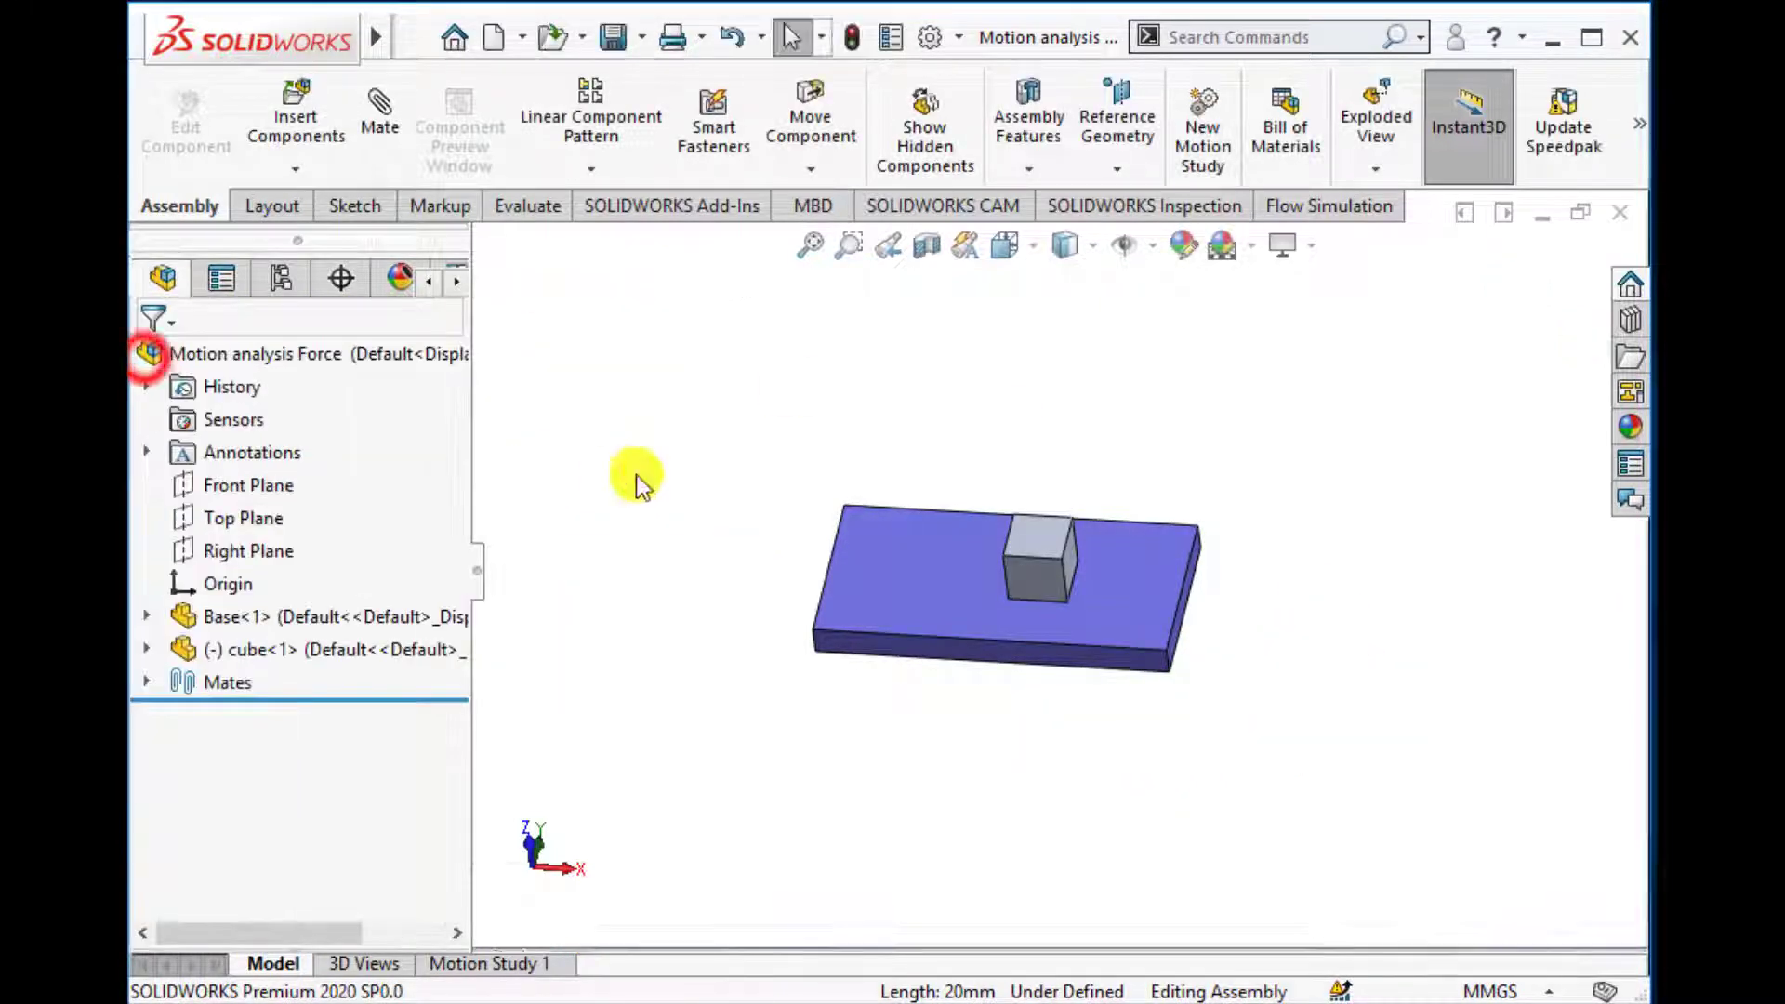
pyautogui.moveTo(638, 484); pyautogui.dragTo(1057, 591, button='middle')
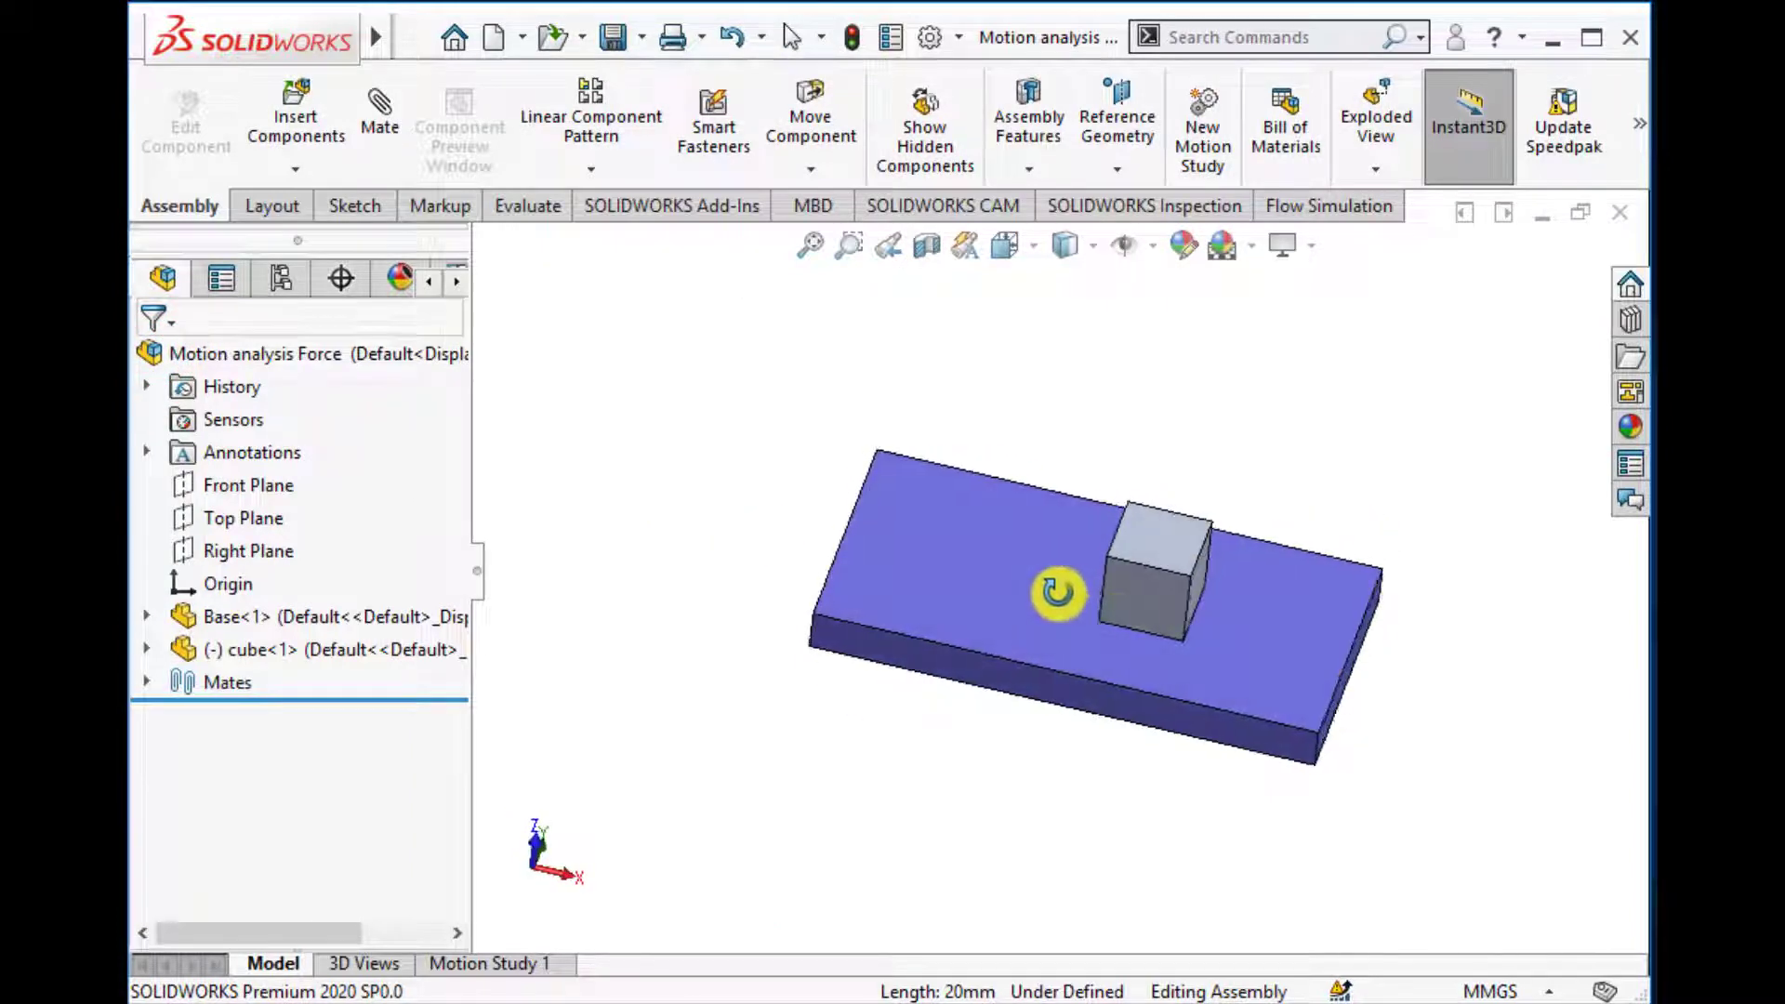
pyautogui.moveTo(1149, 608)
pyautogui.mouseDown()
pyautogui.moveTo(905, 589)
pyautogui.moveTo(1223, 649)
pyautogui.moveTo(1275, 677)
pyautogui.moveTo(885, 626)
pyautogui.mouseUp()
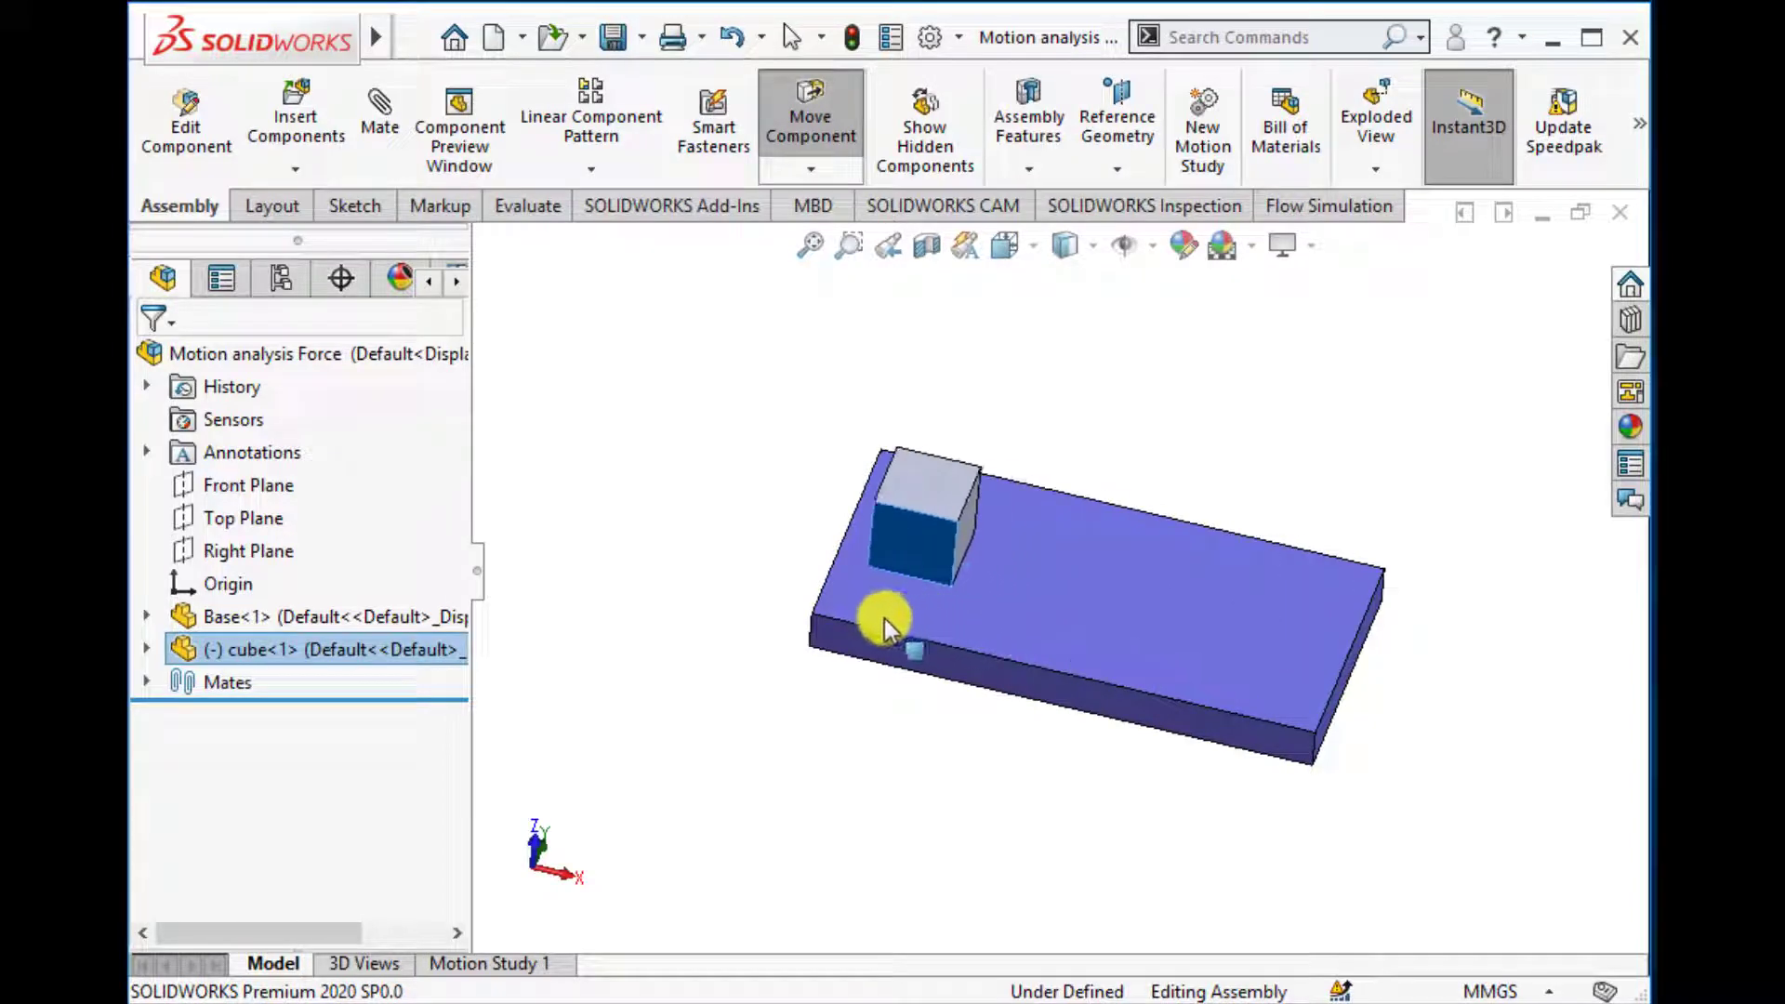
pyautogui.click(903, 790)
pyautogui.moveTo(904, 791)
pyautogui.mouseDown(button='middle')
pyautogui.moveTo(1109, 790)
pyautogui.moveTo(1007, 749)
pyautogui.moveTo(1014, 696)
pyautogui.mouseUp(button='middle')
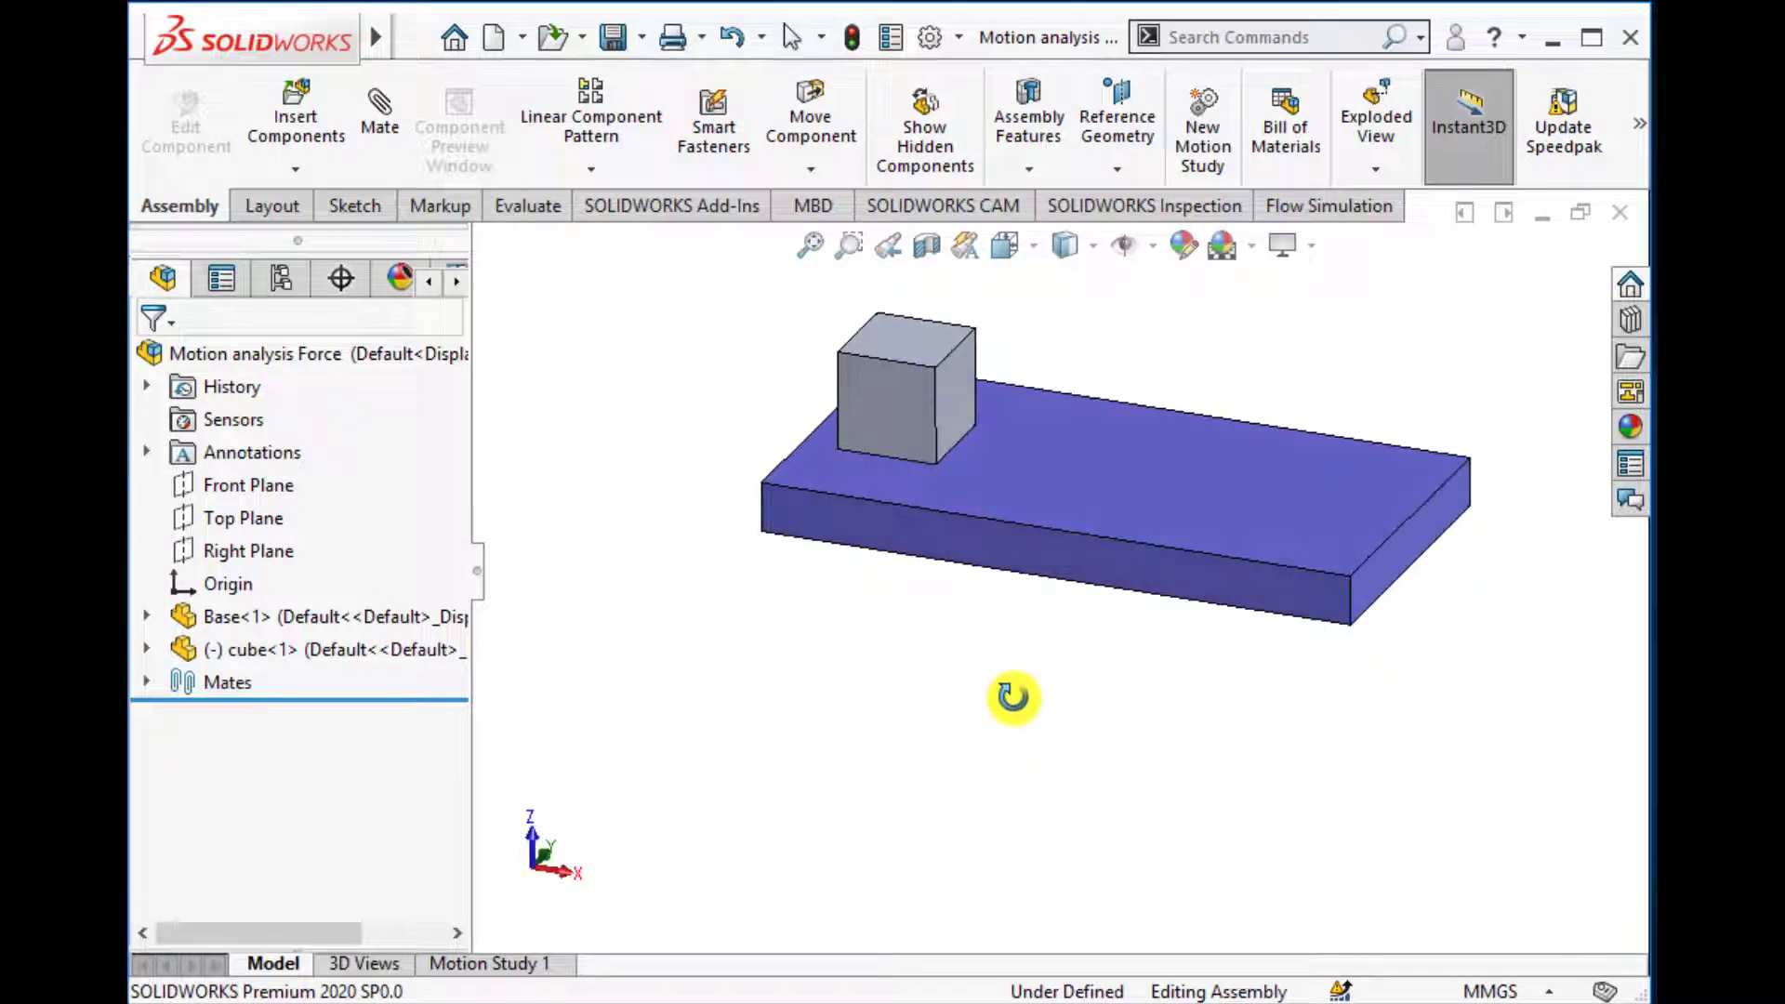
pyautogui.click(510, 967)
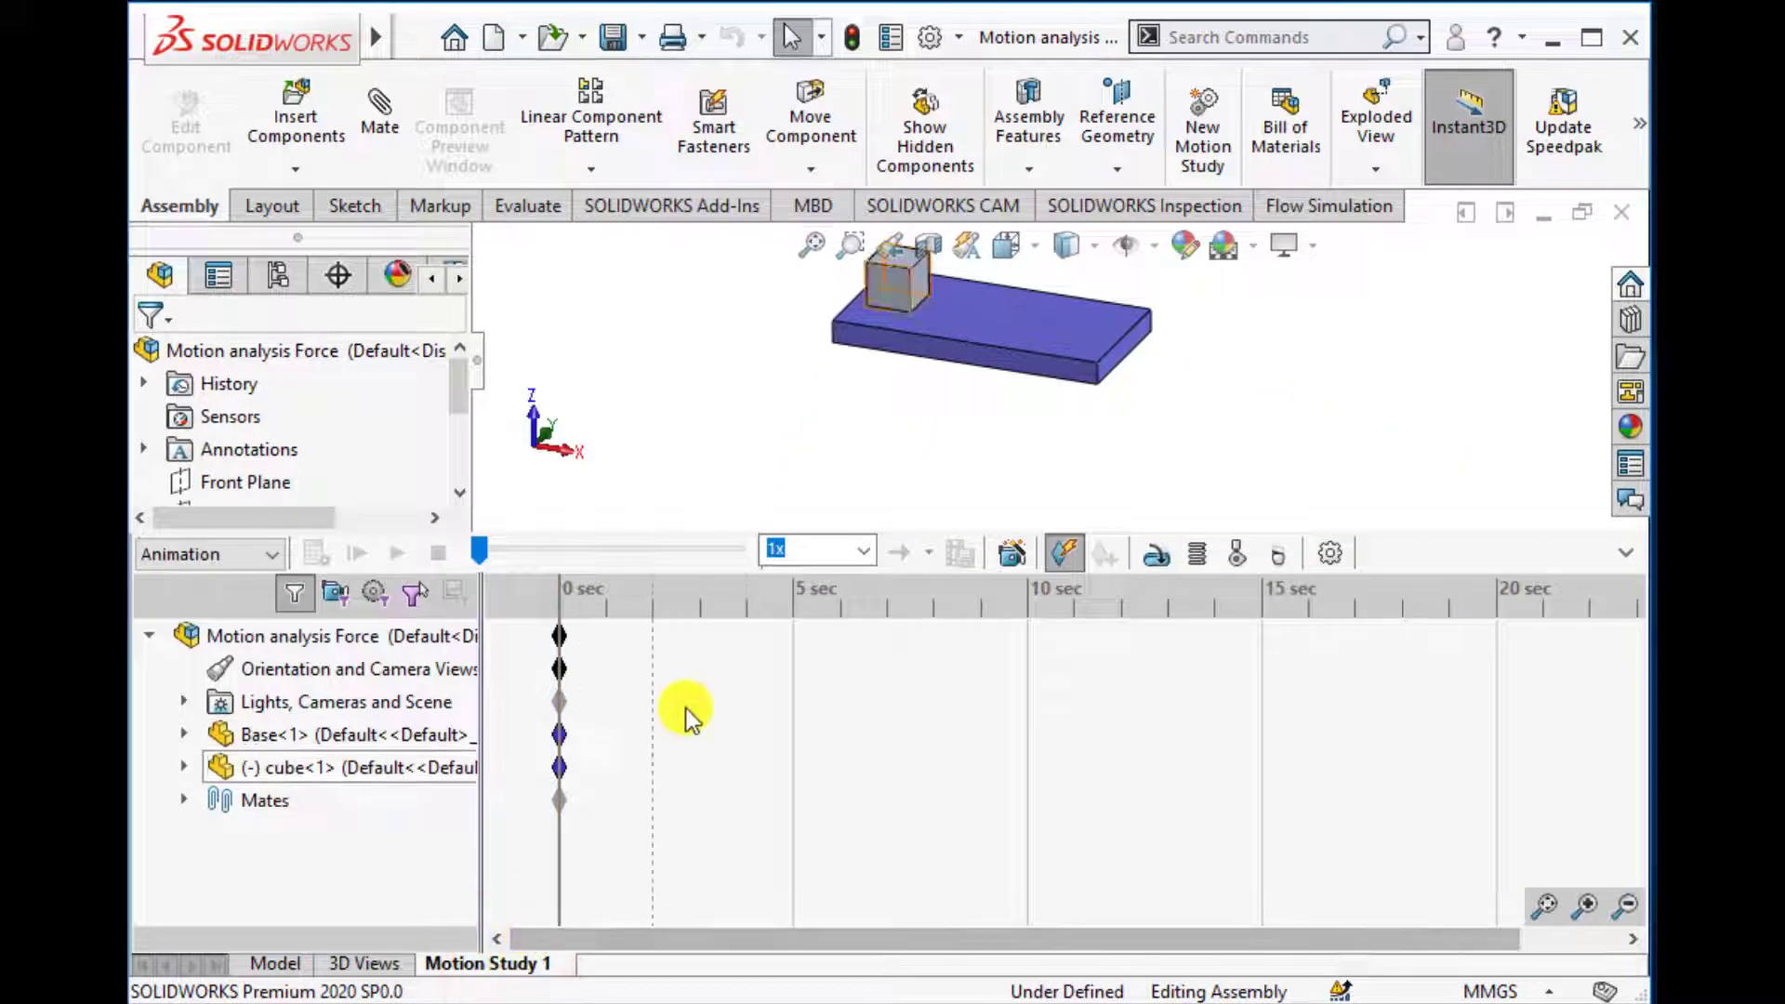
# Step: Set a 5 s keyframe with the cube dragged to the base's right end
pyautogui.click(795, 640)
pyautogui.rightClick(795, 640)
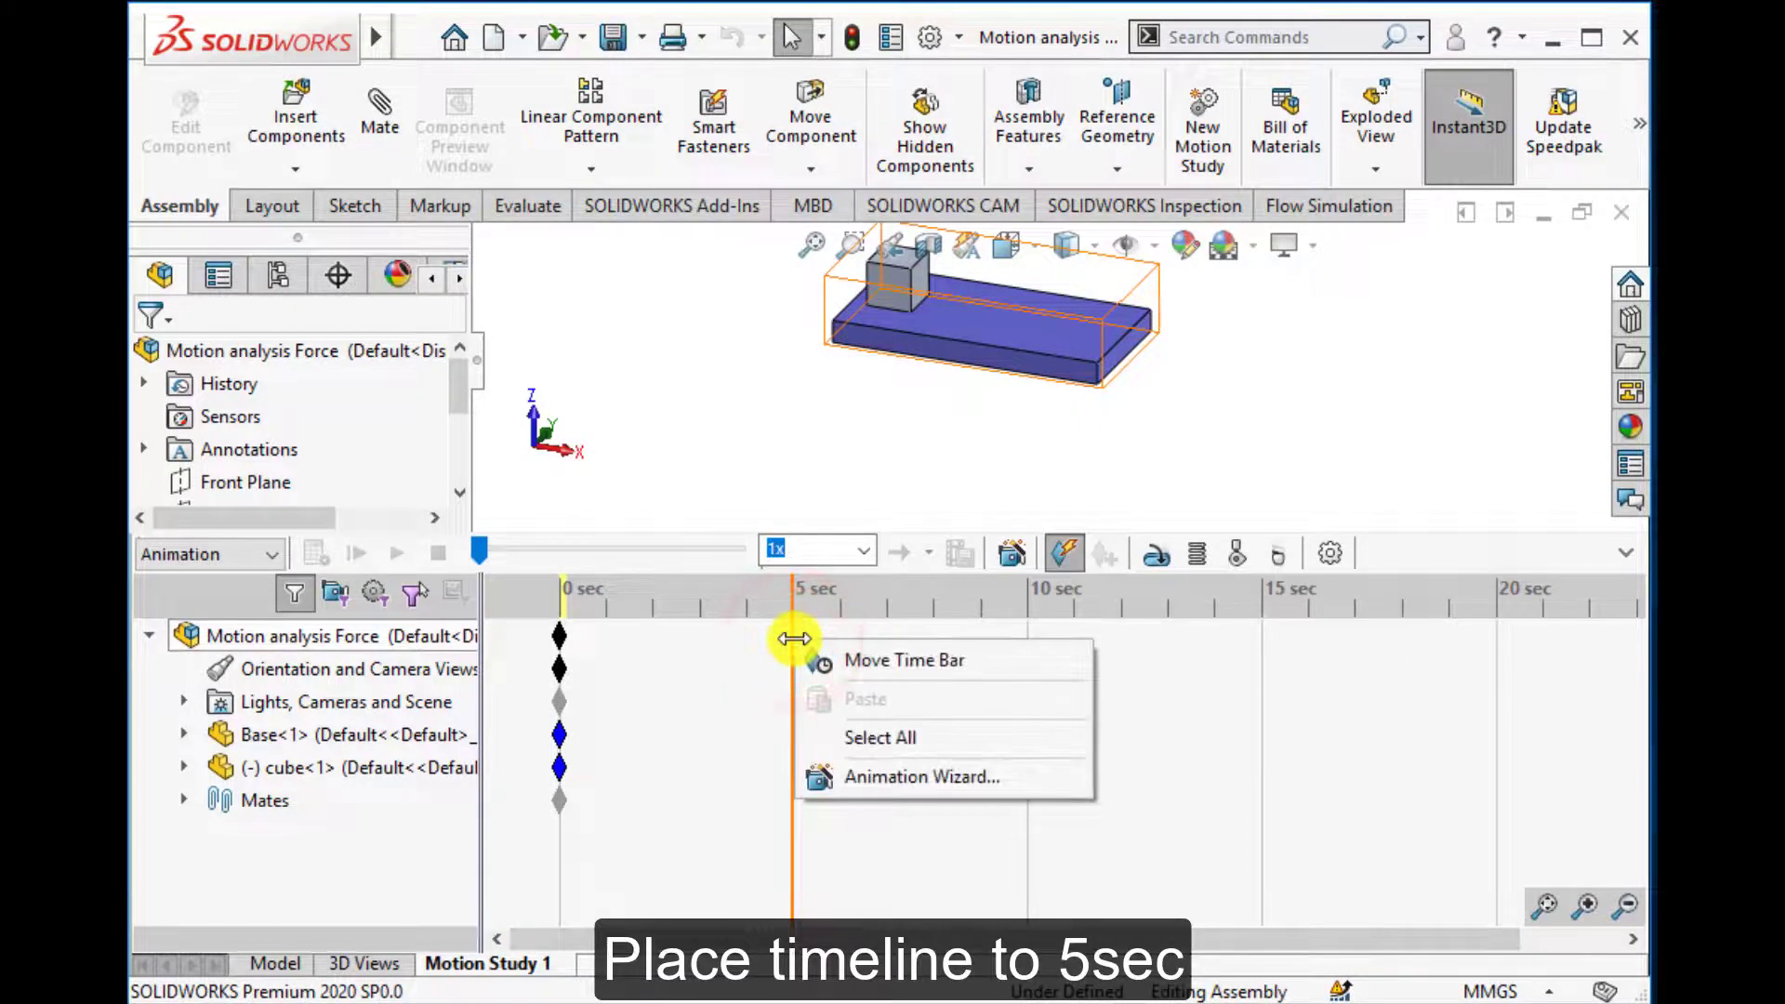
pyautogui.click(840, 662)
pyautogui.click(726, 703)
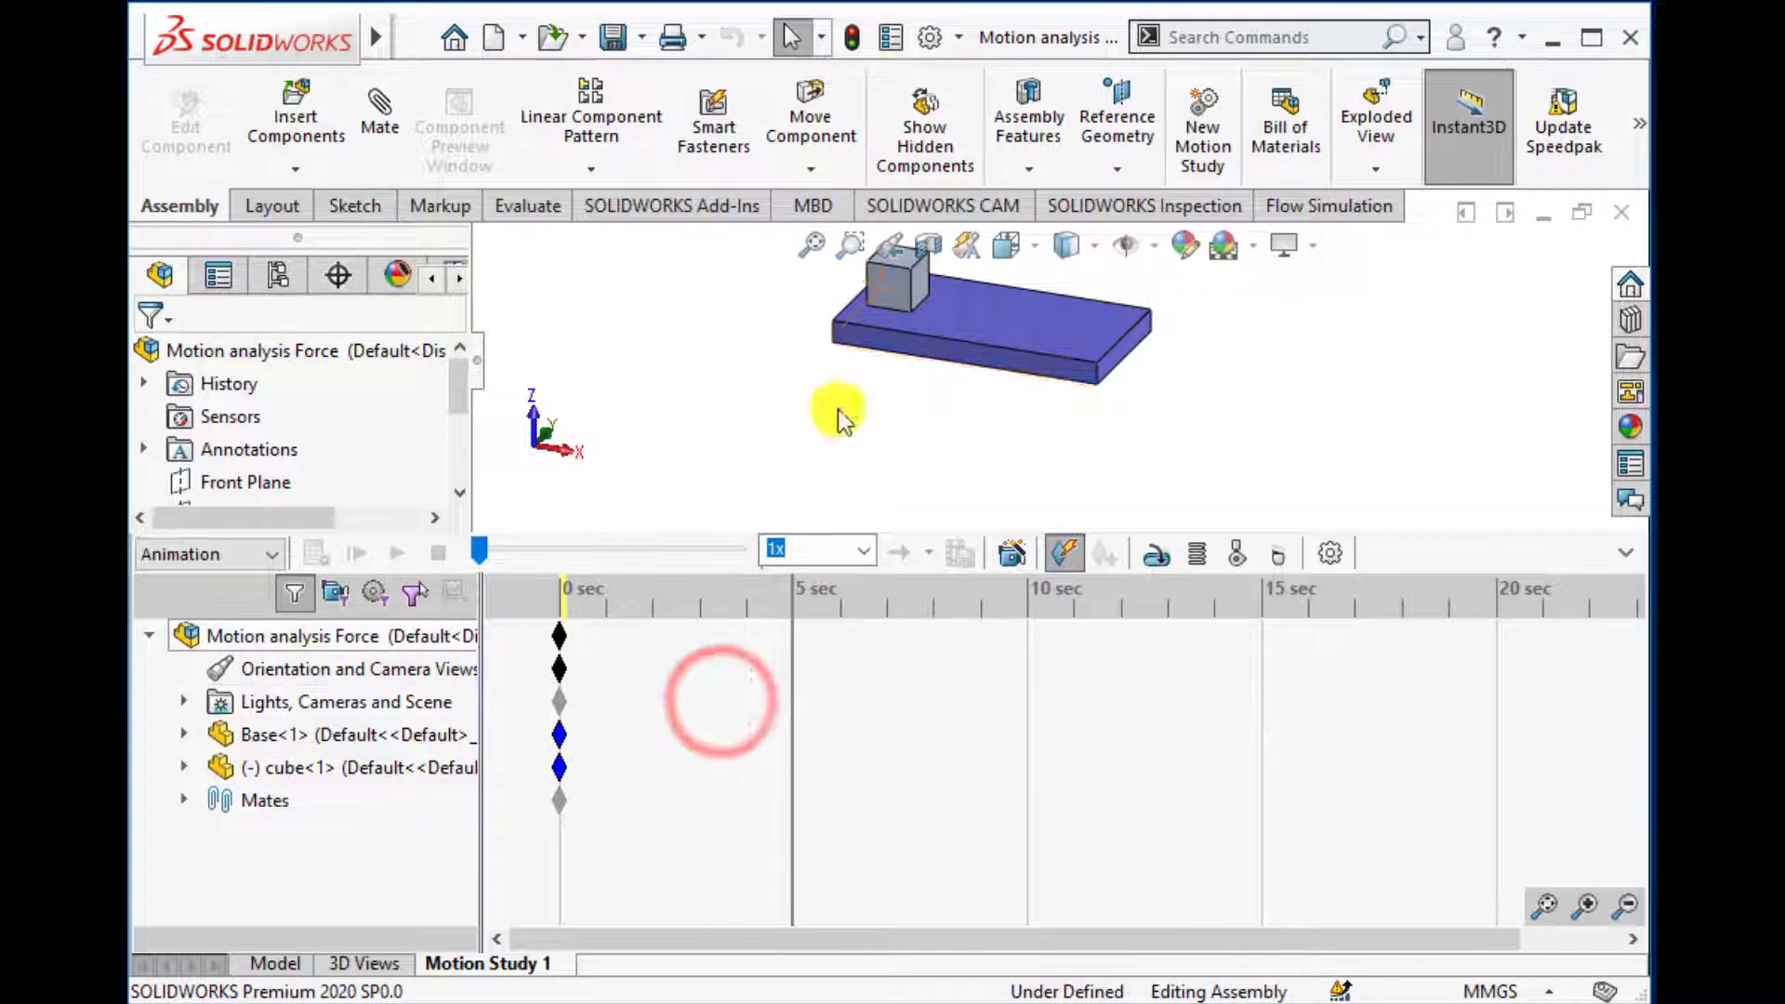
pyautogui.moveTo(884, 289); pyautogui.dragTo(1077, 318)
# Step: Calculate the motion study and play back the cube animation
pyautogui.click(321, 553)
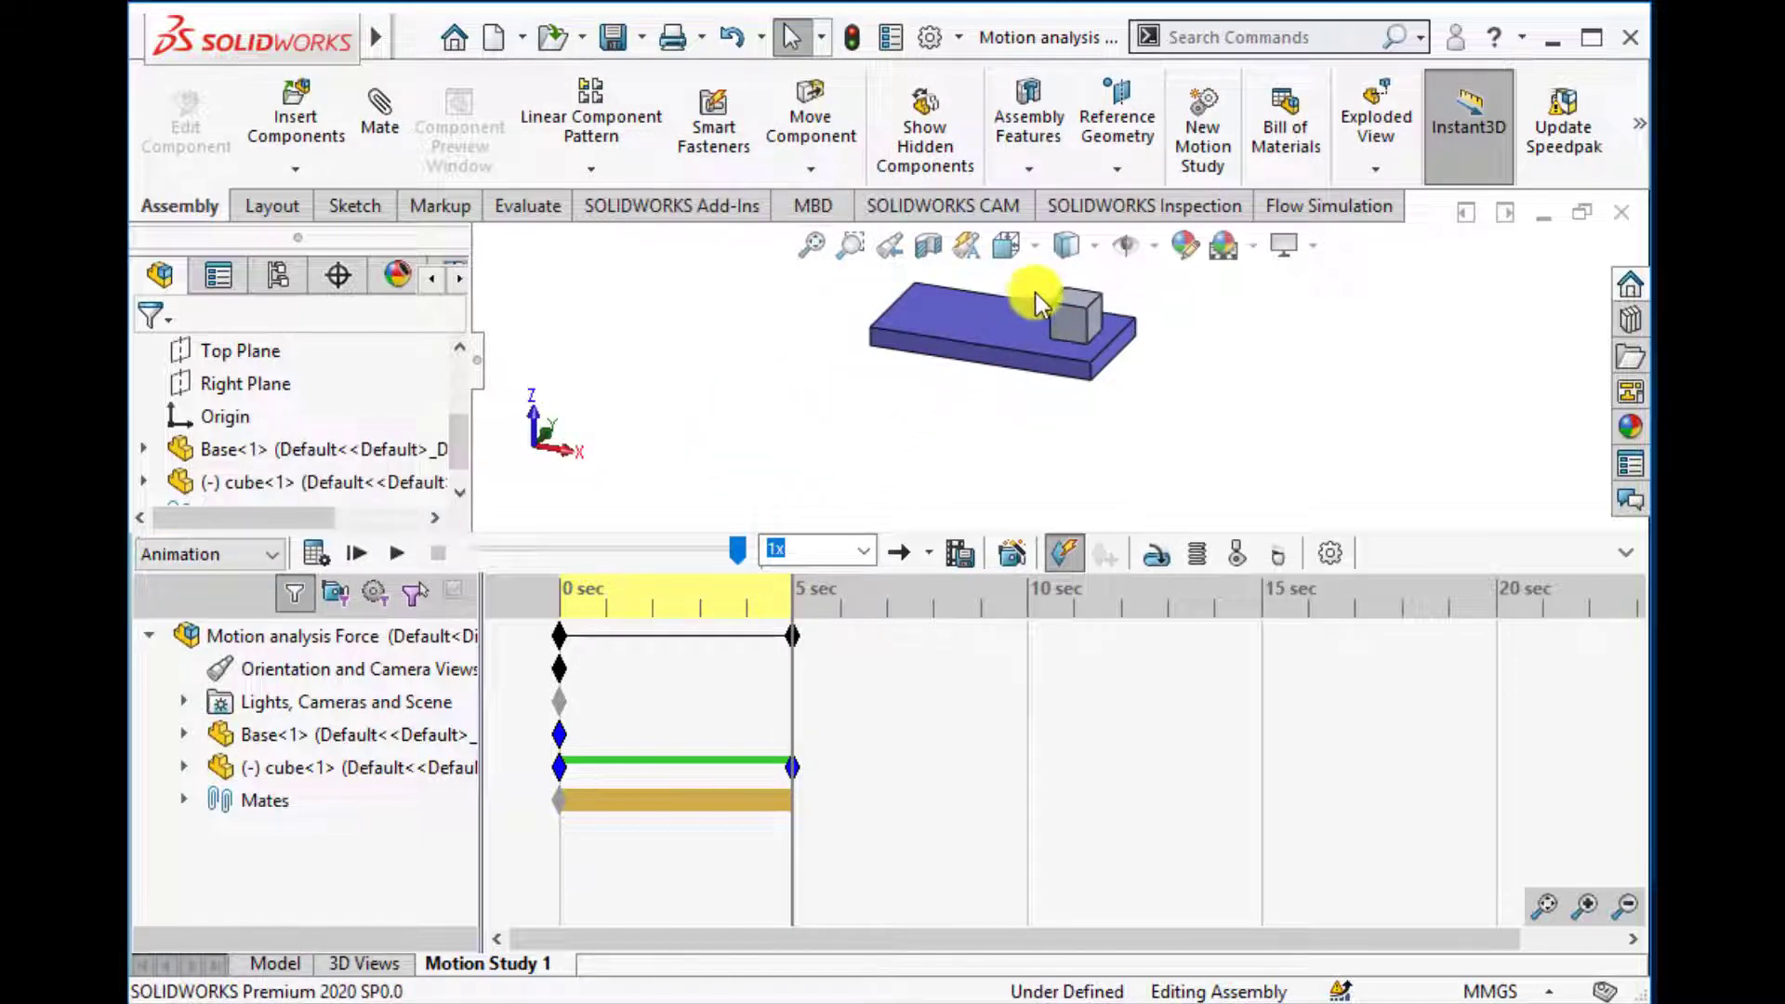
pyautogui.moveTo(1036, 293); pyautogui.dragTo(1086, 265, button='middle')
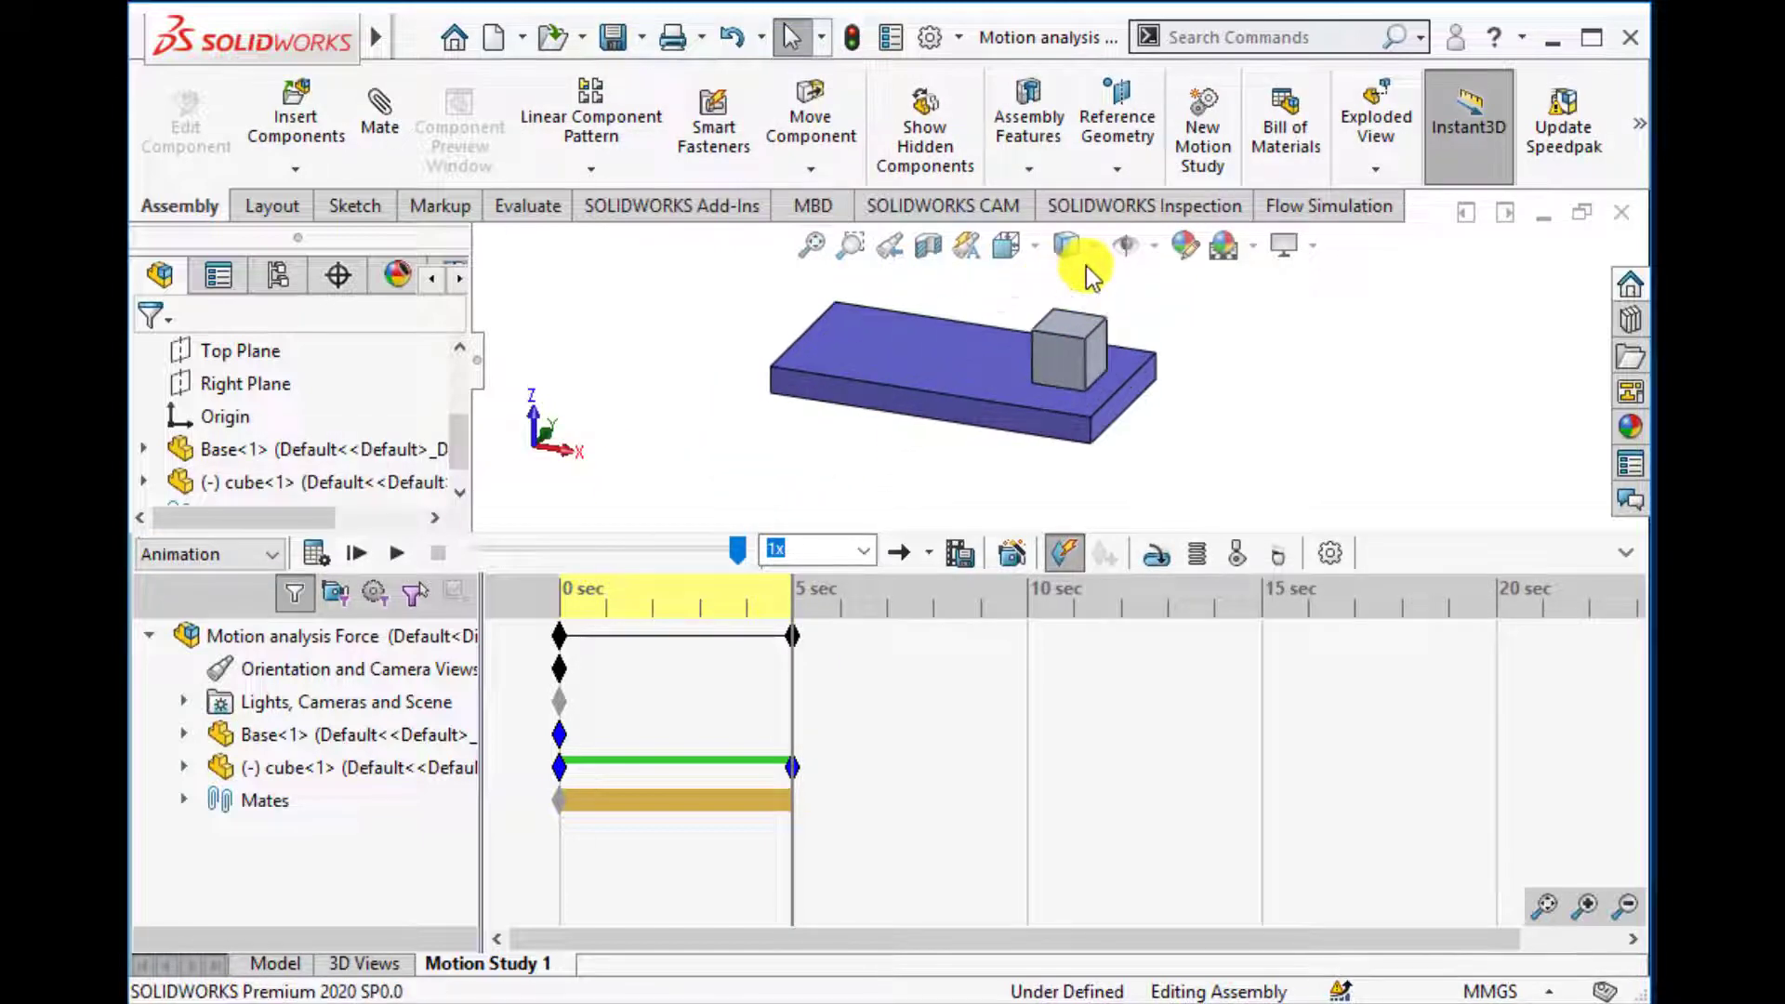
pyautogui.click(360, 556)
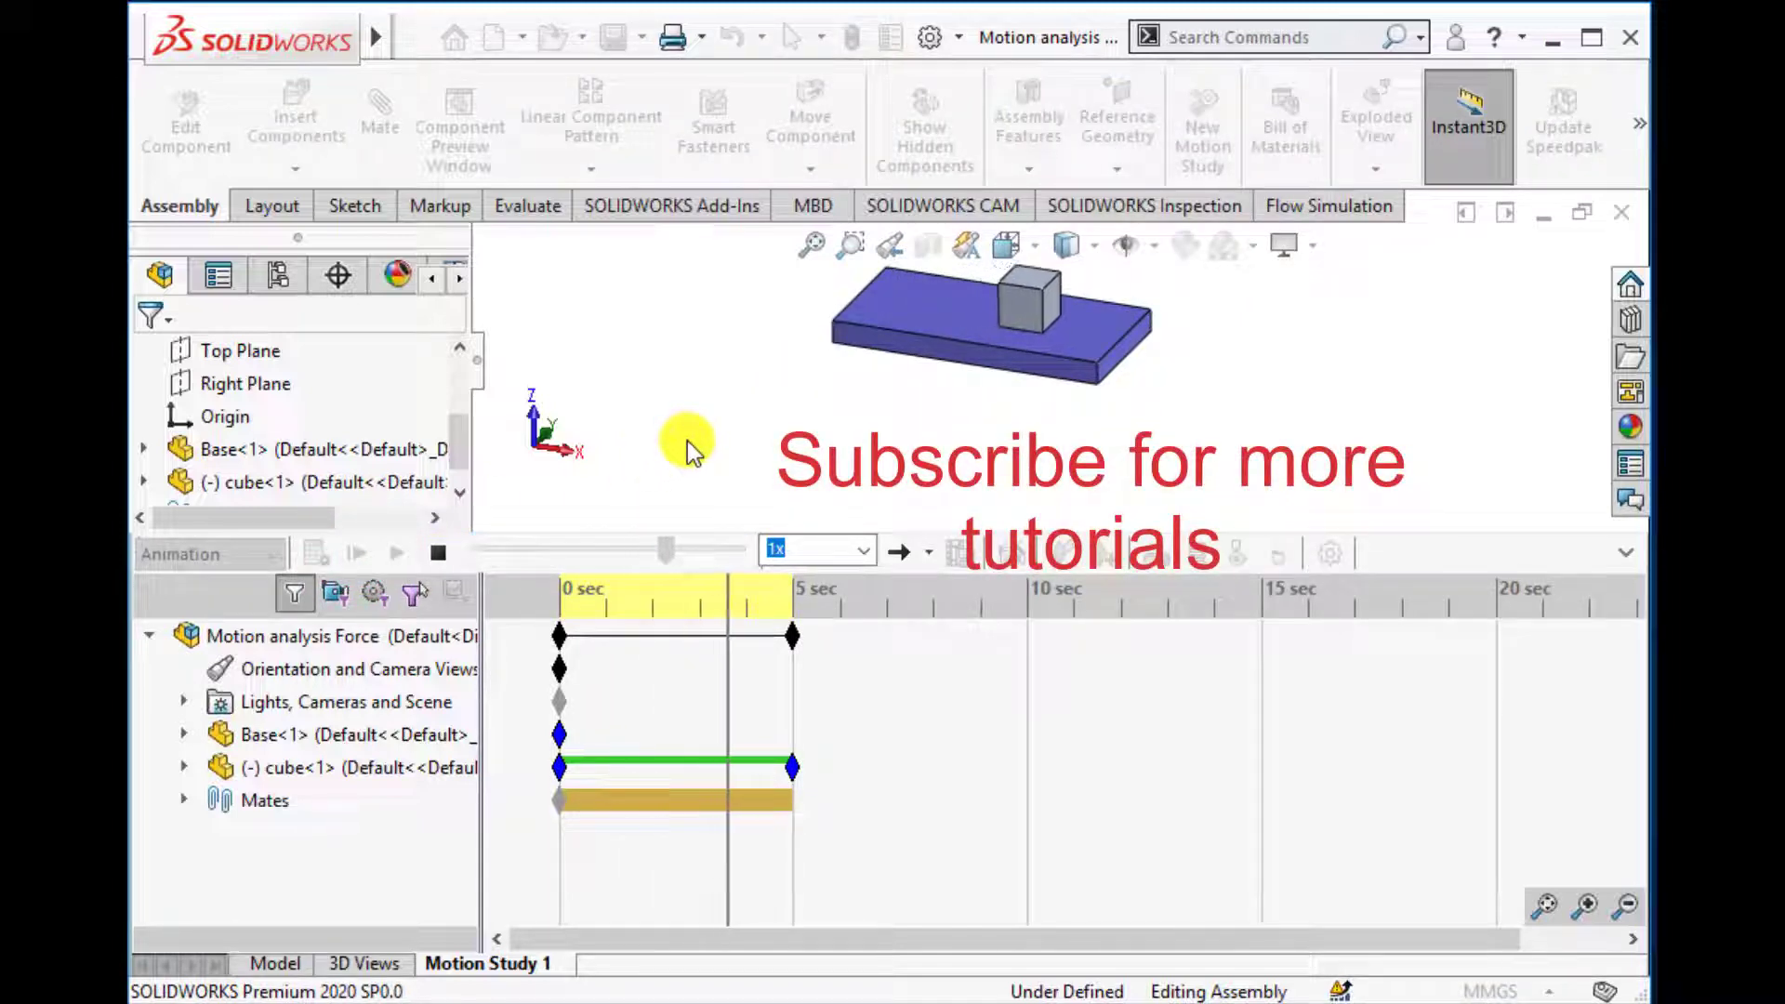
pyautogui.middleClick(762, 449)
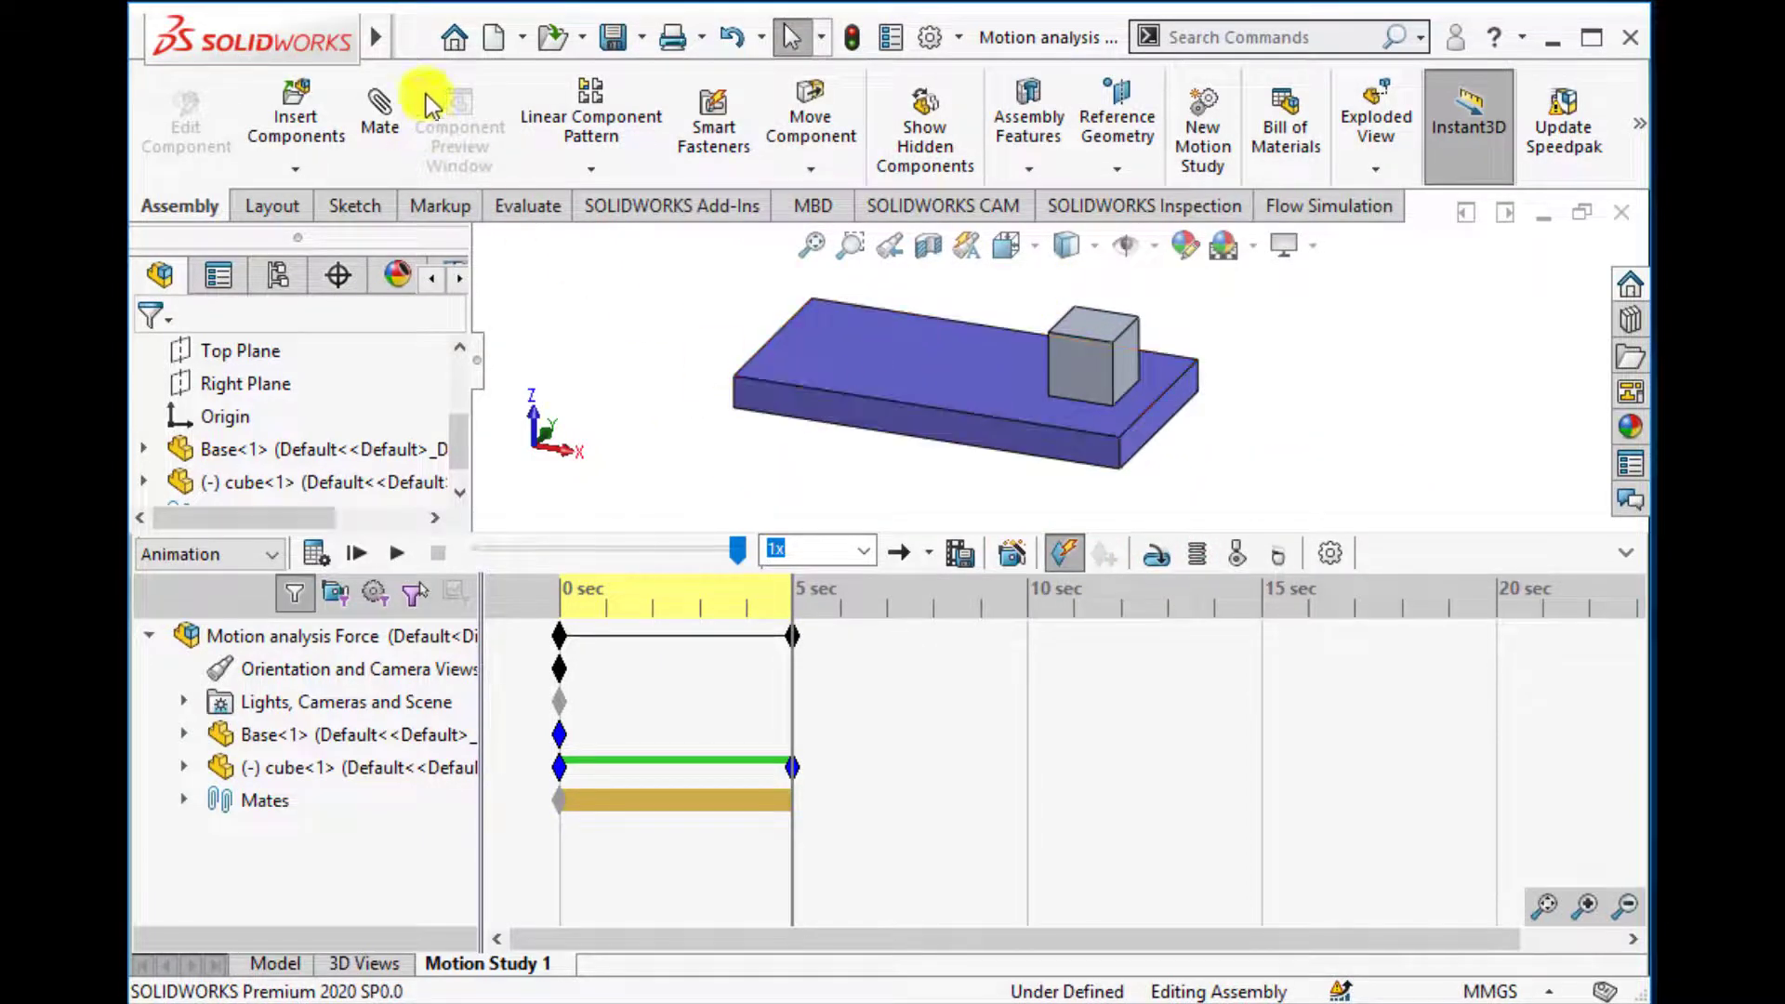
# Step: Load the SOLIDWORKS Motion add-in and drag the cube back to the base's left end
pyautogui.click(637, 214)
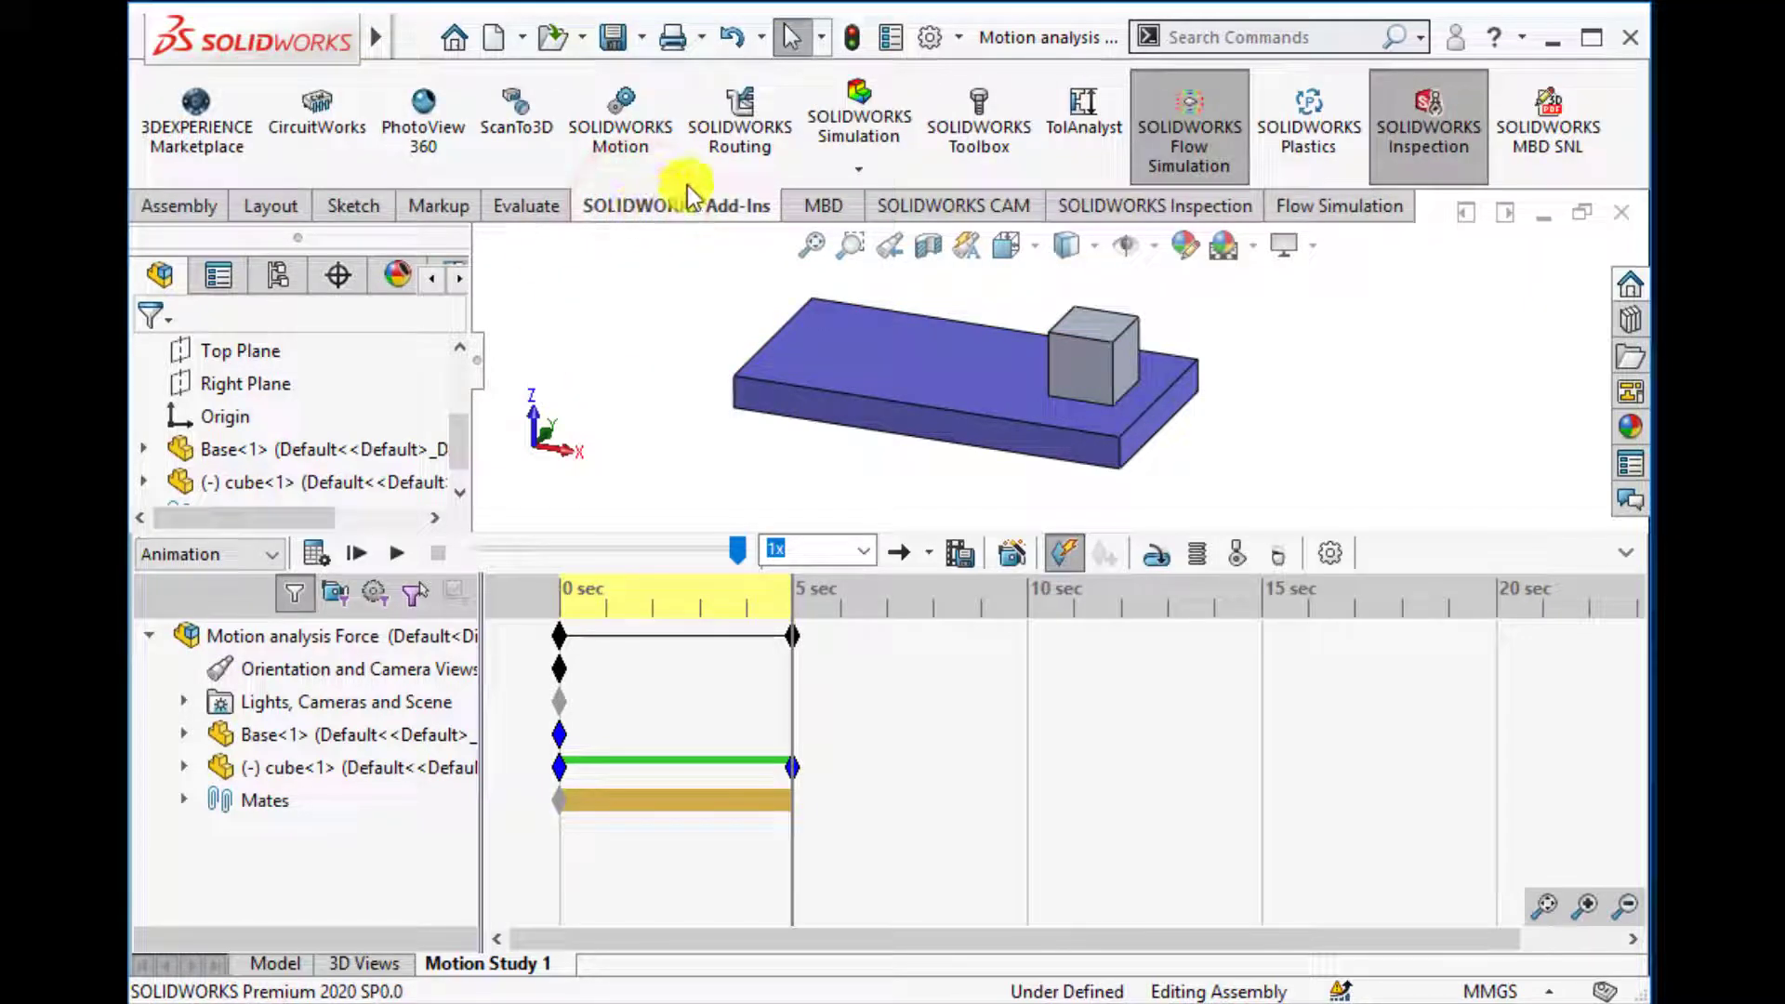
pyautogui.click(638, 140)
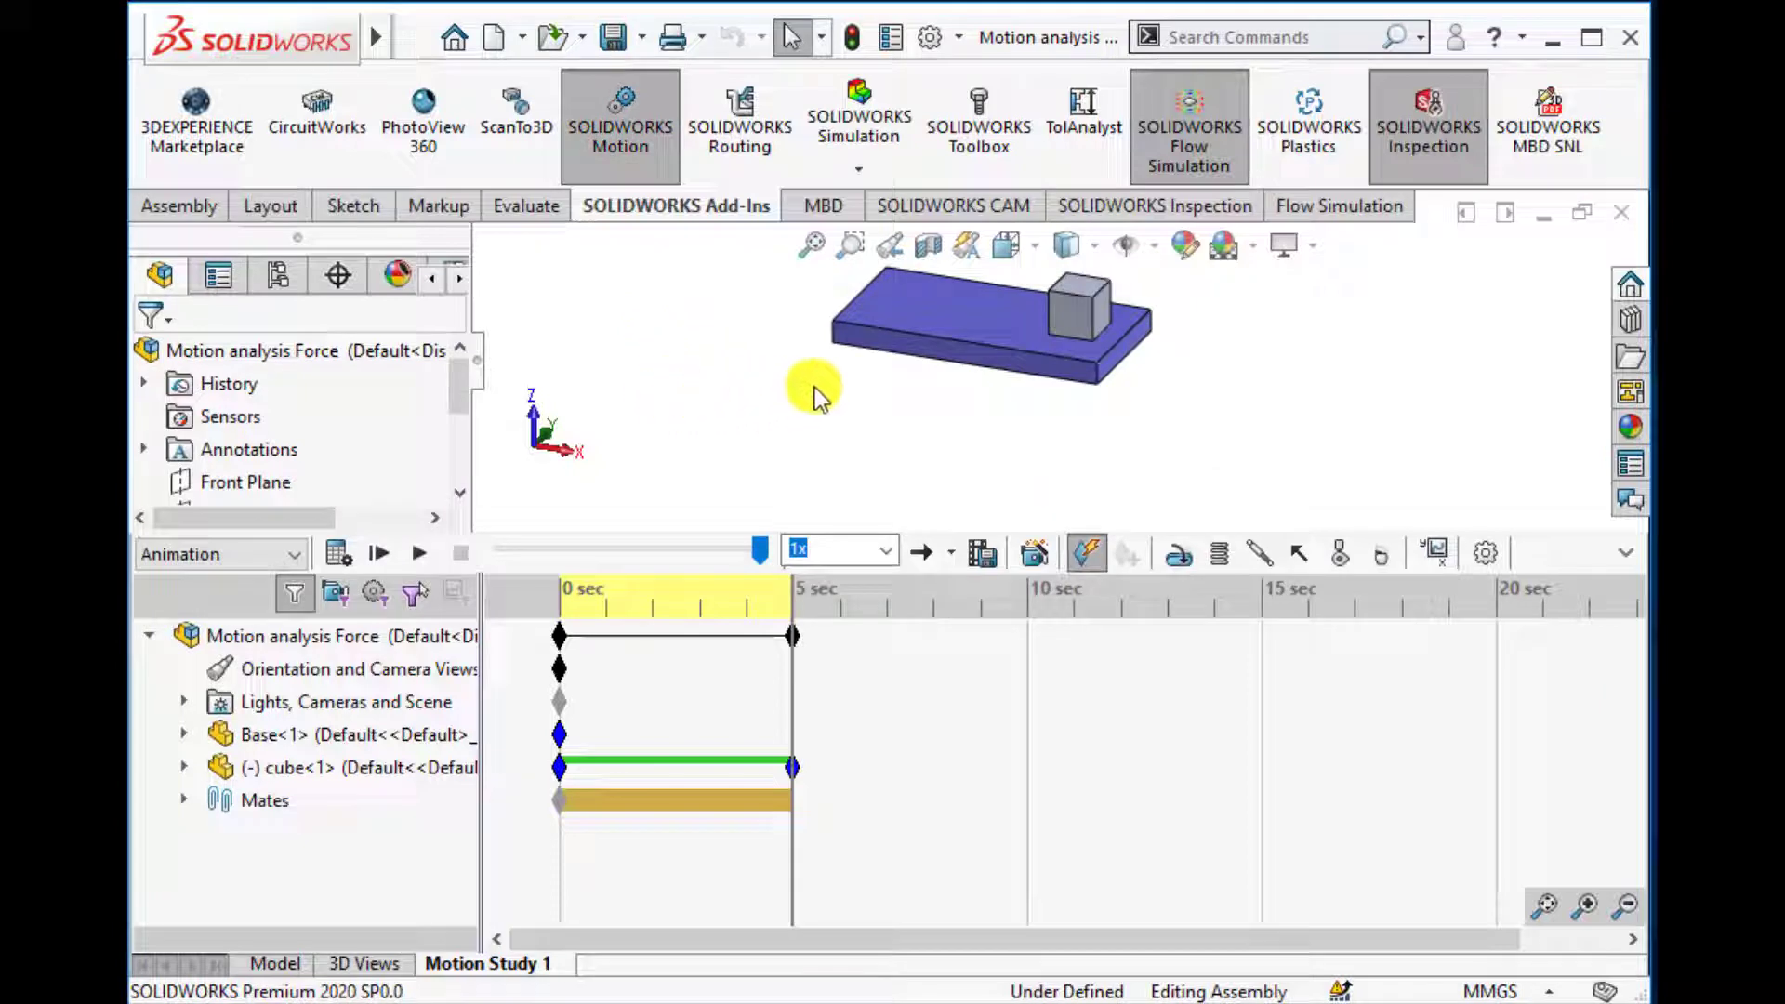
pyautogui.moveTo(1062, 312); pyautogui.dragTo(803, 351)
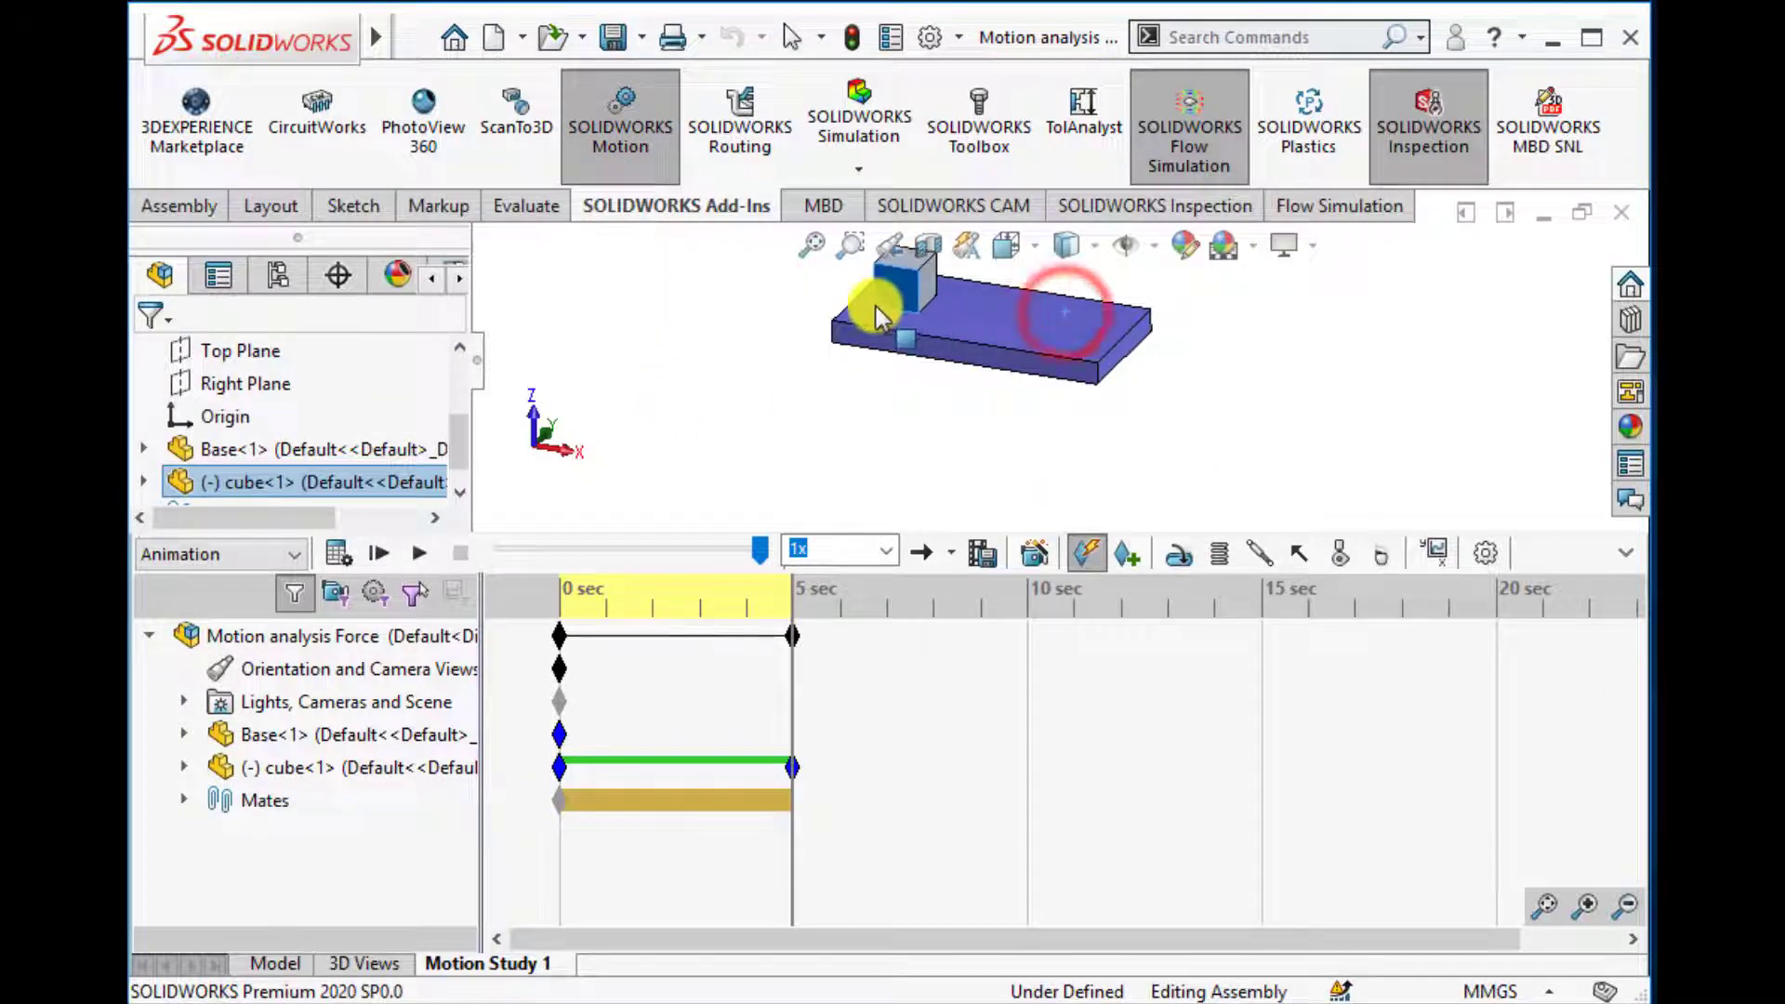
pyautogui.click(724, 417)
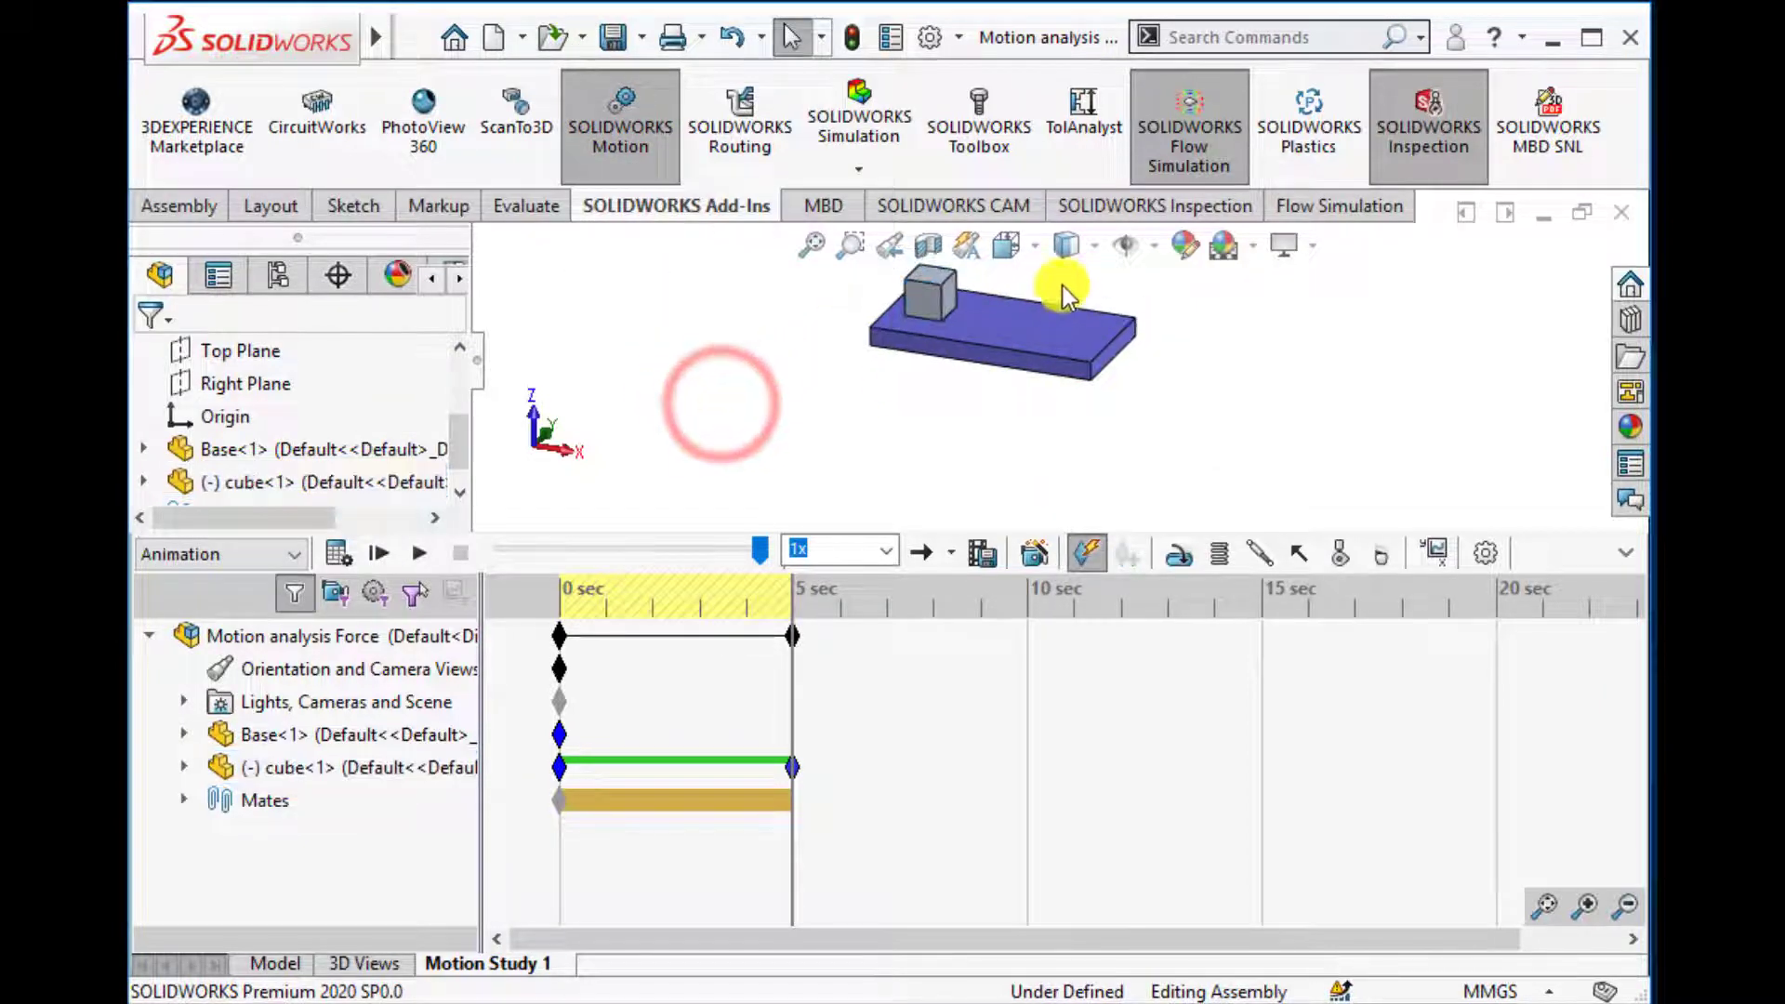
pyautogui.press('f')
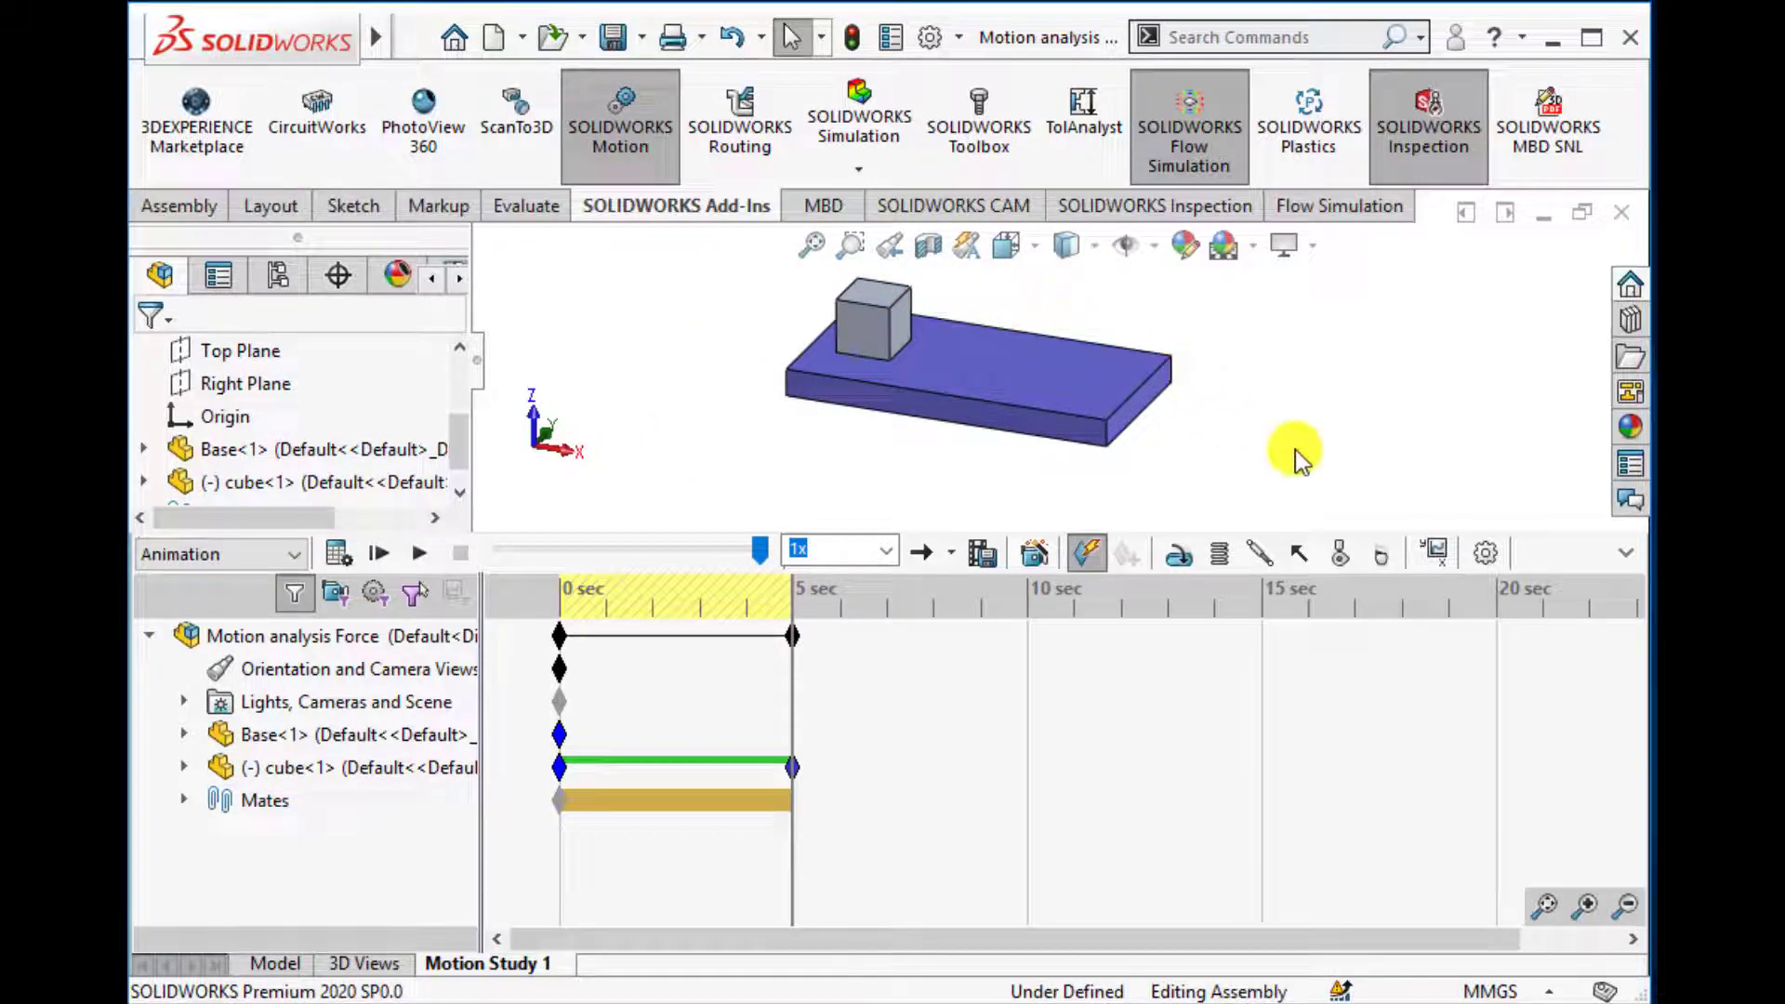
# Step: Switch the study type to Motion Analysis and start a Gravity definition
pyautogui.click(289, 555)
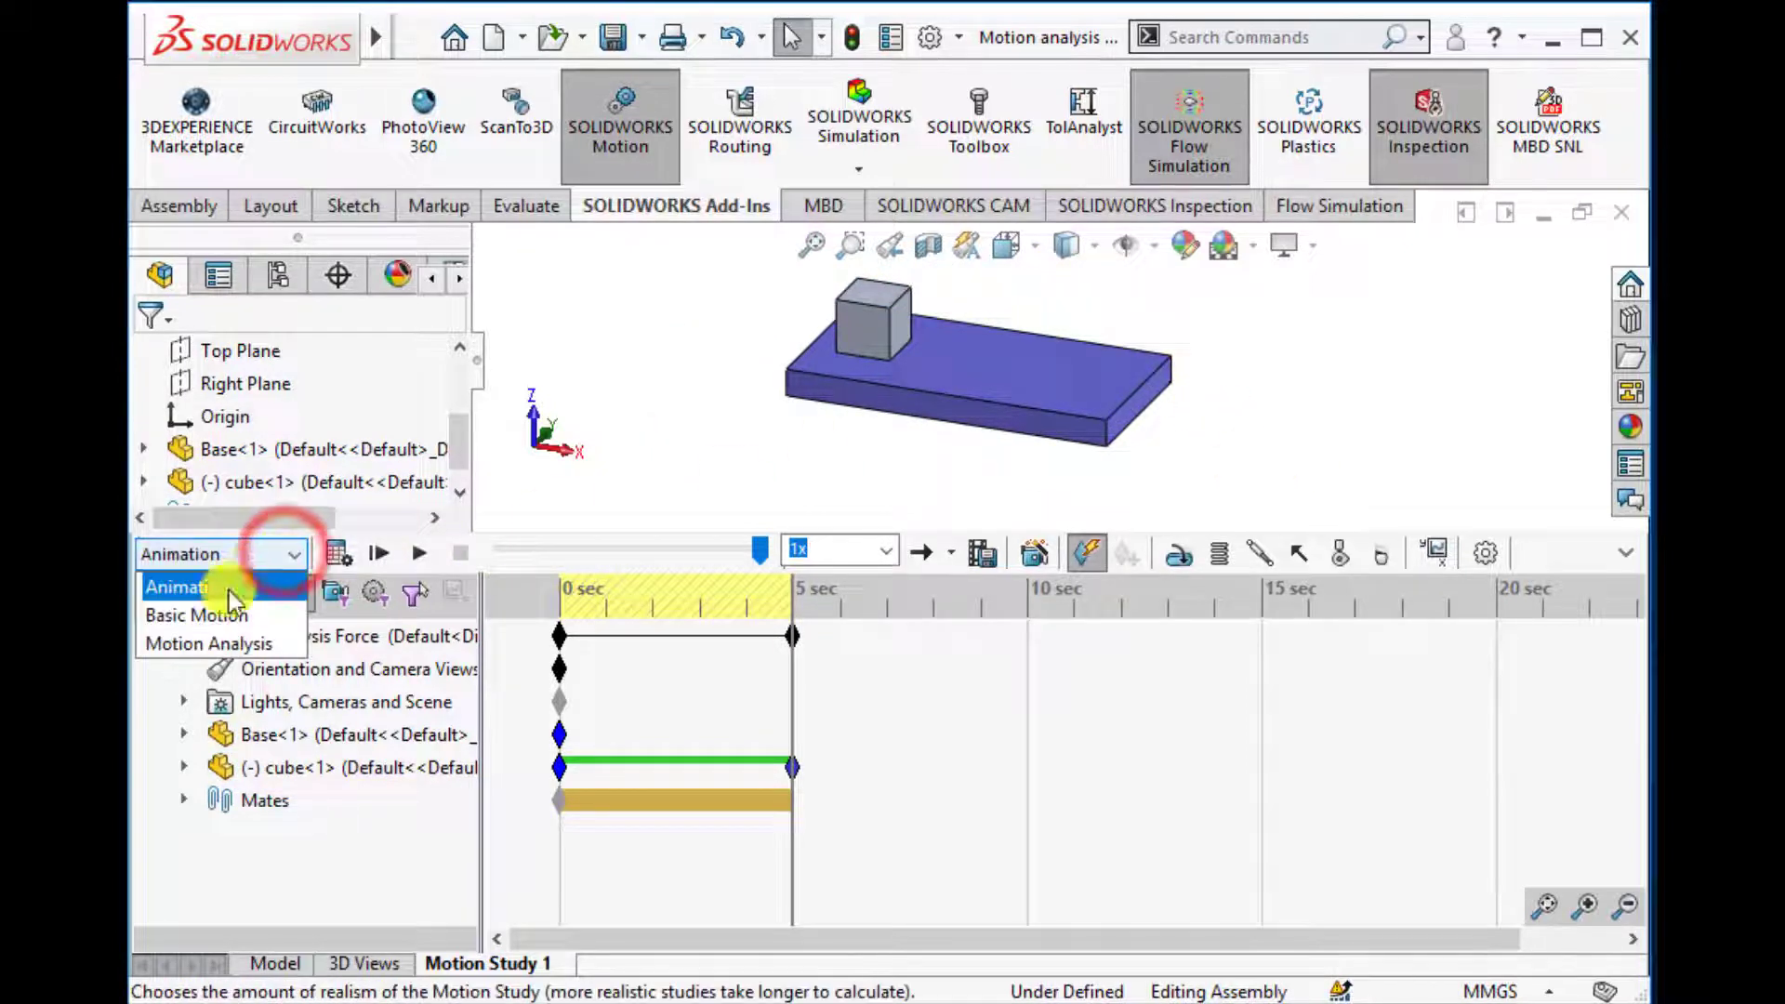
pyautogui.click(212, 643)
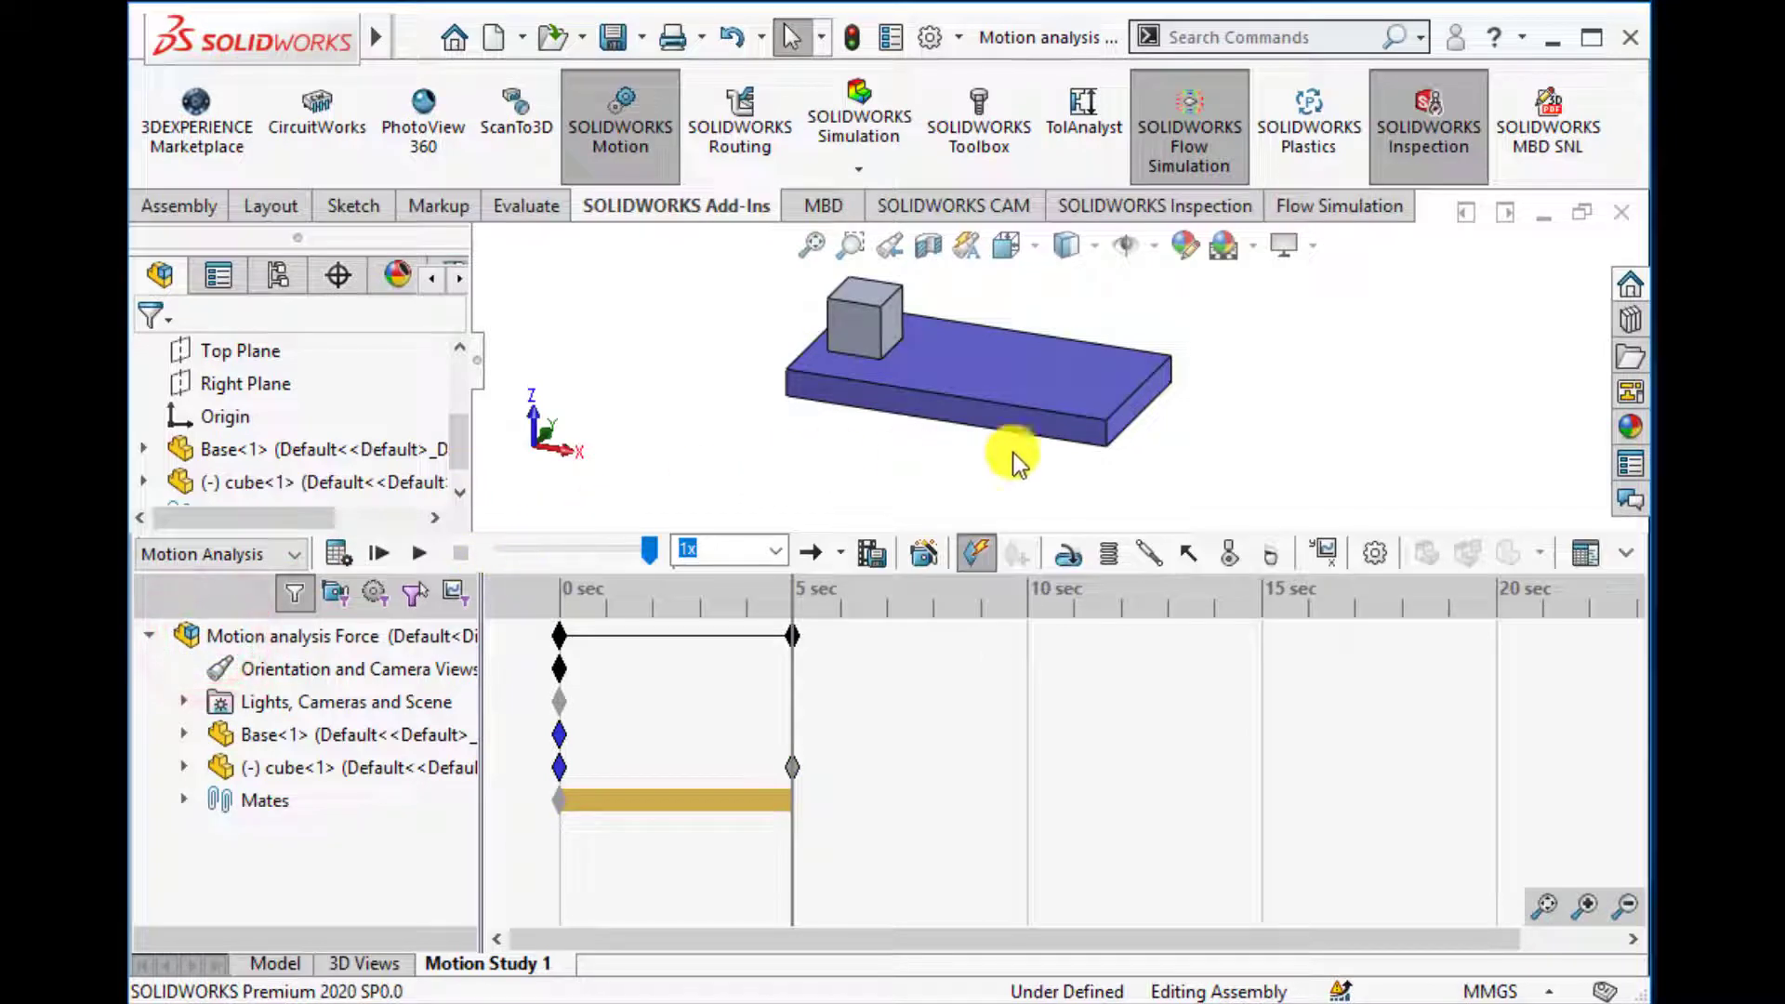
pyautogui.click(1274, 556)
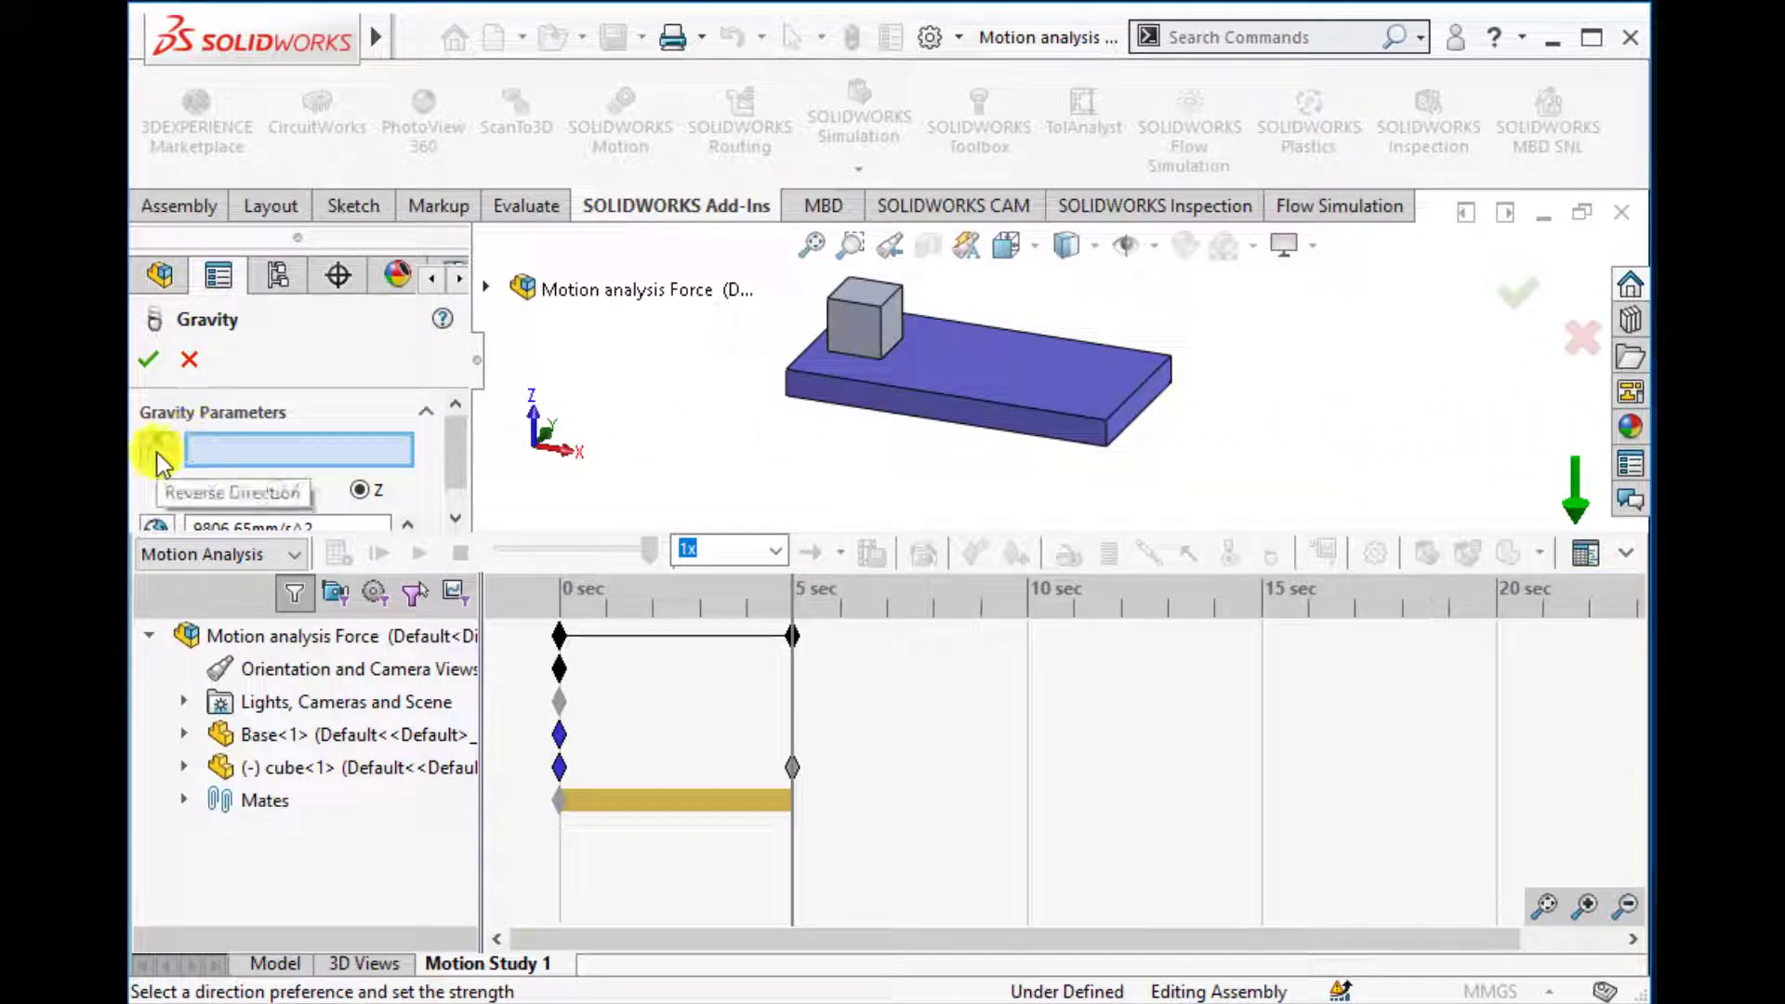
# Step: Direct gravity downward along the cube's vertical edge and confirm it
pyautogui.click(879, 339)
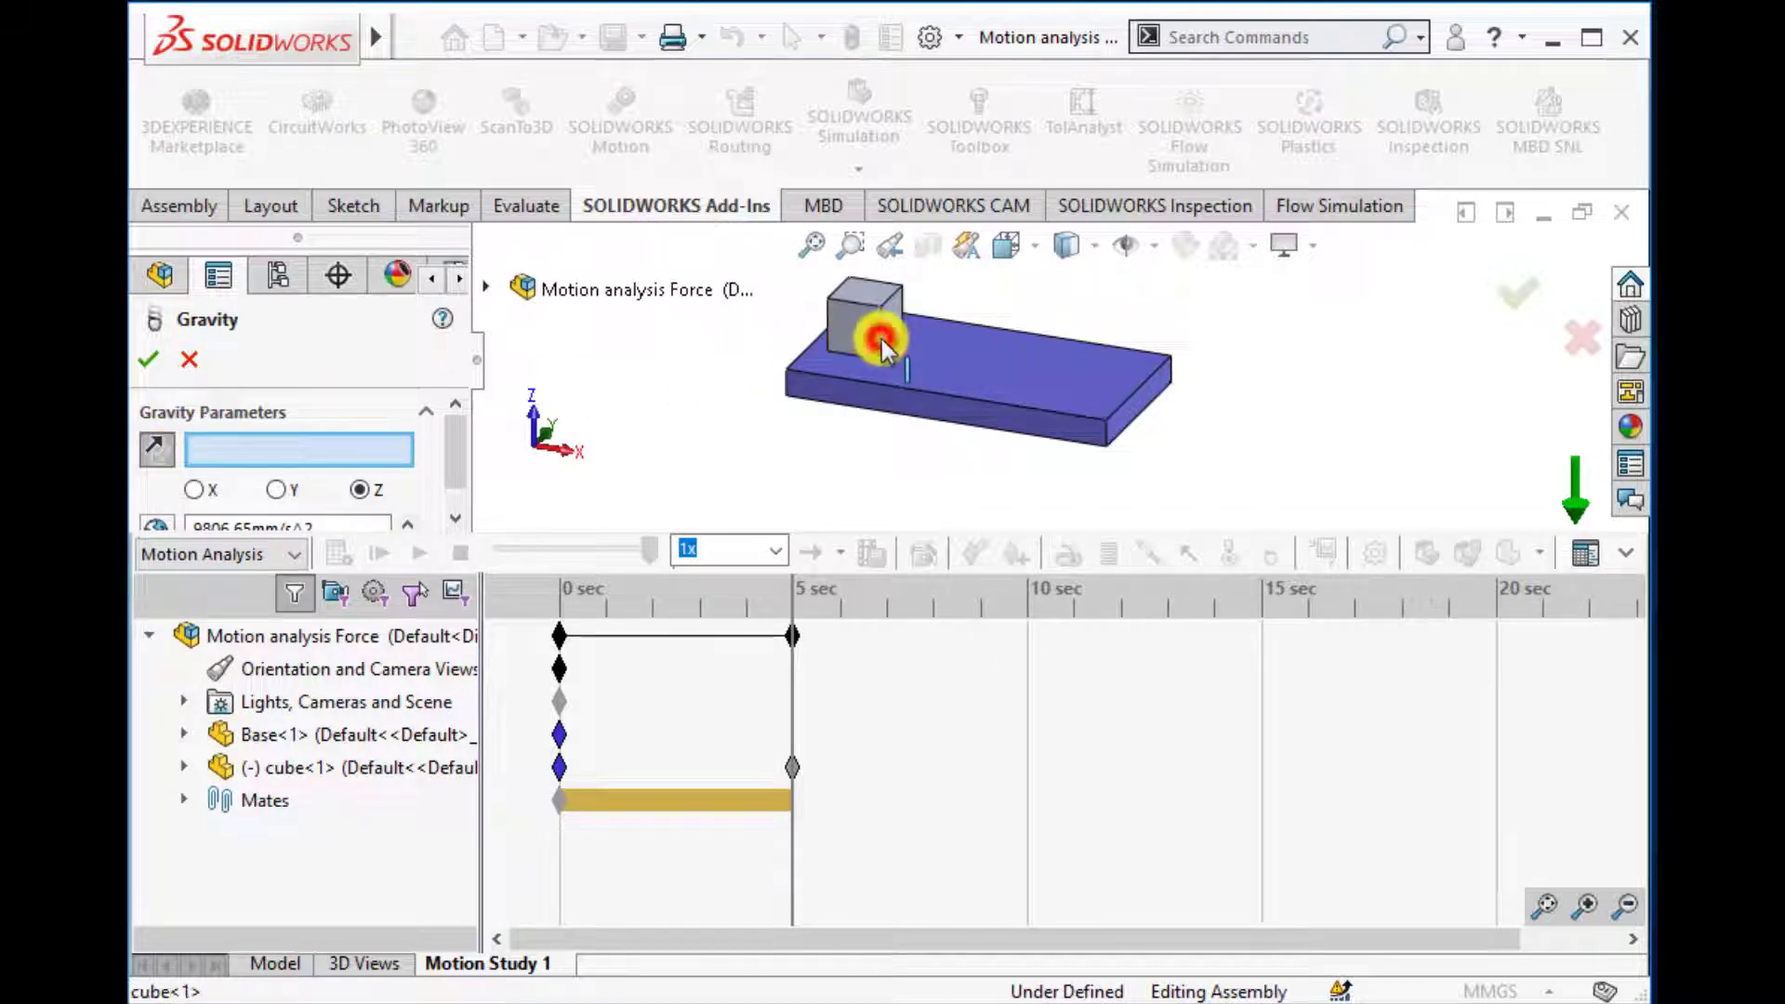
pyautogui.click(158, 454)
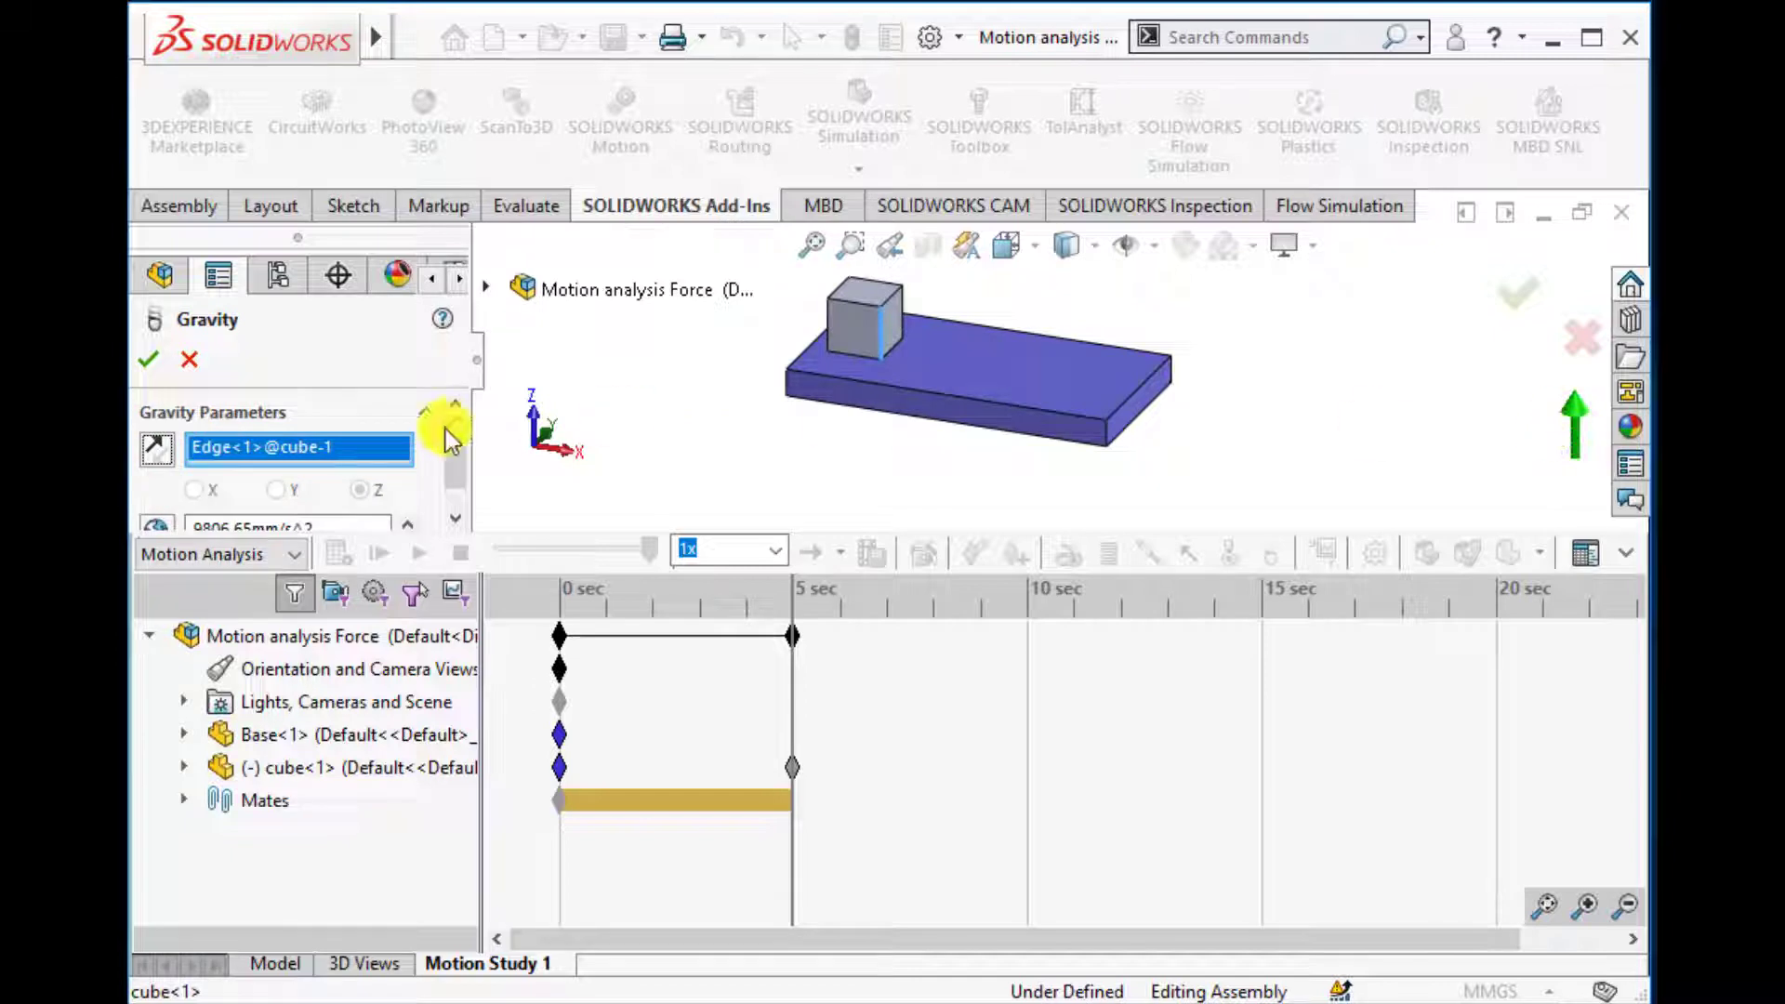
pyautogui.click(153, 447)
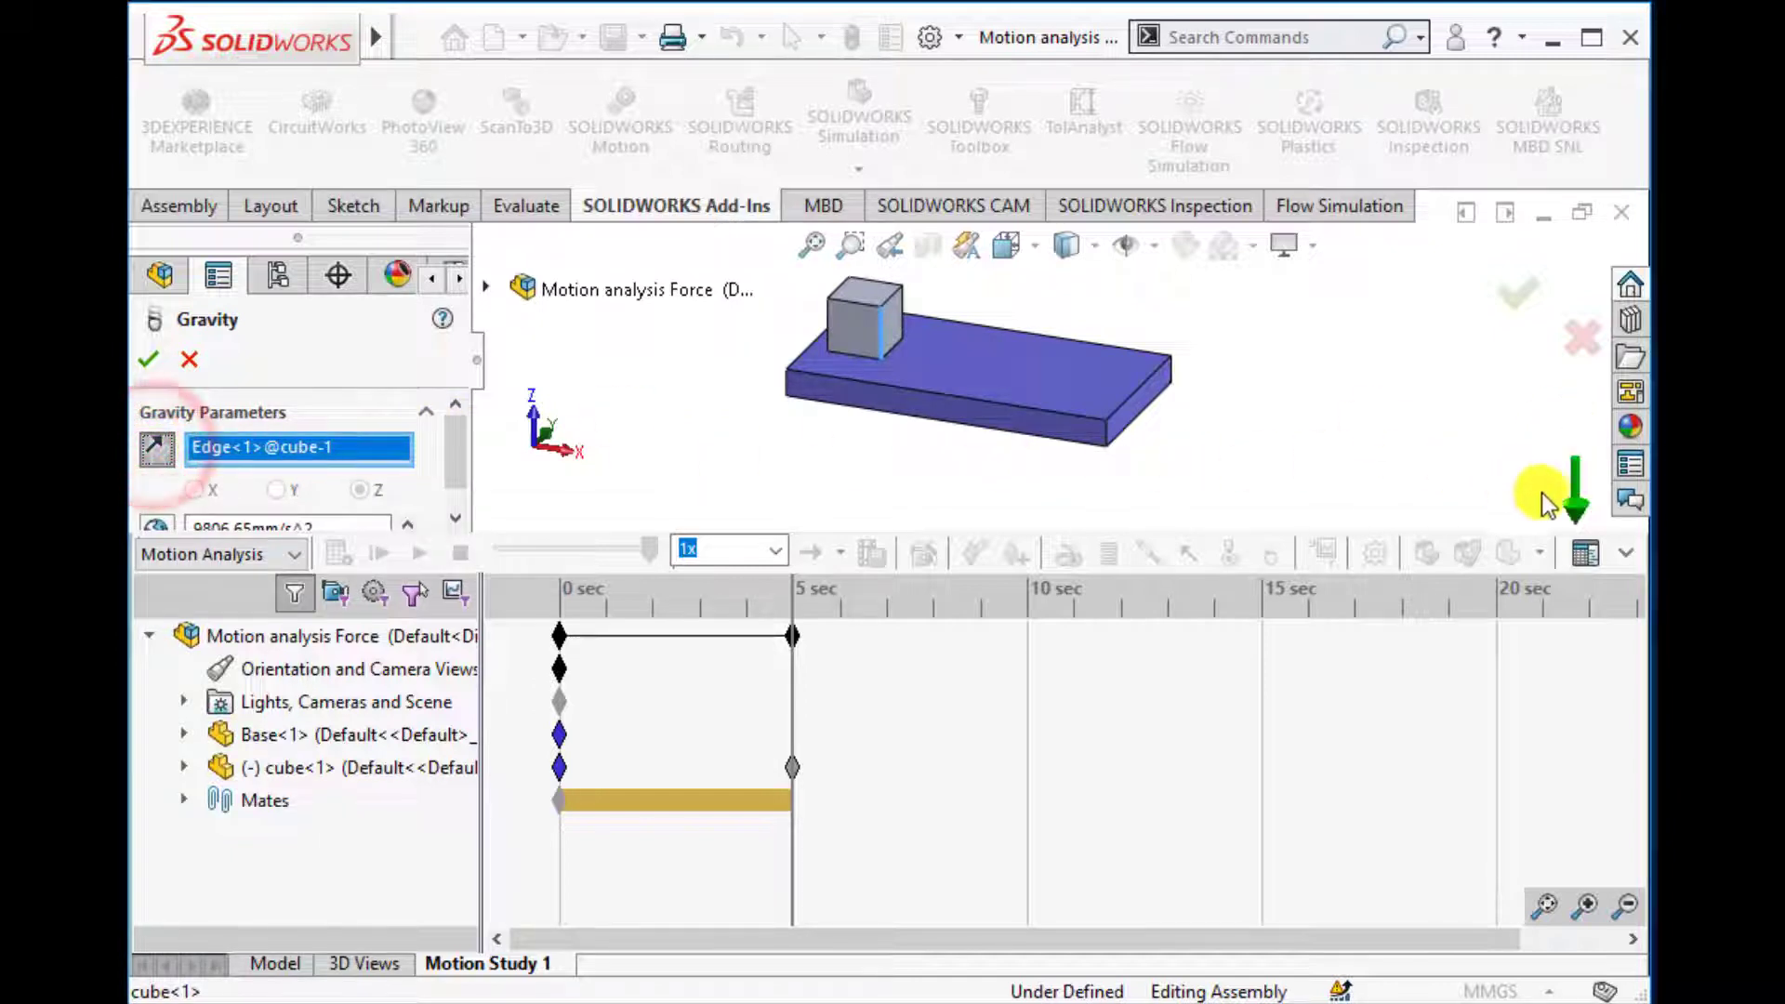
pyautogui.click(145, 359)
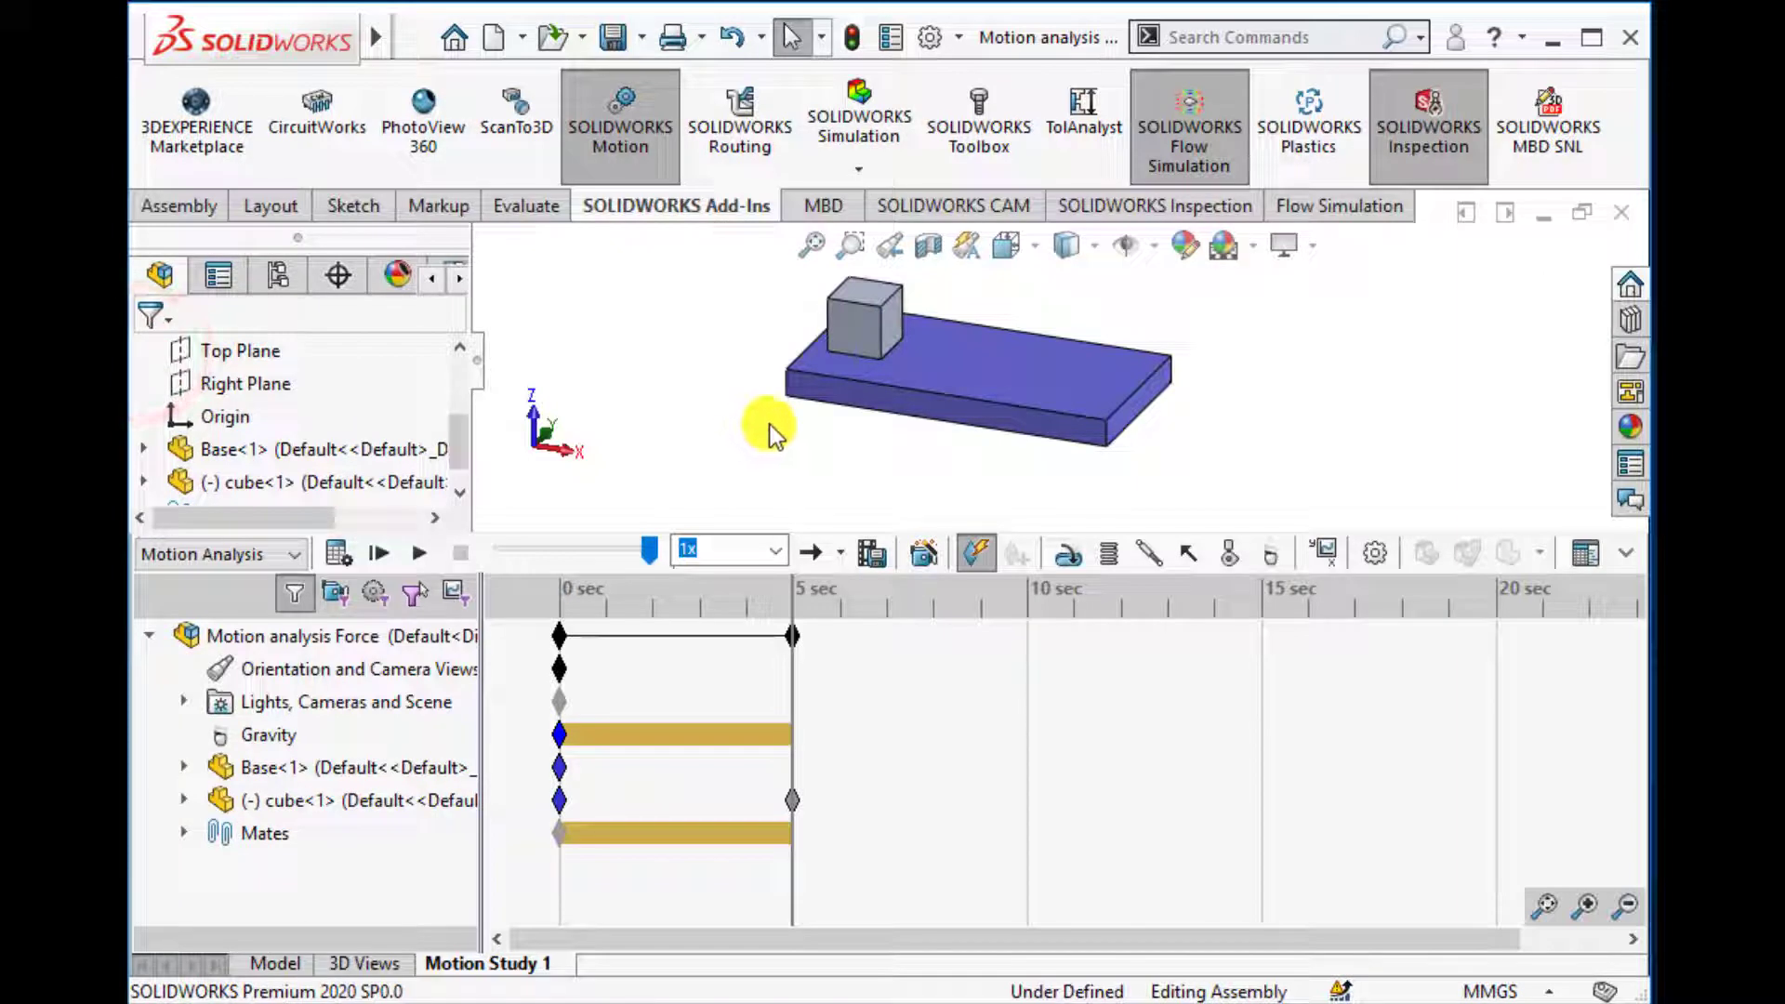
# Step: Apply a force to the cube's side face, directed along the base's front edge
pyautogui.click(1186, 556)
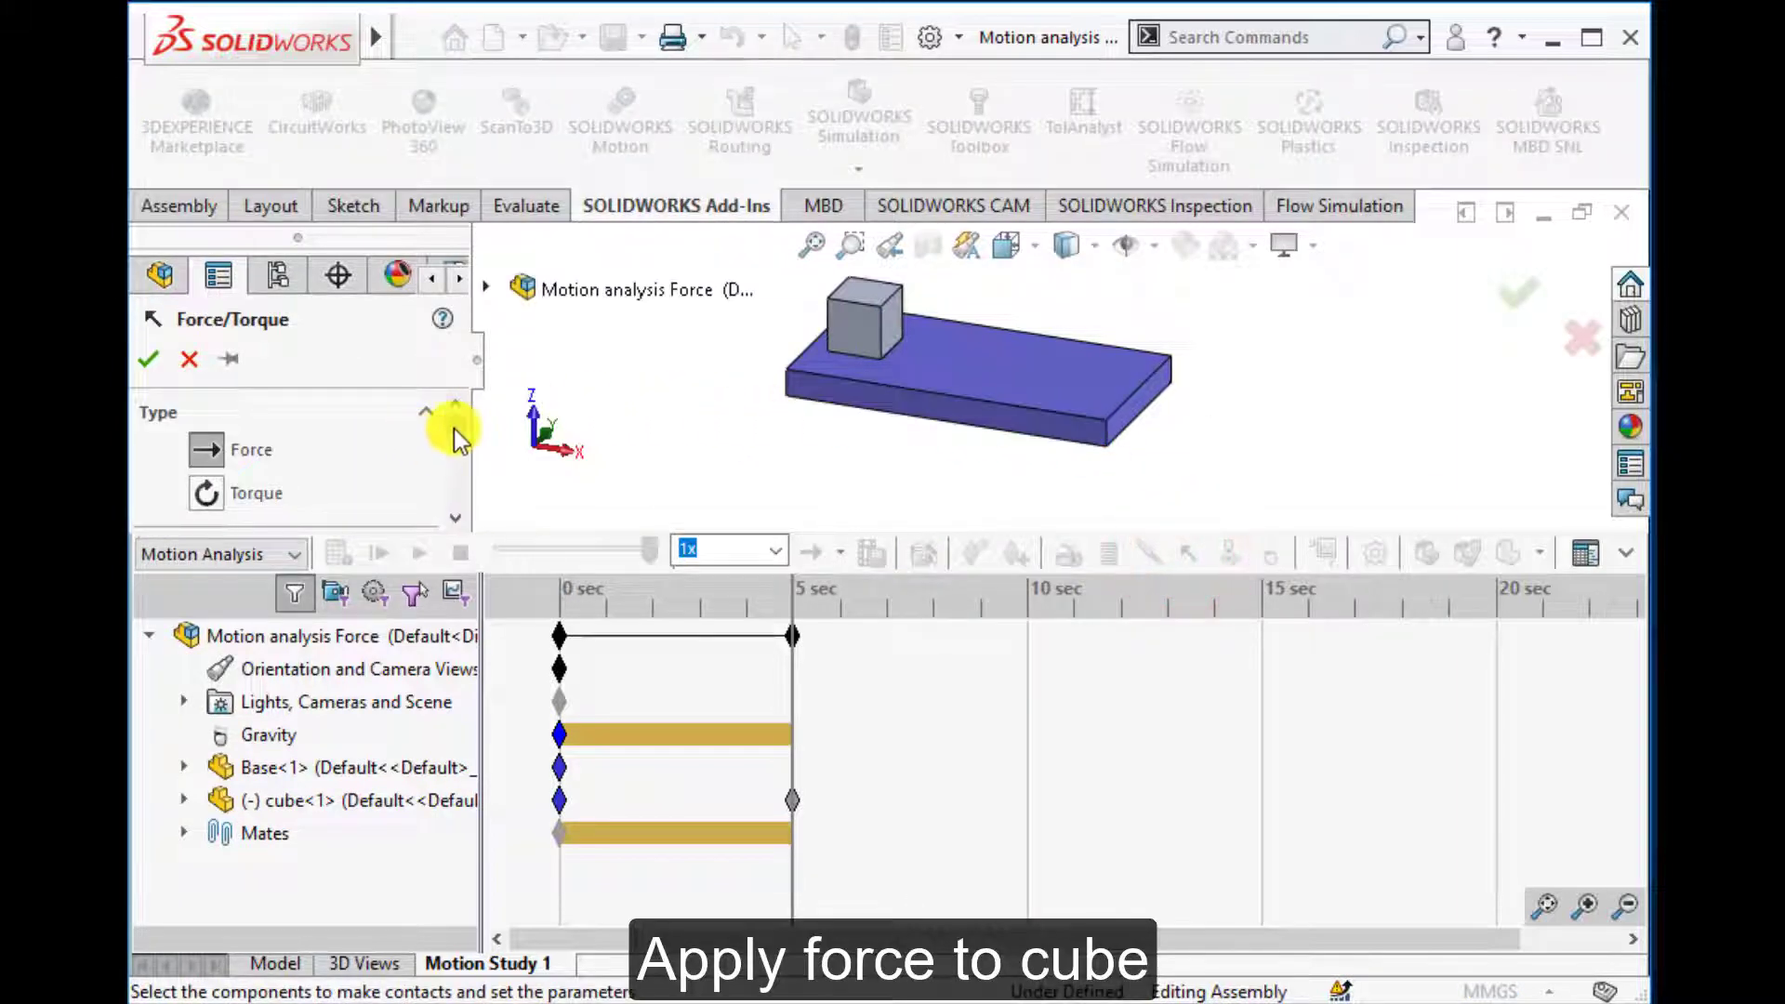
pyautogui.moveTo(454, 428); pyautogui.dragTo(455, 459)
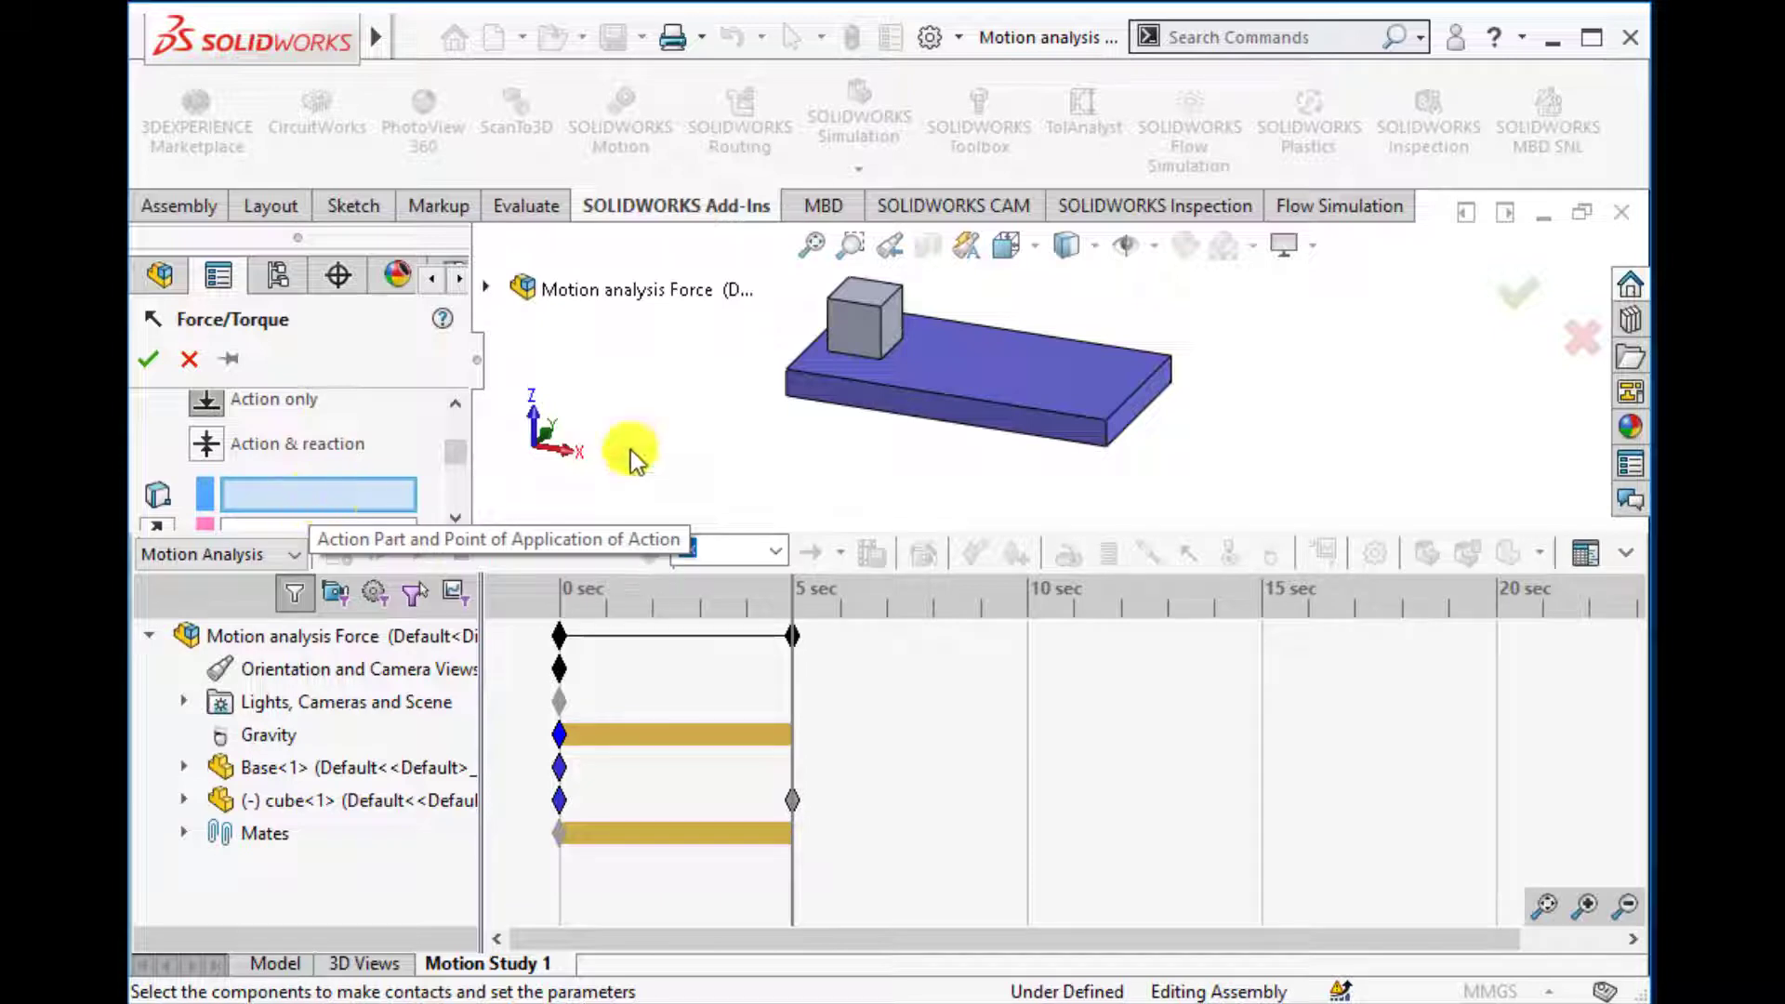
pyautogui.click(895, 335)
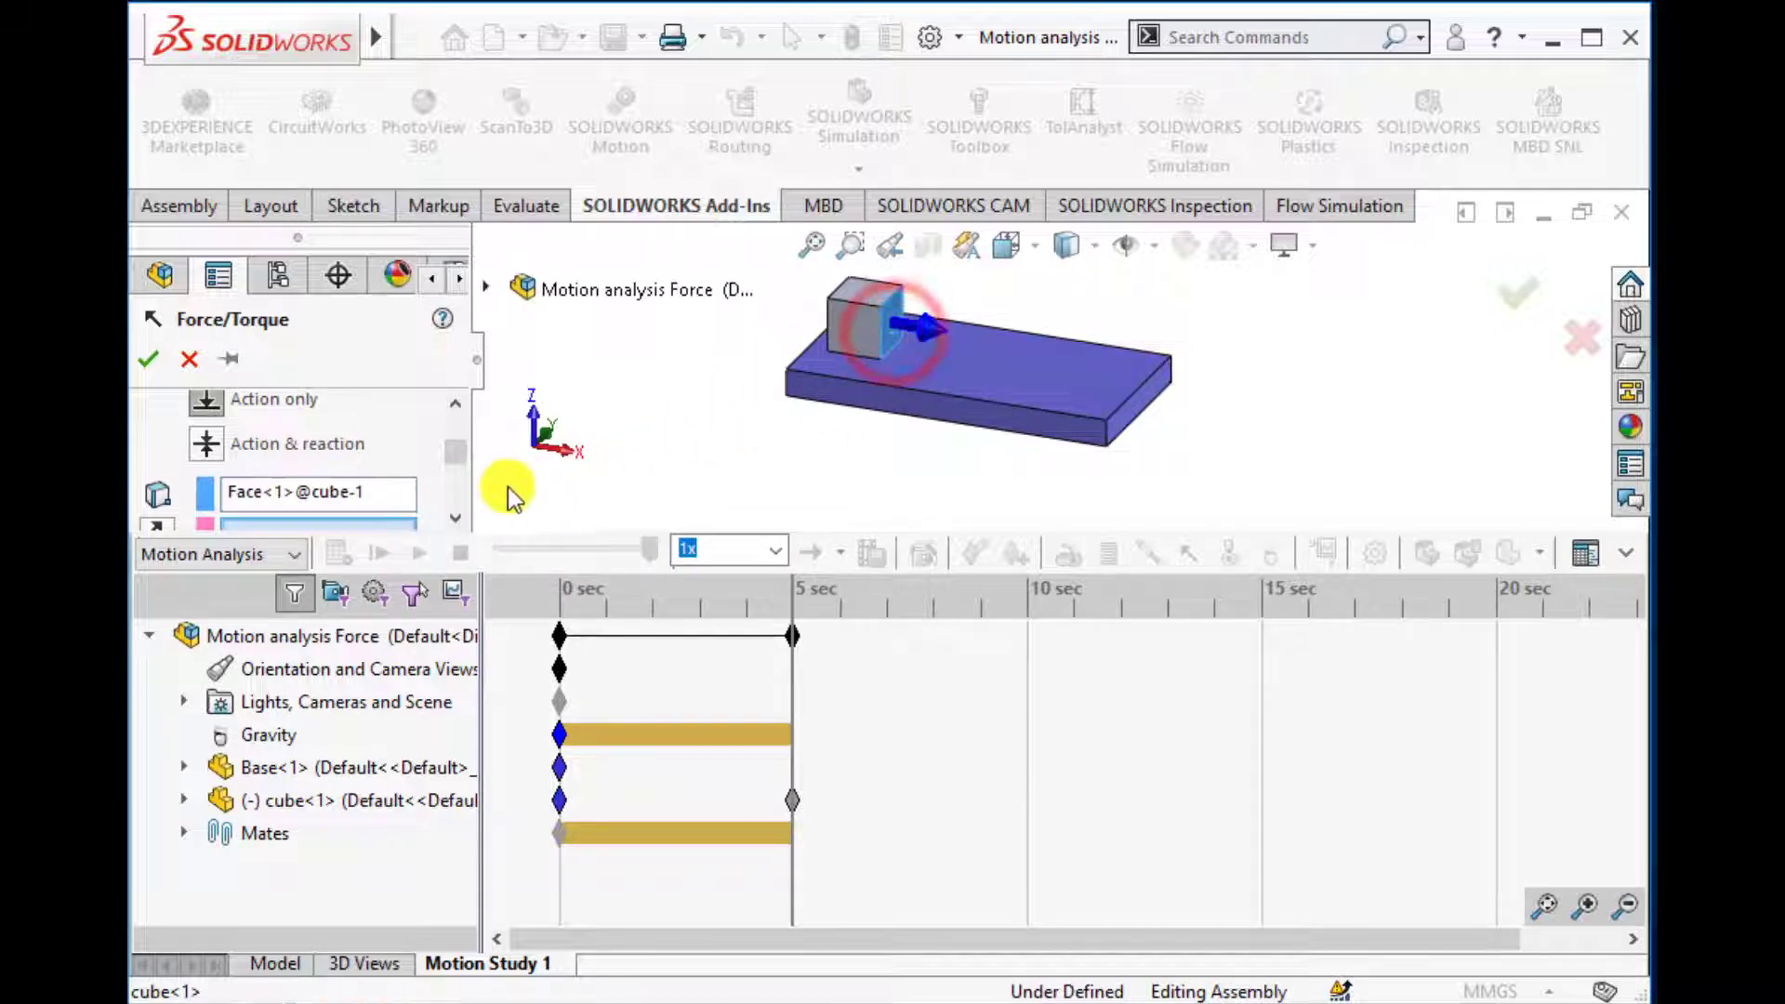
pyautogui.click(456, 518)
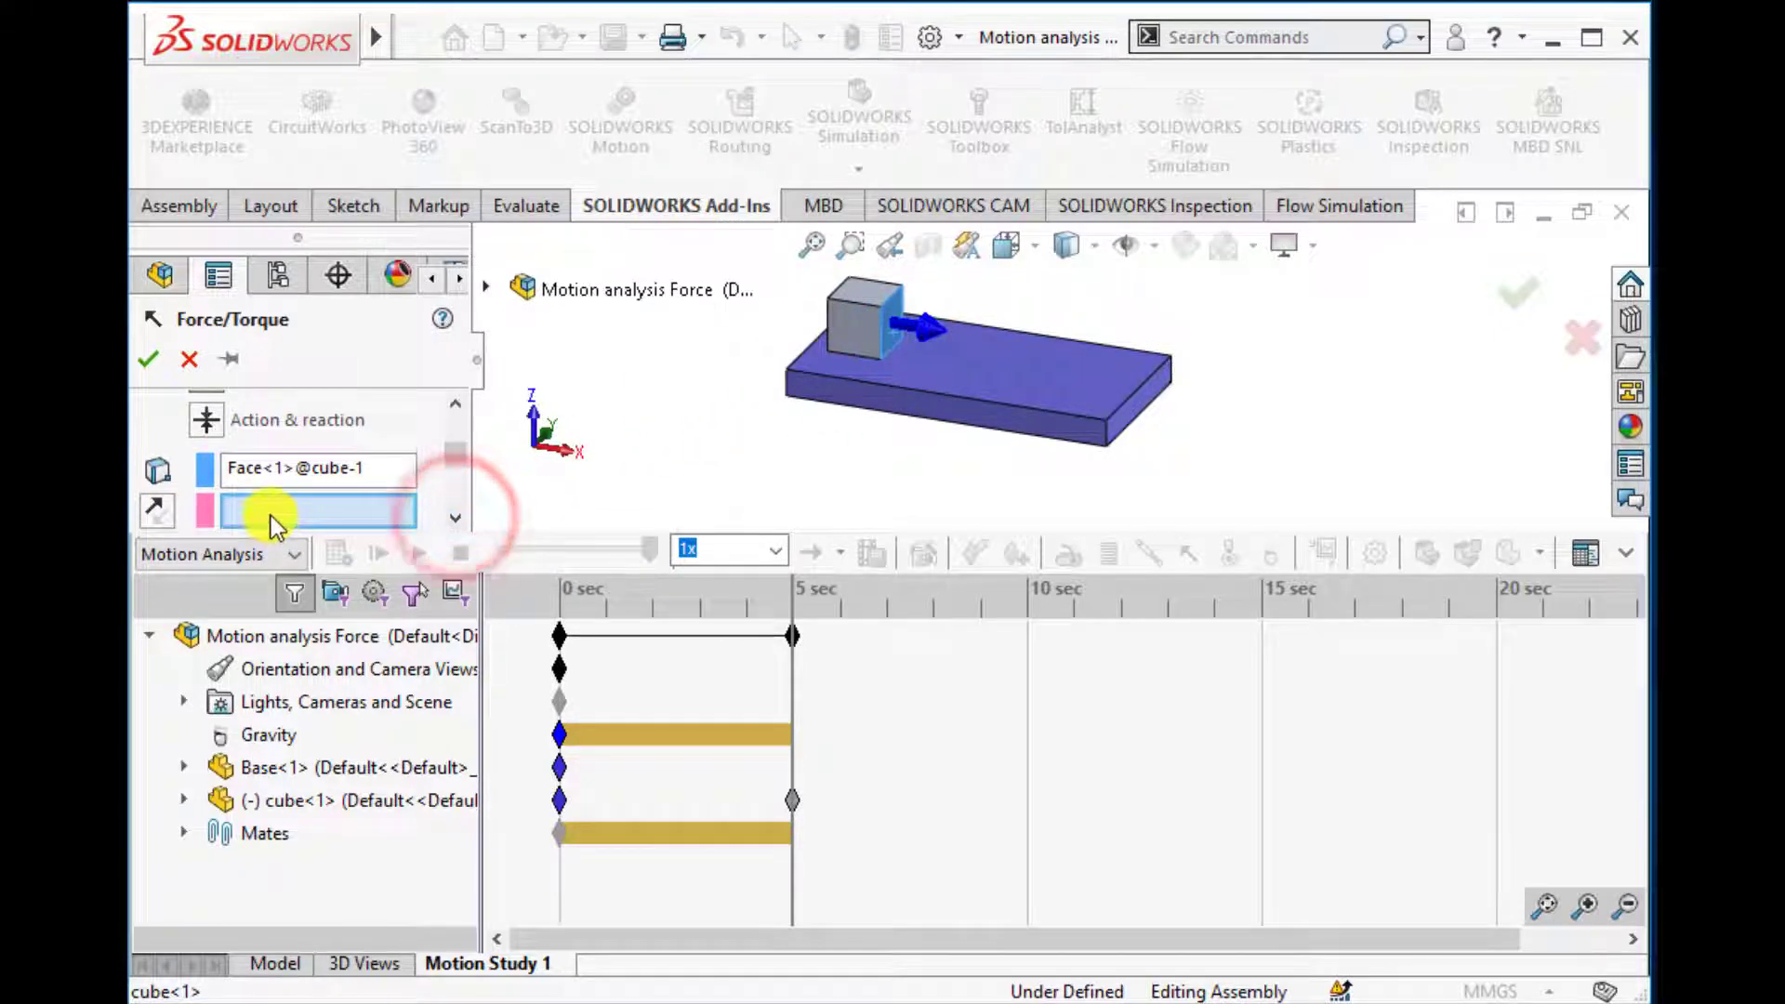
pyautogui.click(938, 394)
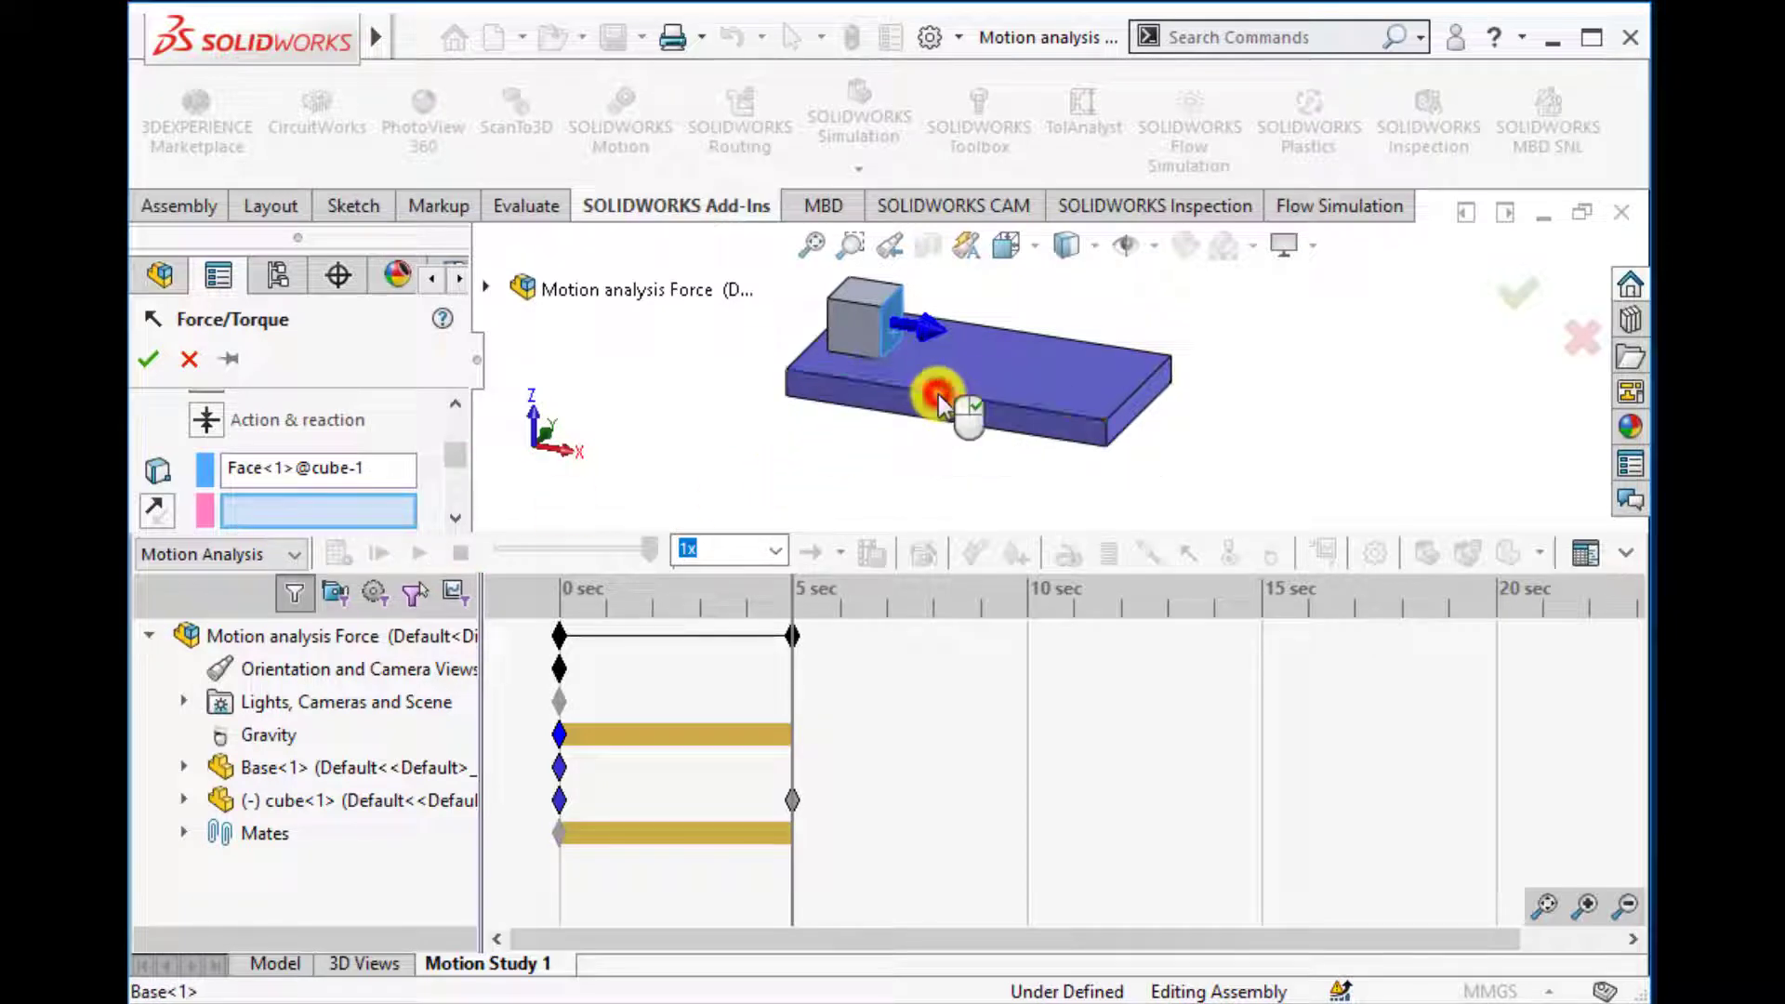
# Step: Keep the force function Constant, enter the F1 magnitude, and create Force1
pyautogui.click(452, 513)
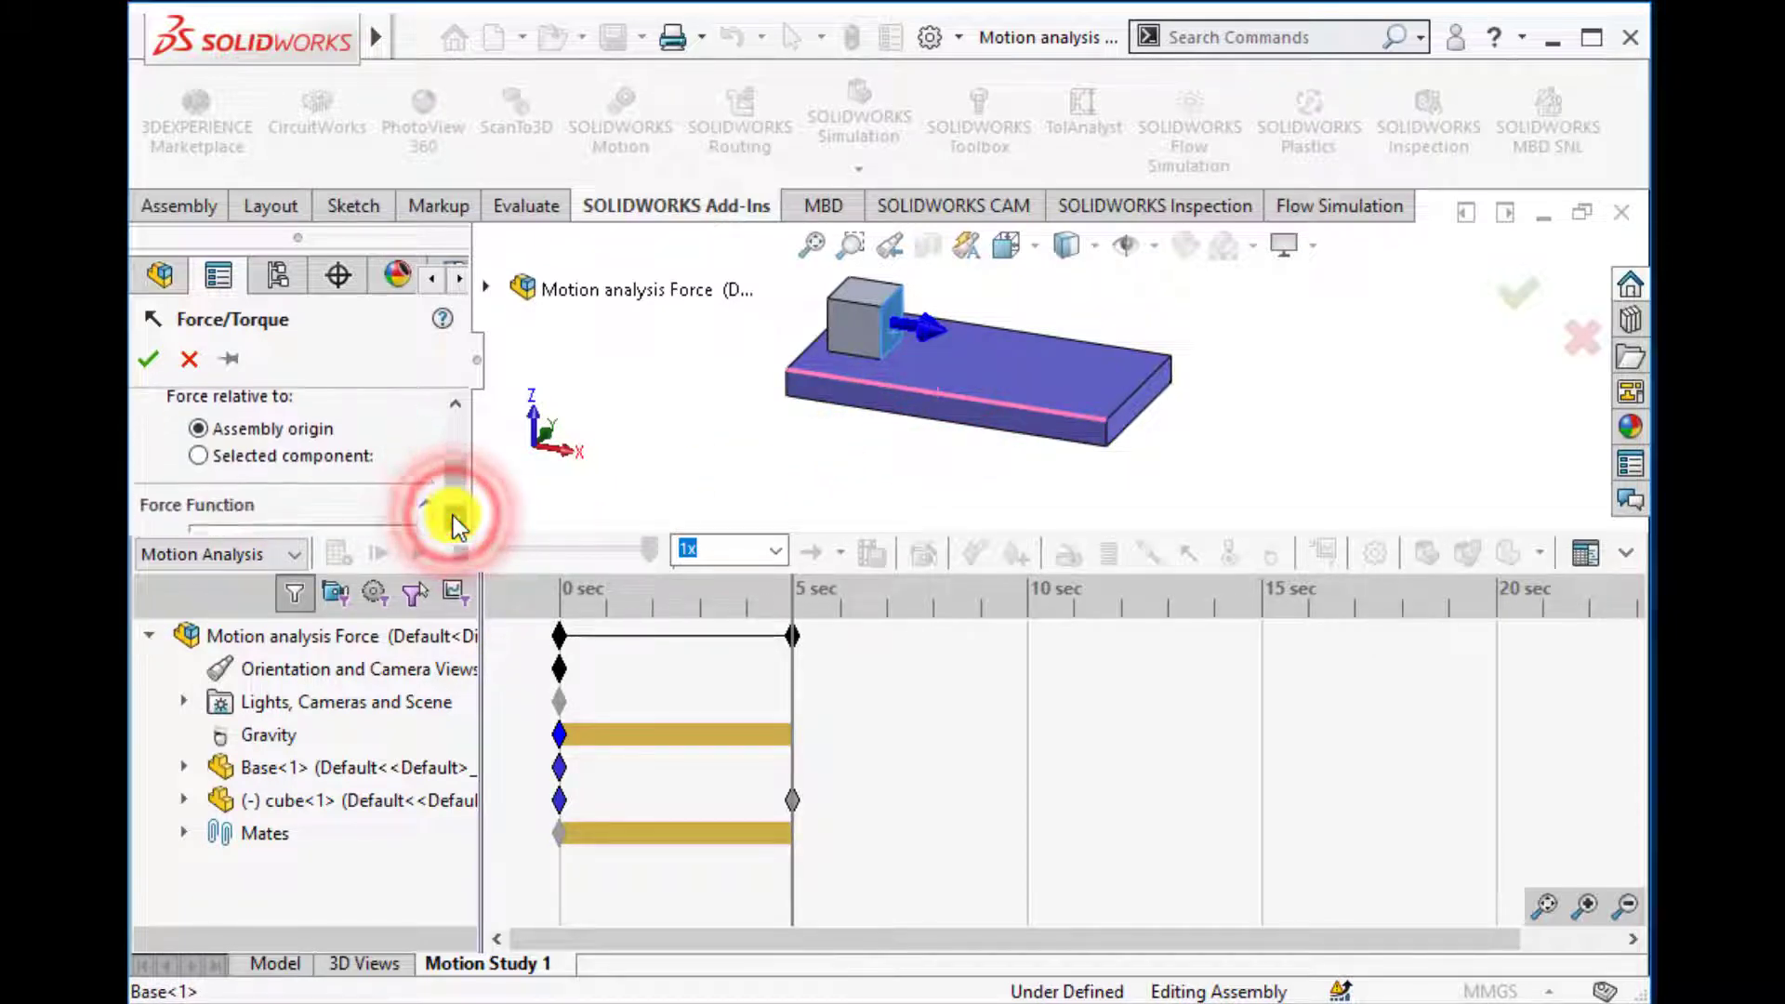
pyautogui.click(453, 515)
pyautogui.click(454, 517)
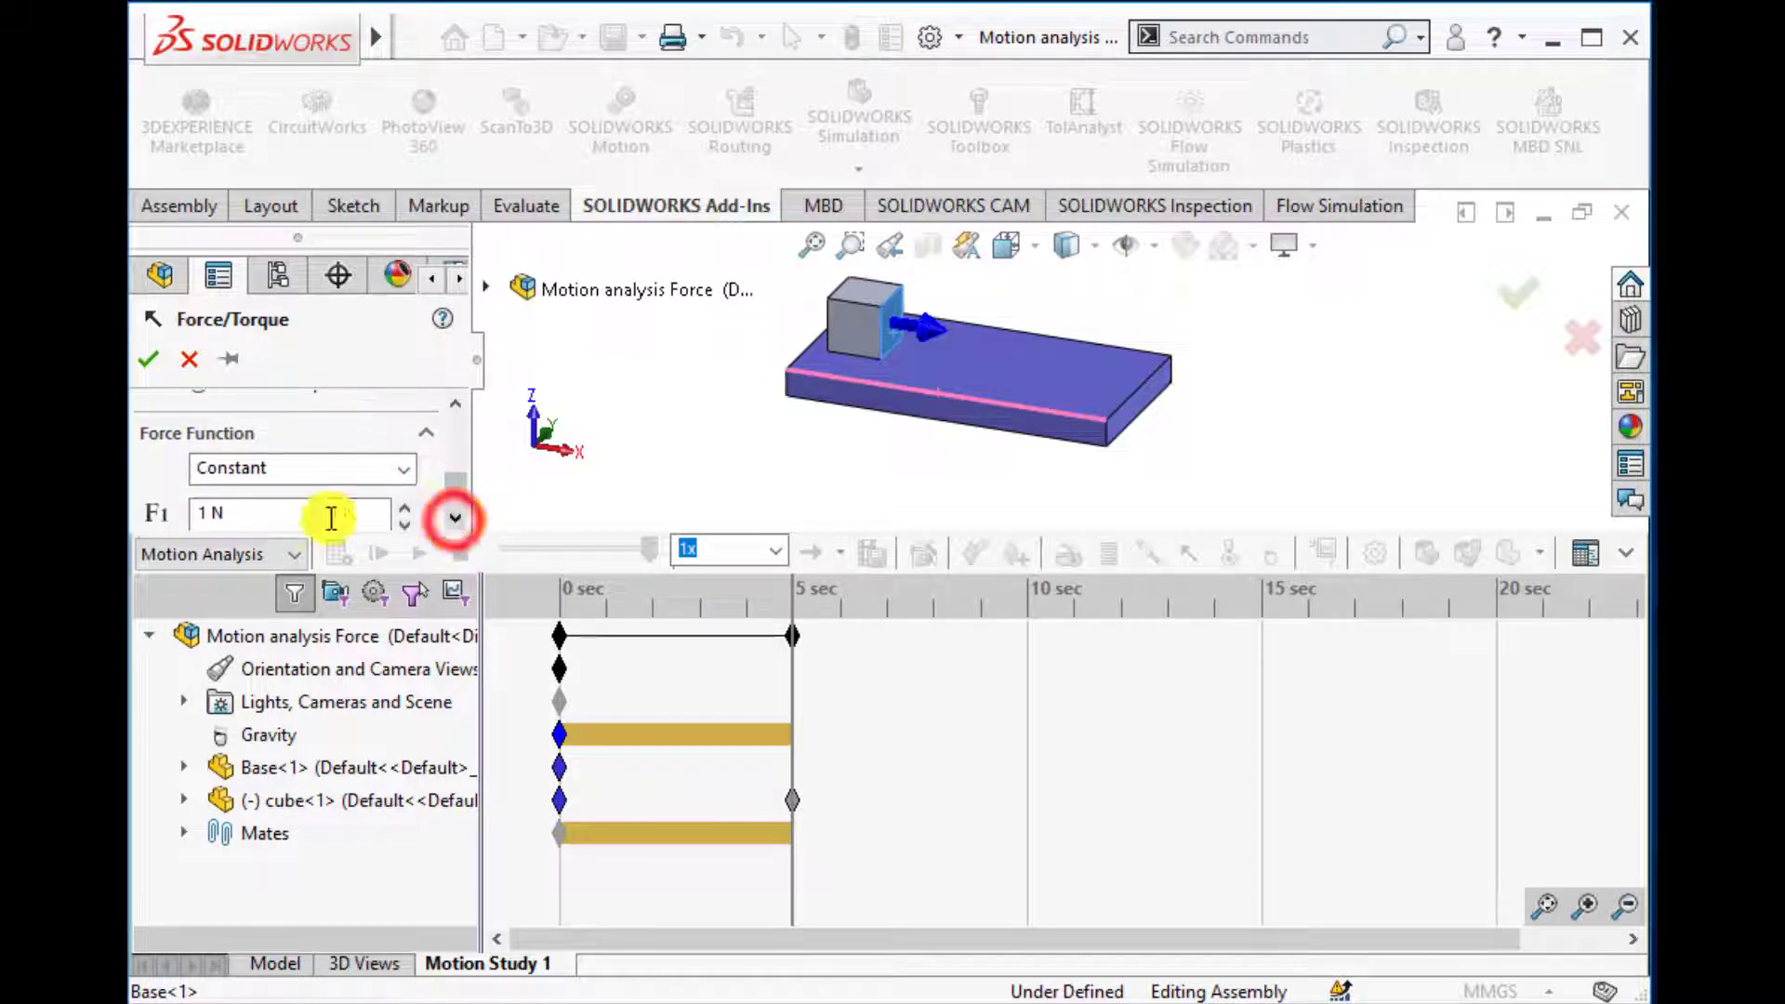
pyautogui.click(199, 512)
pyautogui.write('0.000')
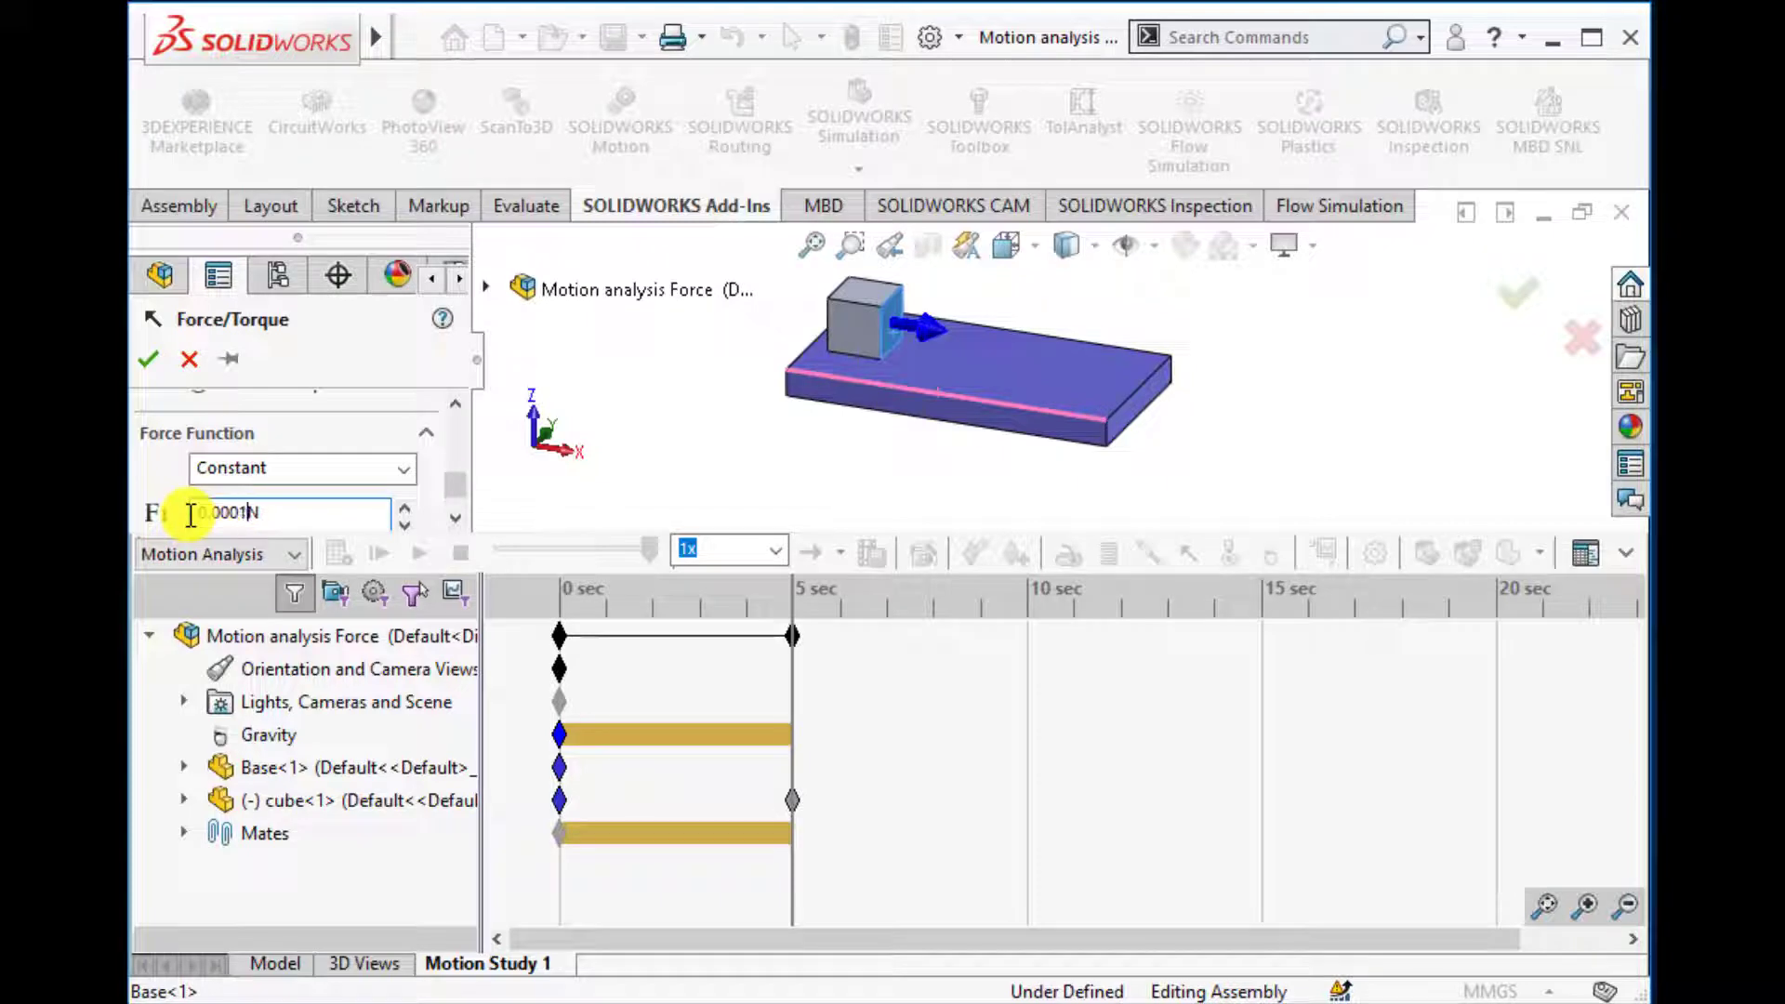
pyautogui.click(147, 359)
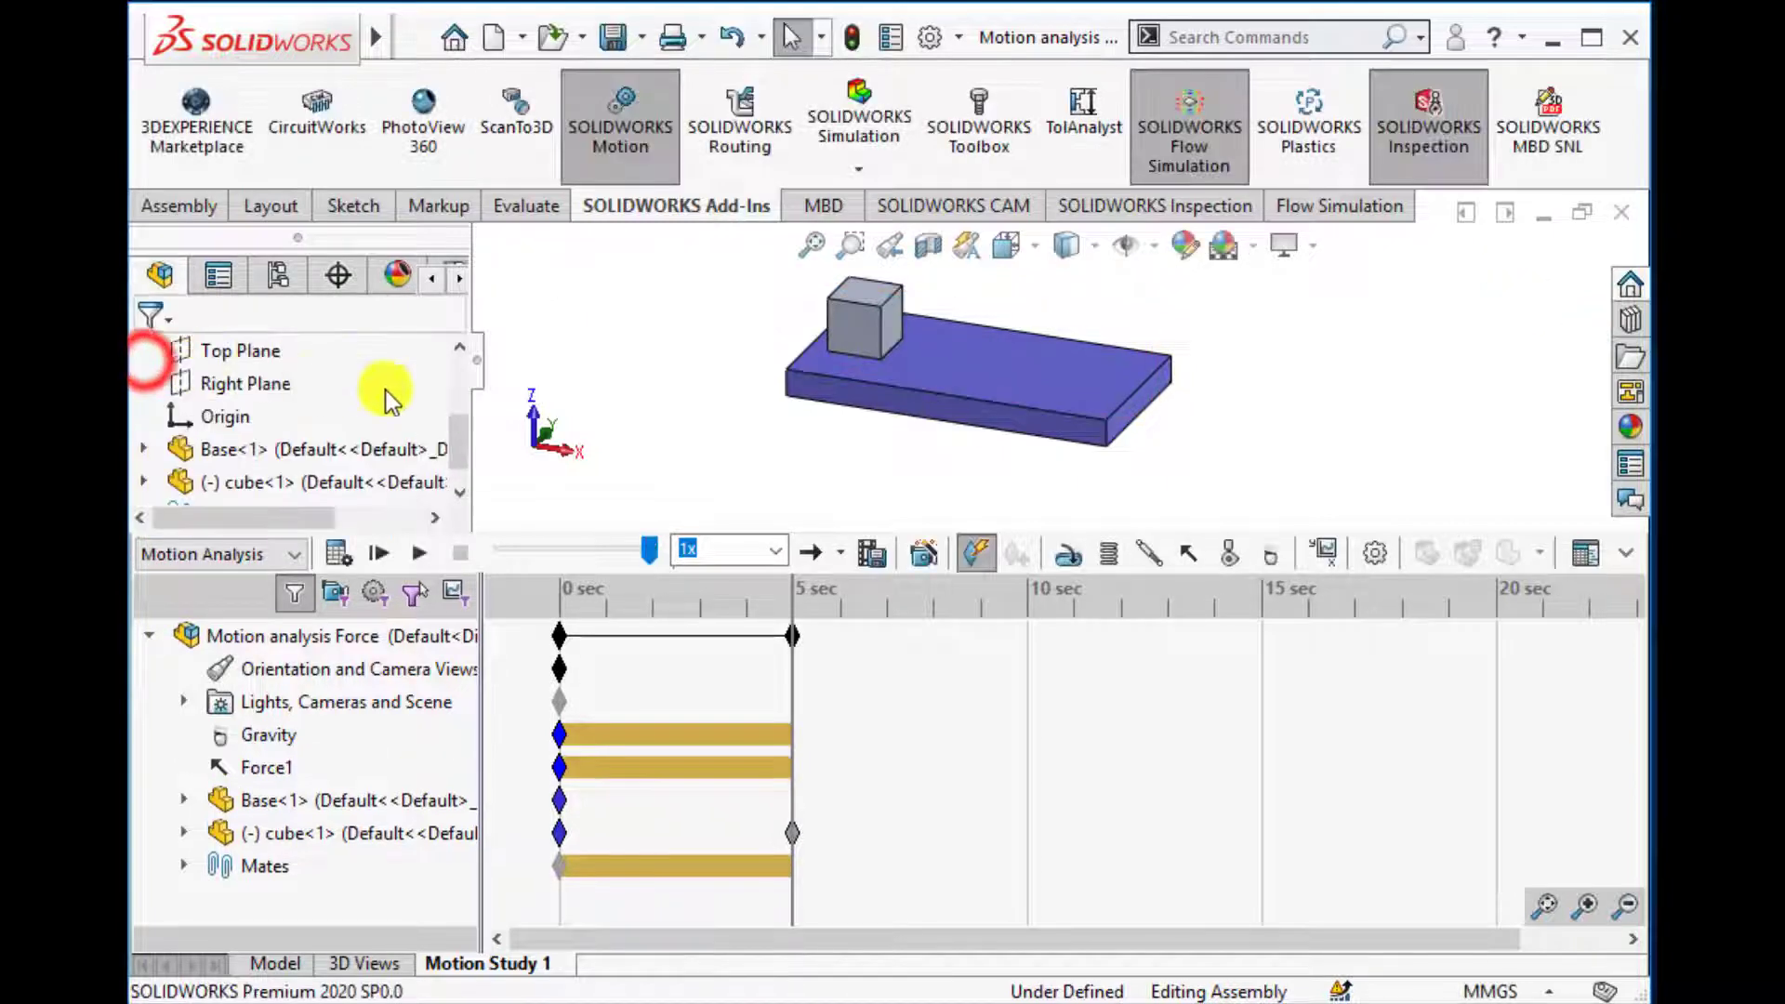
# Step: Calculate the motion study, then reopen Force1's settings to review them and close them unchanged
pyautogui.click(339, 554)
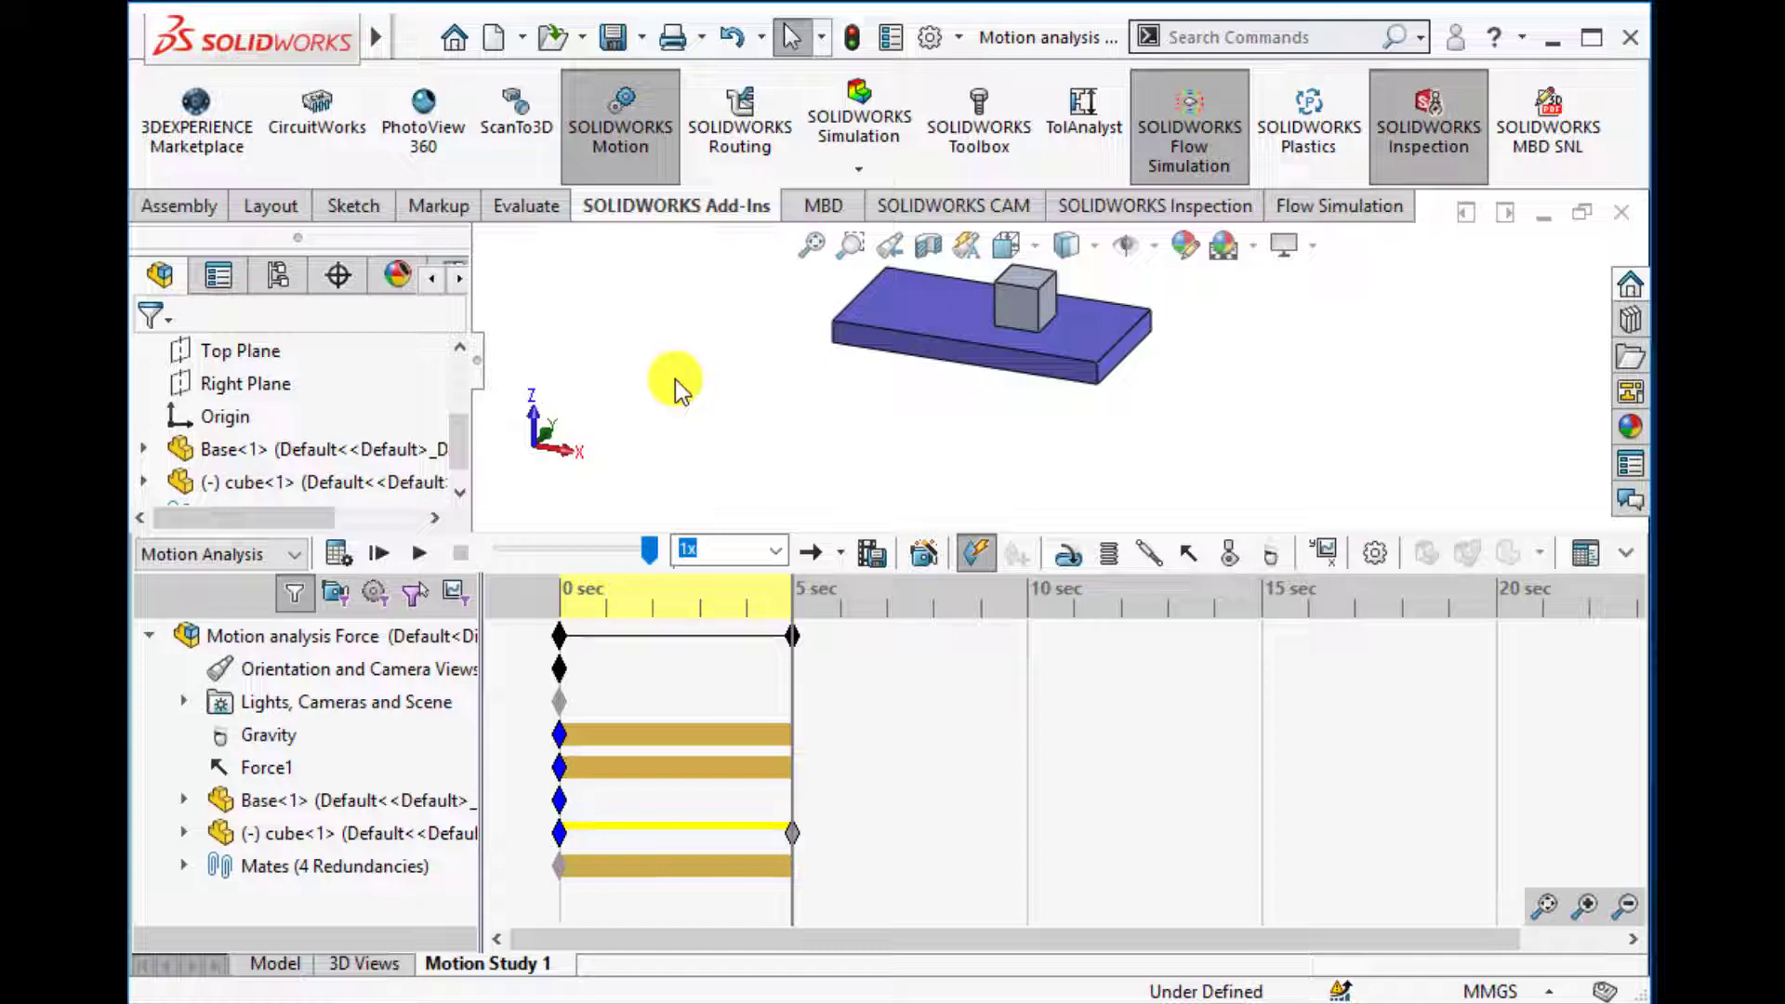
pyautogui.rightClick(257, 770)
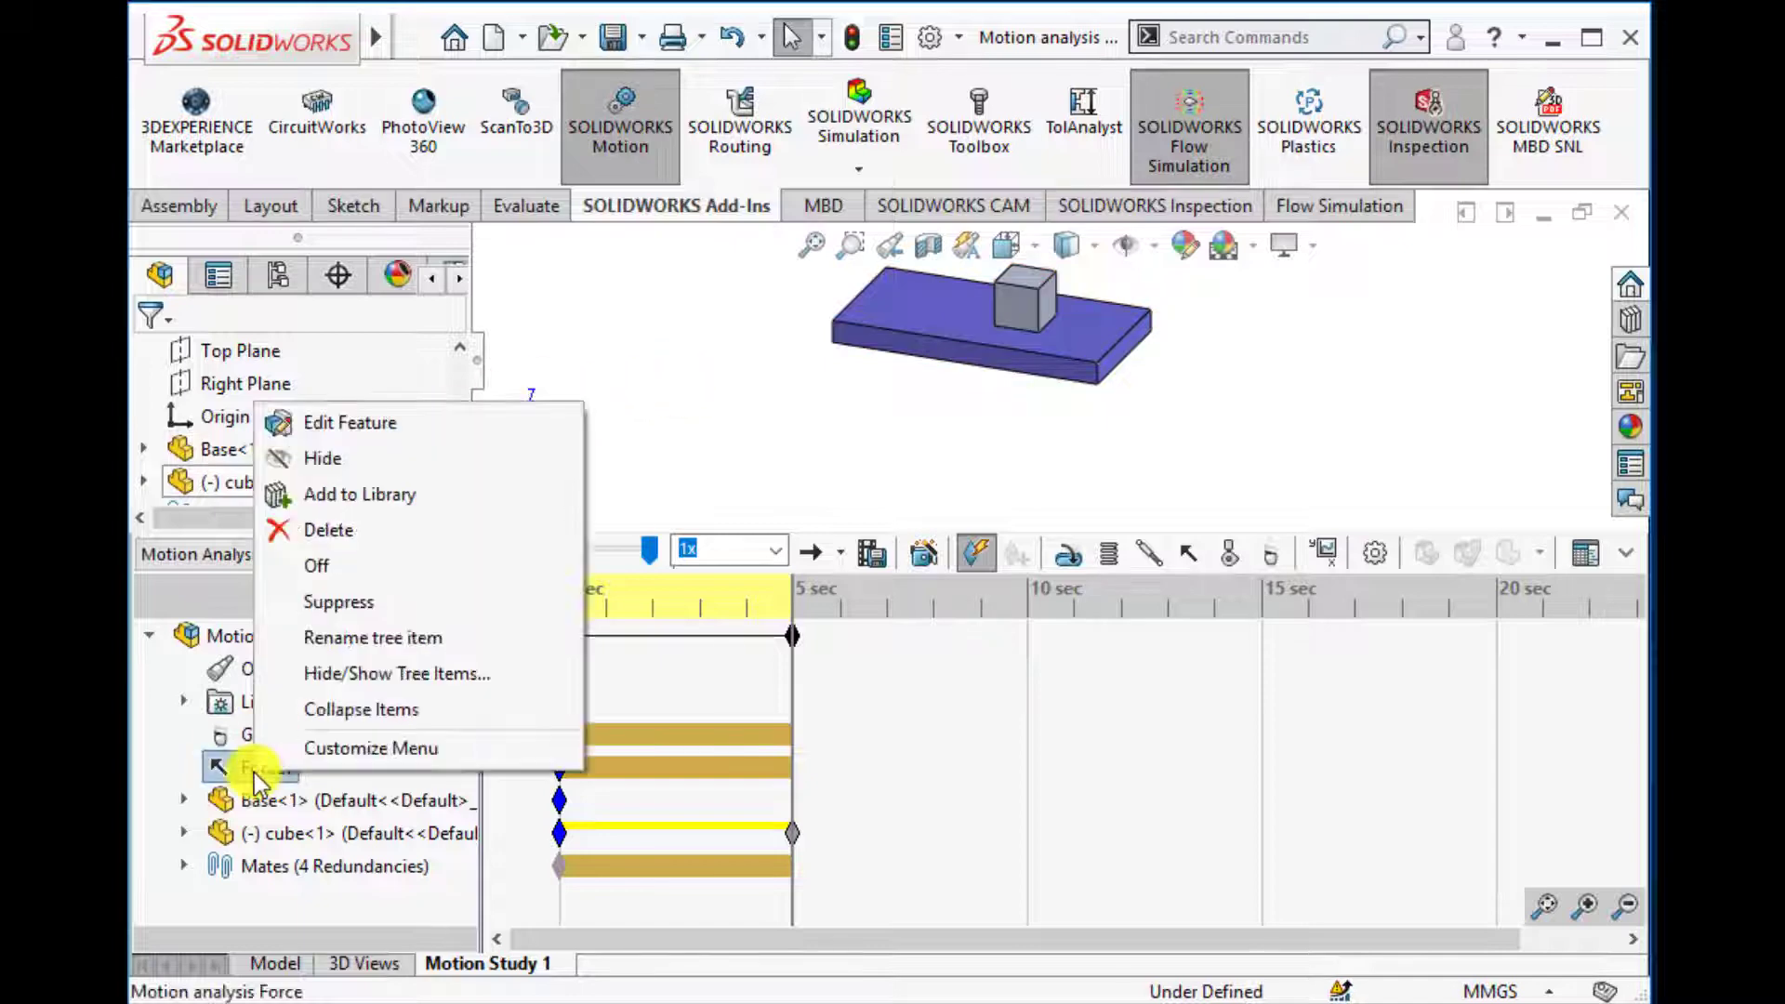
pyautogui.click(316, 430)
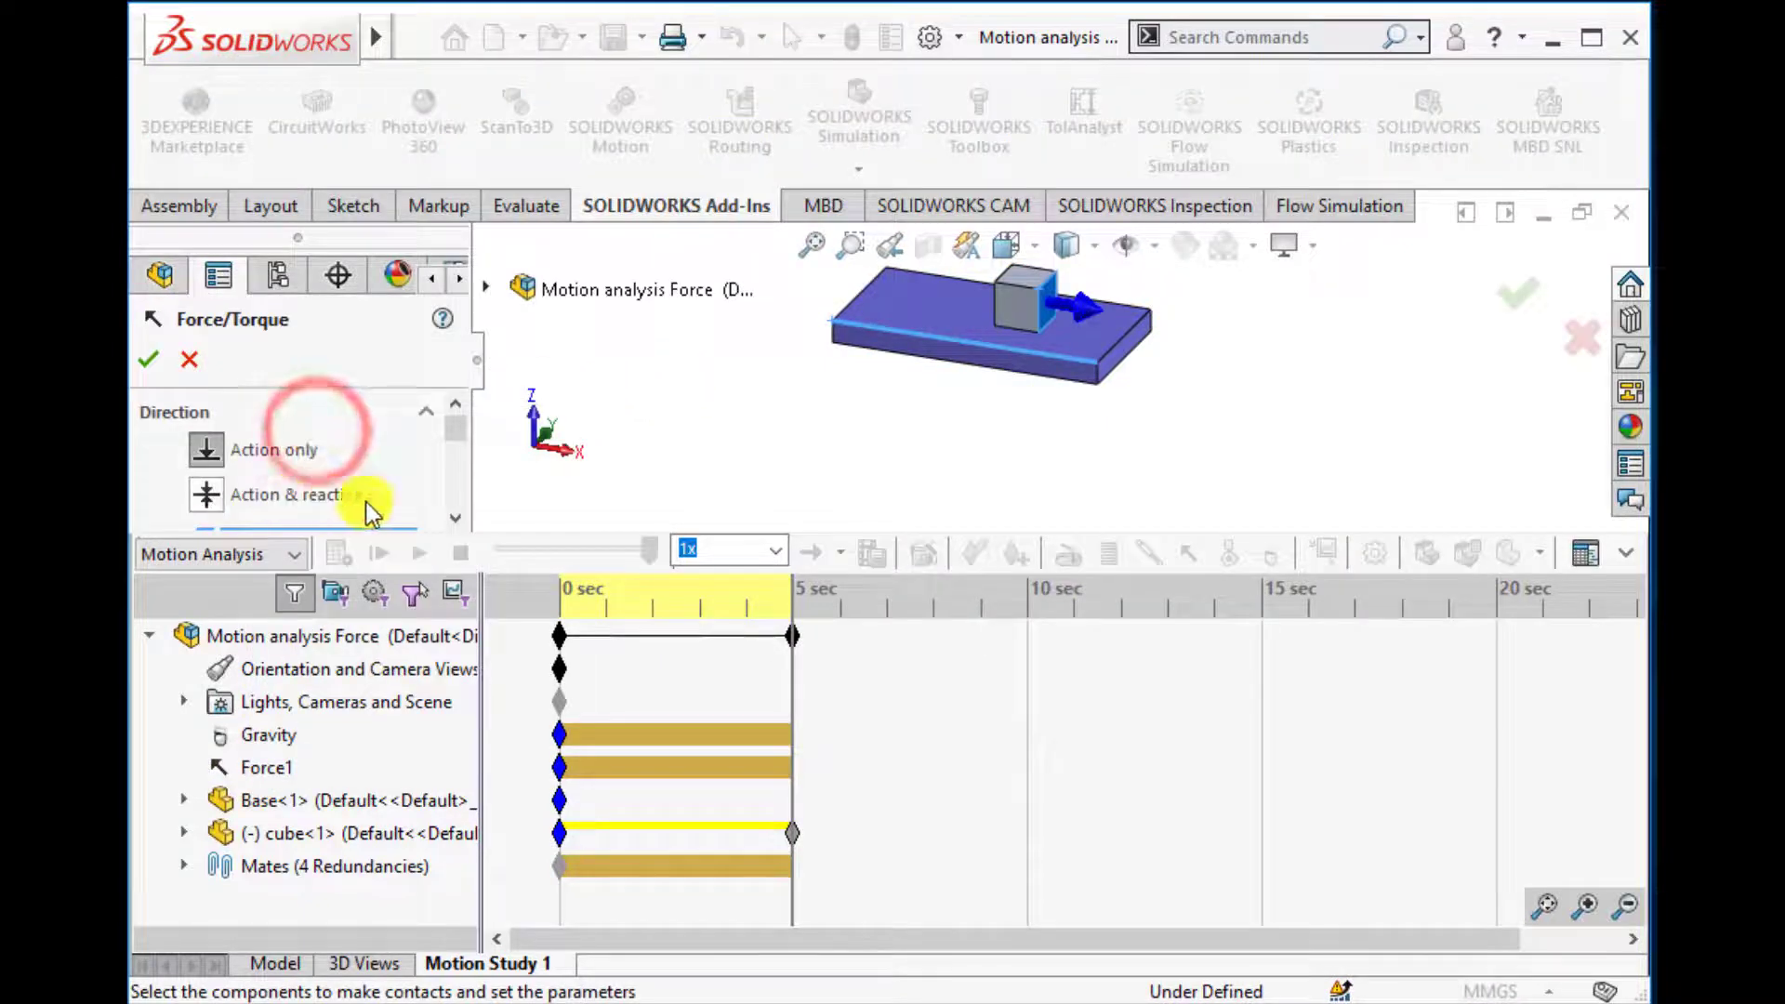
pyautogui.click(453, 439)
pyautogui.moveTo(454, 449)
pyautogui.mouseDown()
pyautogui.moveTo(451, 481)
pyautogui.moveTo(455, 428)
pyautogui.mouseUp()
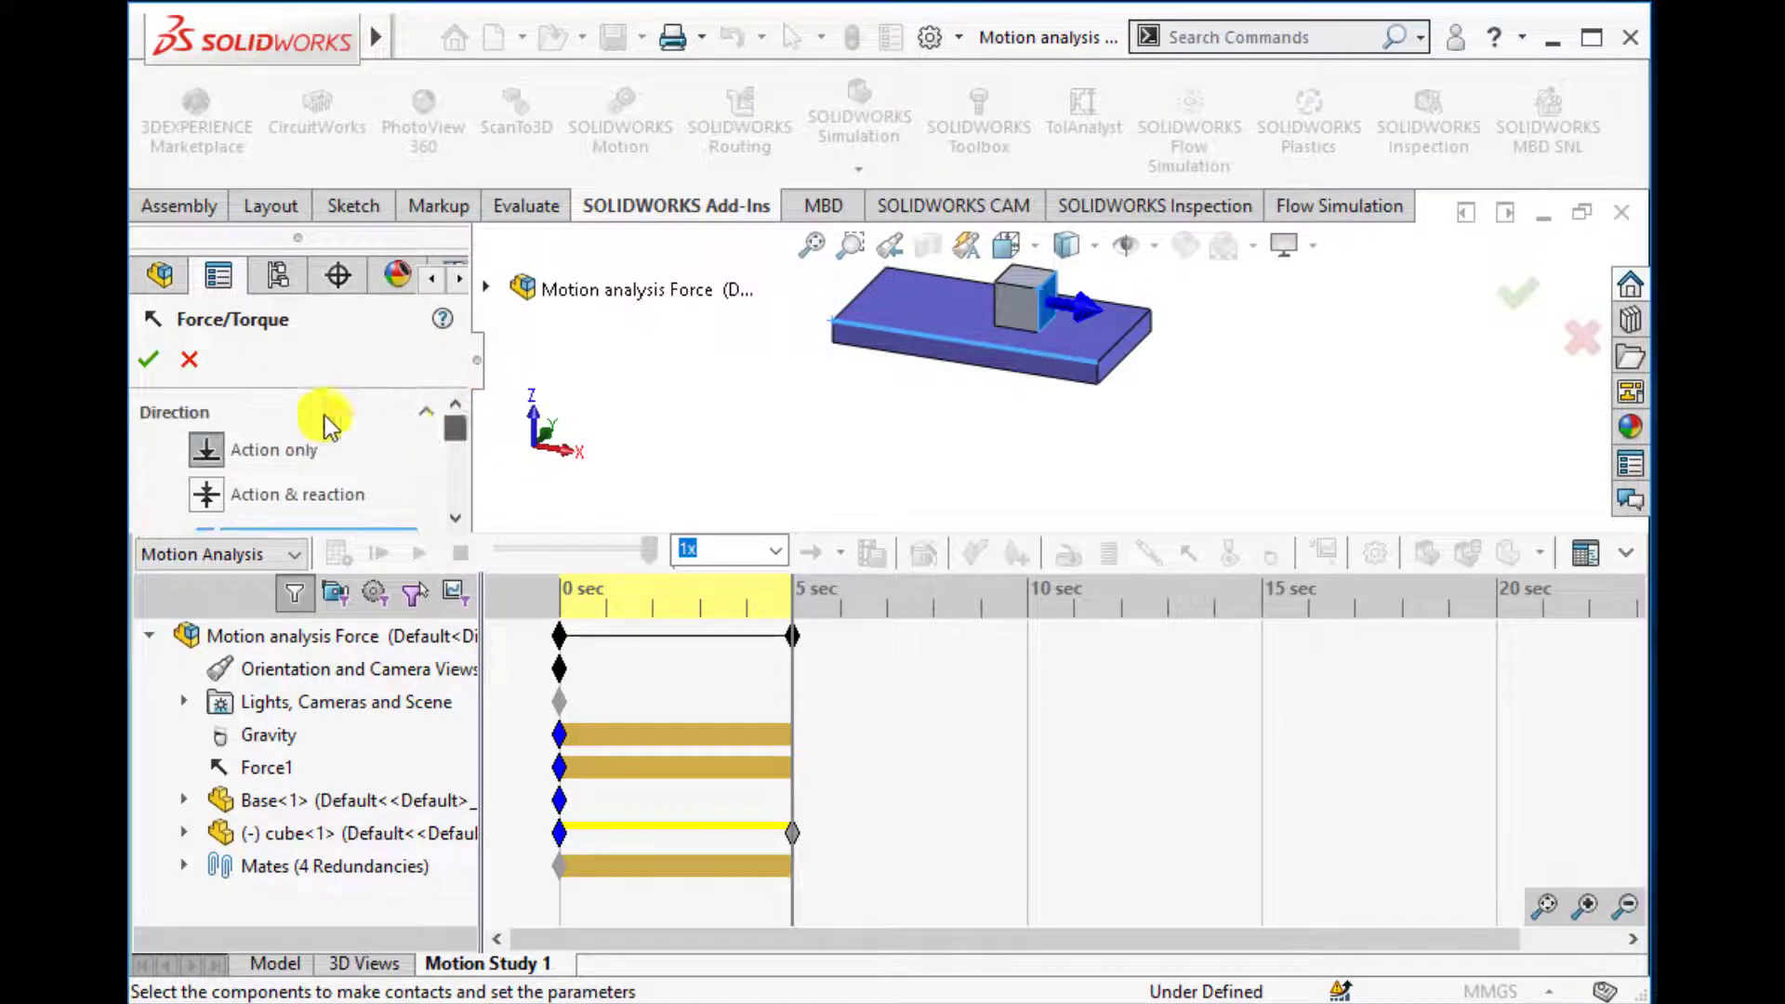
pyautogui.click(152, 363)
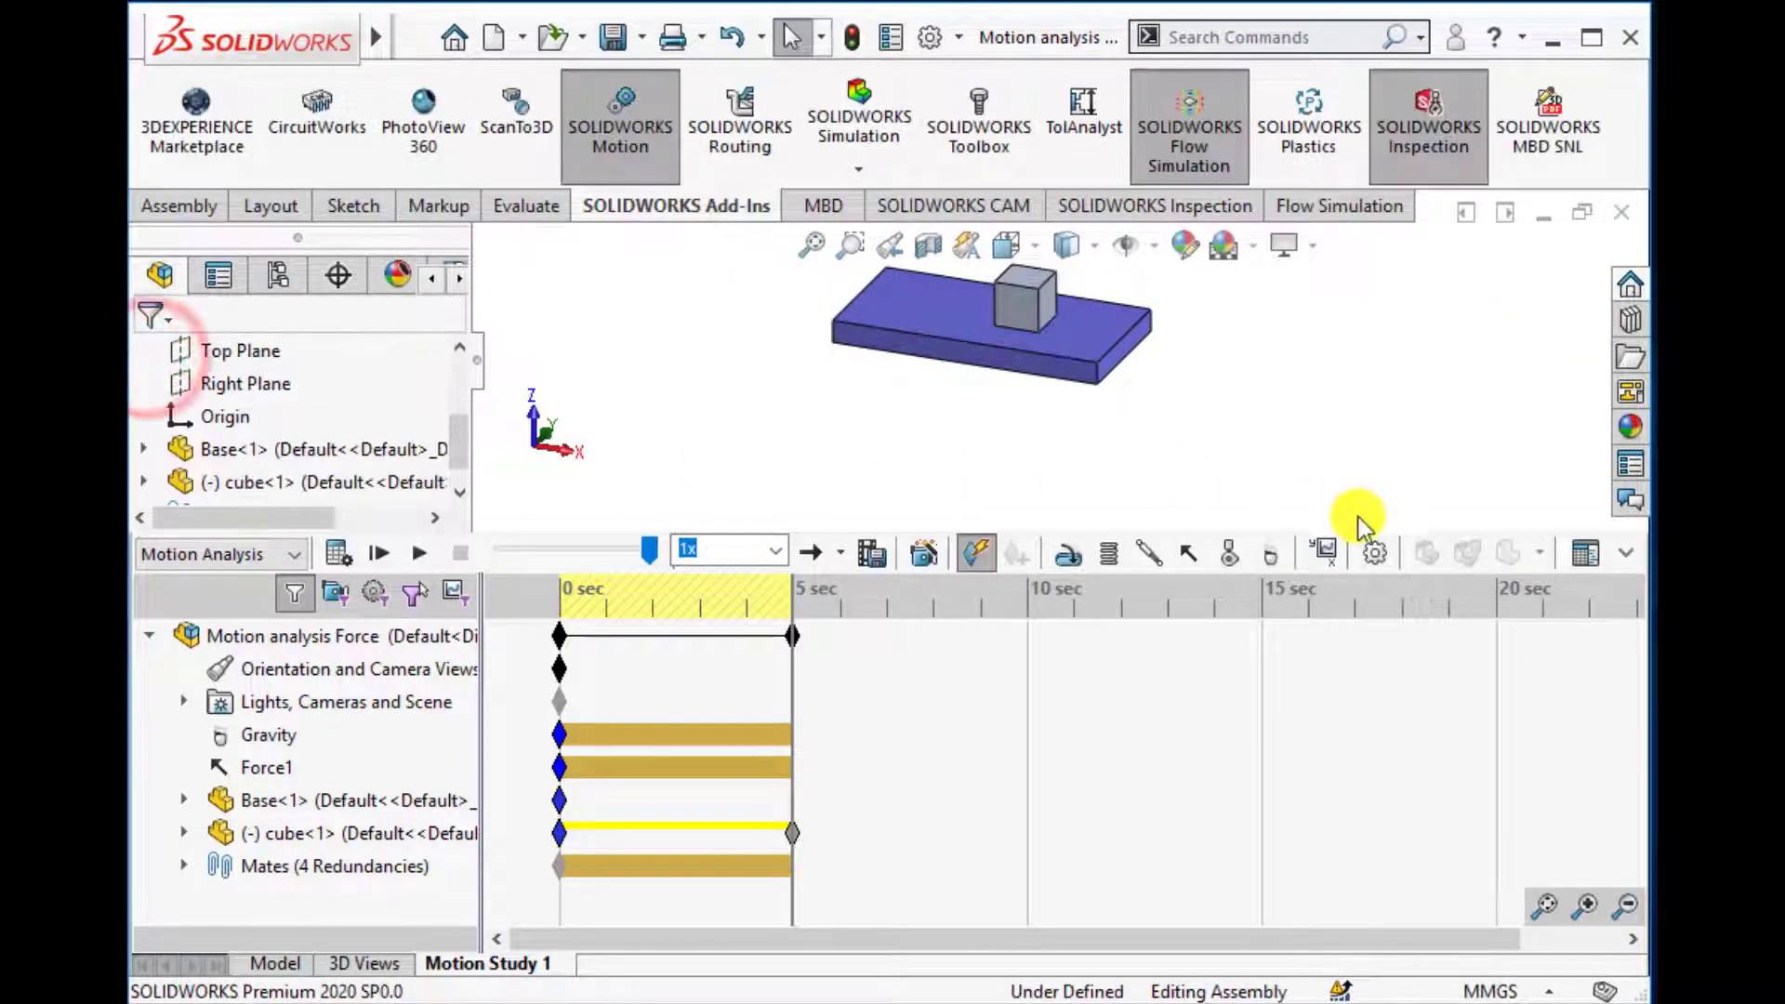
# Step: Start a new result: Displacement/Velocity/Acceleration > Linear Velocity > X Component
pyautogui.click(1329, 551)
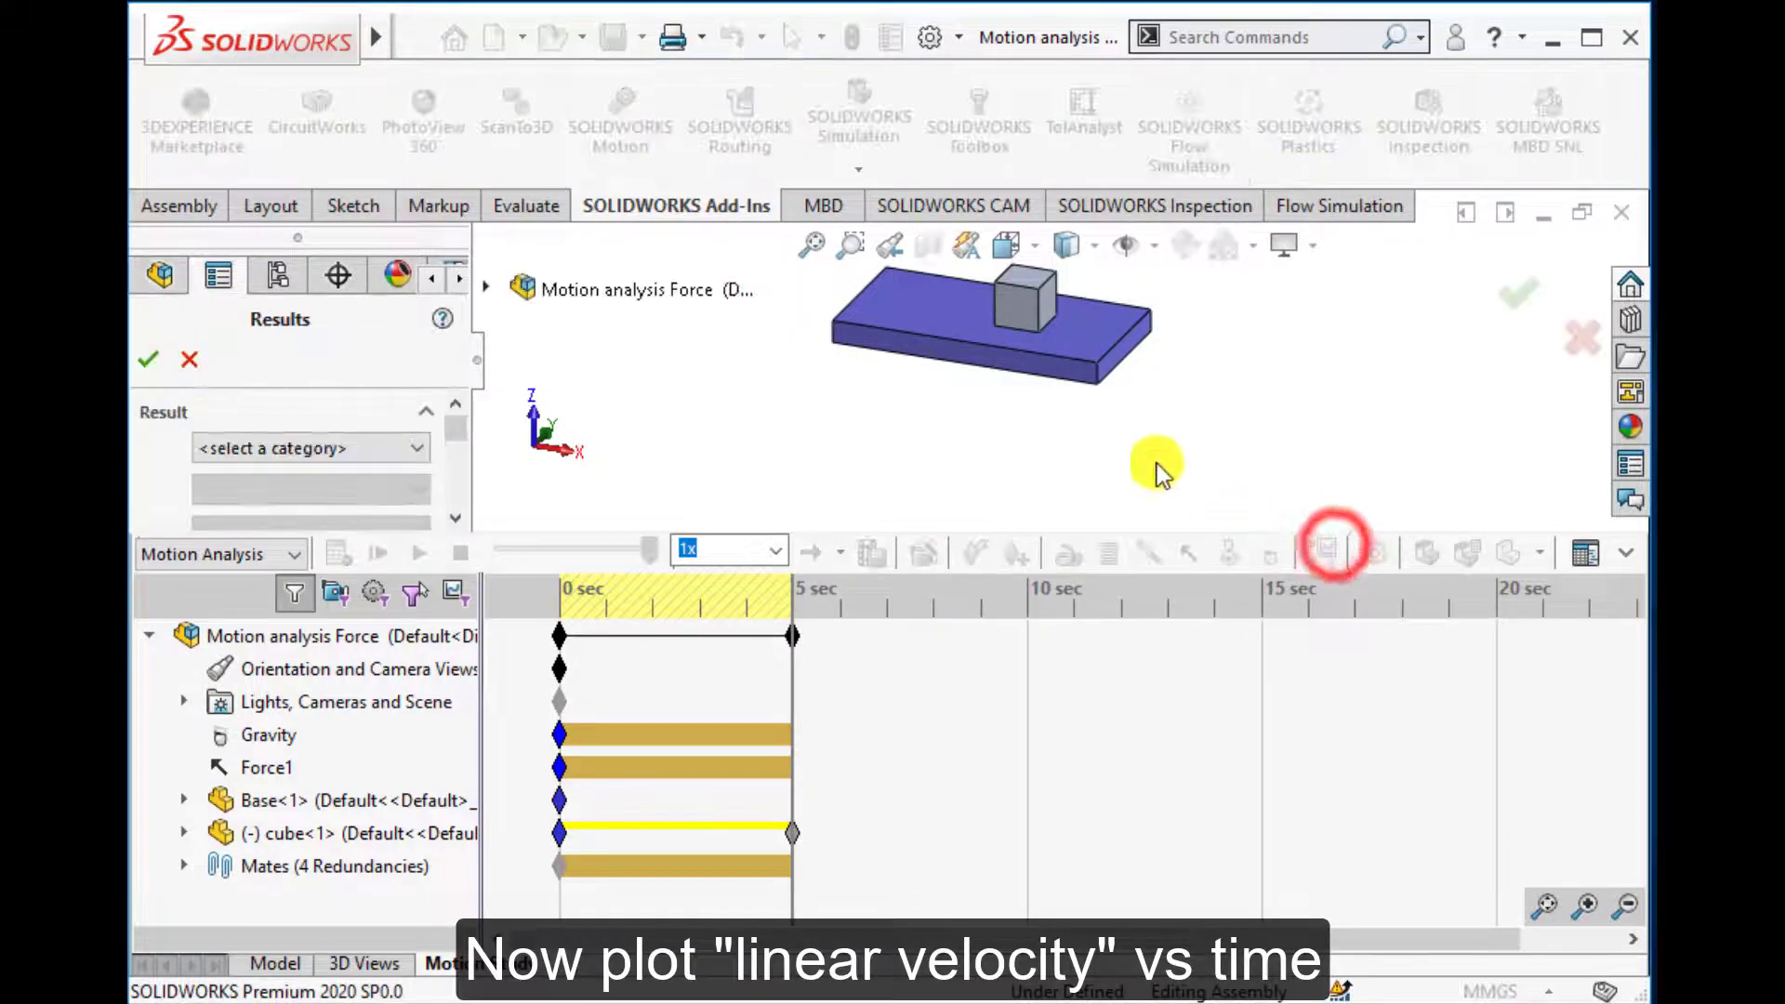
pyautogui.click(358, 450)
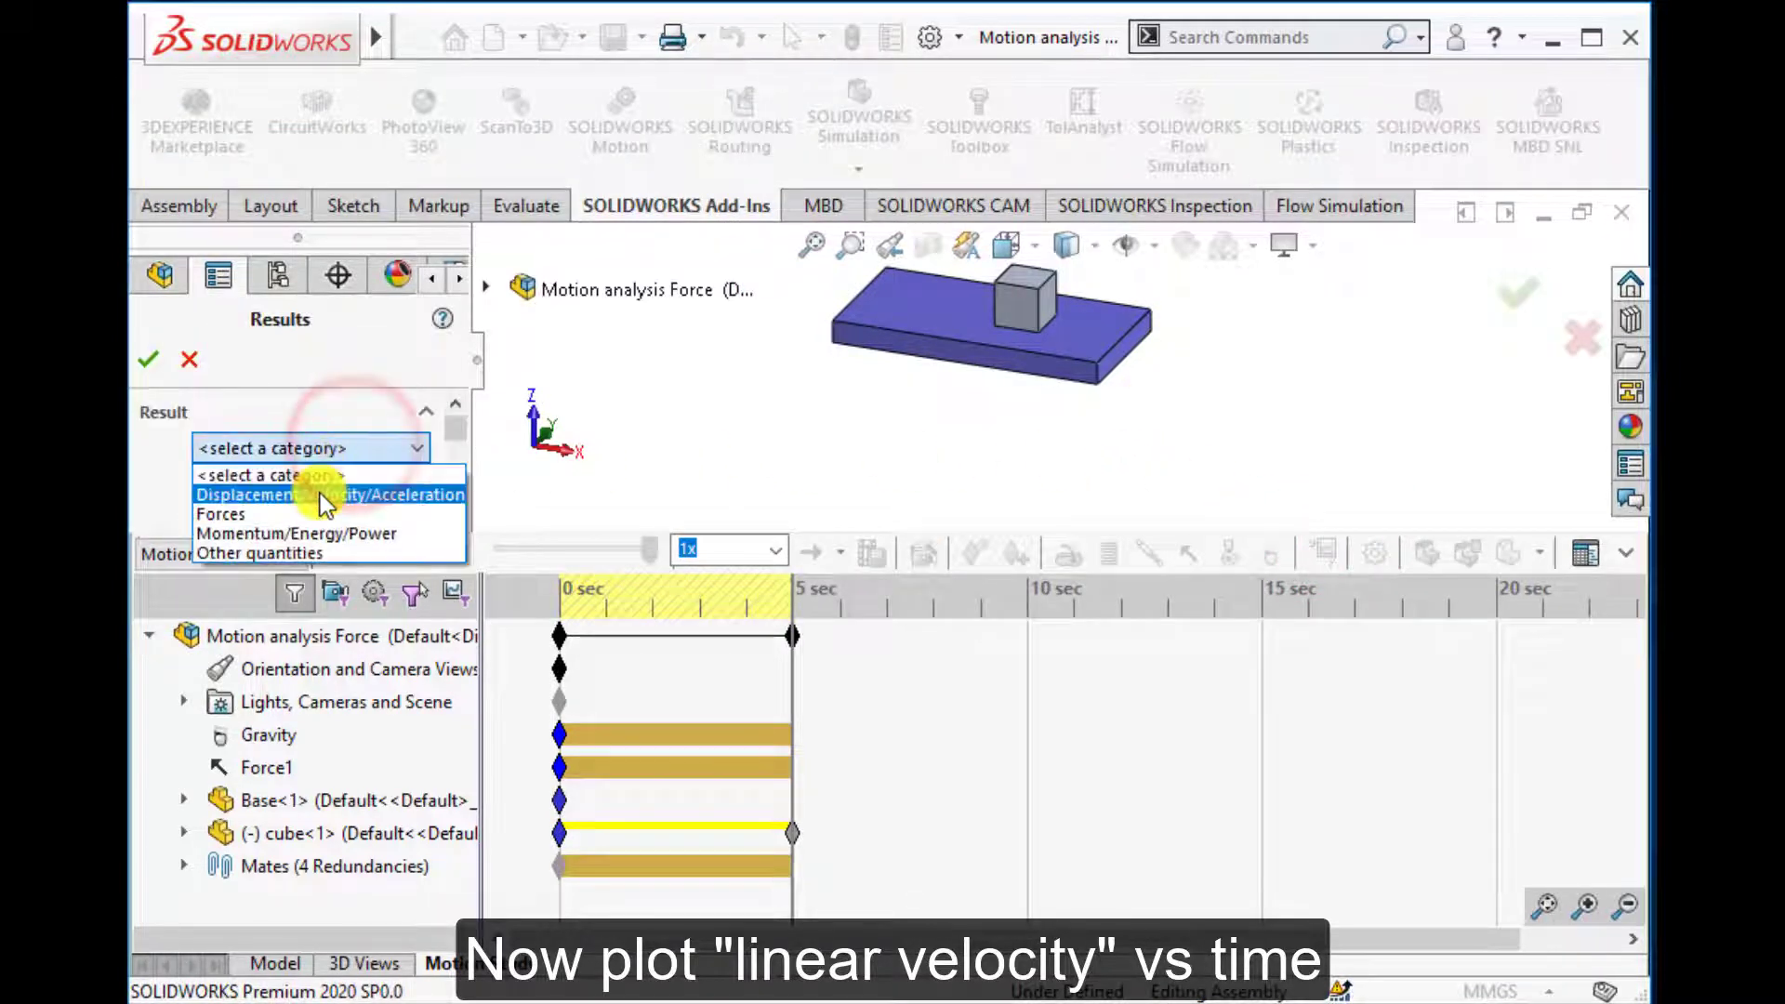
pyautogui.click(316, 491)
pyautogui.click(321, 493)
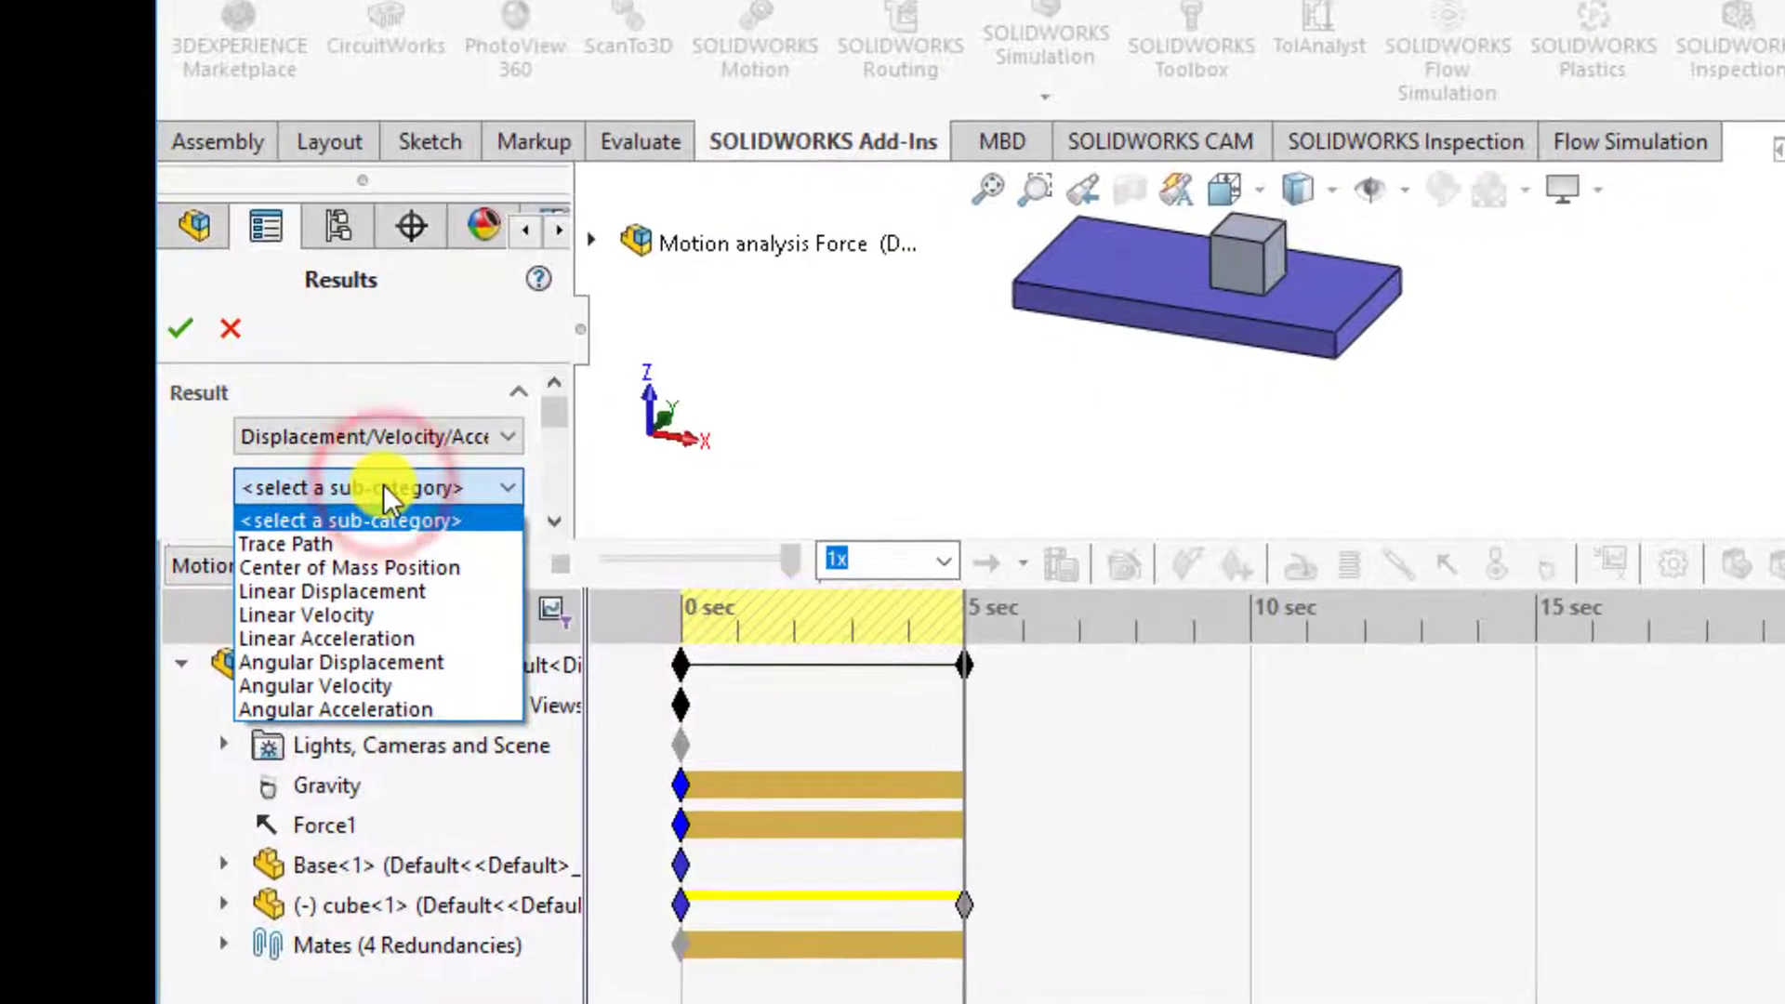
pyautogui.click(338, 609)
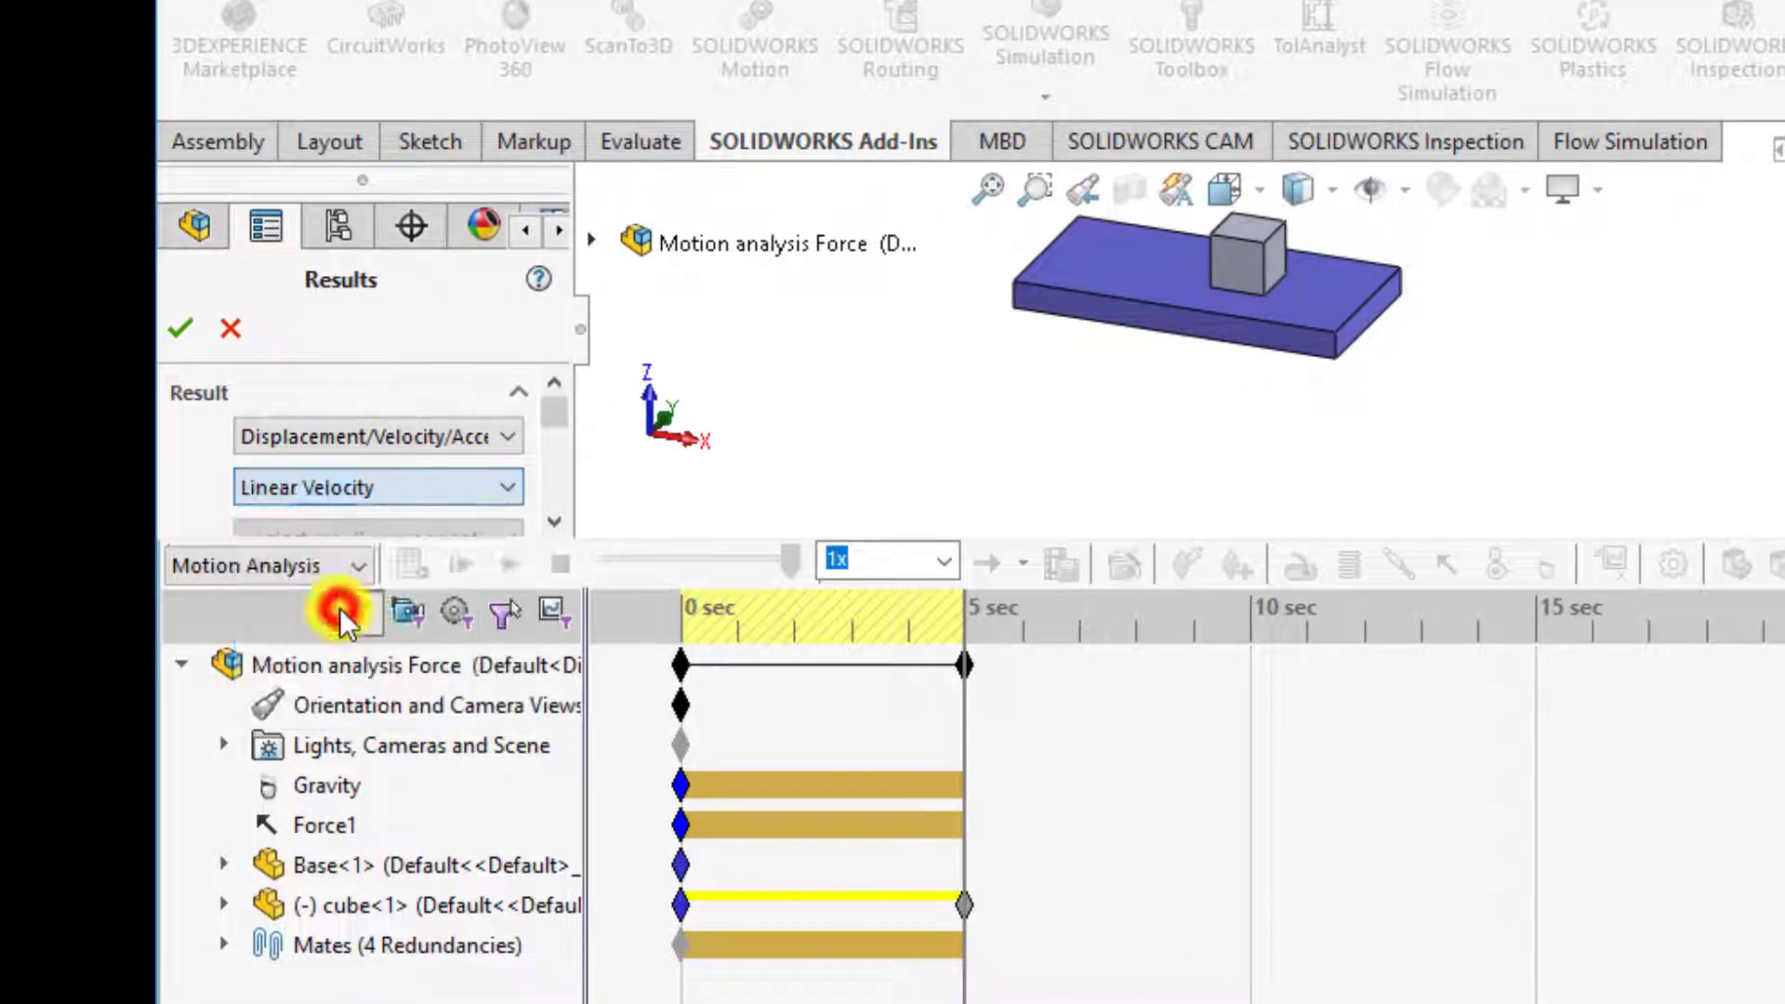
pyautogui.click(556, 426)
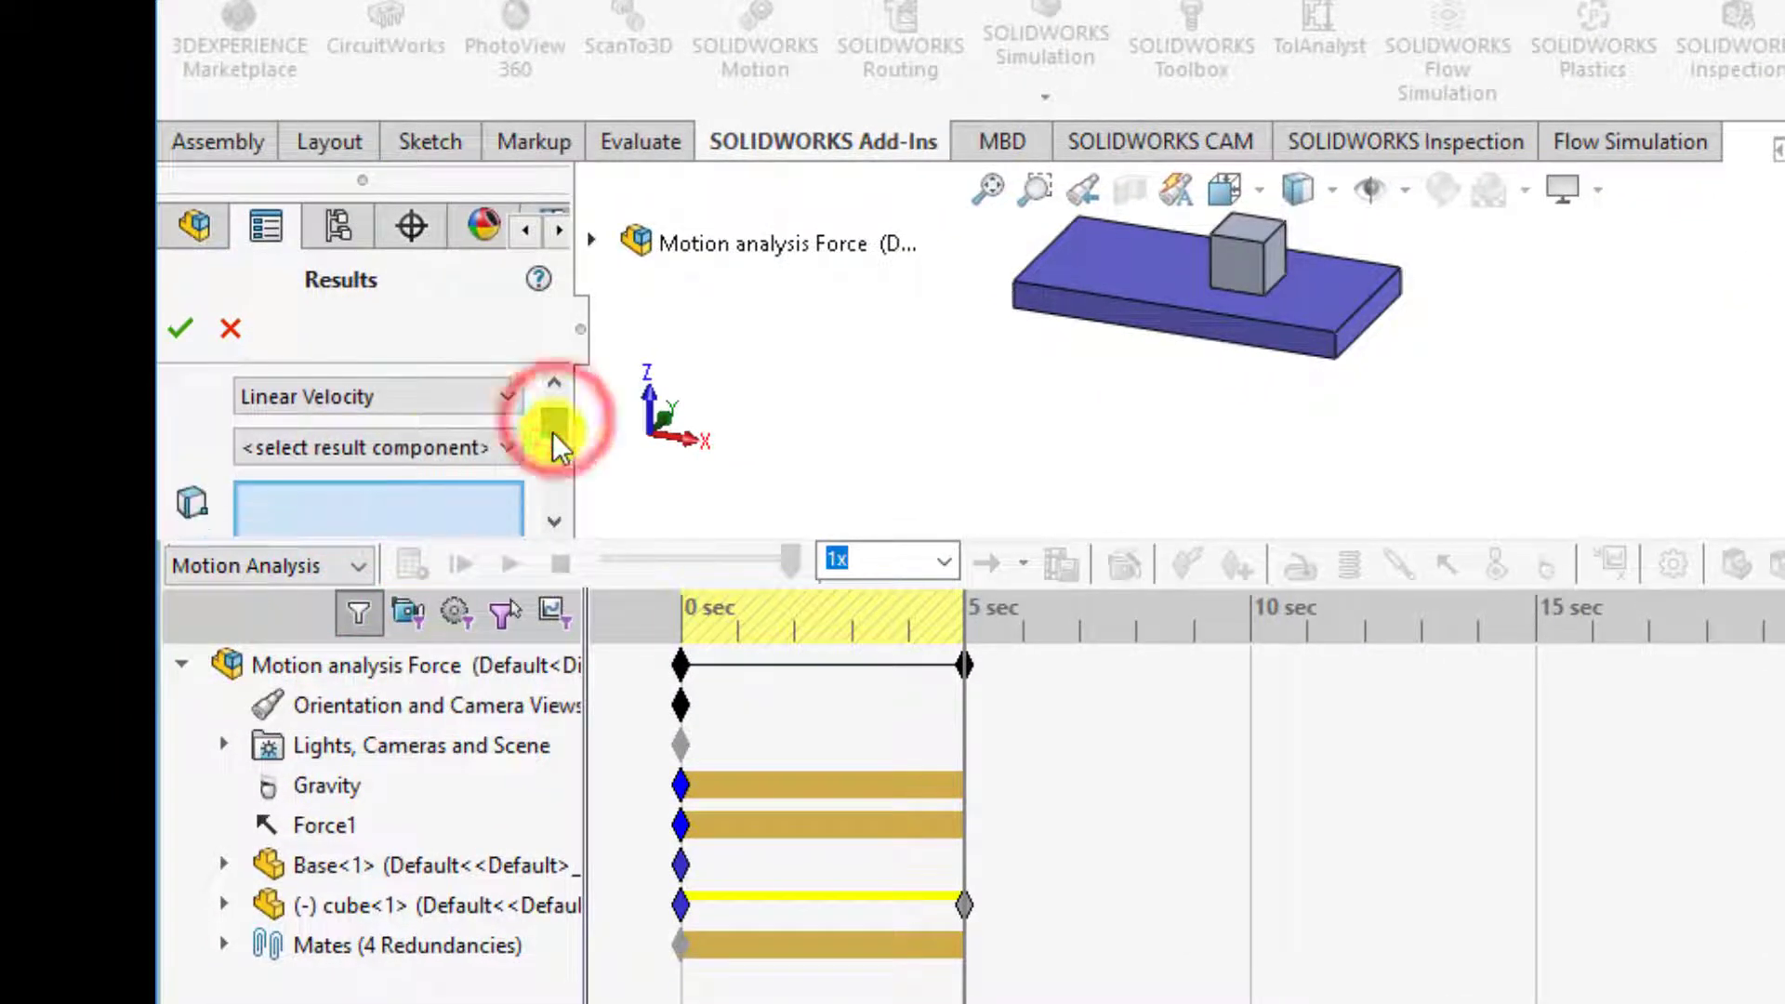
pyautogui.click(425, 445)
pyautogui.click(343, 502)
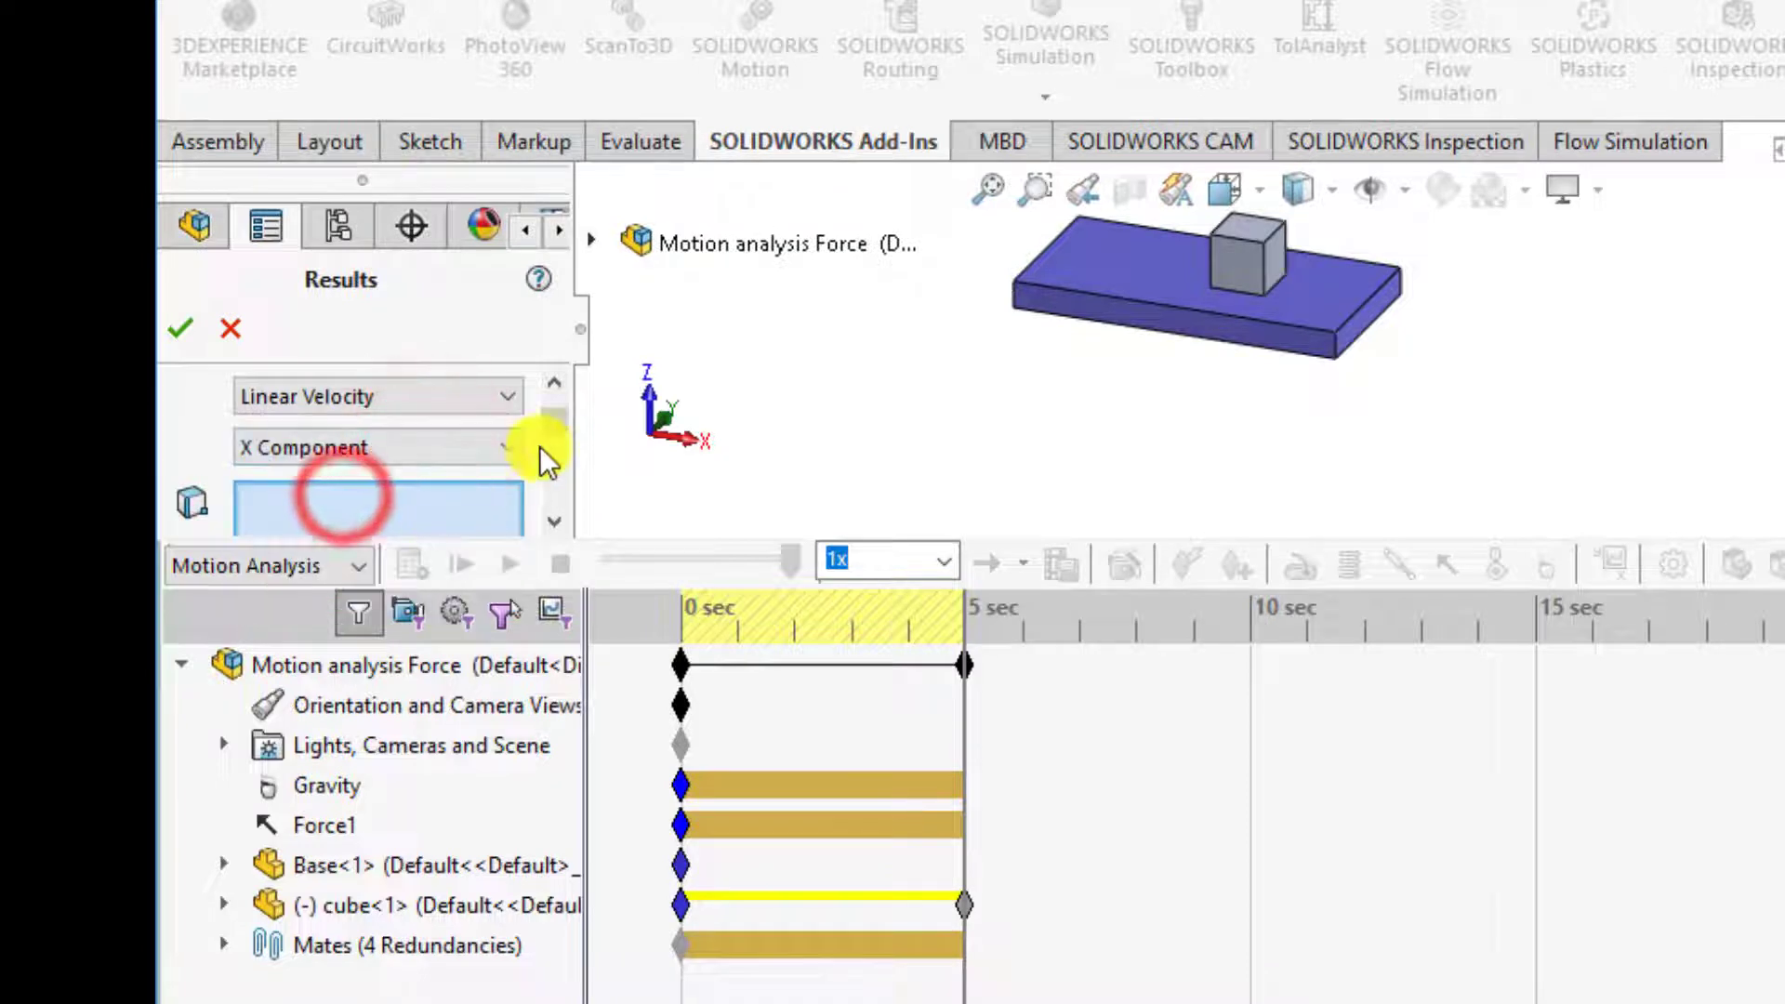
# Step: Select the cube's side face, use the cube as reference, and create Plot1
pyautogui.click(554, 445)
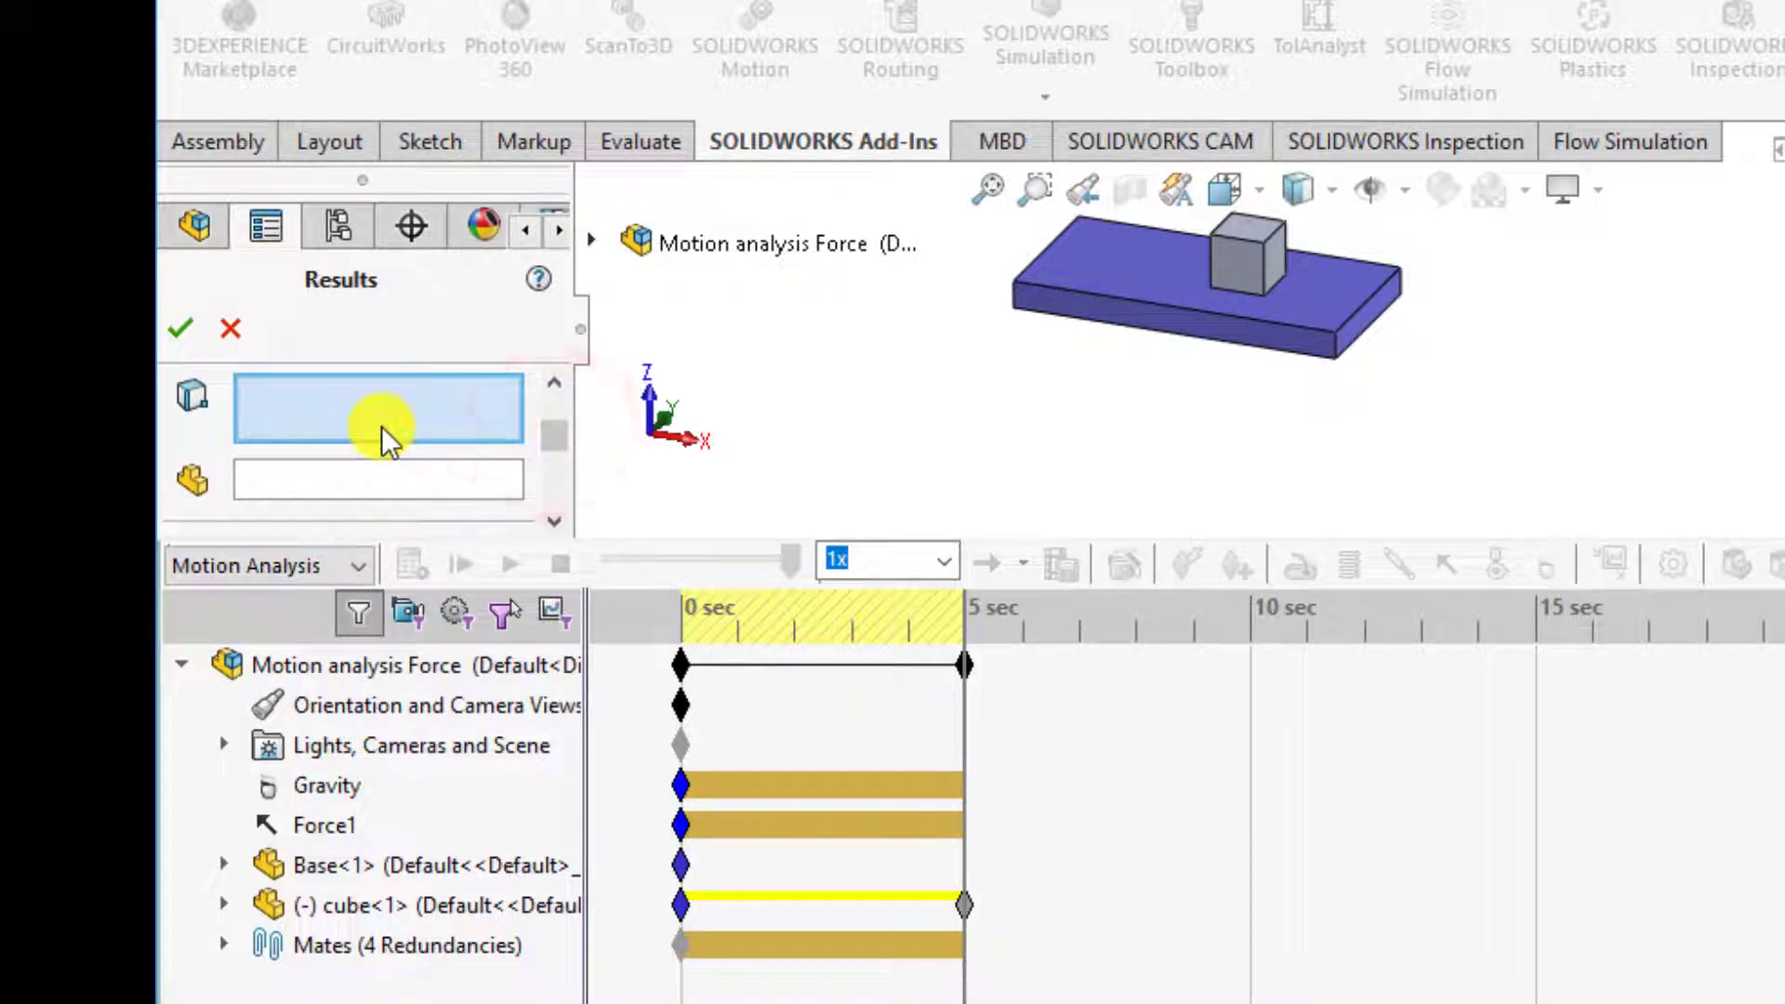
pyautogui.click(1274, 263)
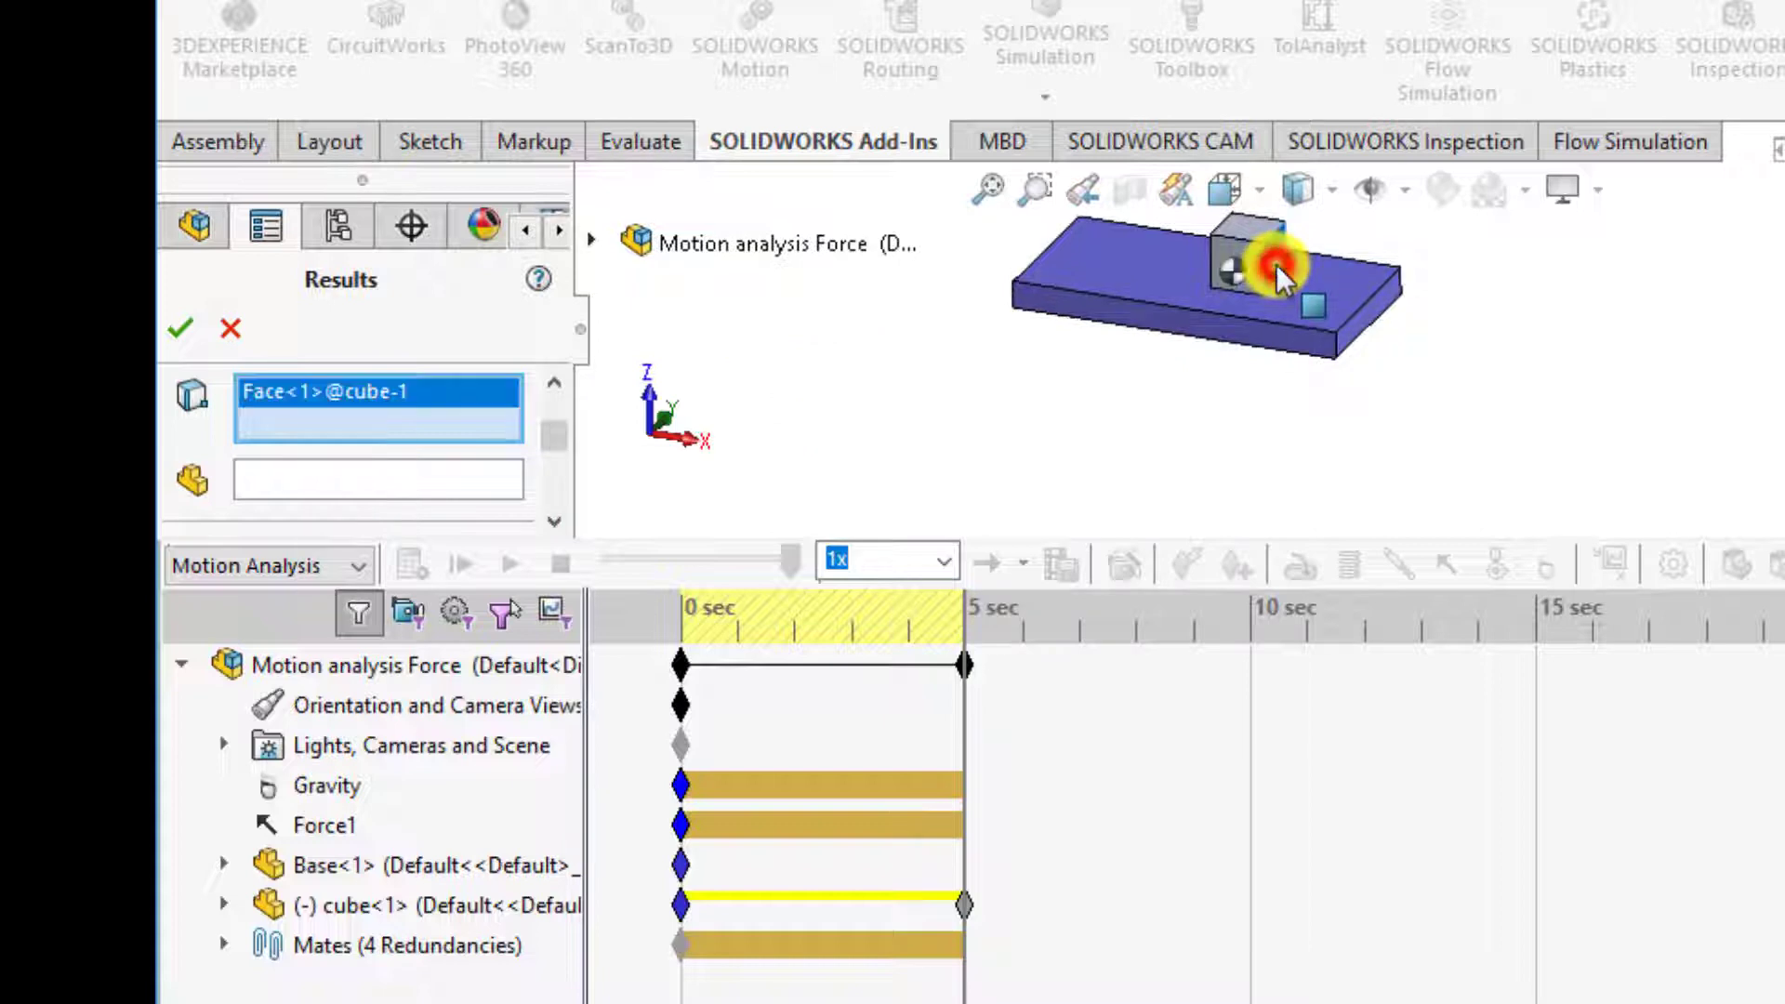
pyautogui.click(331, 470)
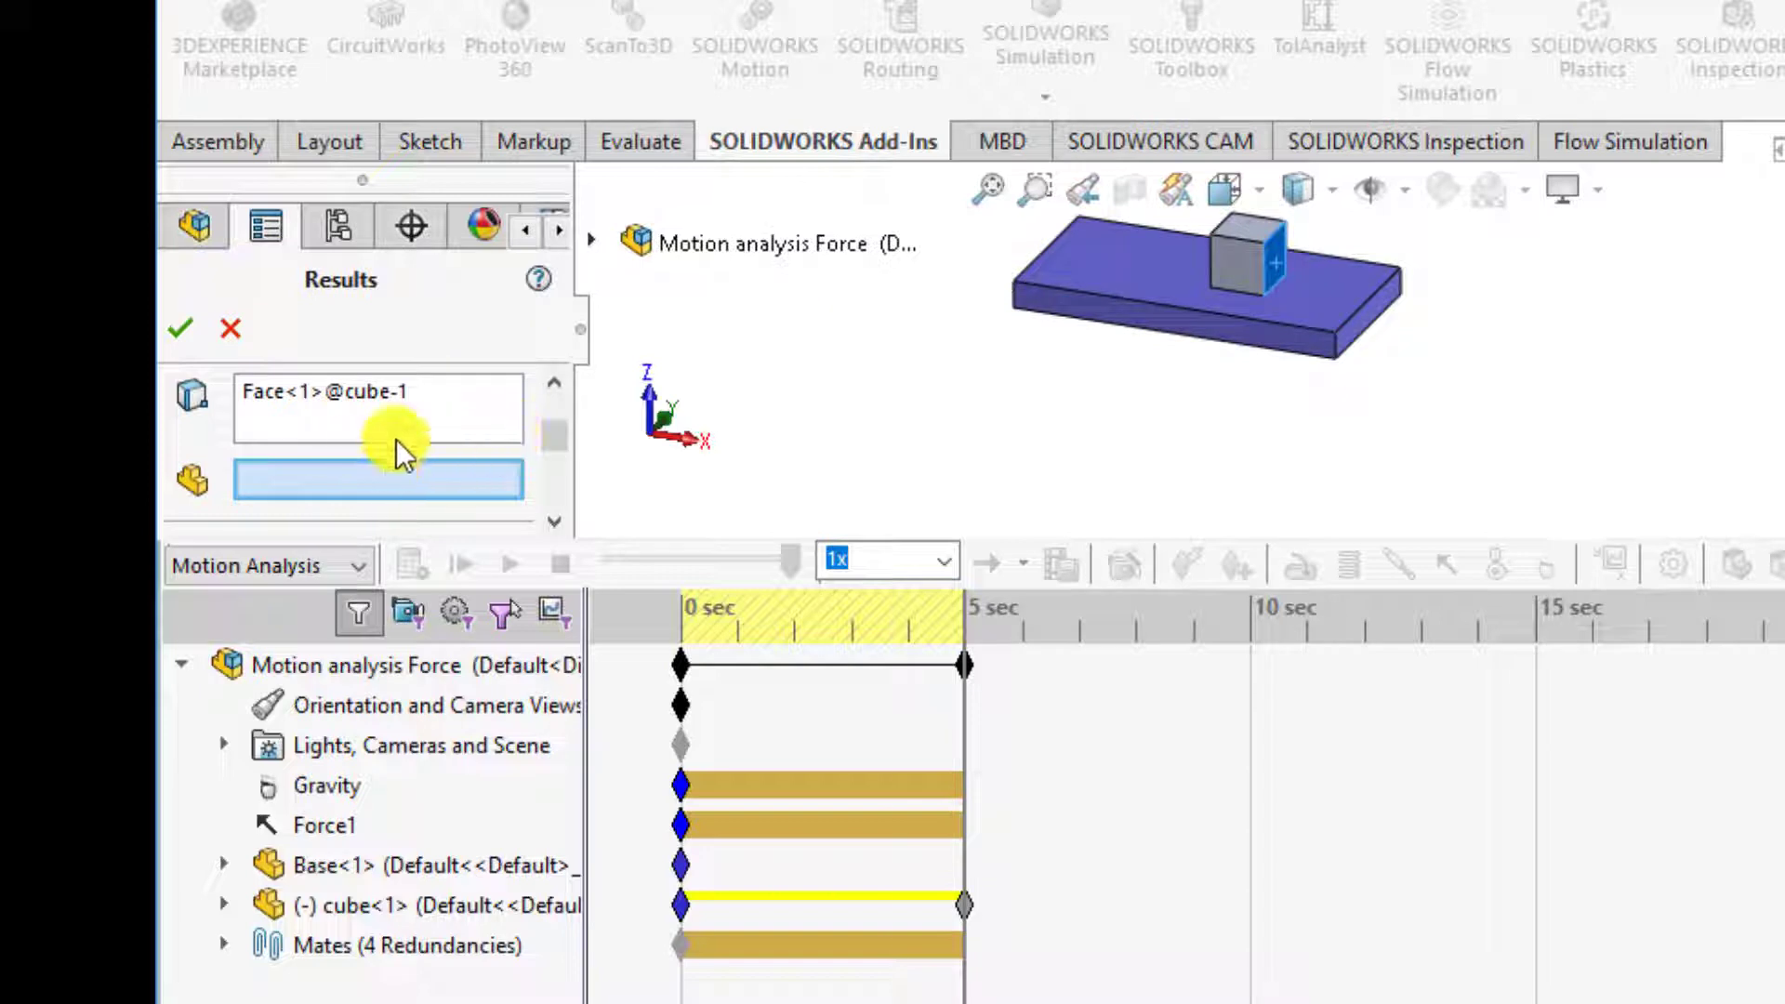
pyautogui.click(589, 245)
pyautogui.scroll(-1, 661, 456)
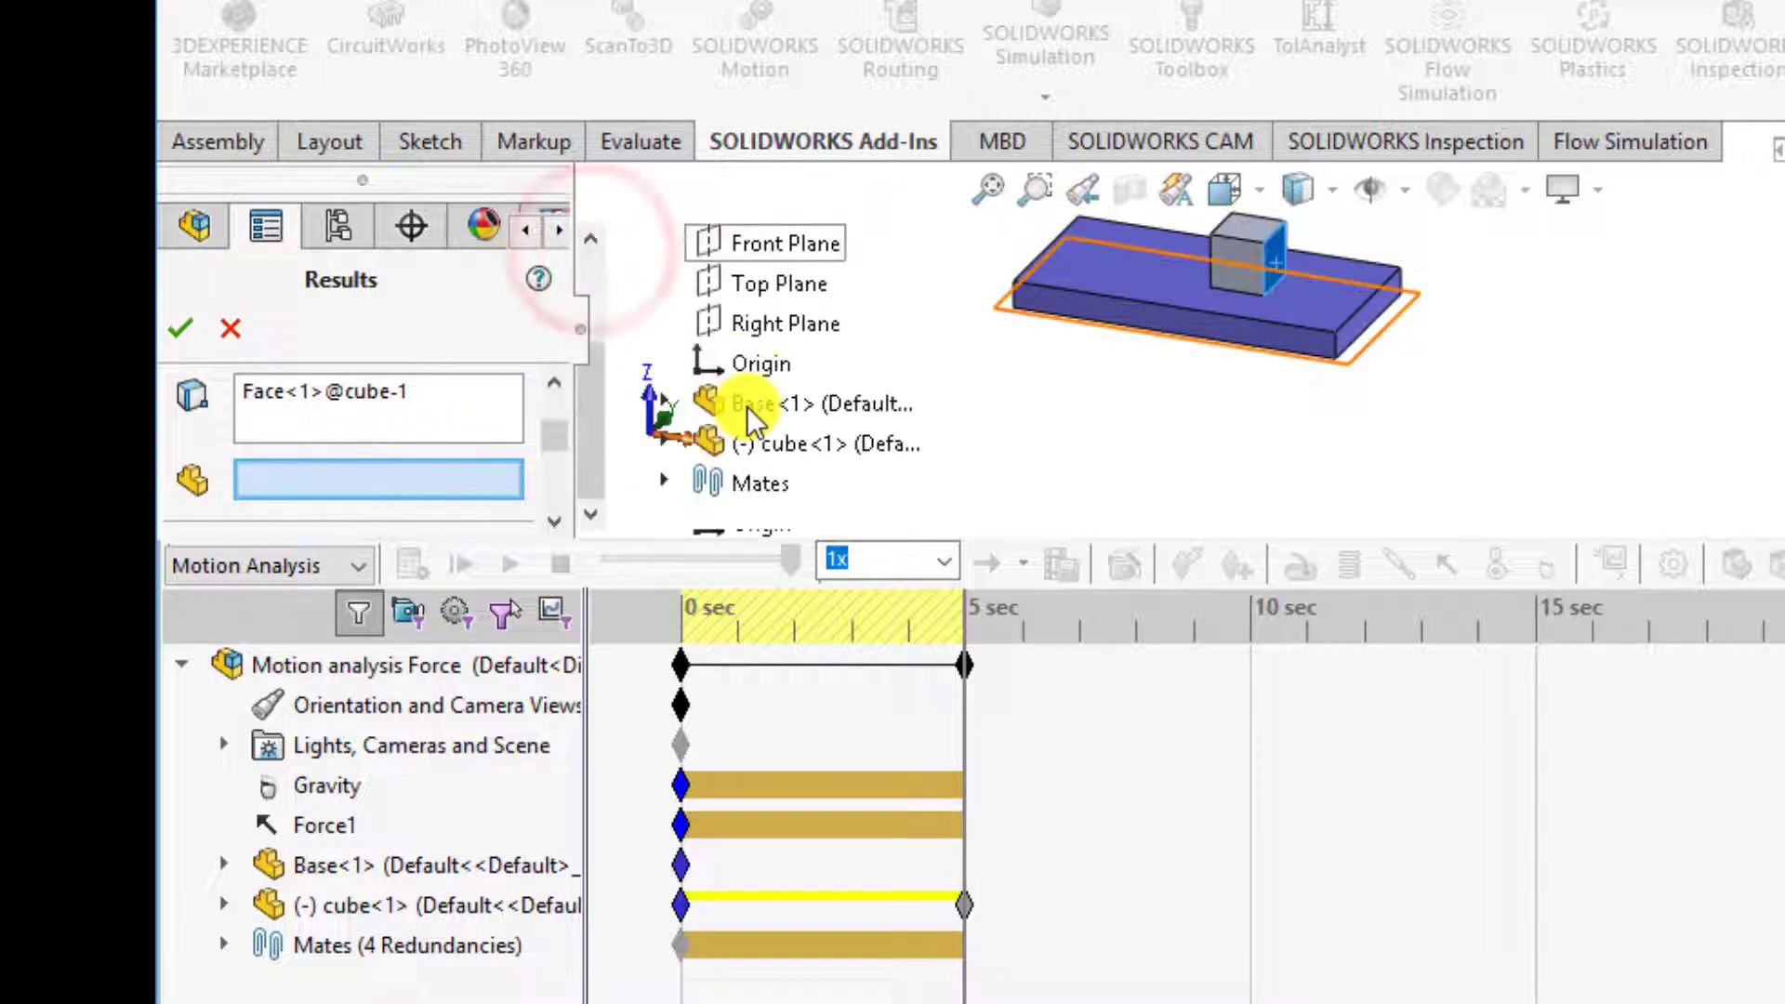
pyautogui.click(735, 444)
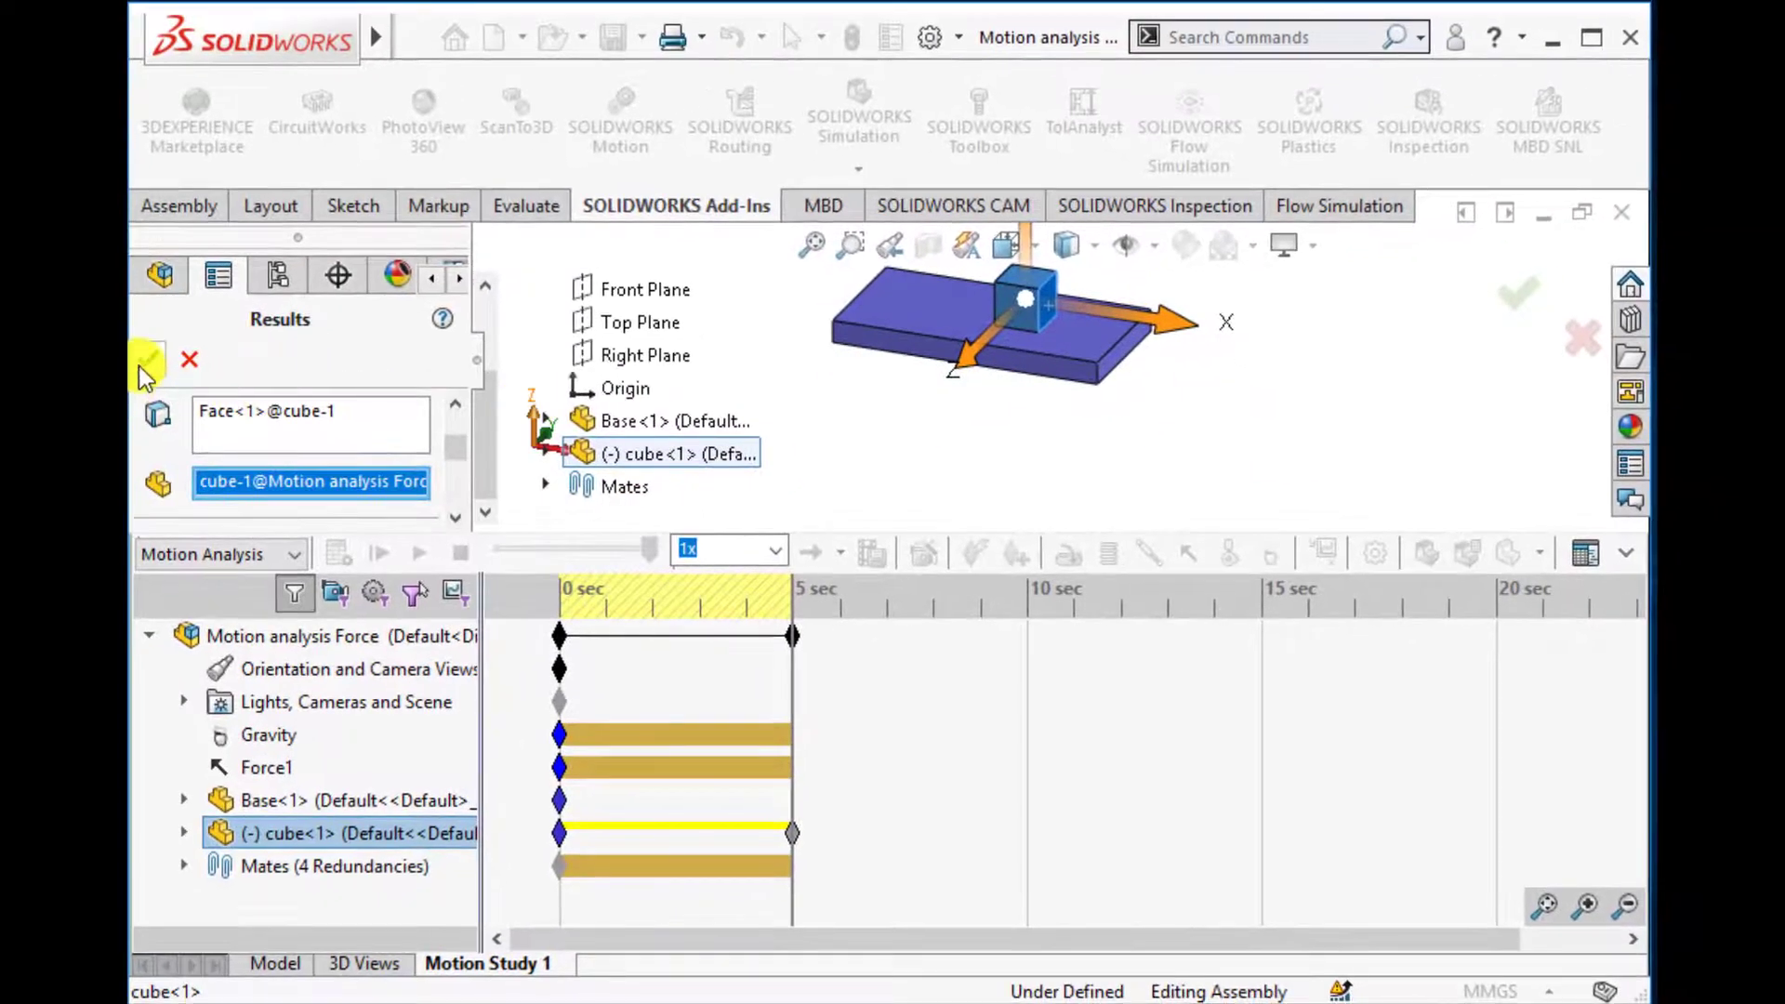
pyautogui.click(144, 363)
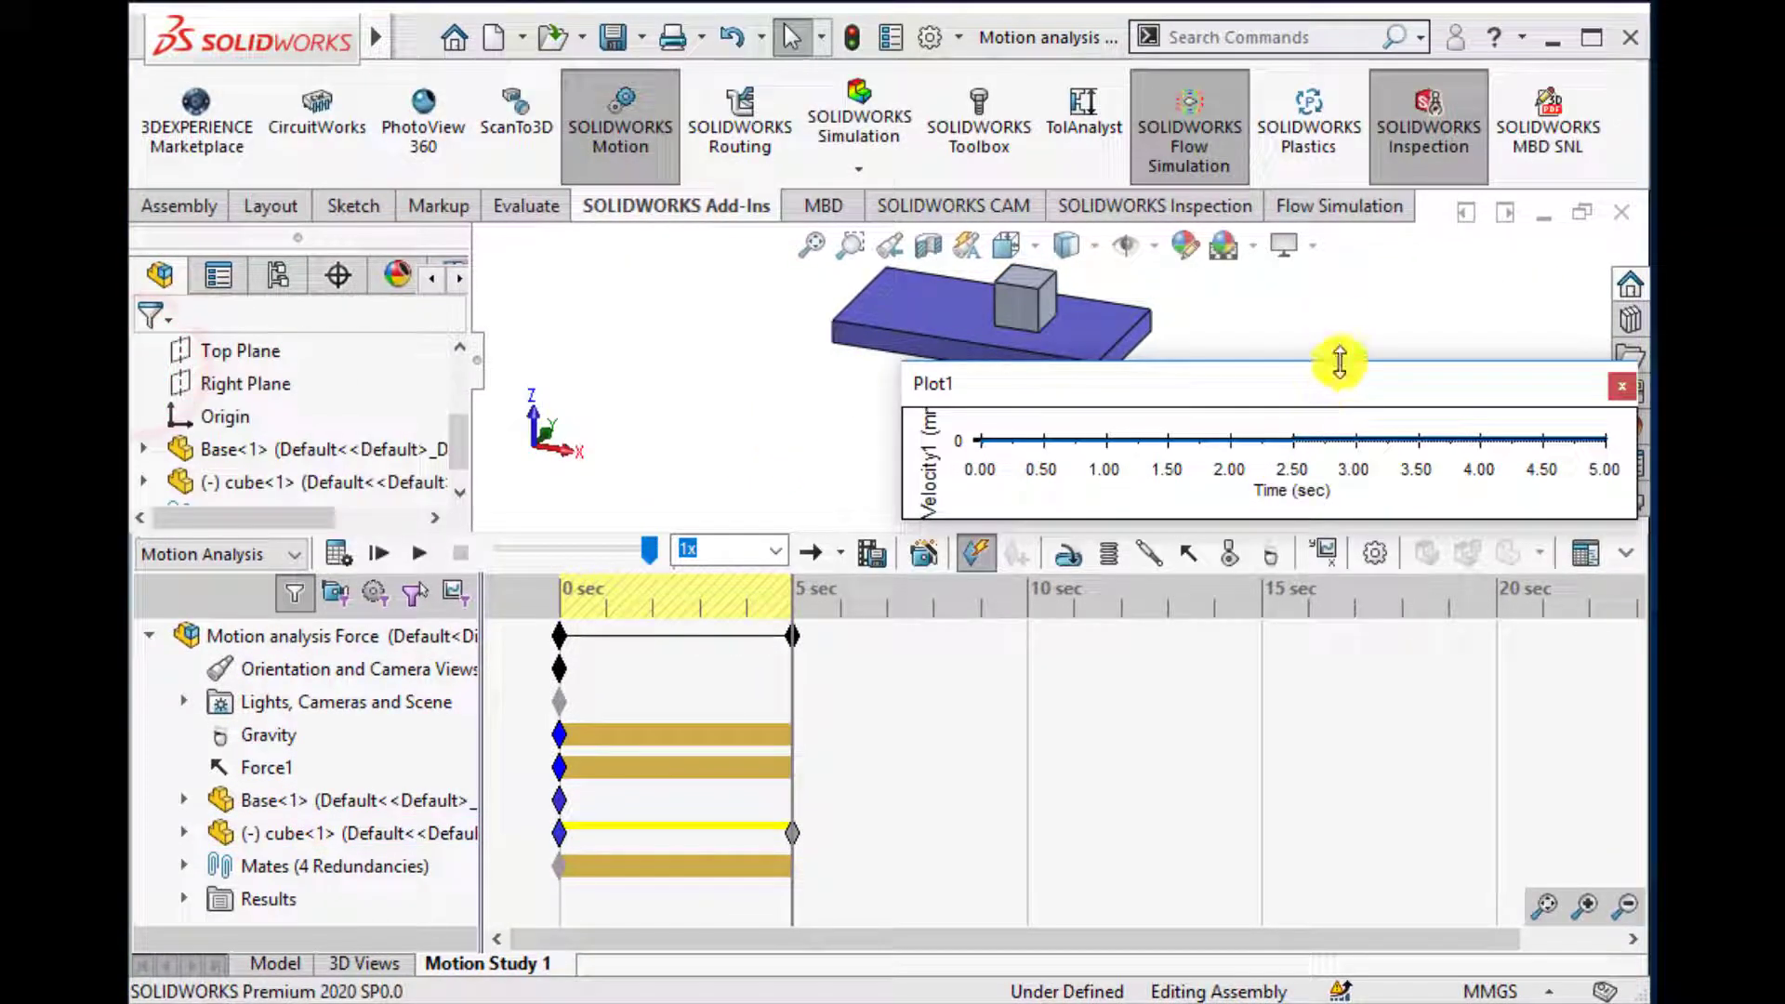
# Step: Enlarge the Plot1 window and place the time marker near 4.75 s to read velocity
pyautogui.moveTo(1340, 361); pyautogui.dragTo(1339, 144)
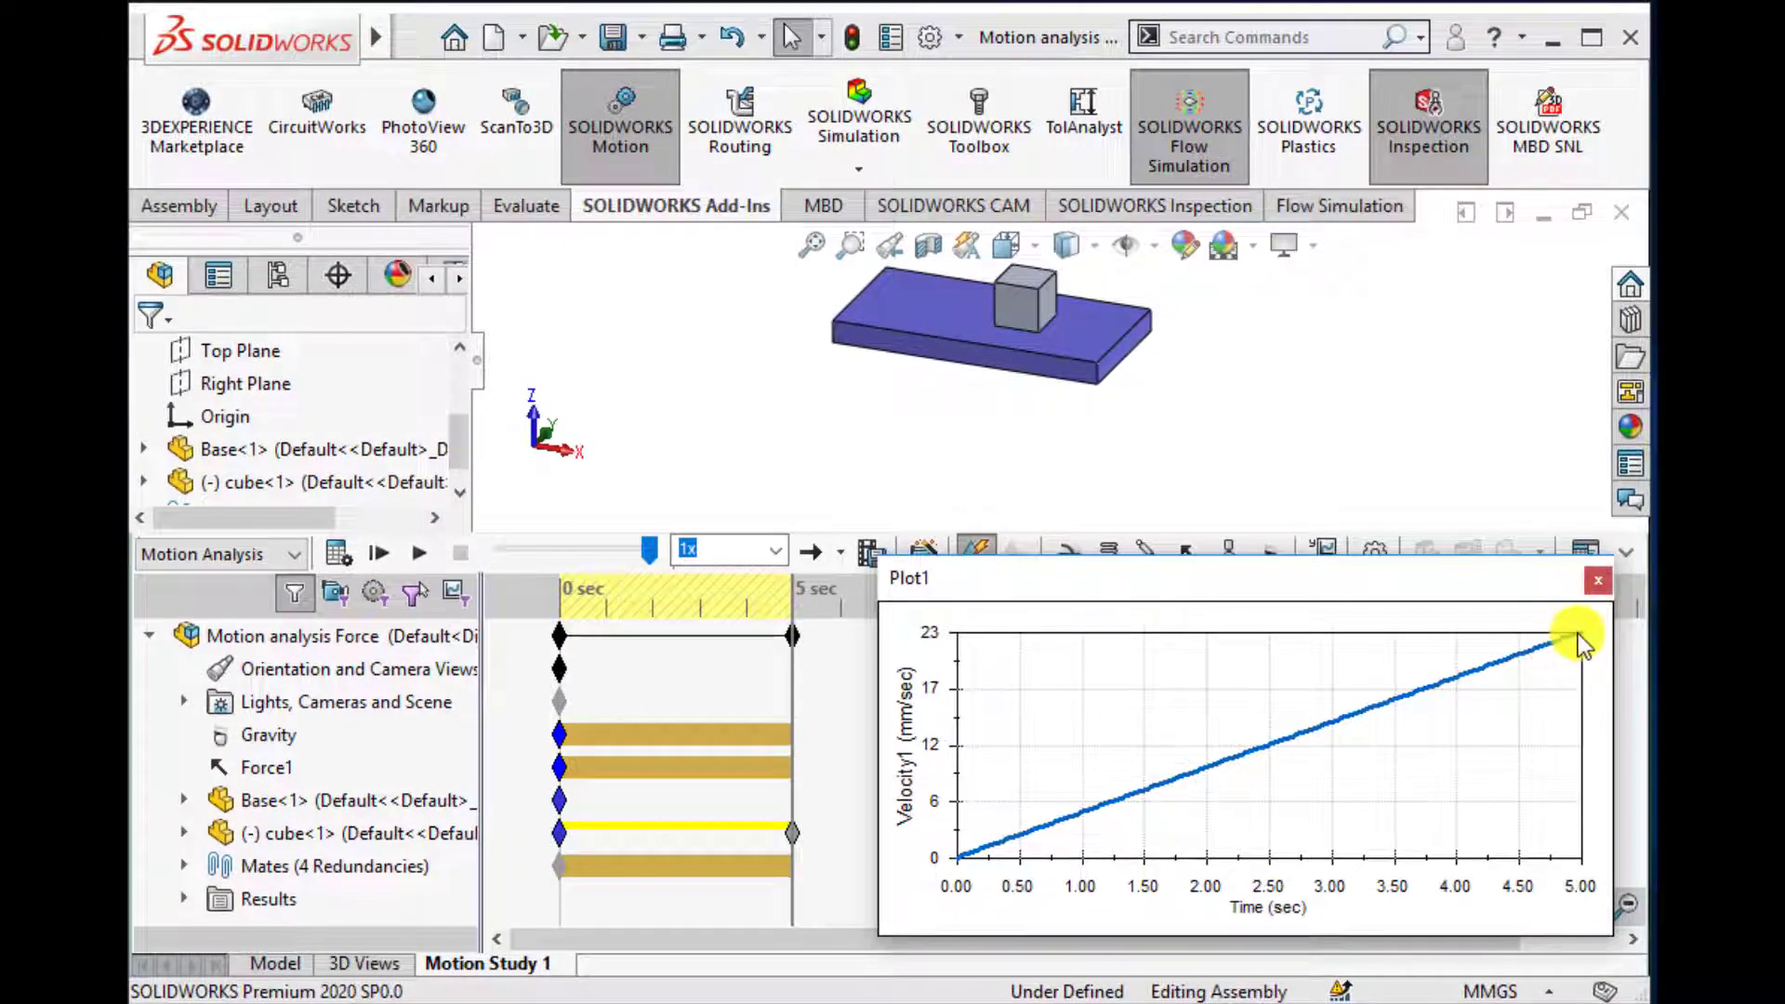
pyautogui.click(1572, 636)
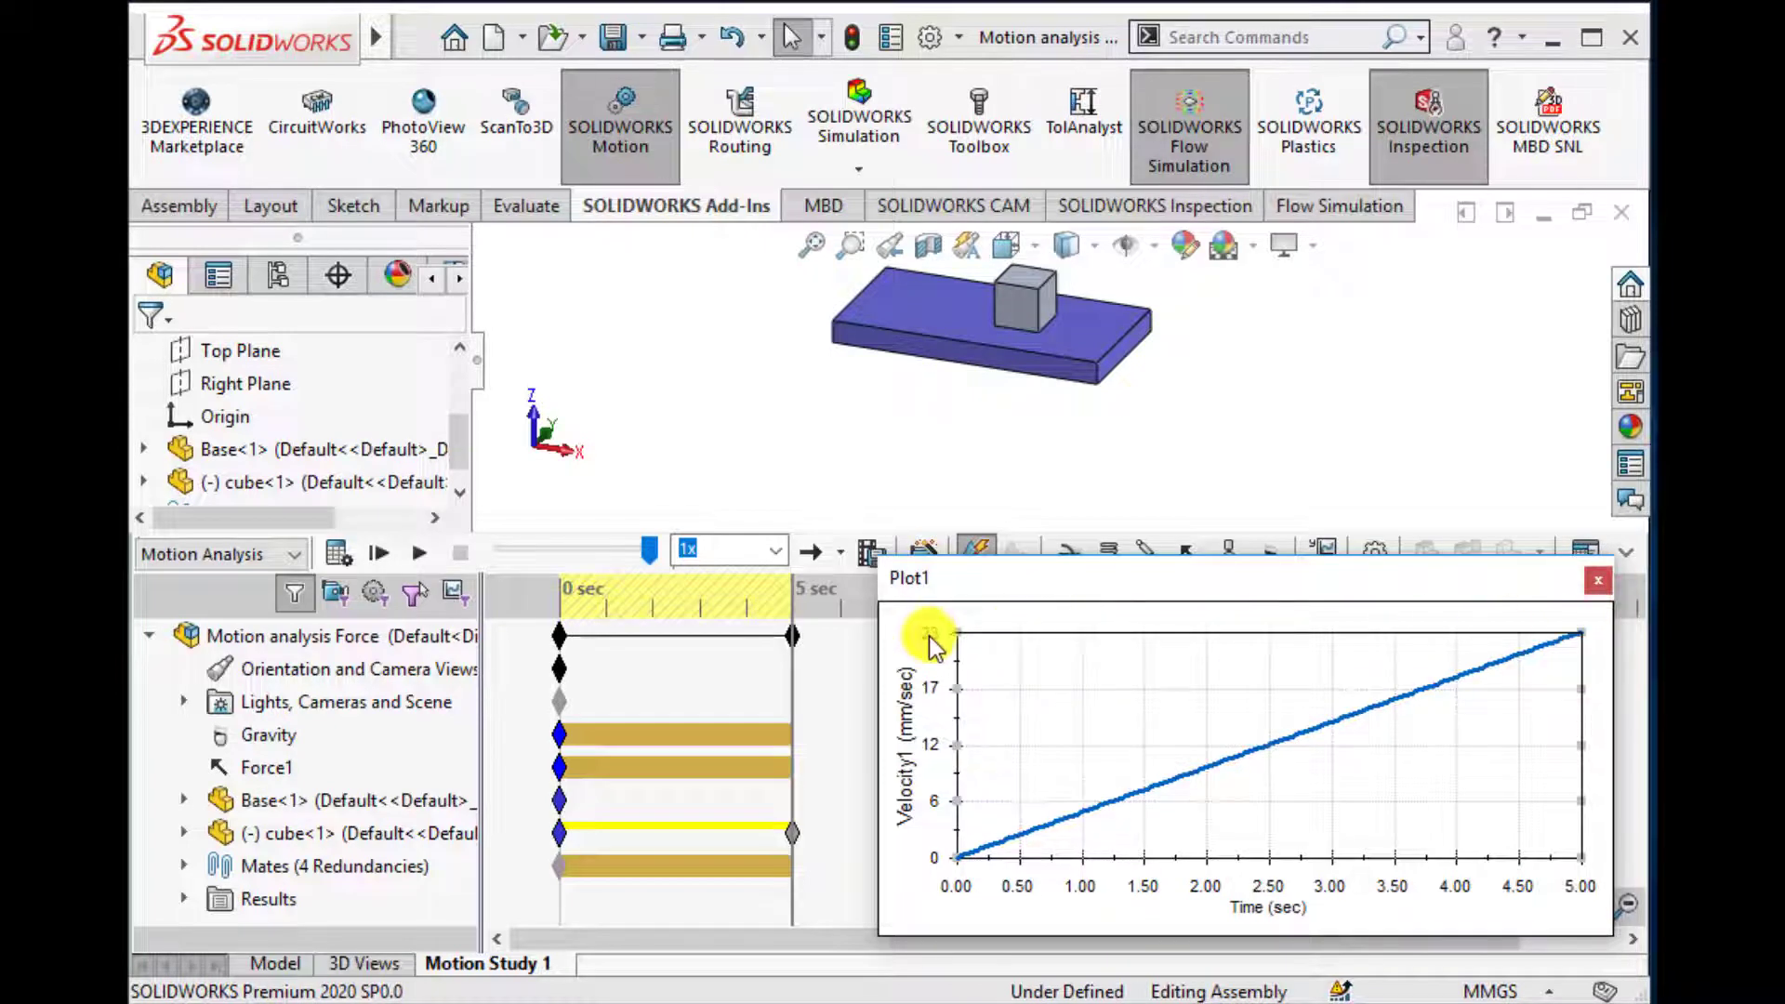
pyautogui.click(1547, 645)
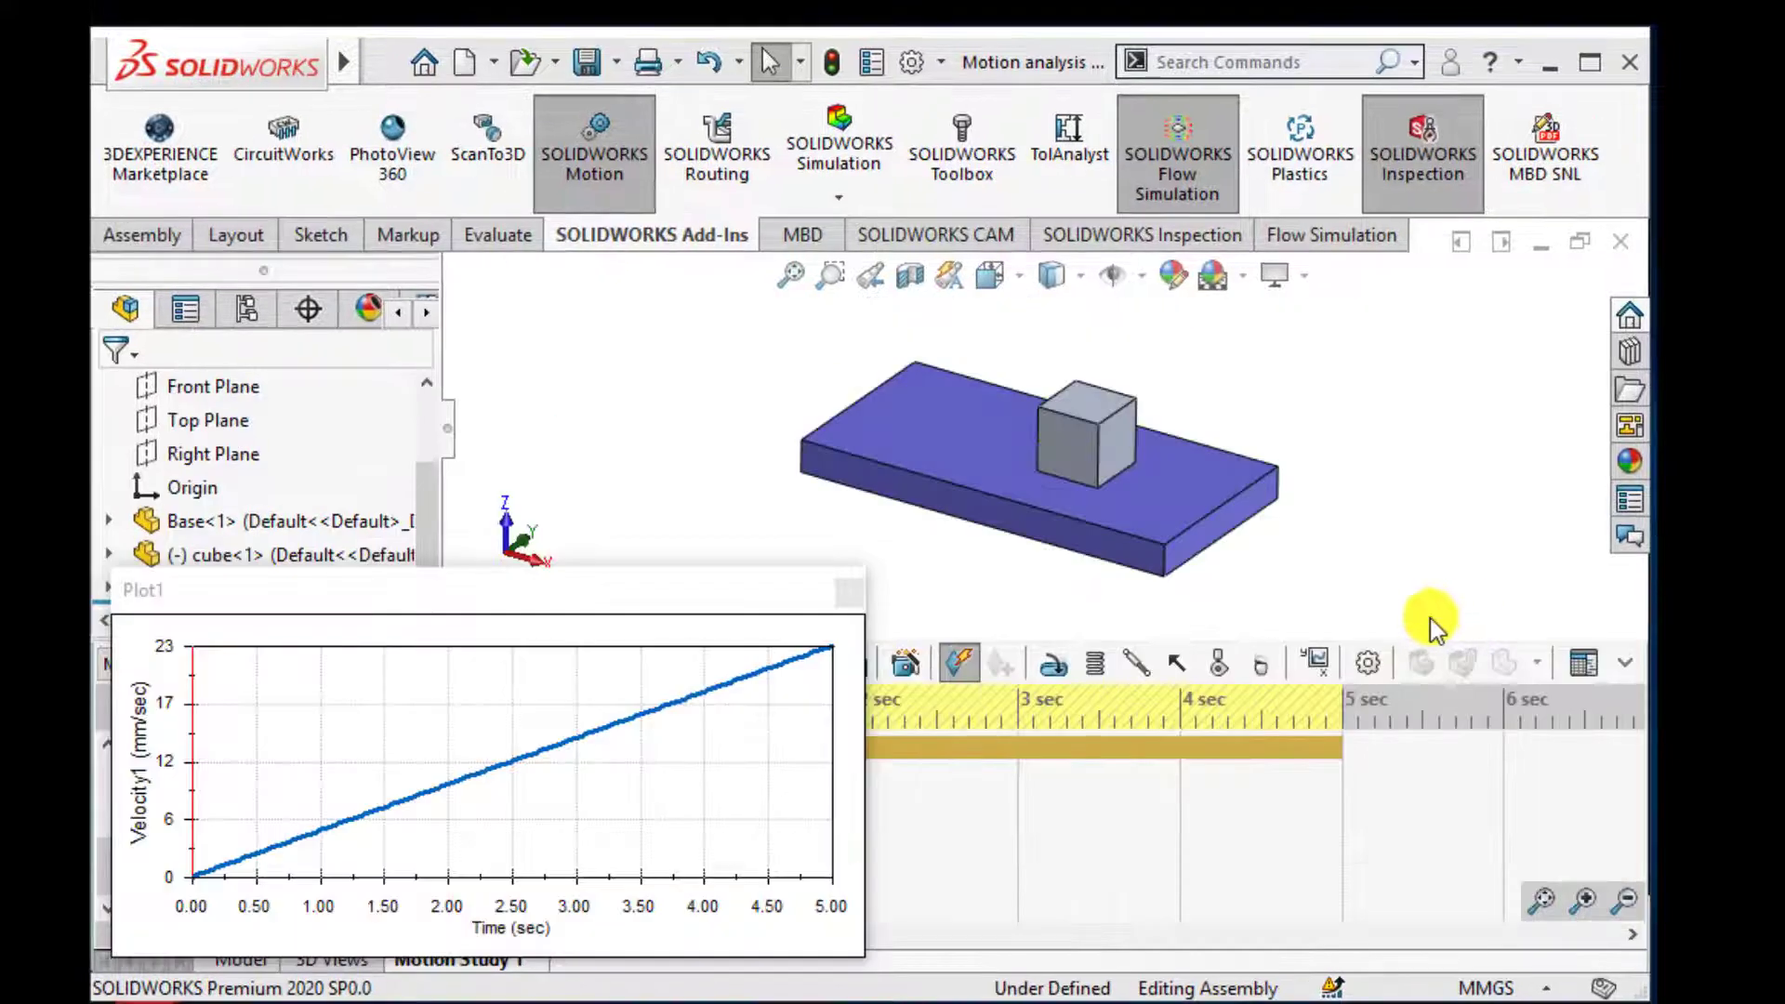
# Step: Move the velocity plot aside and start a Linear Displacement X Component result
pyautogui.click(1319, 662)
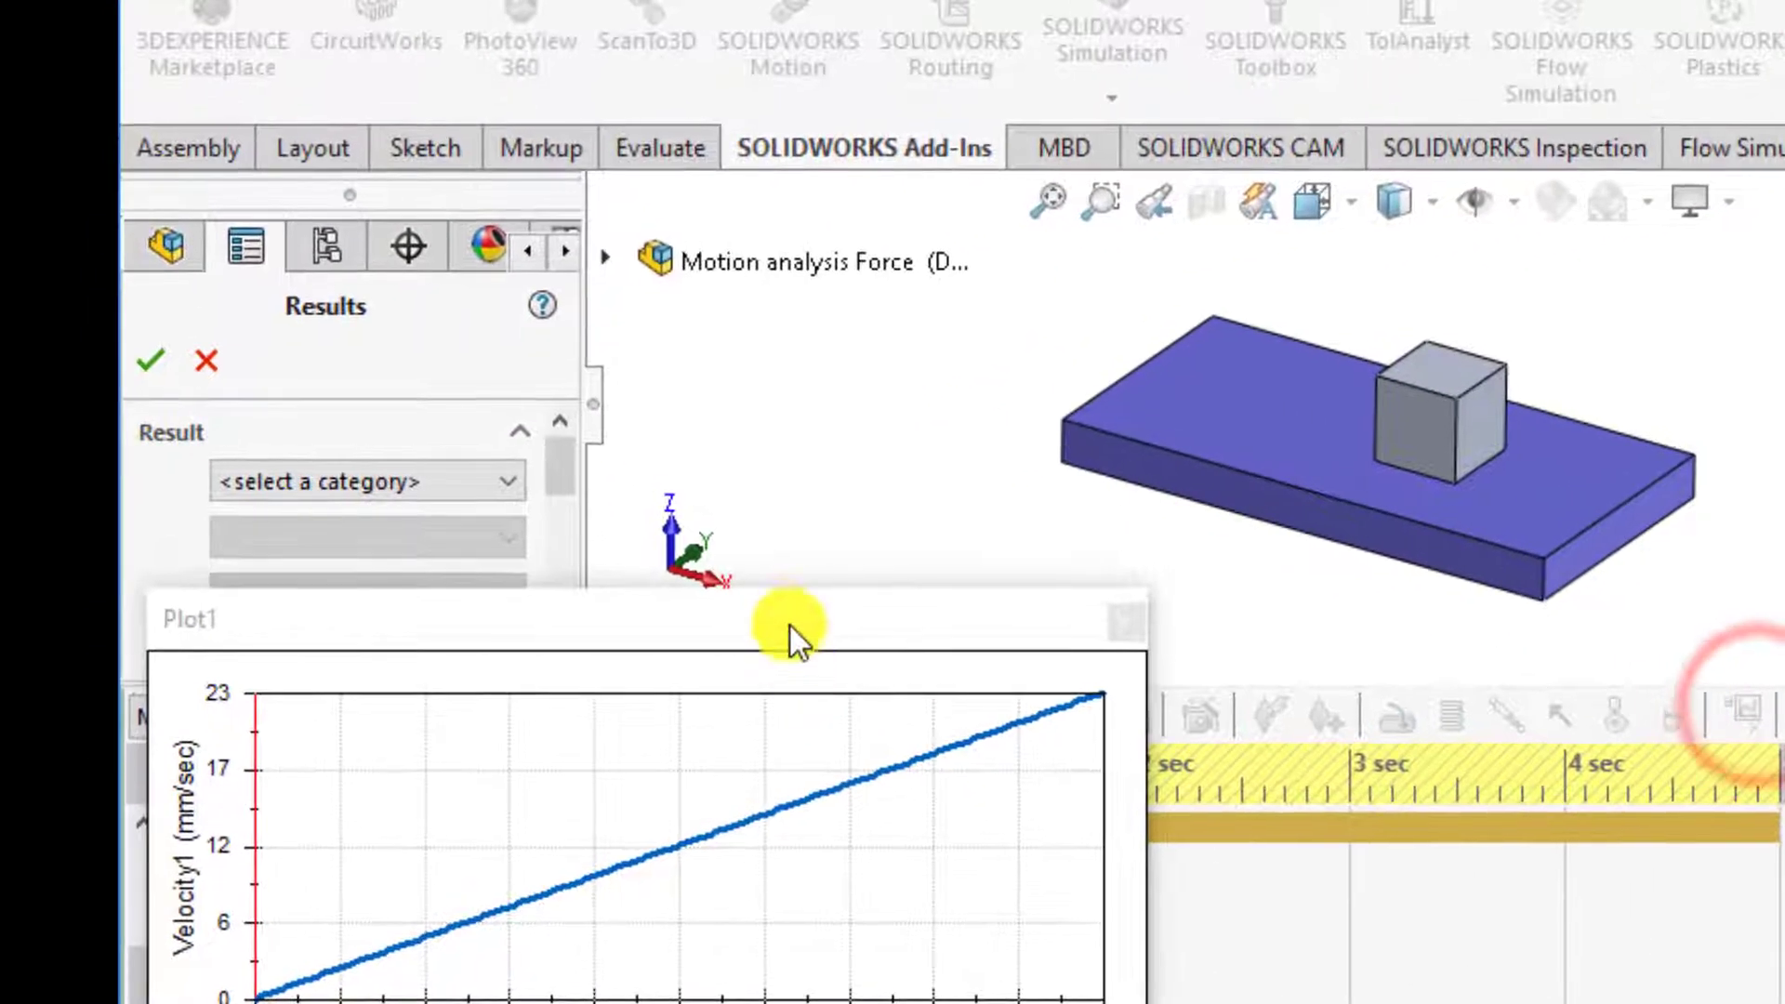
pyautogui.moveTo(592, 586); pyautogui.dragTo(785, 596)
pyautogui.moveTo(1086, 630); pyautogui.dragTo(1766, 620)
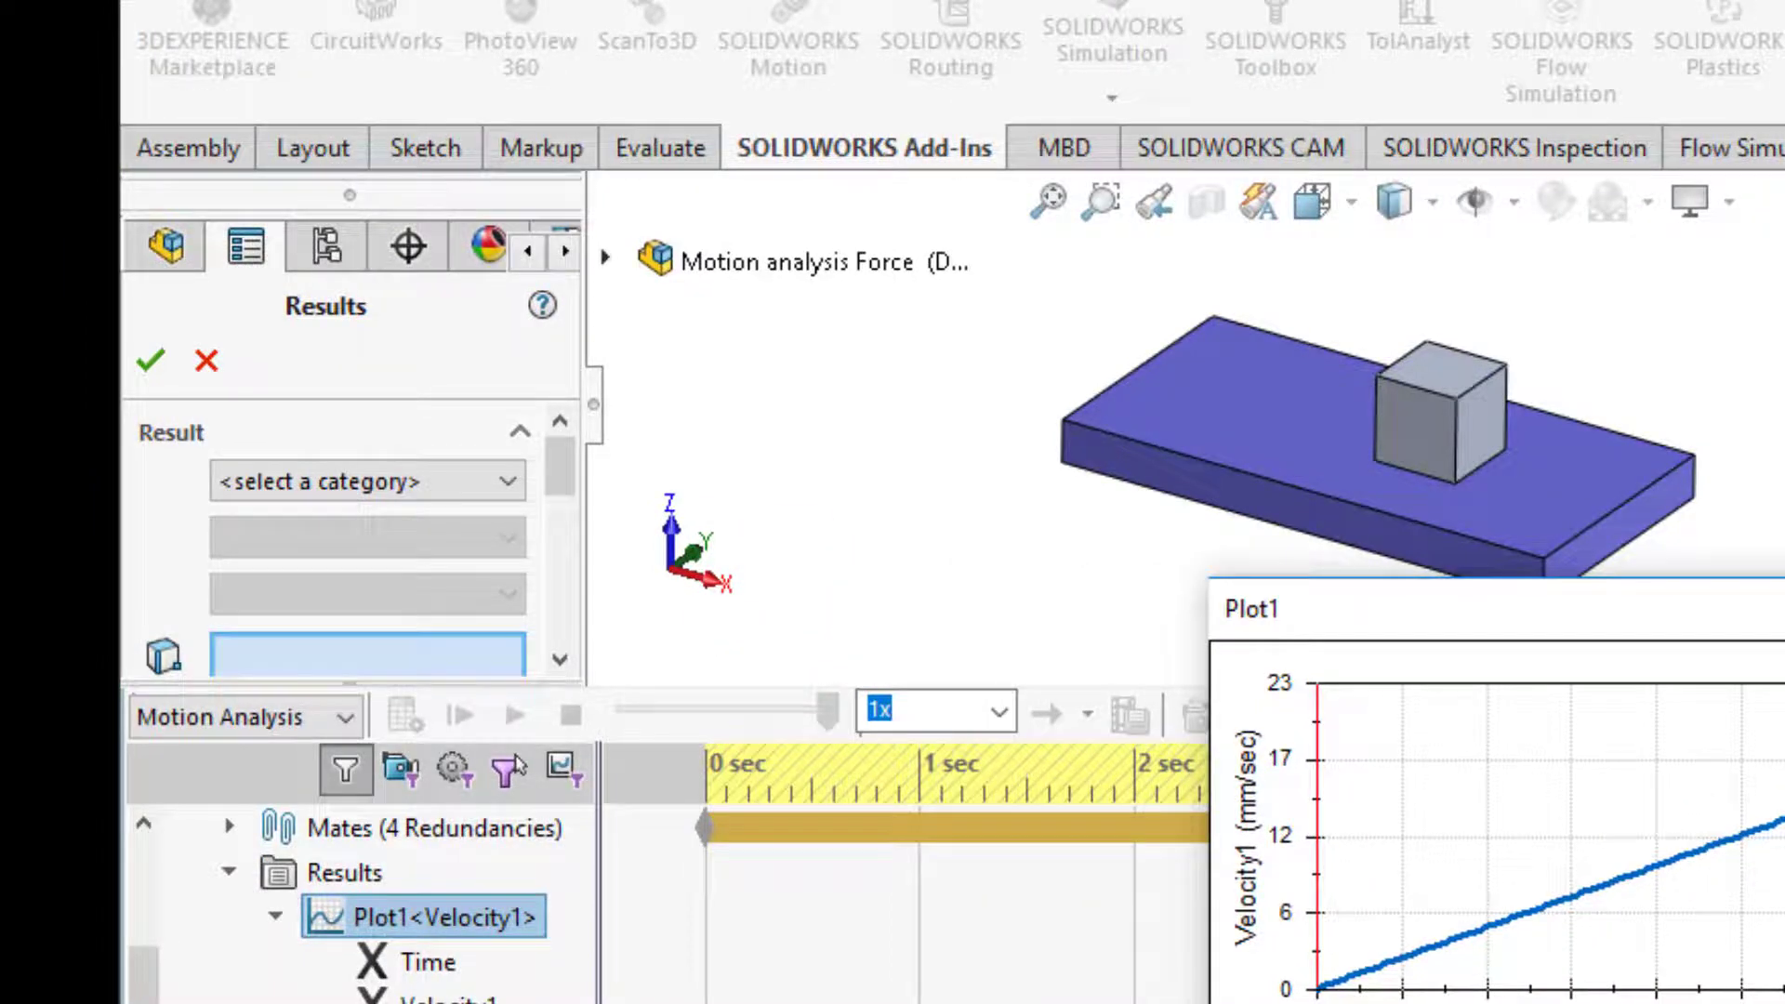
pyautogui.click(437, 481)
pyautogui.click(359, 532)
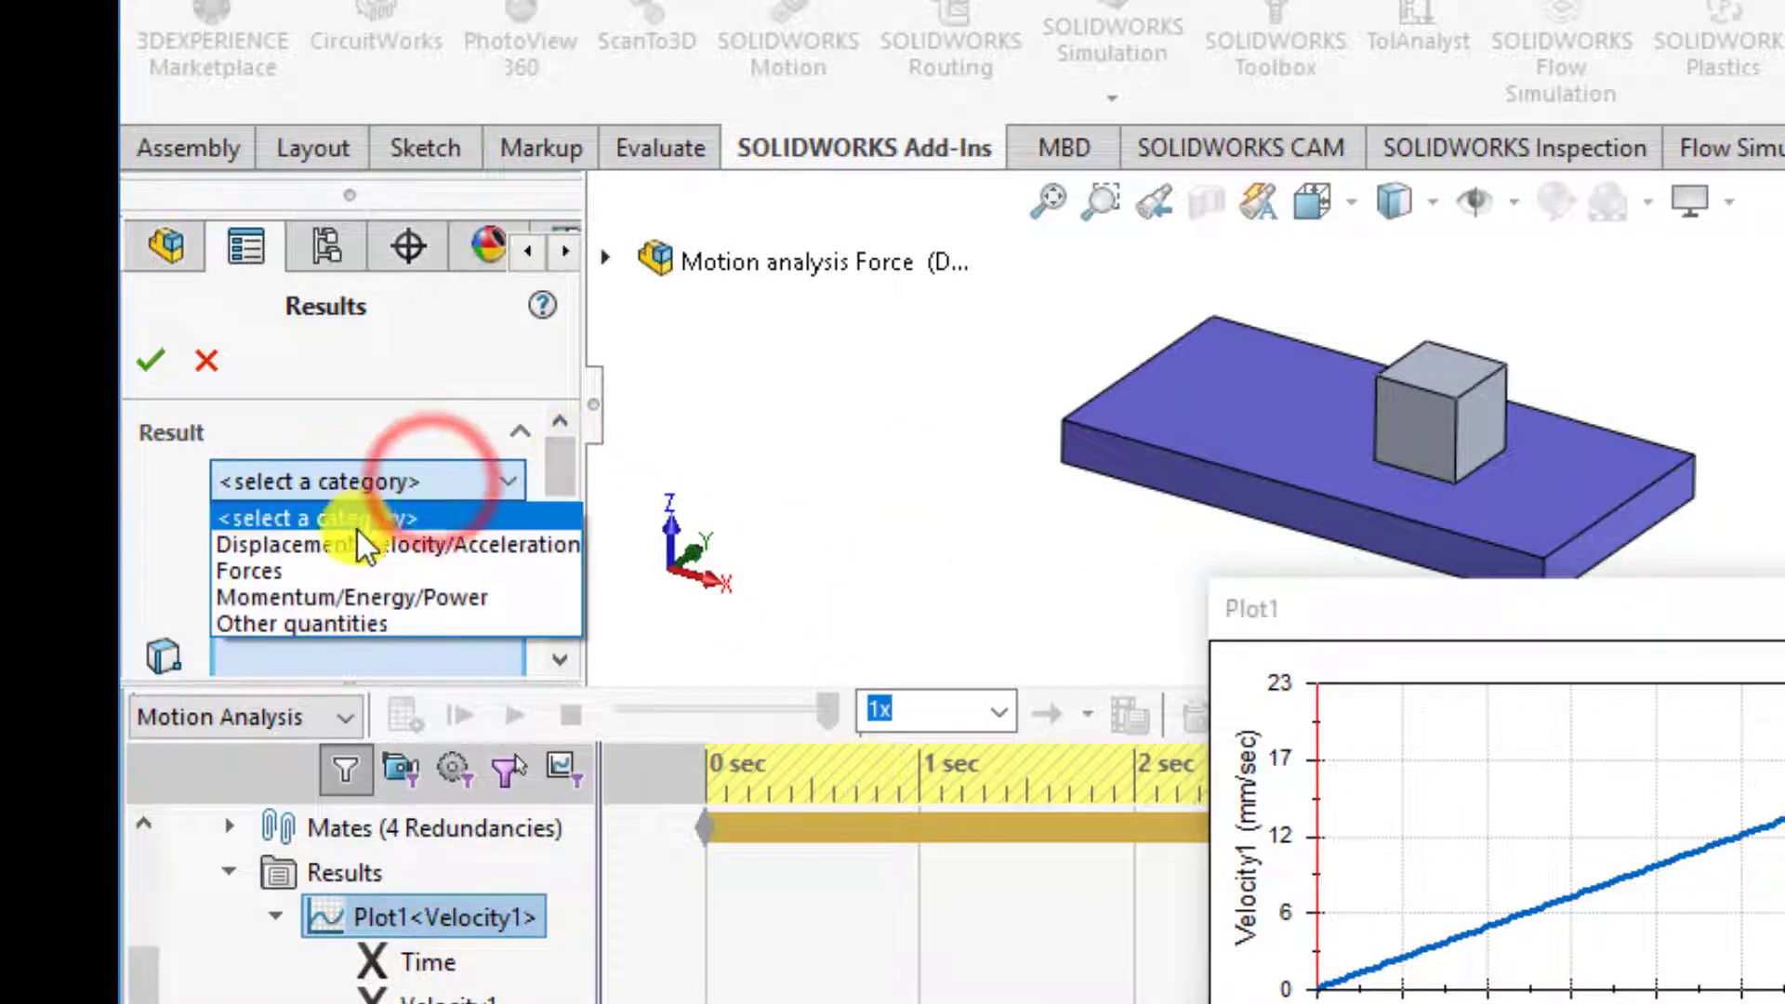
pyautogui.click(320, 535)
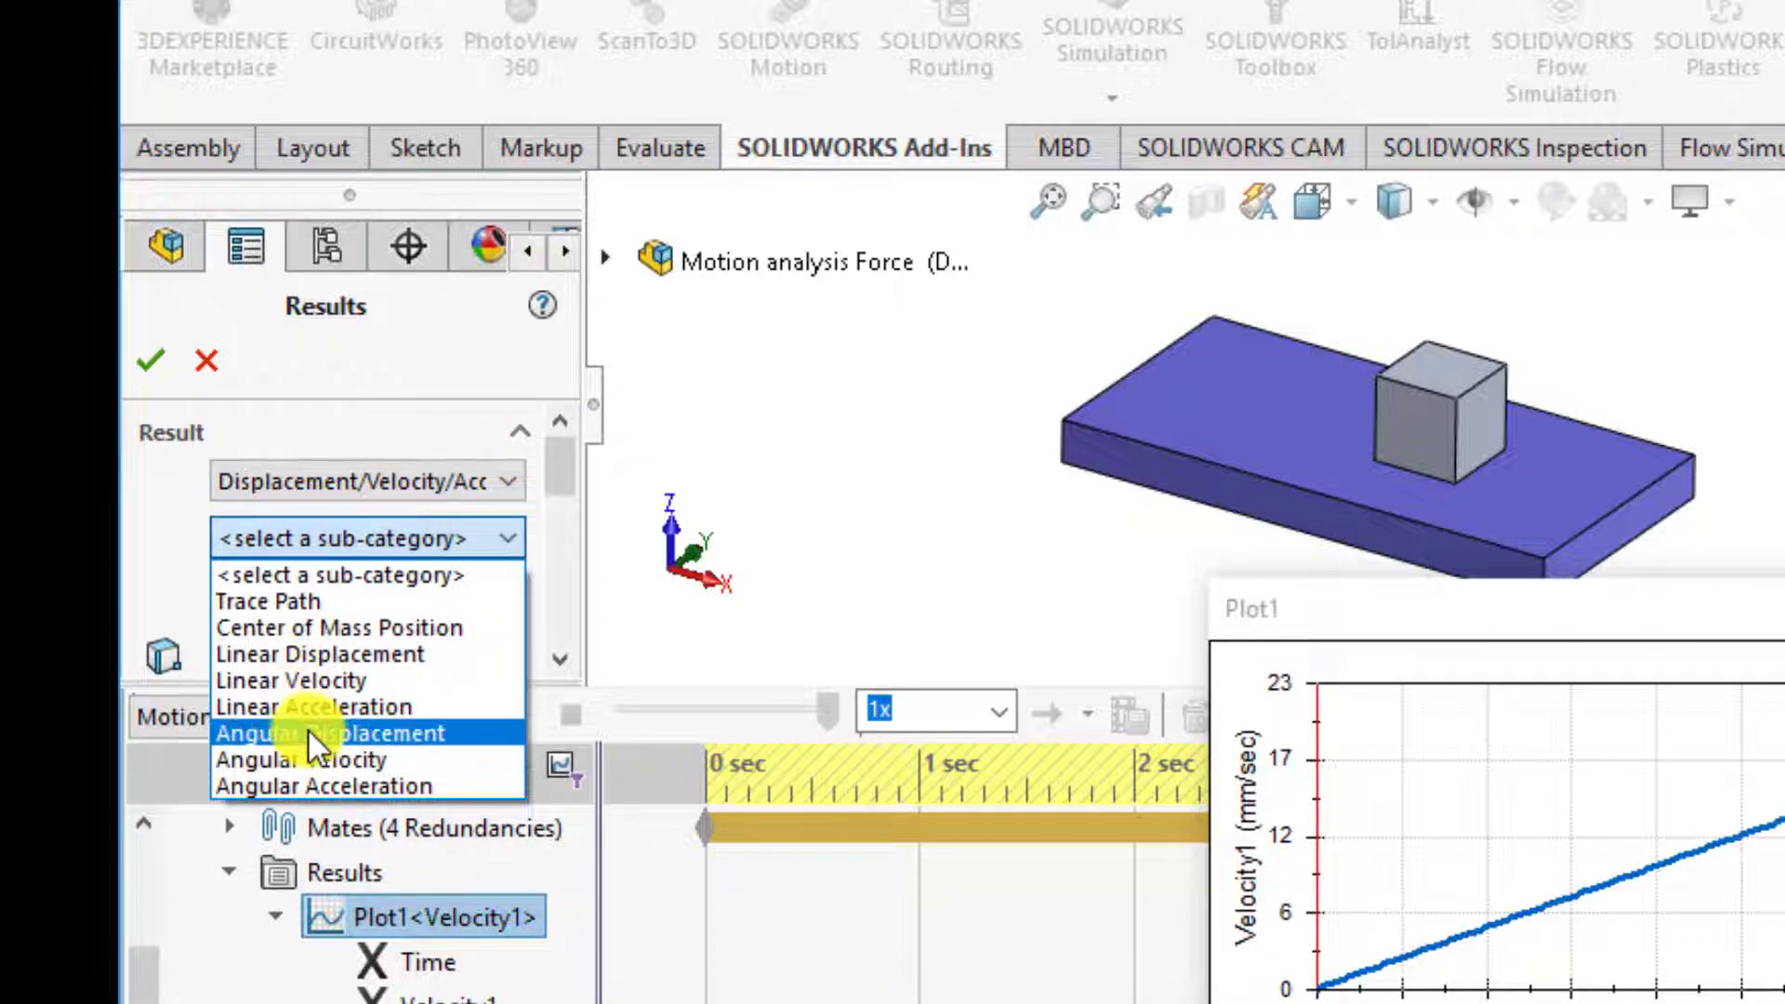
pyautogui.click(331, 662)
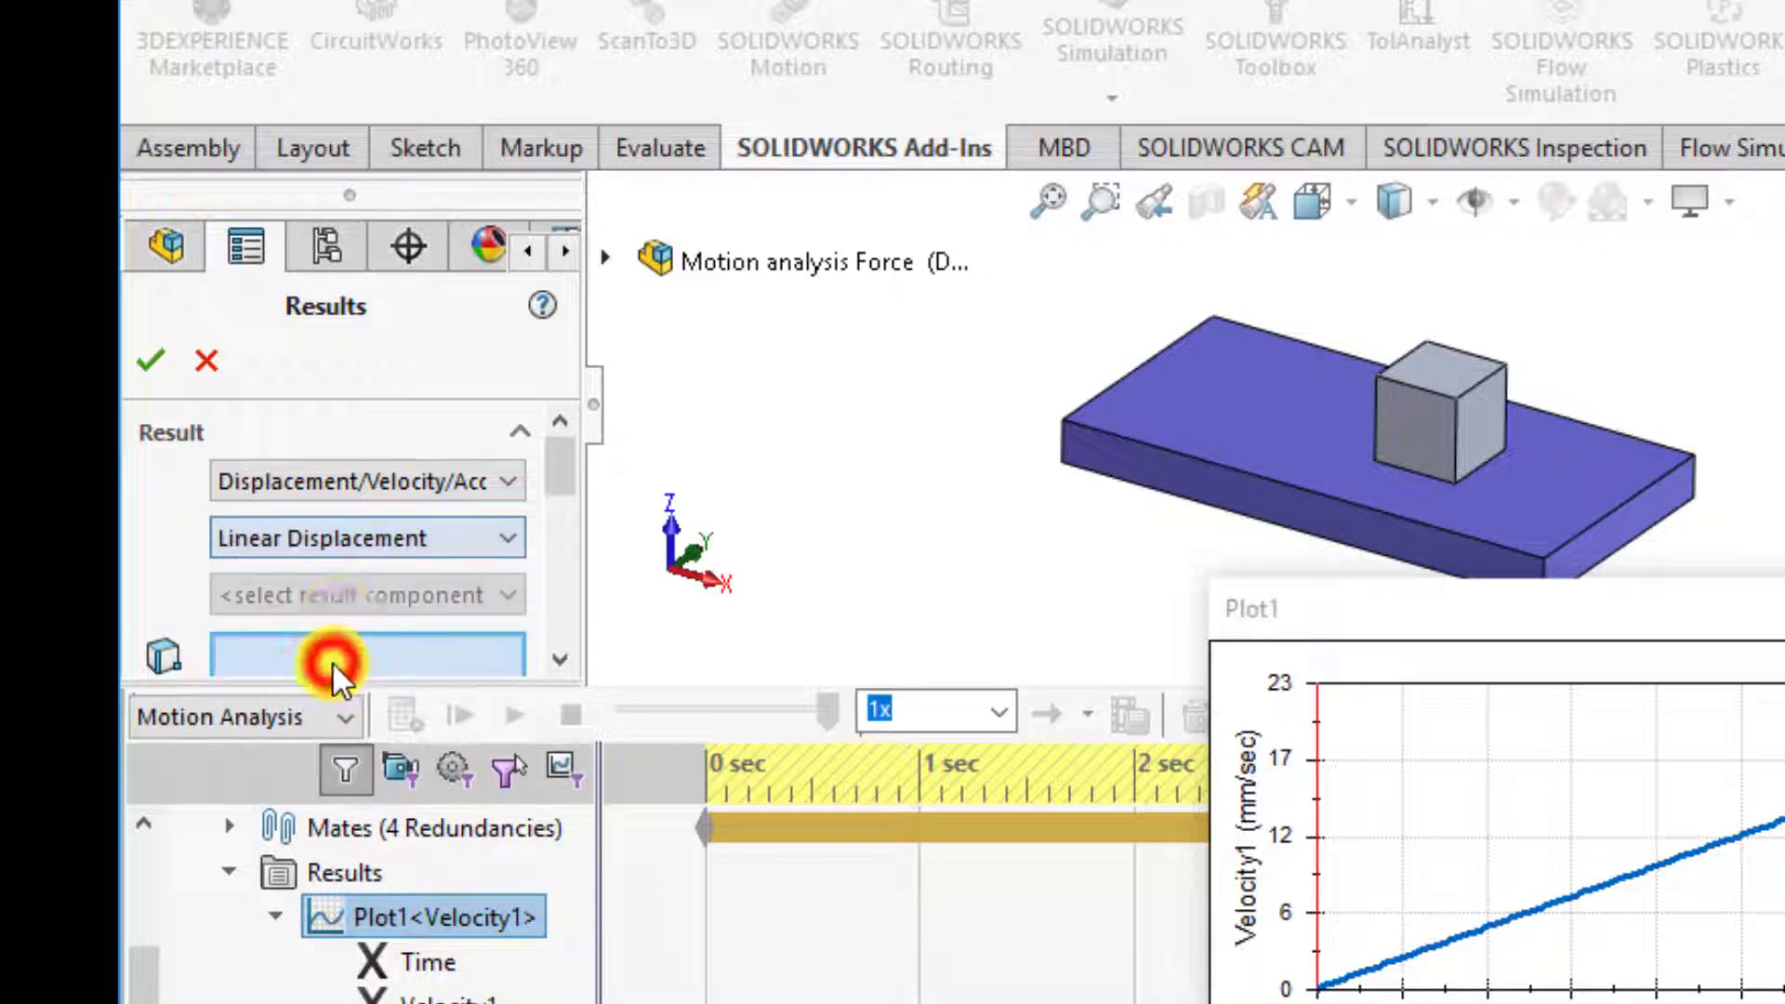
pyautogui.click(346, 594)
pyautogui.click(301, 660)
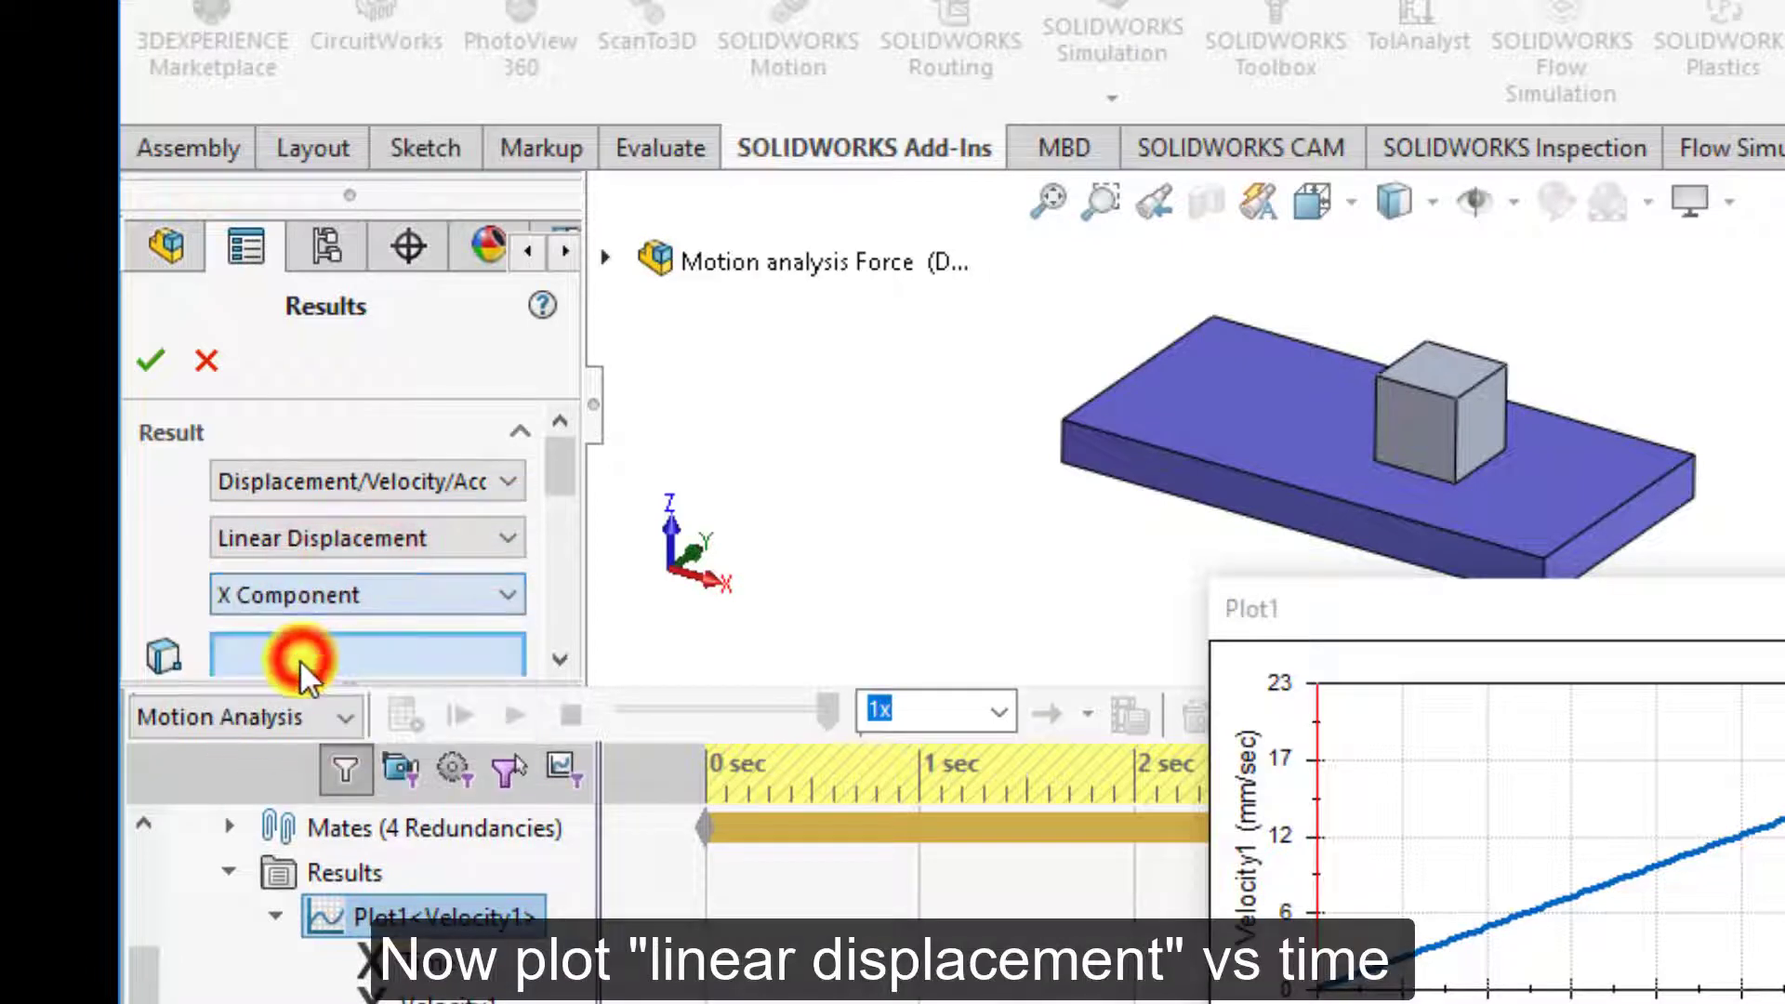
# Step: Select a cube face to measure and the cube as reference component
pyautogui.click(1475, 448)
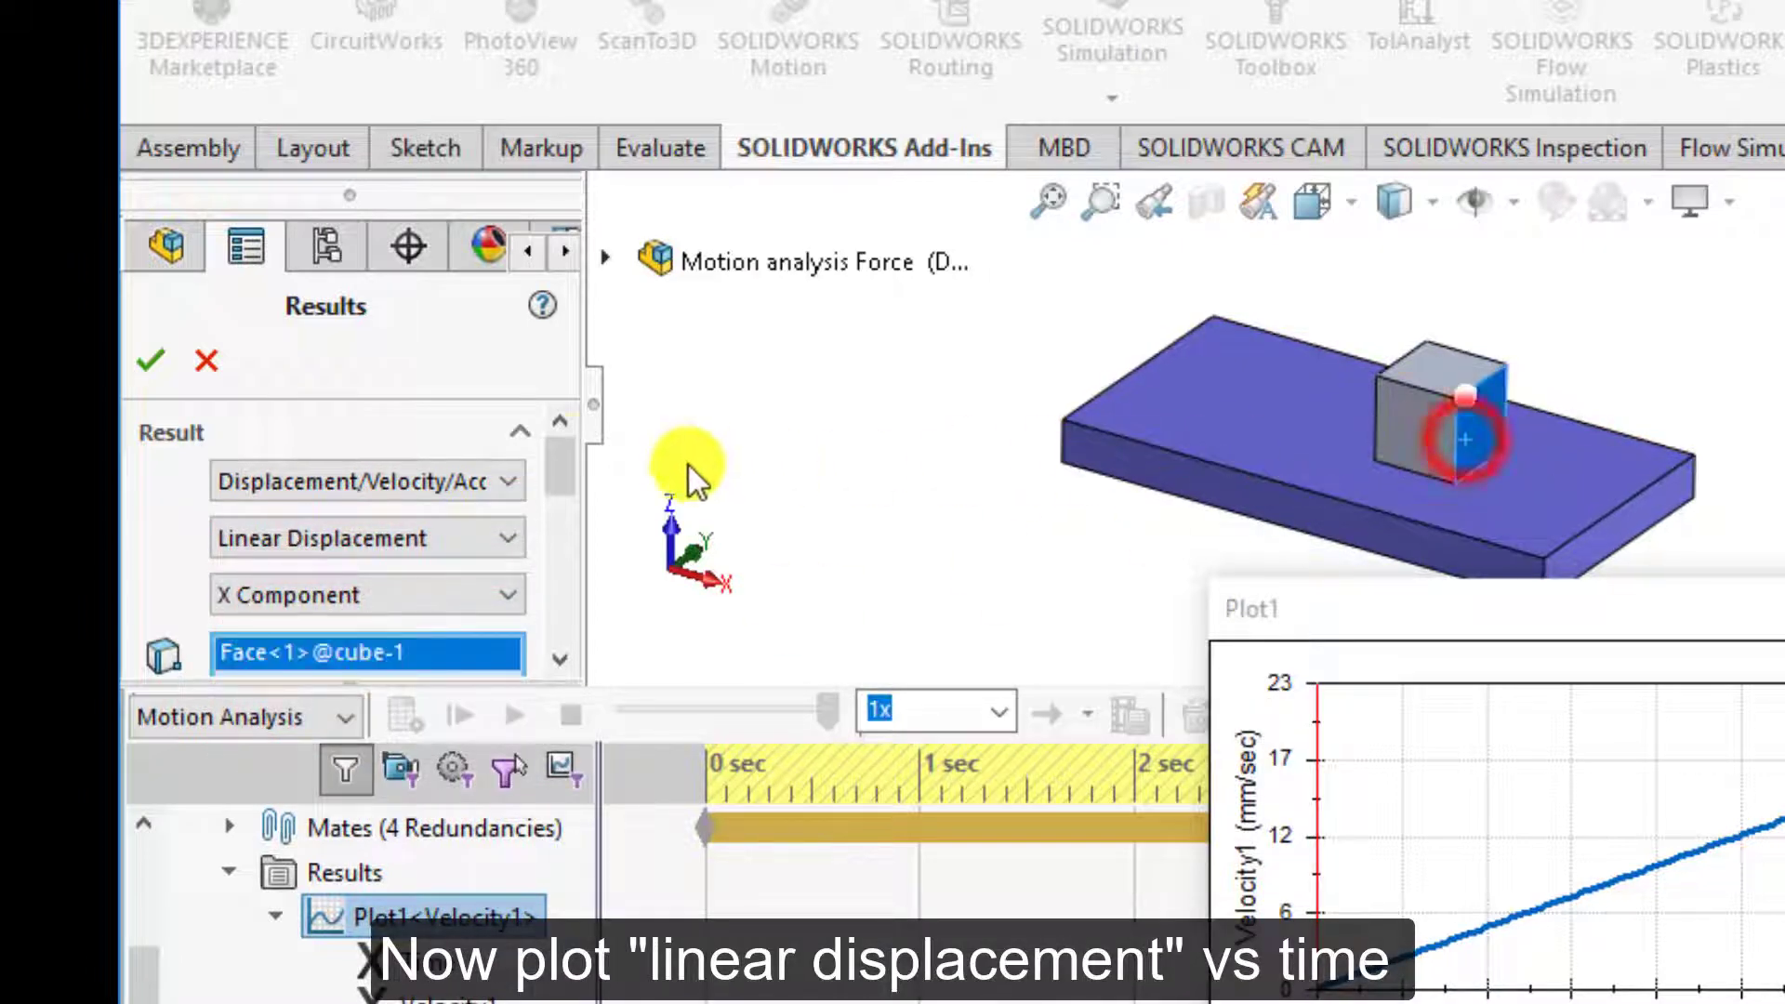
pyautogui.moveTo(558, 462); pyautogui.dragTo(559, 502)
pyautogui.click(376, 554)
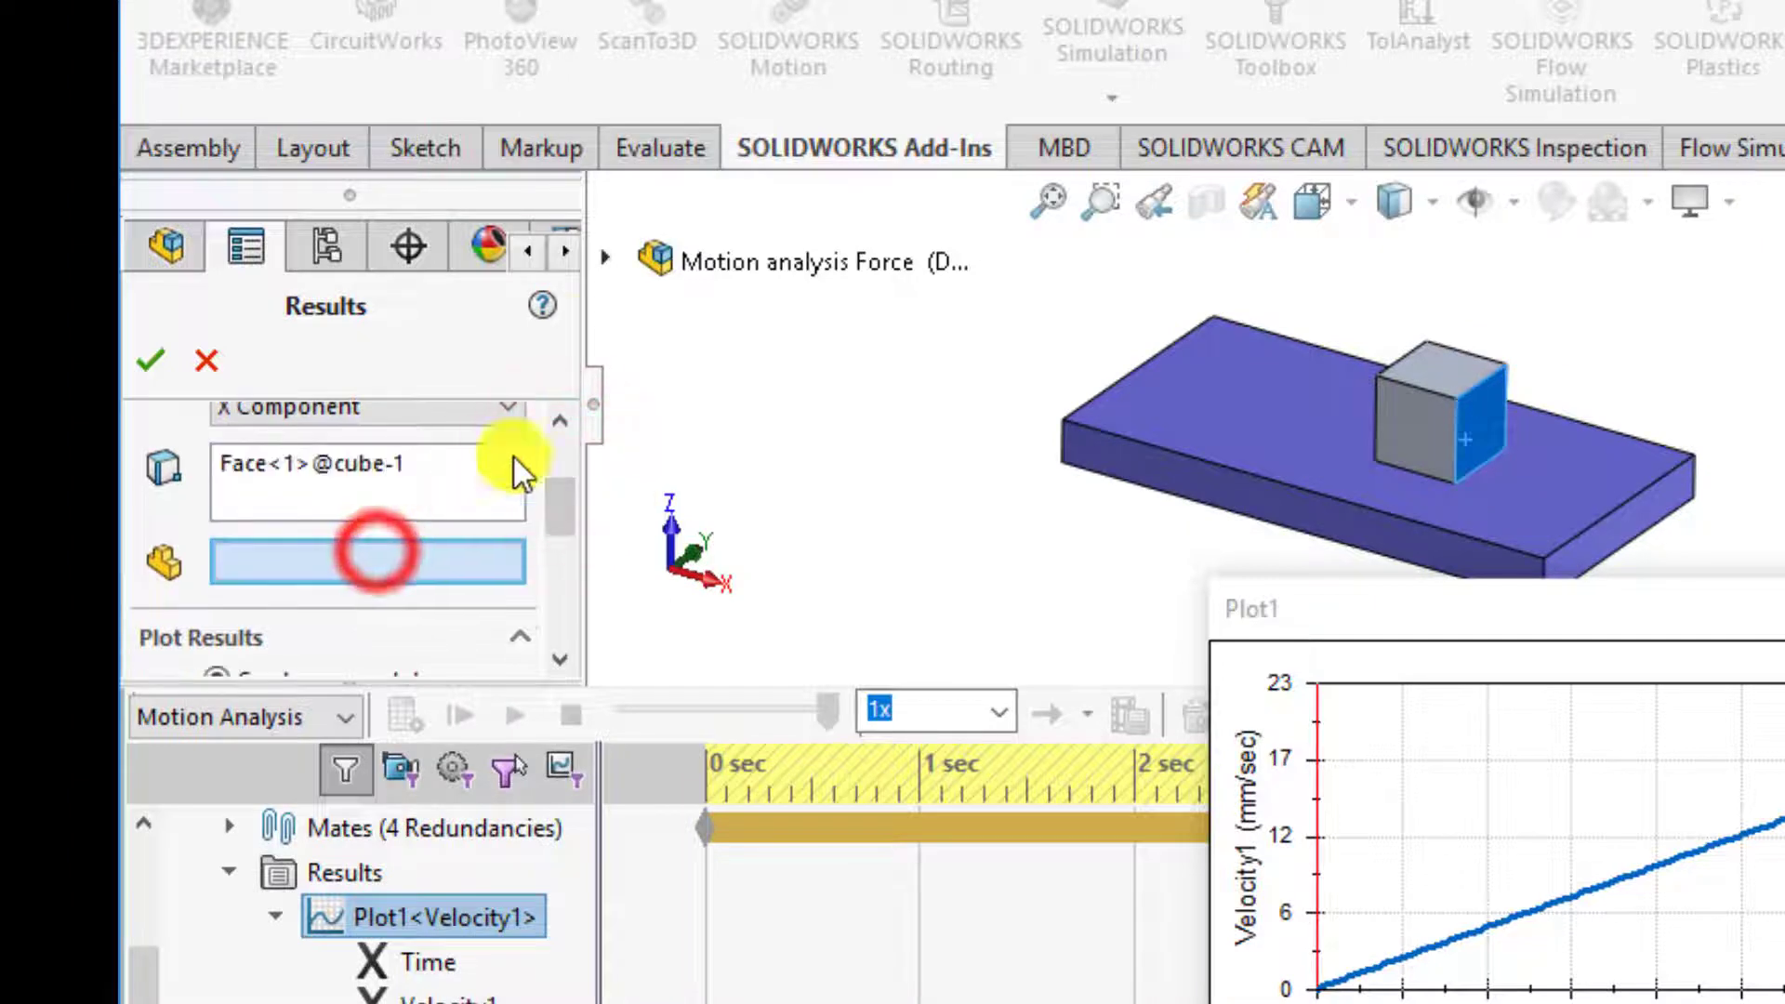
pyautogui.click(602, 258)
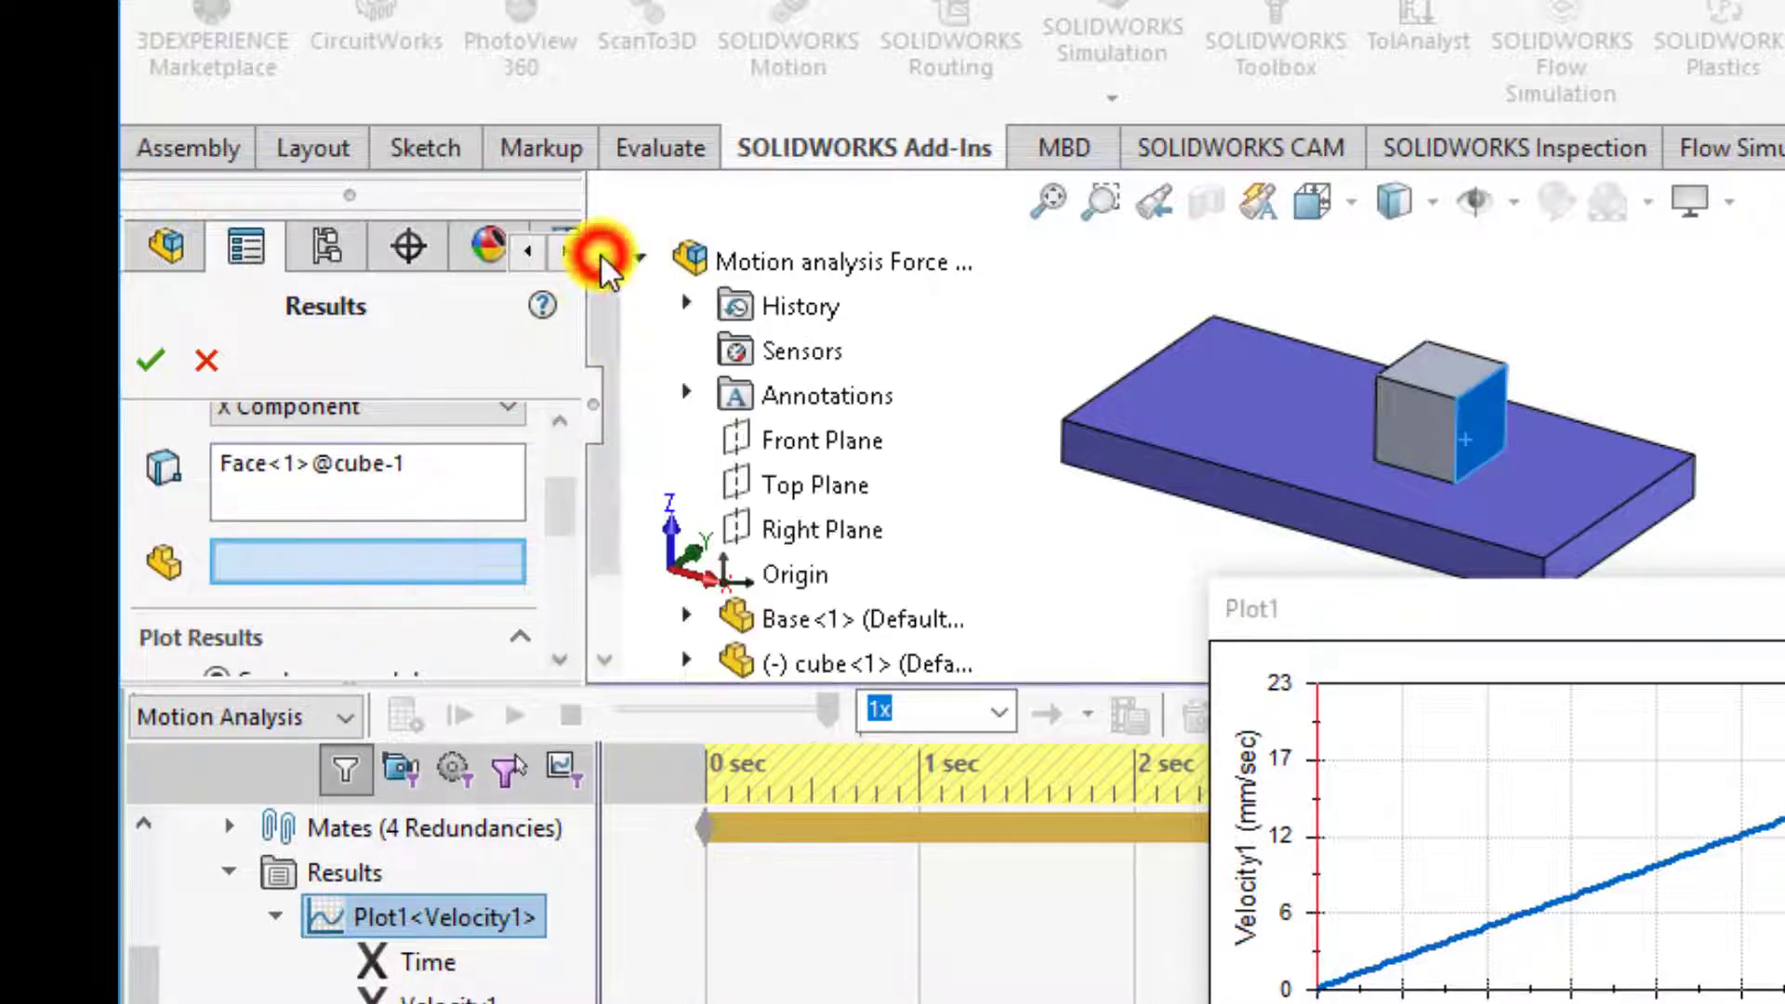
pyautogui.click(796, 660)
pyautogui.moveTo(570, 524); pyautogui.dragTo(565, 560)
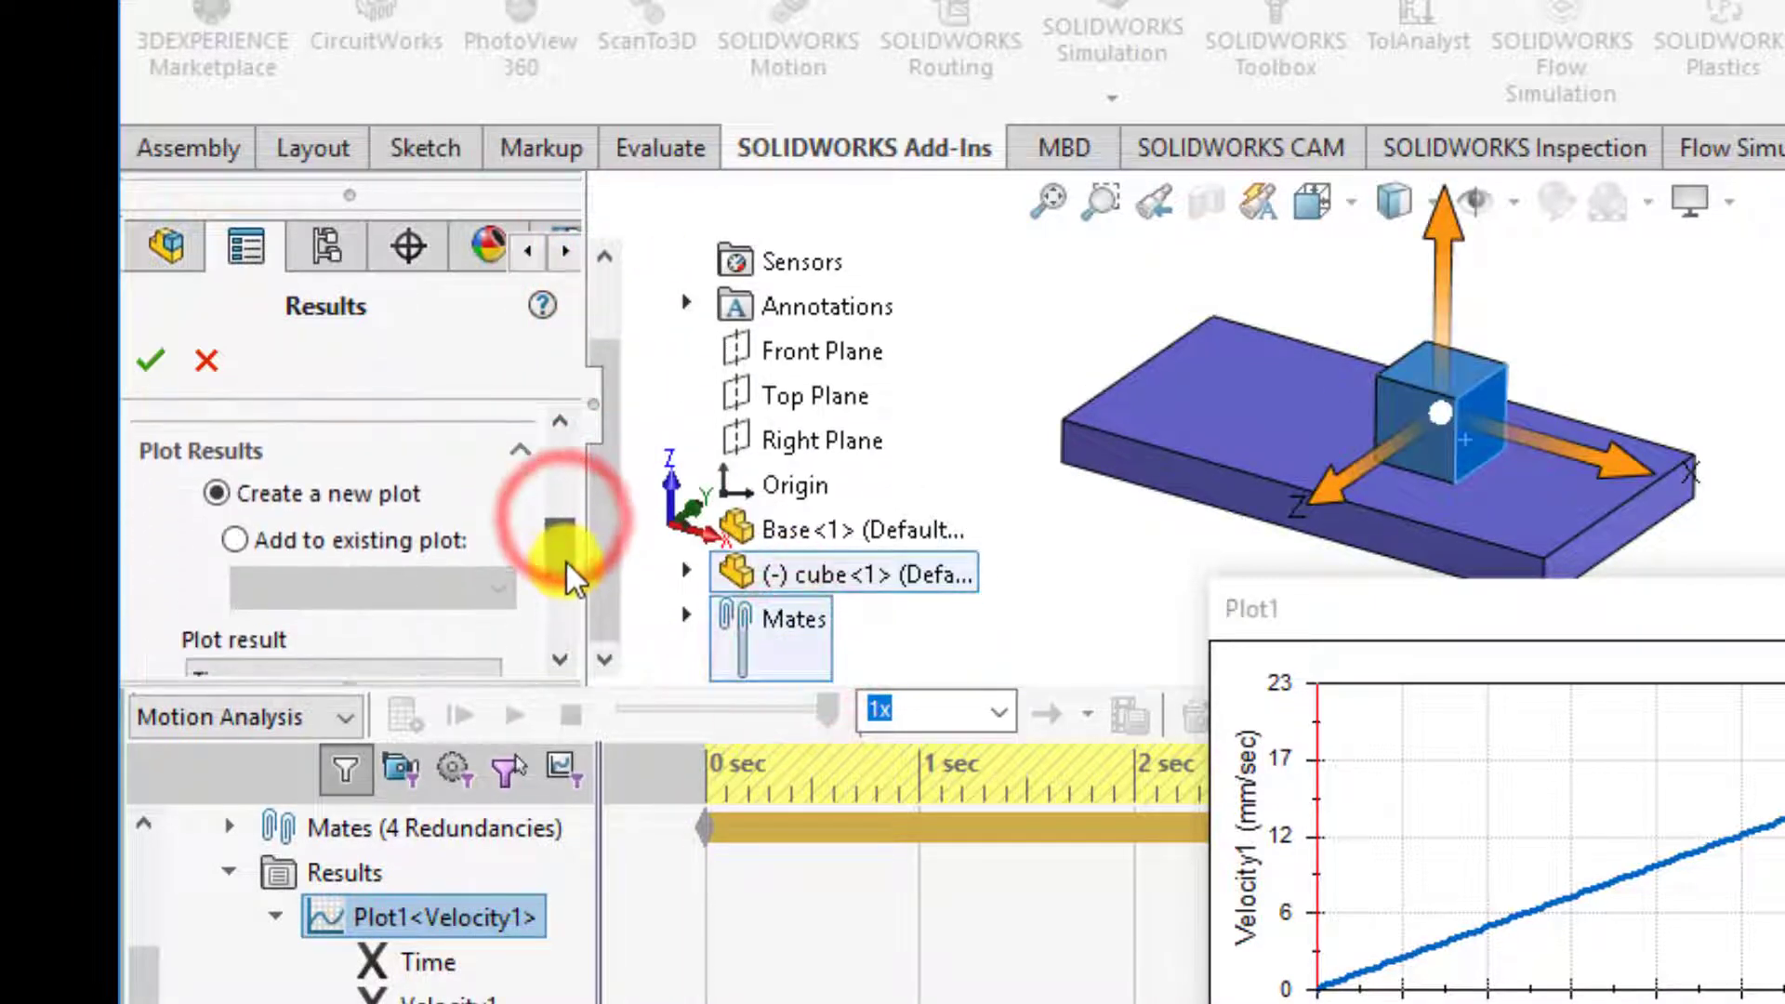
# Step: Add the displacement result to the existing Plot1 and confirm
pyautogui.click(232, 511)
pyautogui.click(290, 550)
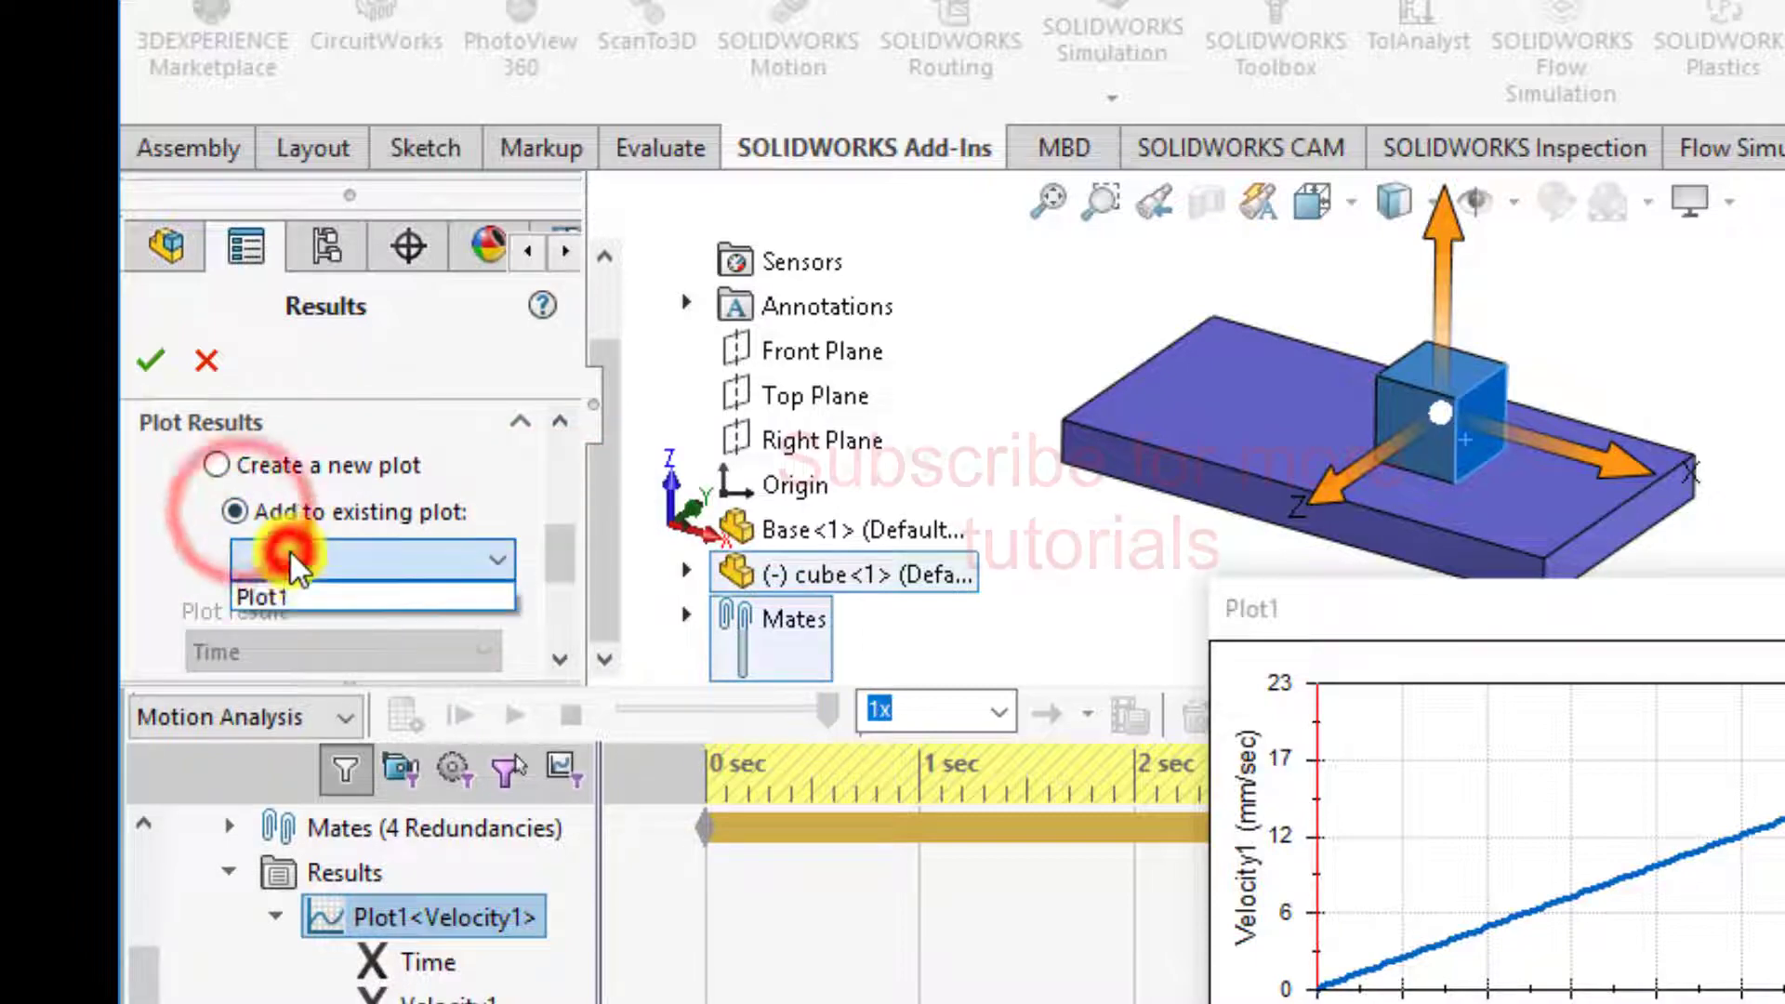
pyautogui.click(270, 595)
pyautogui.moveTo(564, 567); pyautogui.dragTo(563, 650)
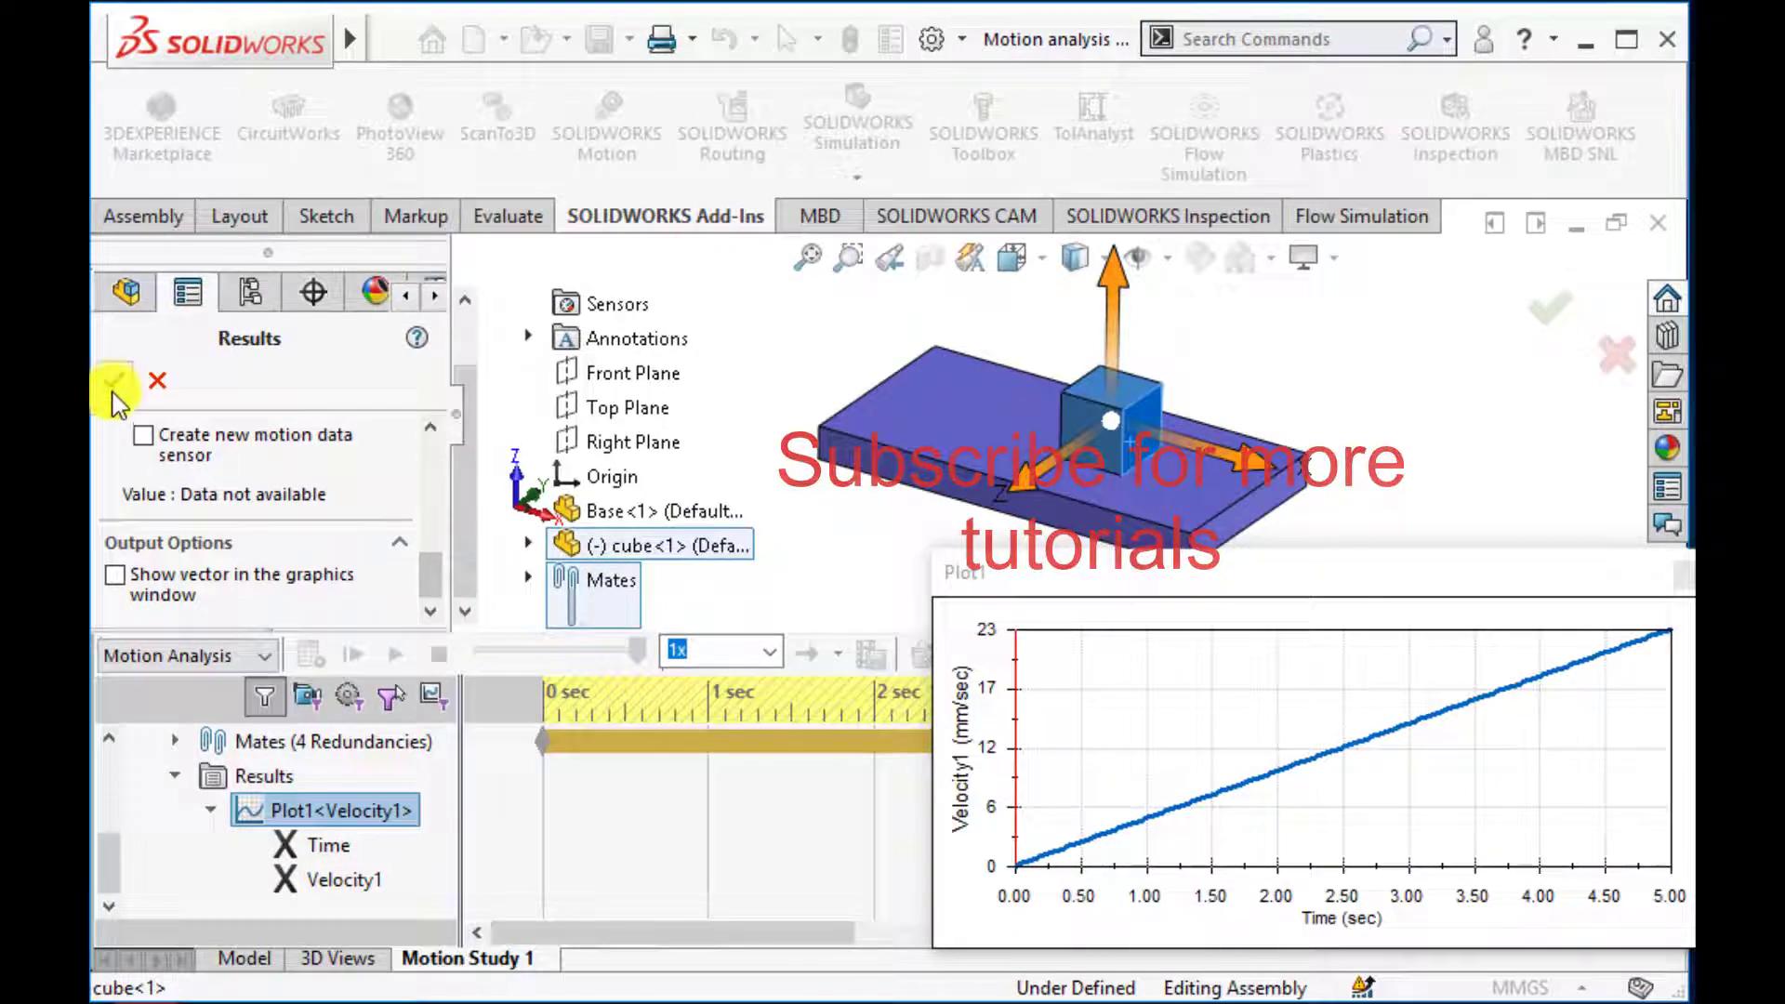
pyautogui.click(115, 379)
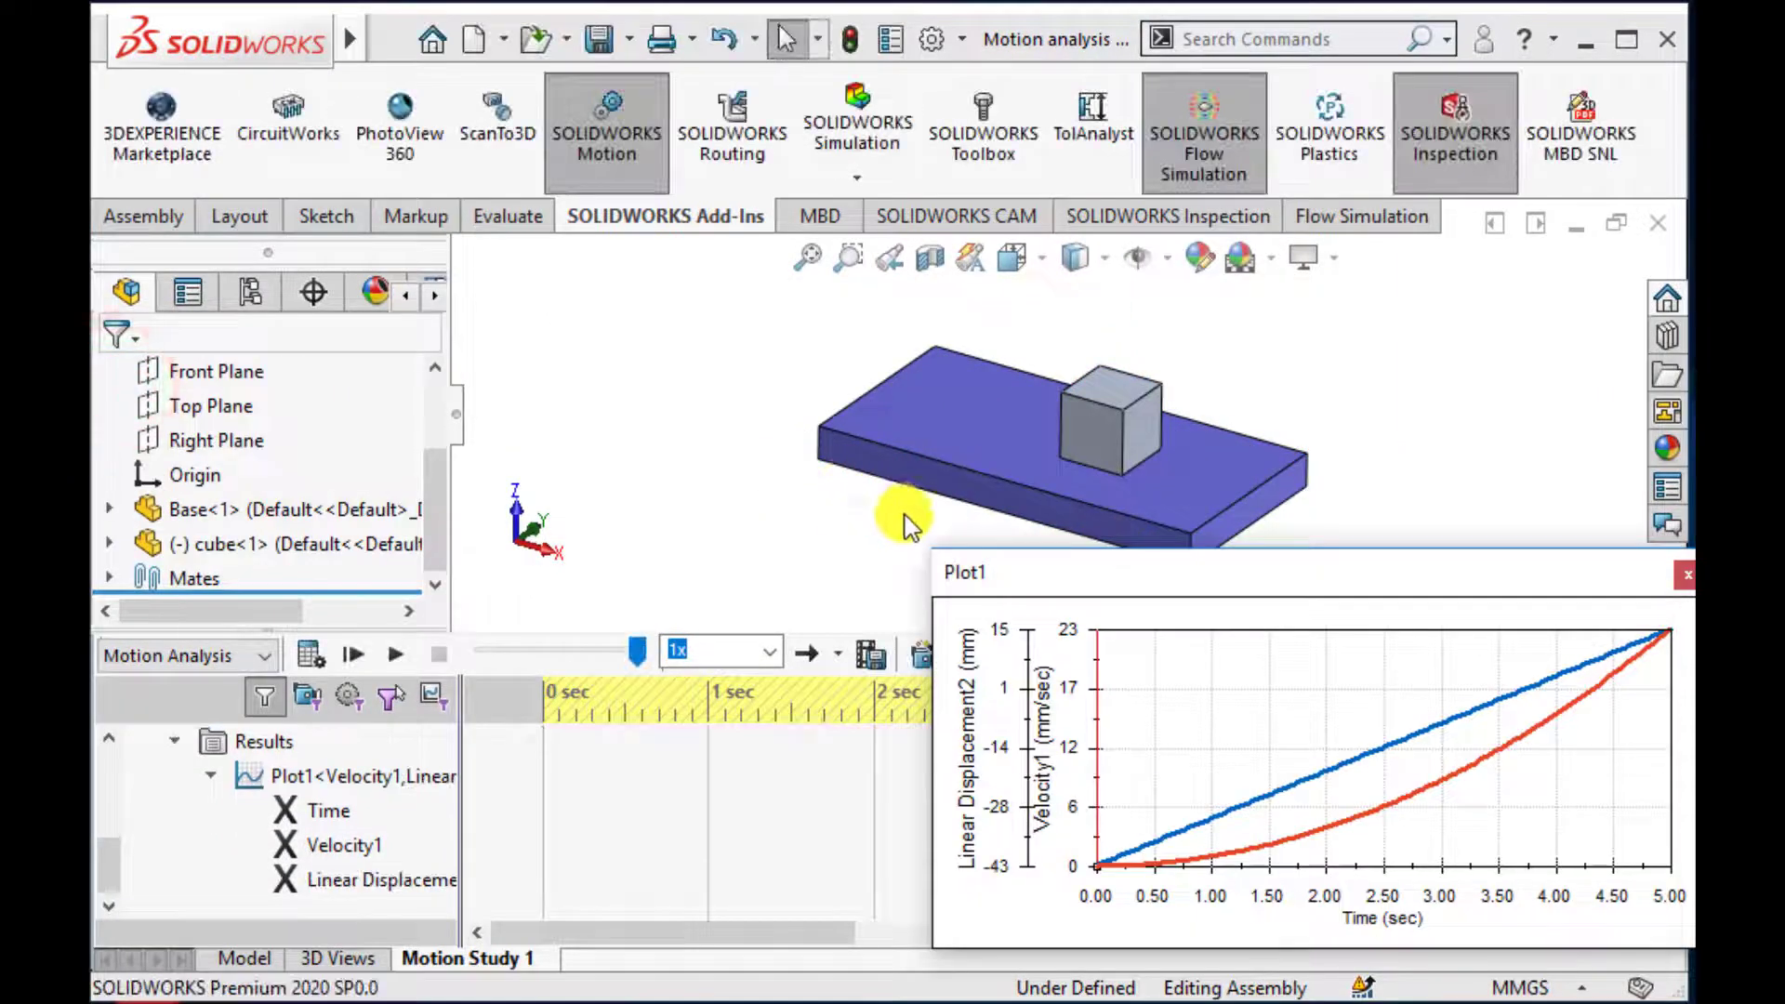
# Step: Replay the motion from the start and read displacement of about 13 mm near 4.86 s on Plot1
pyautogui.click(352, 655)
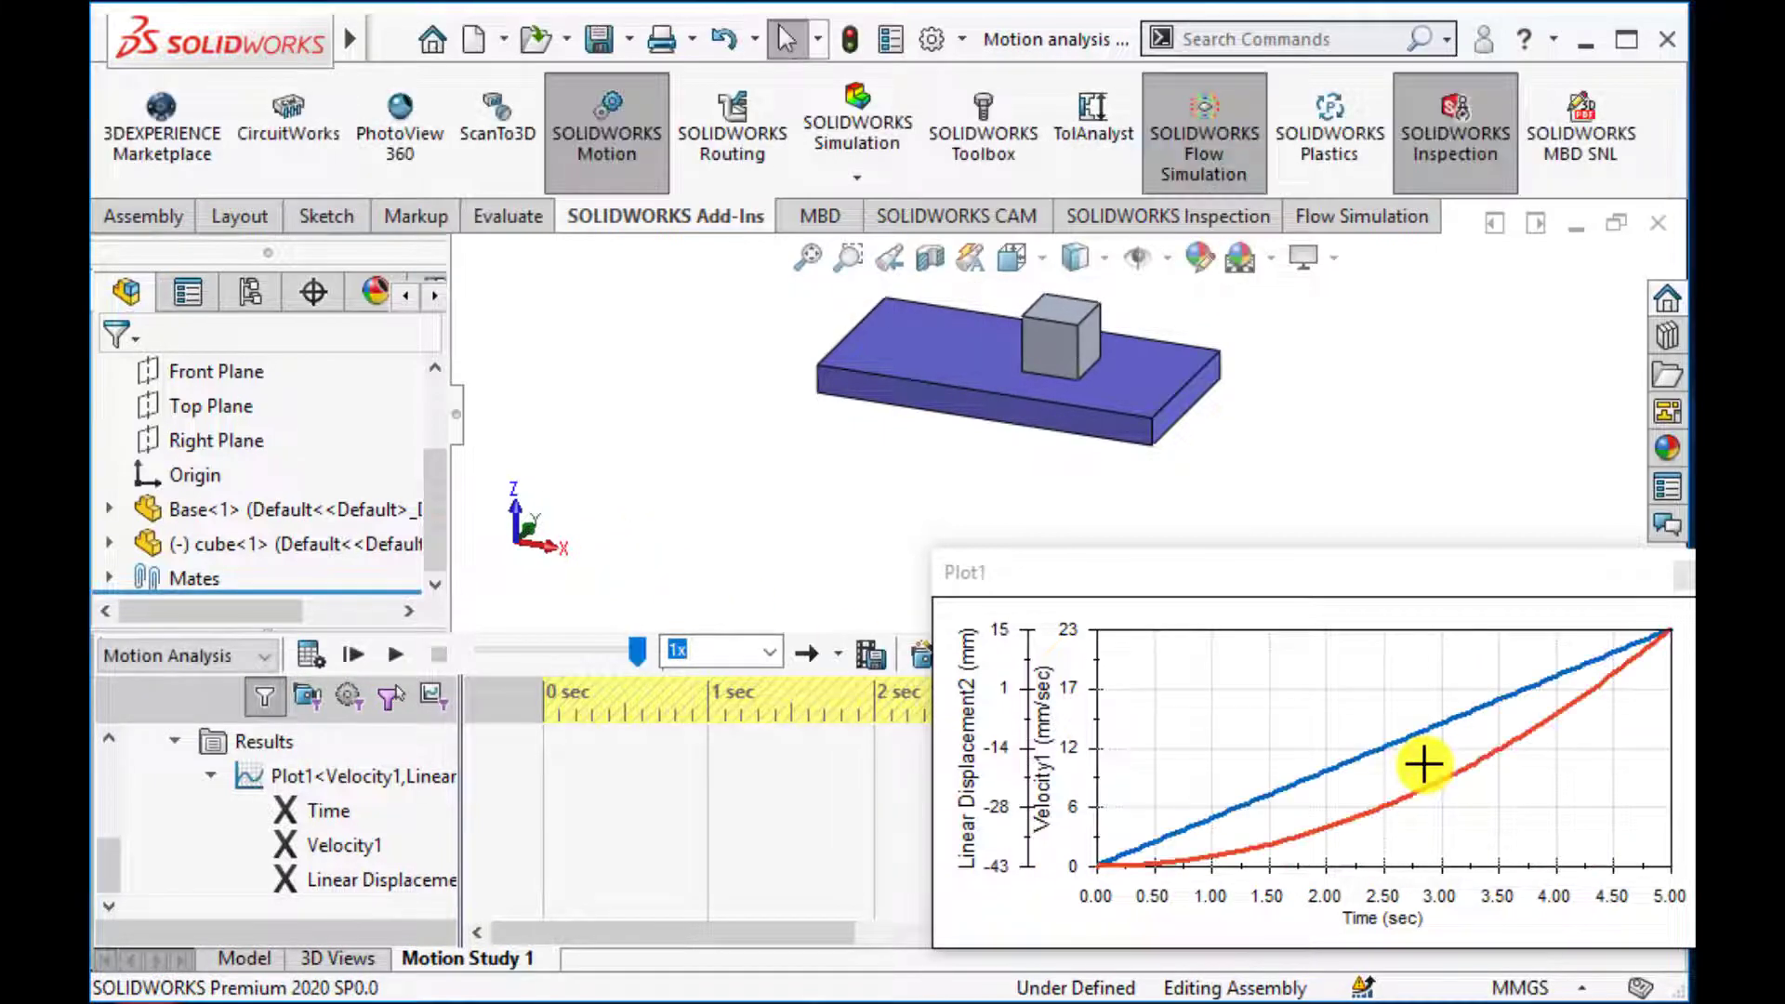
pyautogui.click(1444, 790)
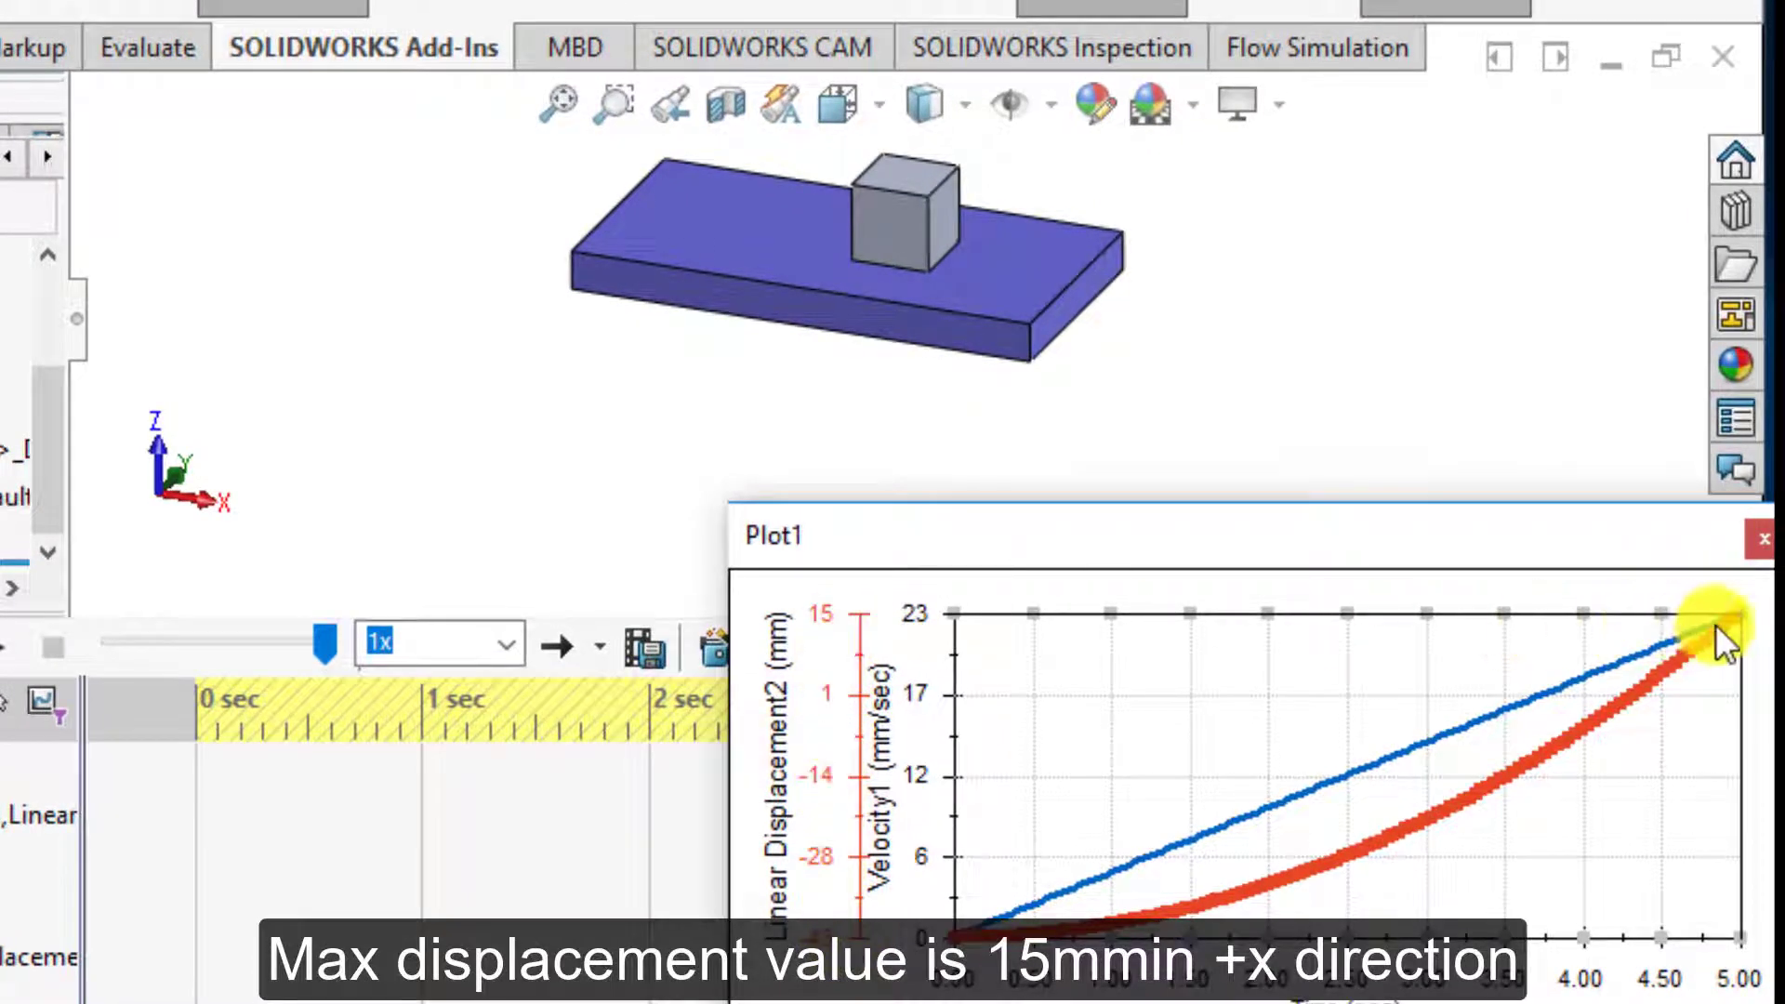
pyautogui.moveTo(1668, 636)
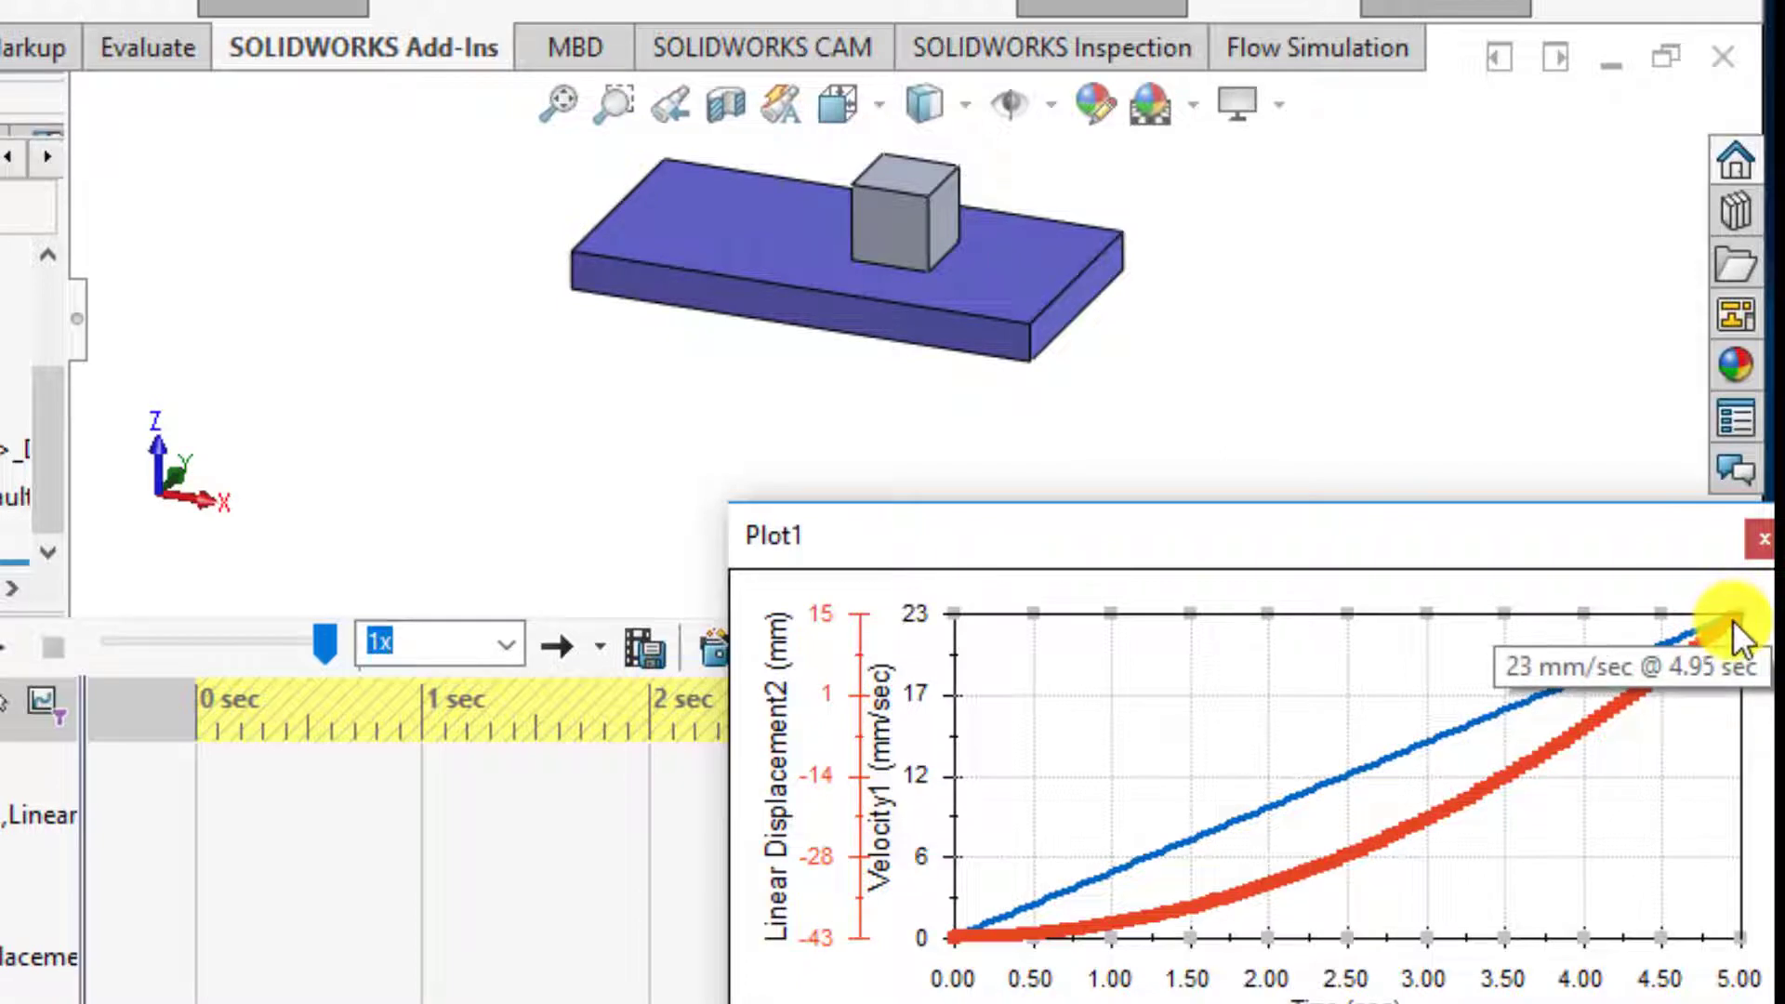
pyautogui.click(1724, 640)
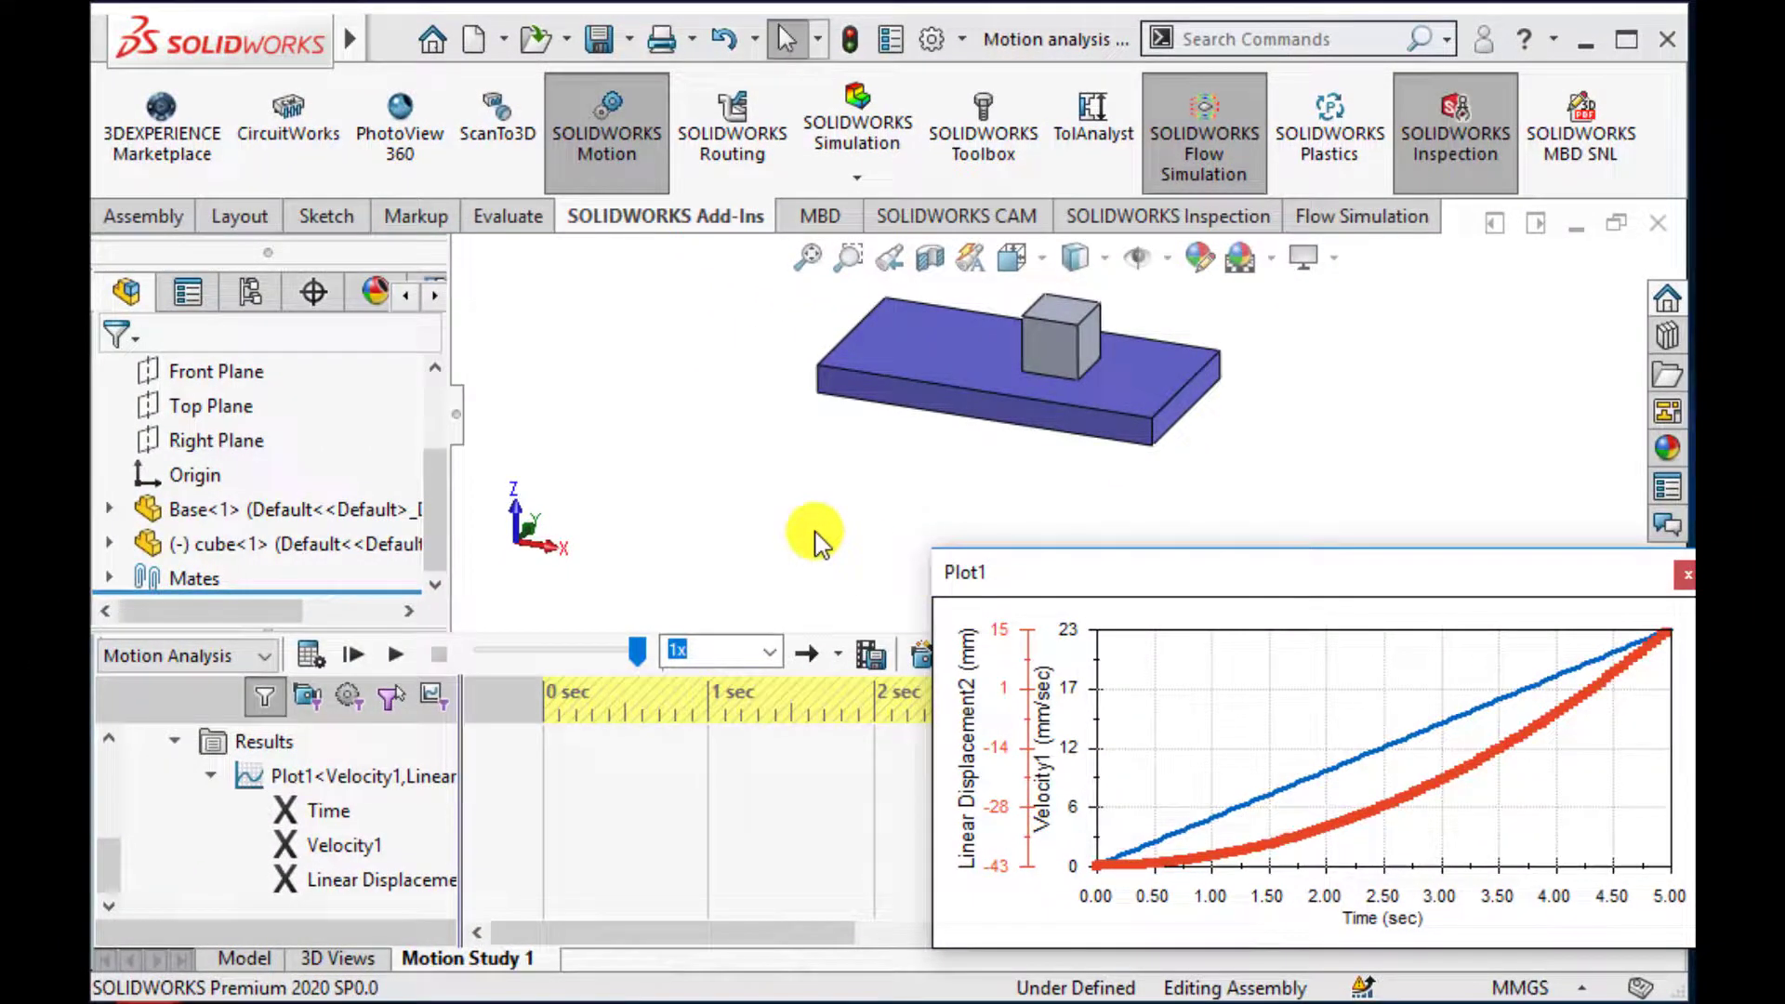
pyautogui.moveTo(1115, 579)
pyautogui.mouseDown()
pyautogui.moveTo(227, 590)
pyautogui.moveTo(275, 602)
pyautogui.mouseUp()
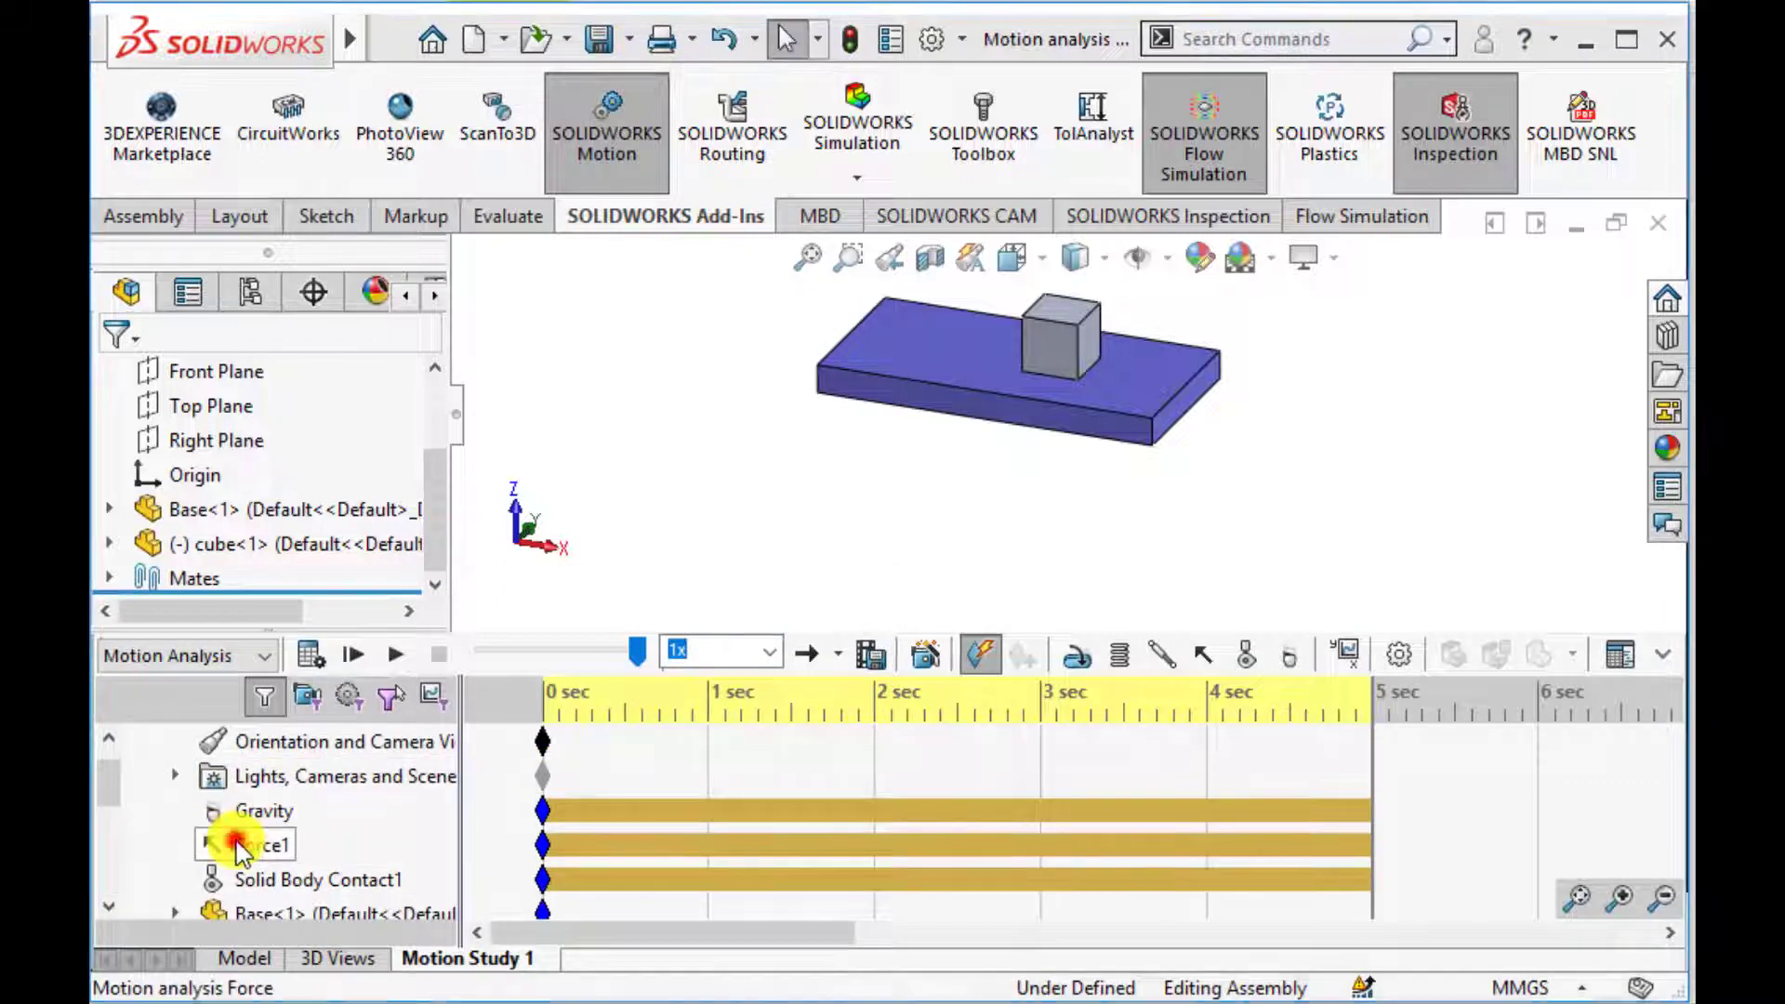
# Step: Change Force1's magnitude from 0.0001 N to 0.0002 N and recalculate the study
pyautogui.rightClick(240, 846)
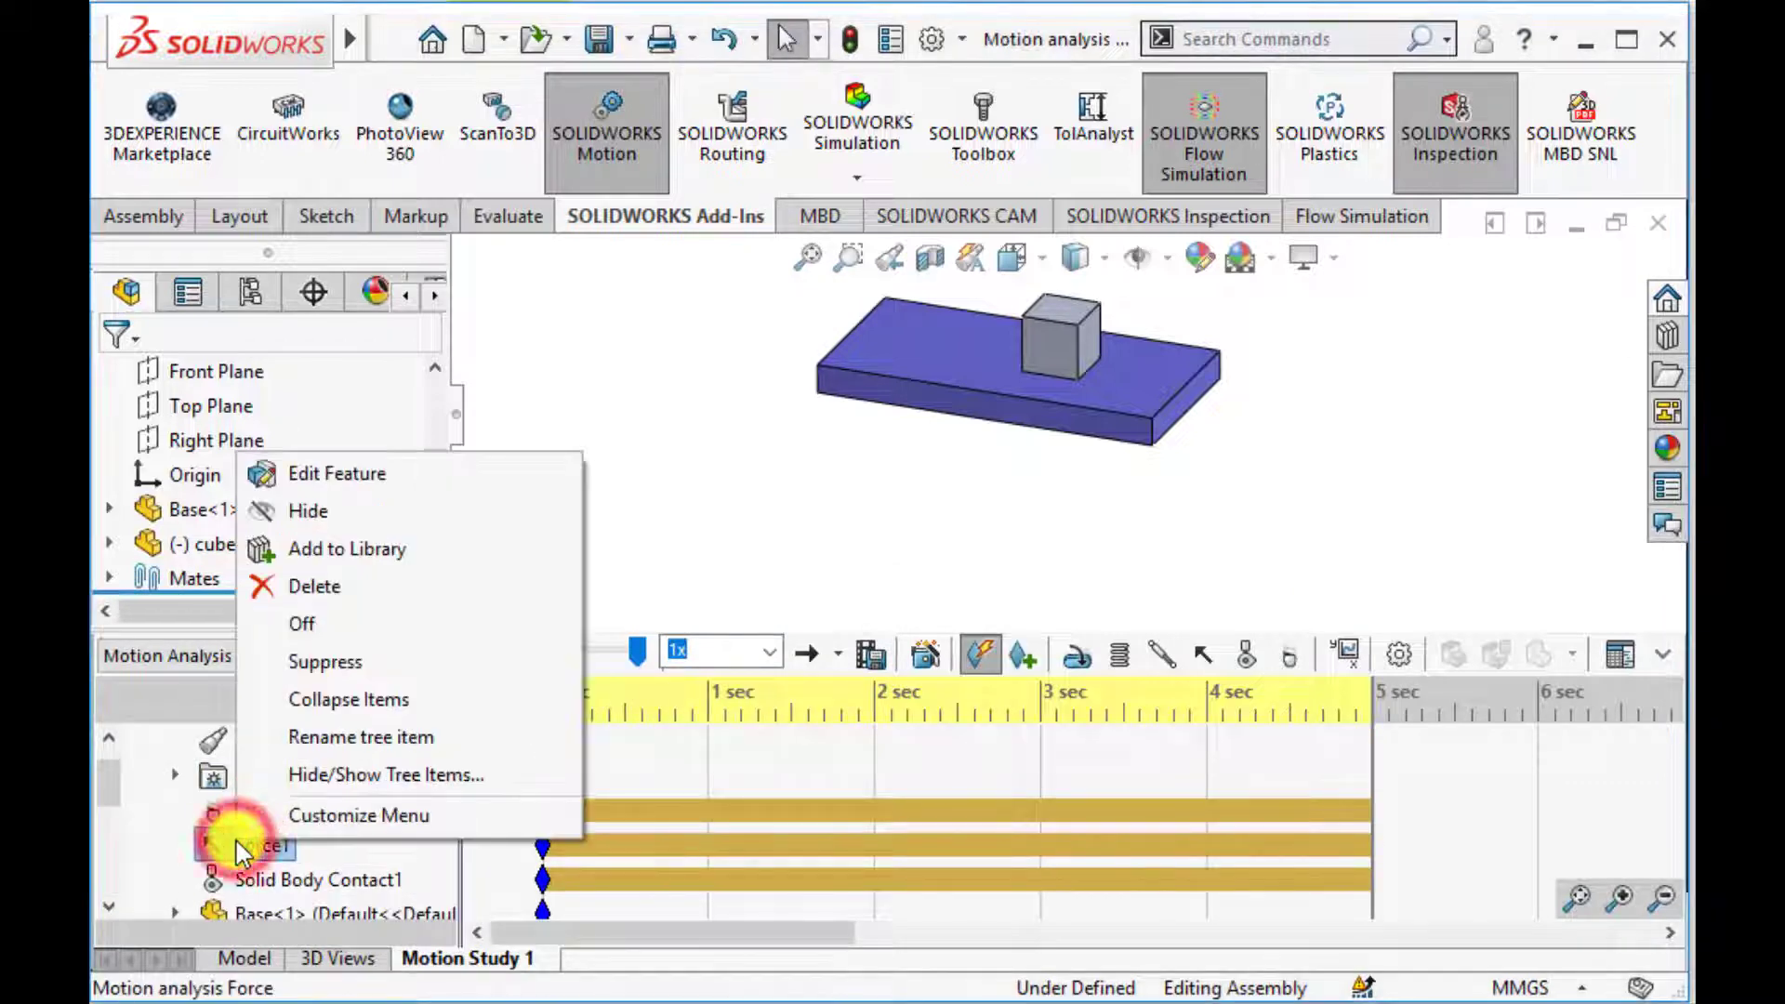
pyautogui.click(333, 473)
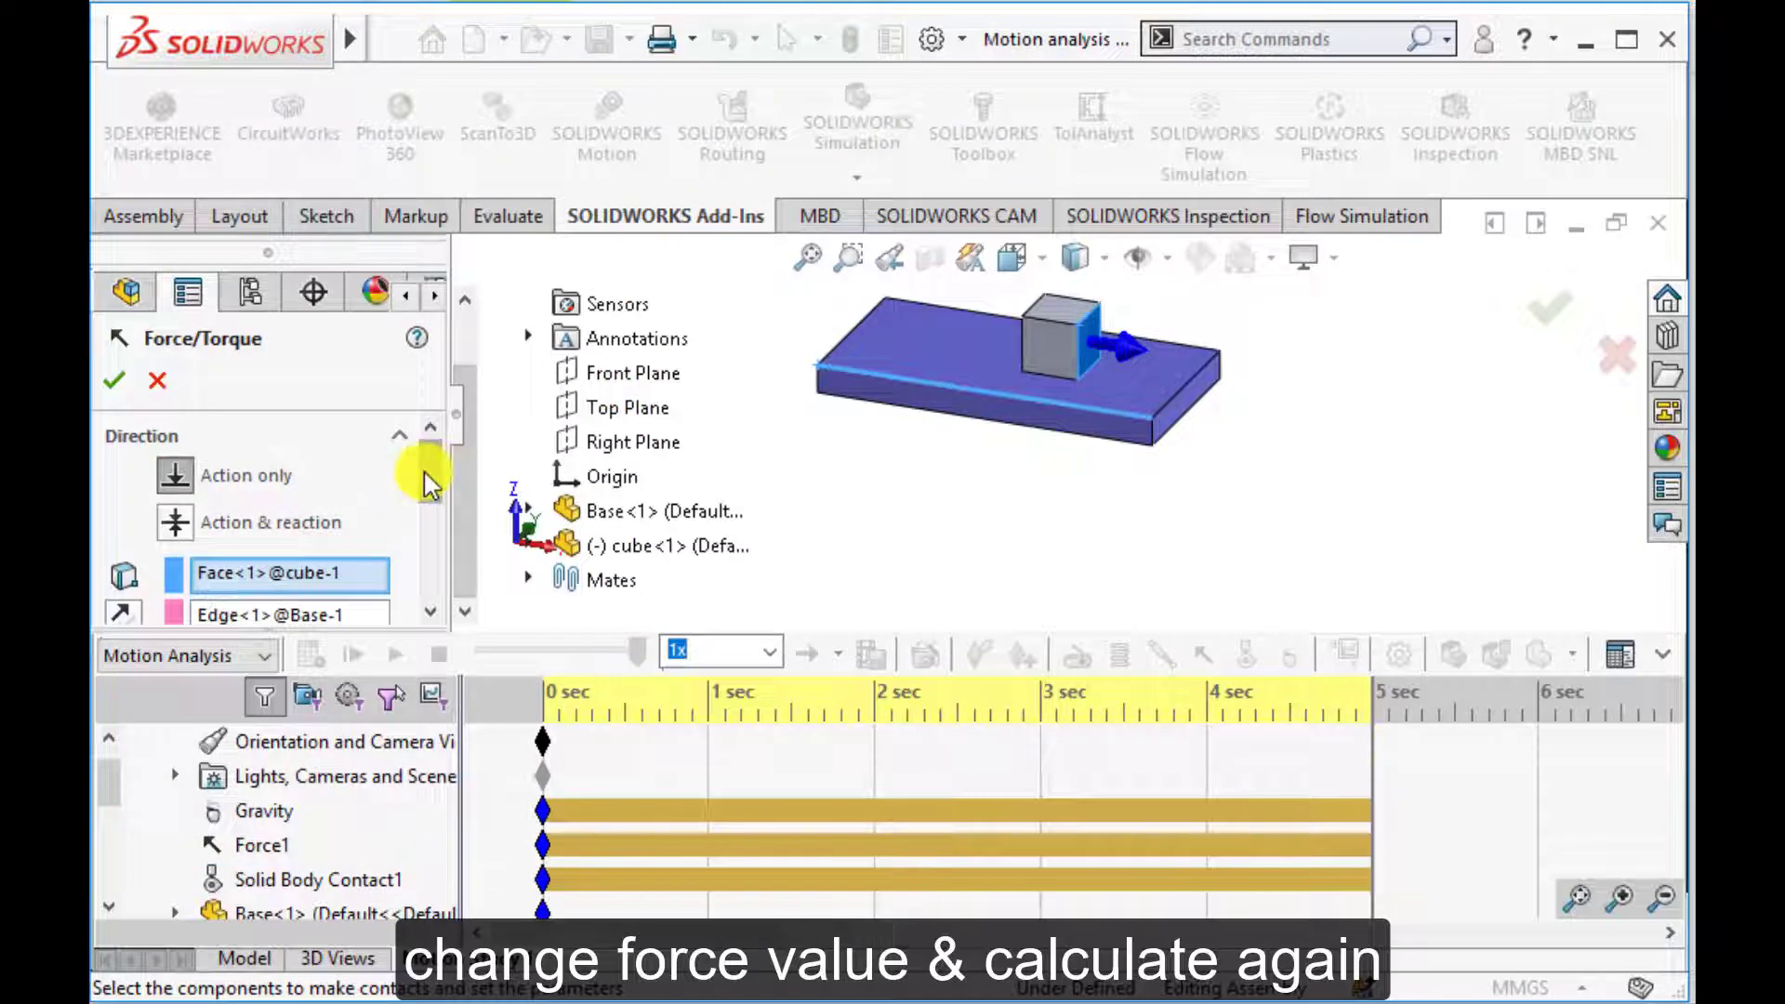
pyautogui.moveTo(425, 472); pyautogui.dragTo(427, 558)
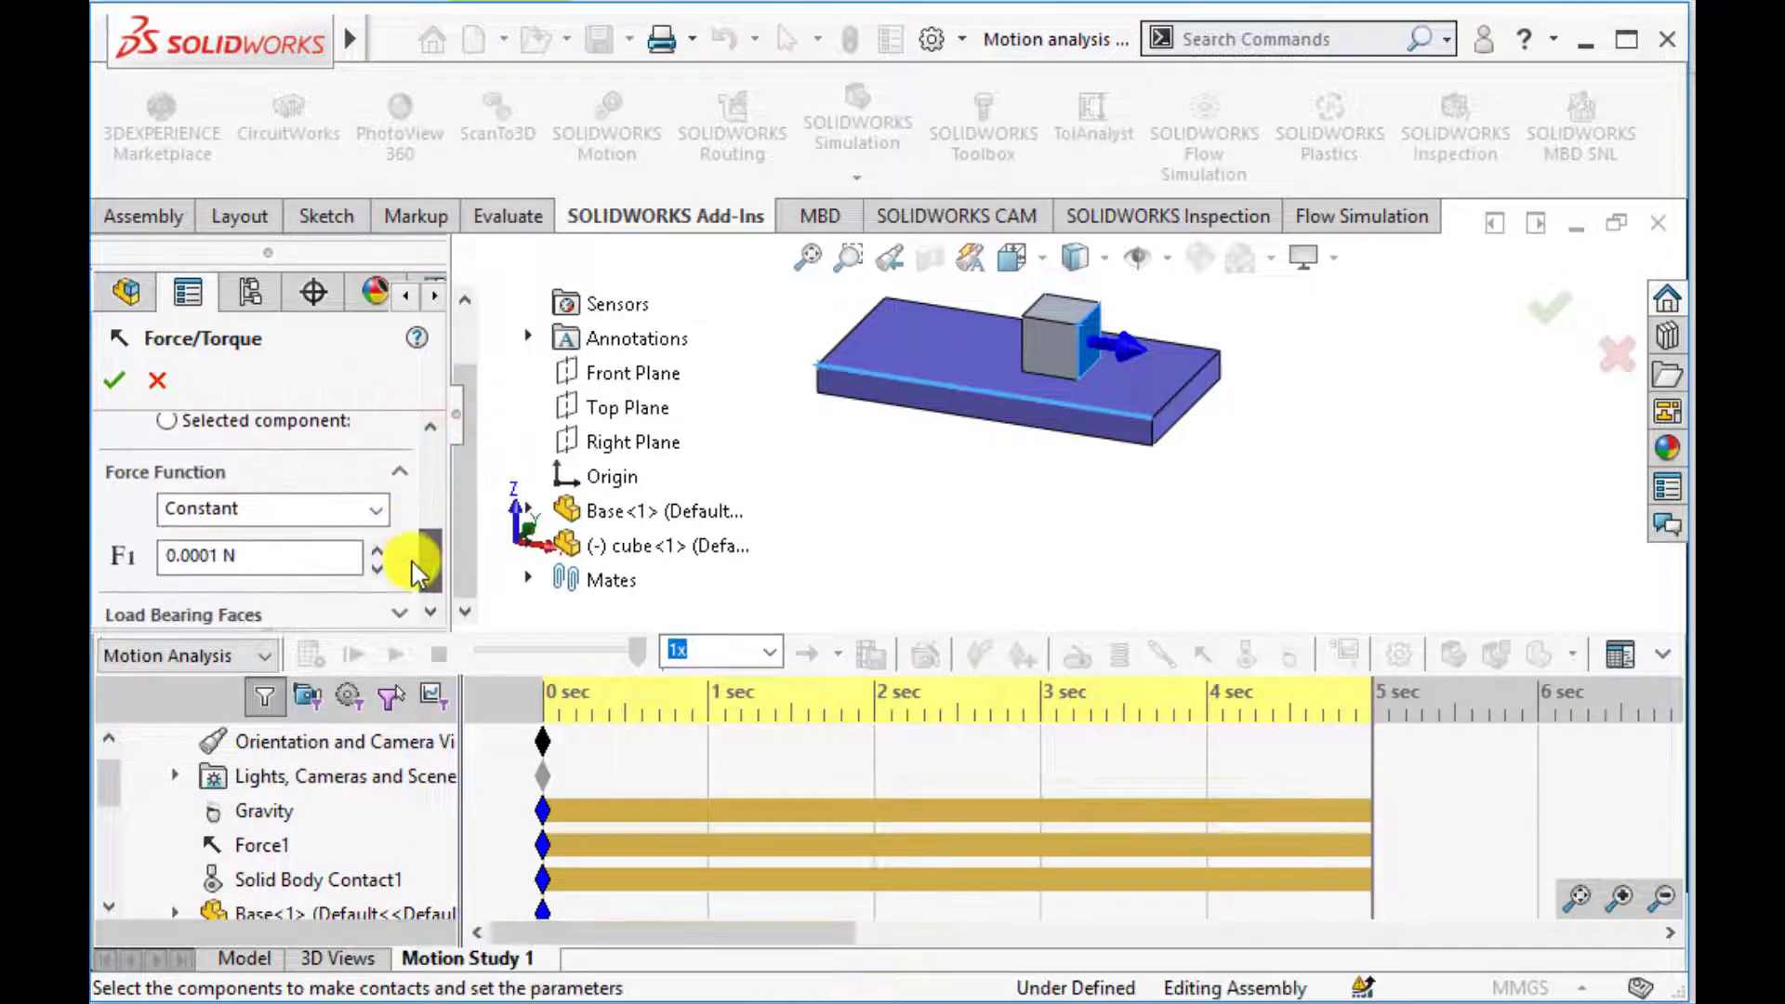
pyautogui.click(217, 560)
pyautogui.write('2')
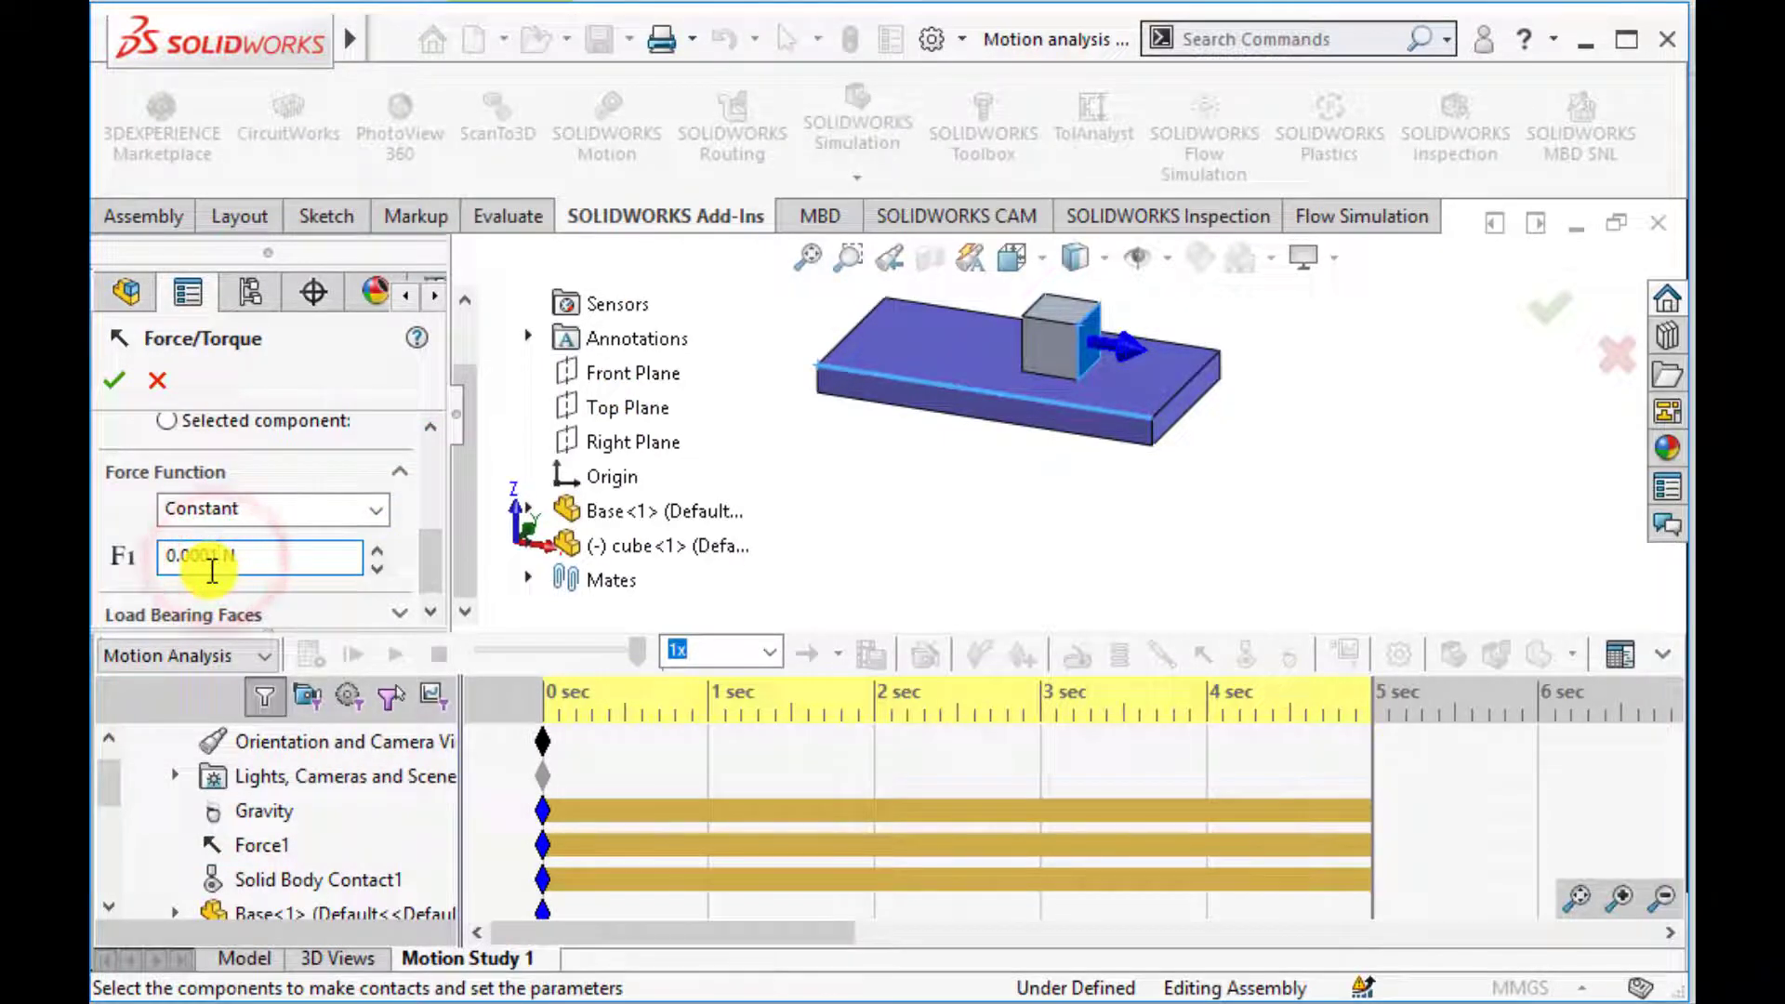
pyautogui.click(107, 381)
pyautogui.click(309, 655)
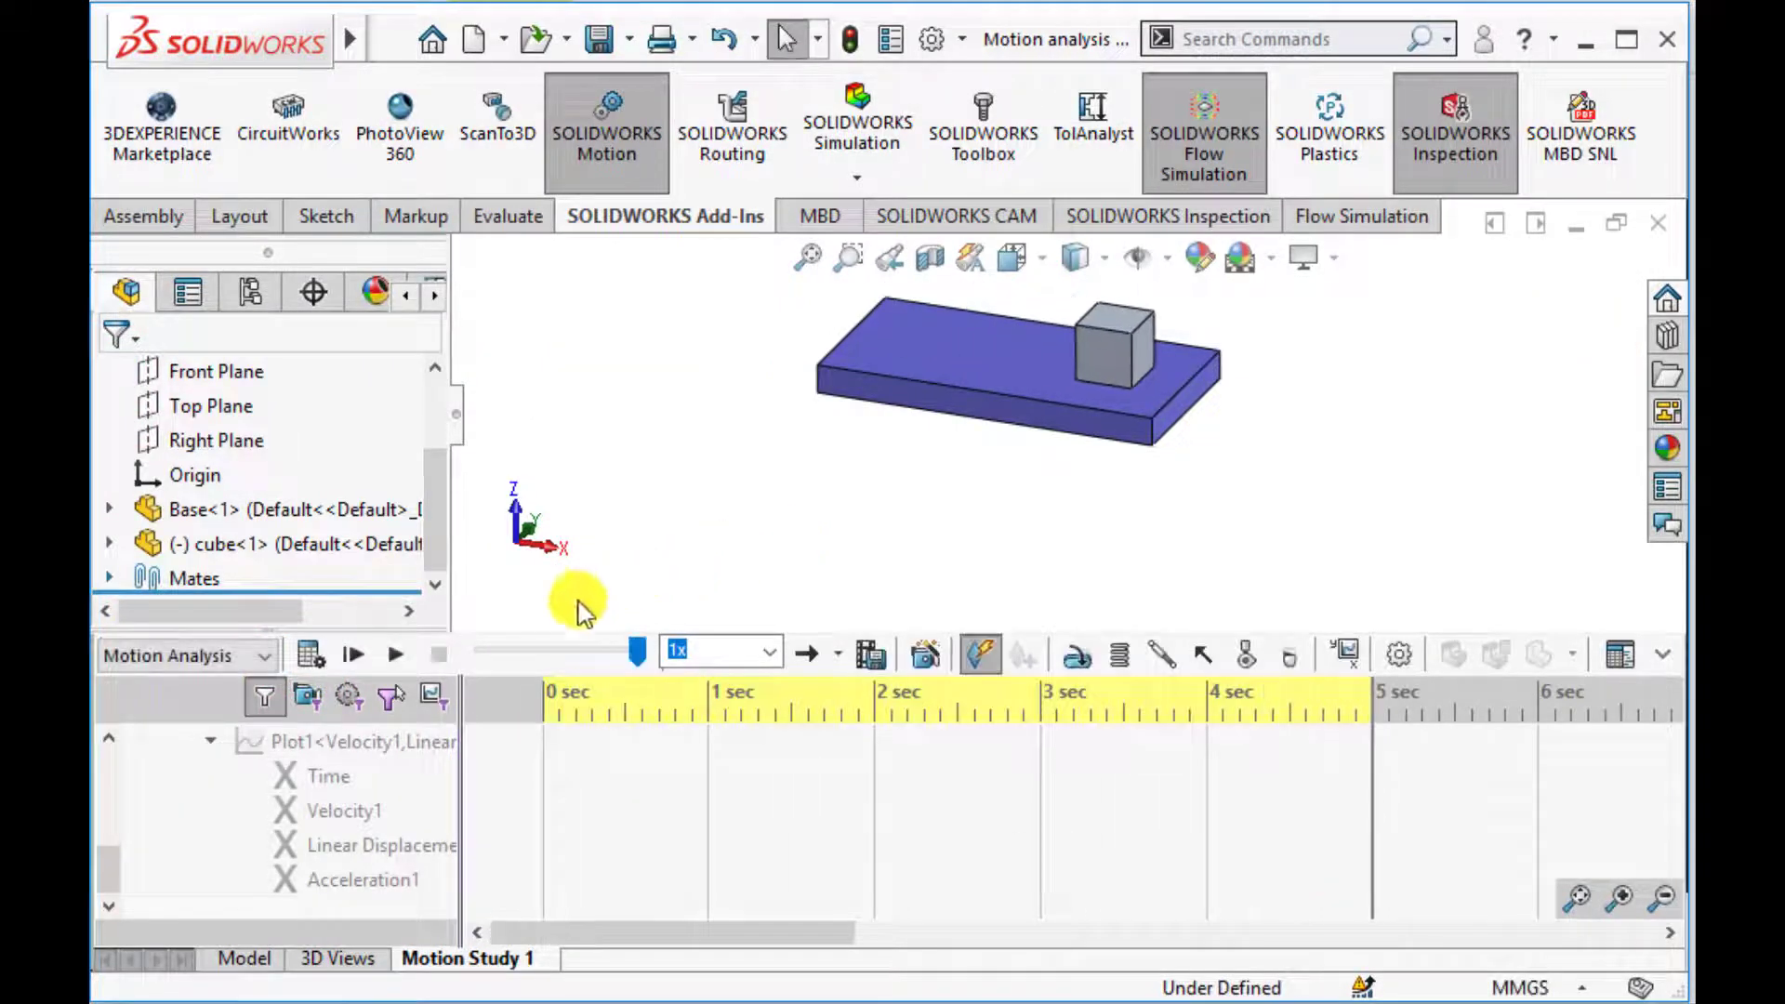
# Step: Show Plot1 again and read its values near 3.6 s
pyautogui.rightClick(309, 757)
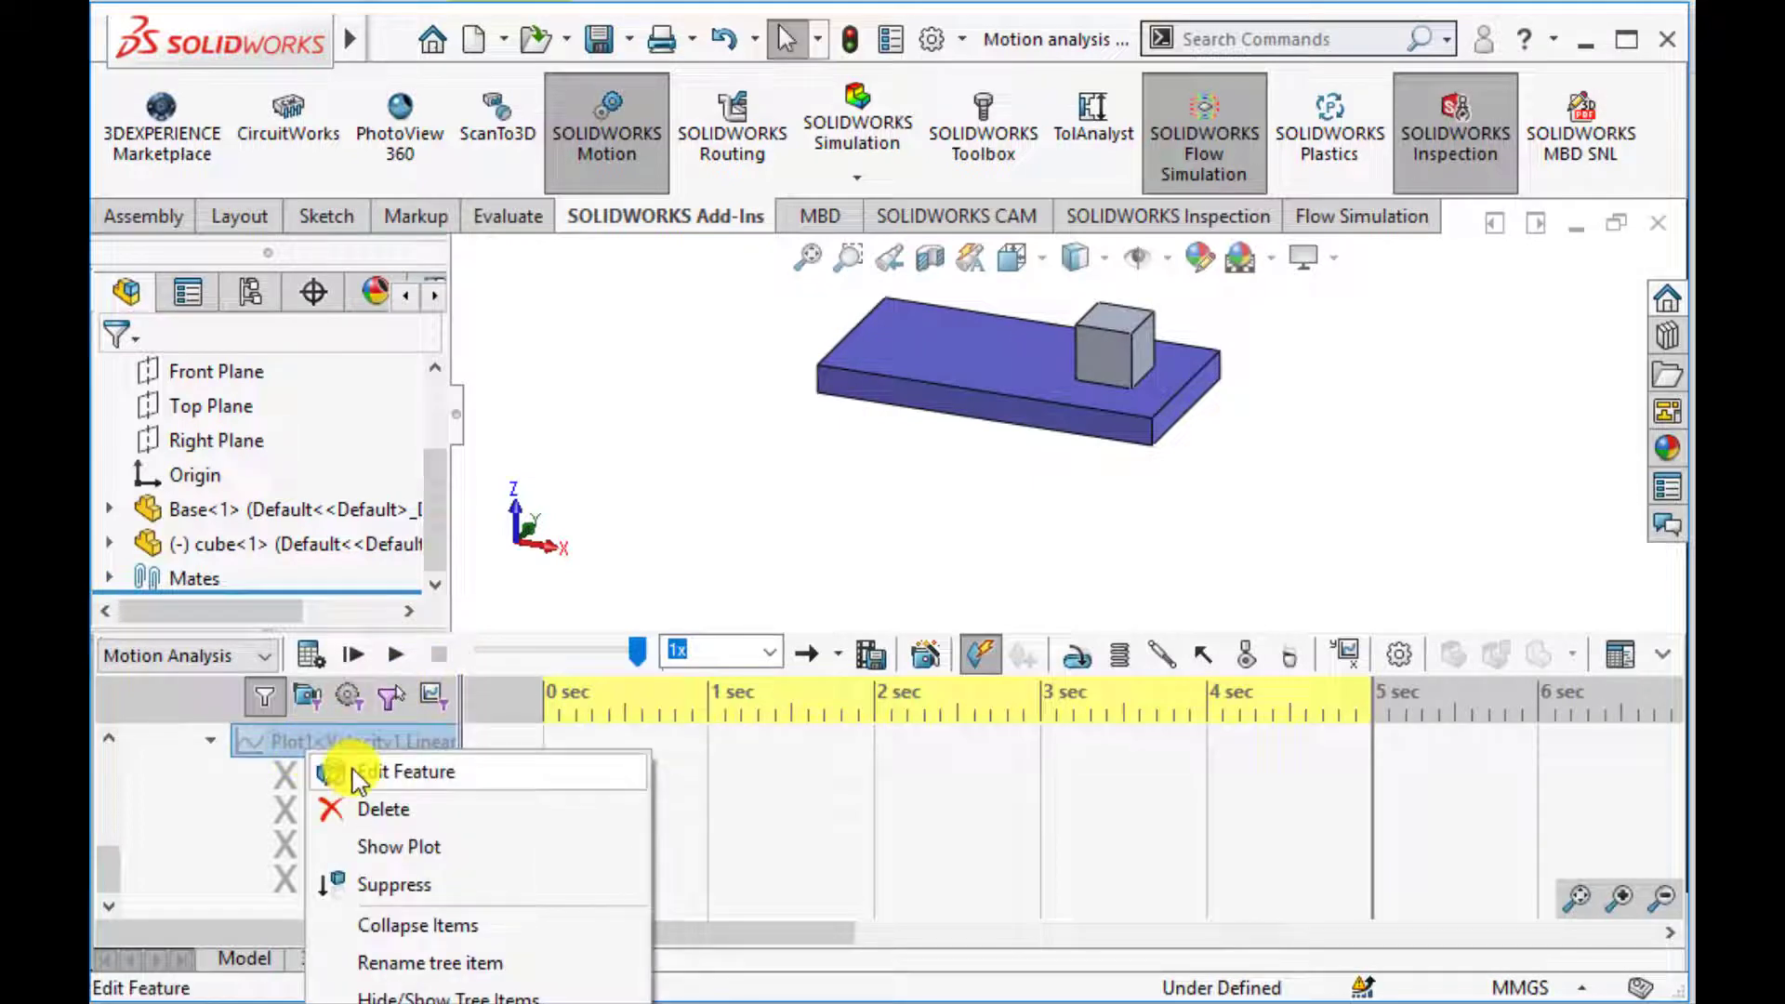
pyautogui.click(386, 848)
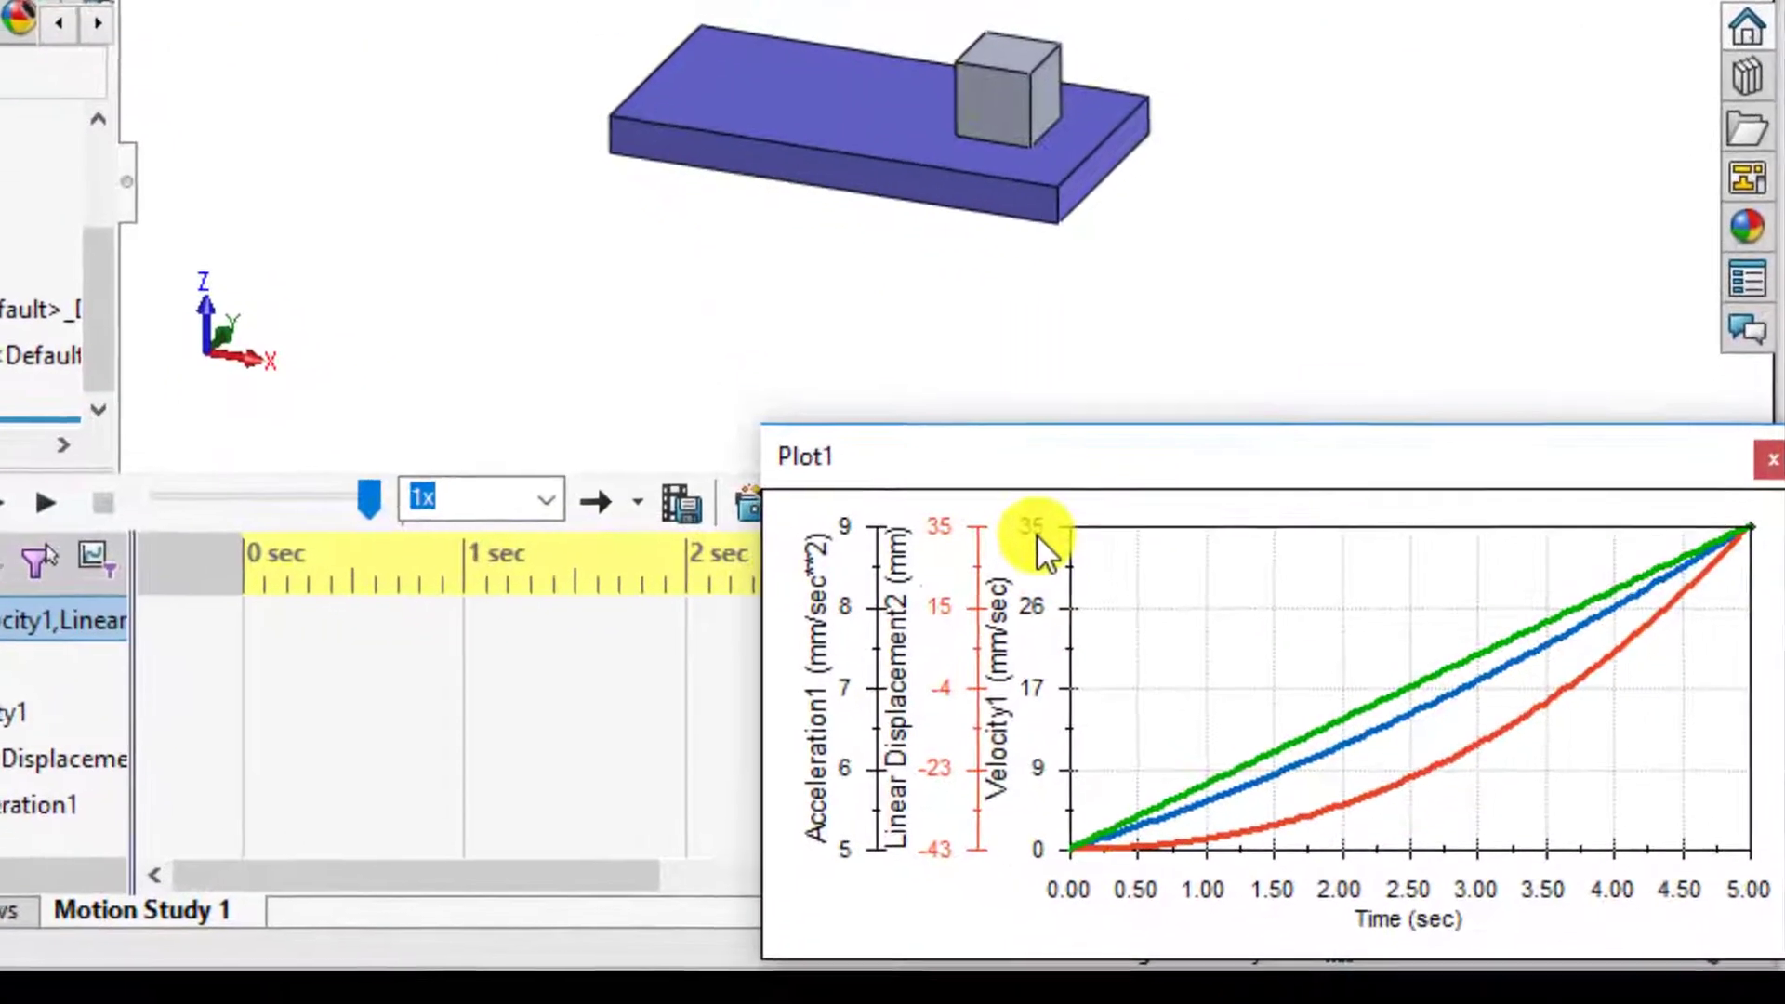
pyautogui.moveTo(1737, 547)
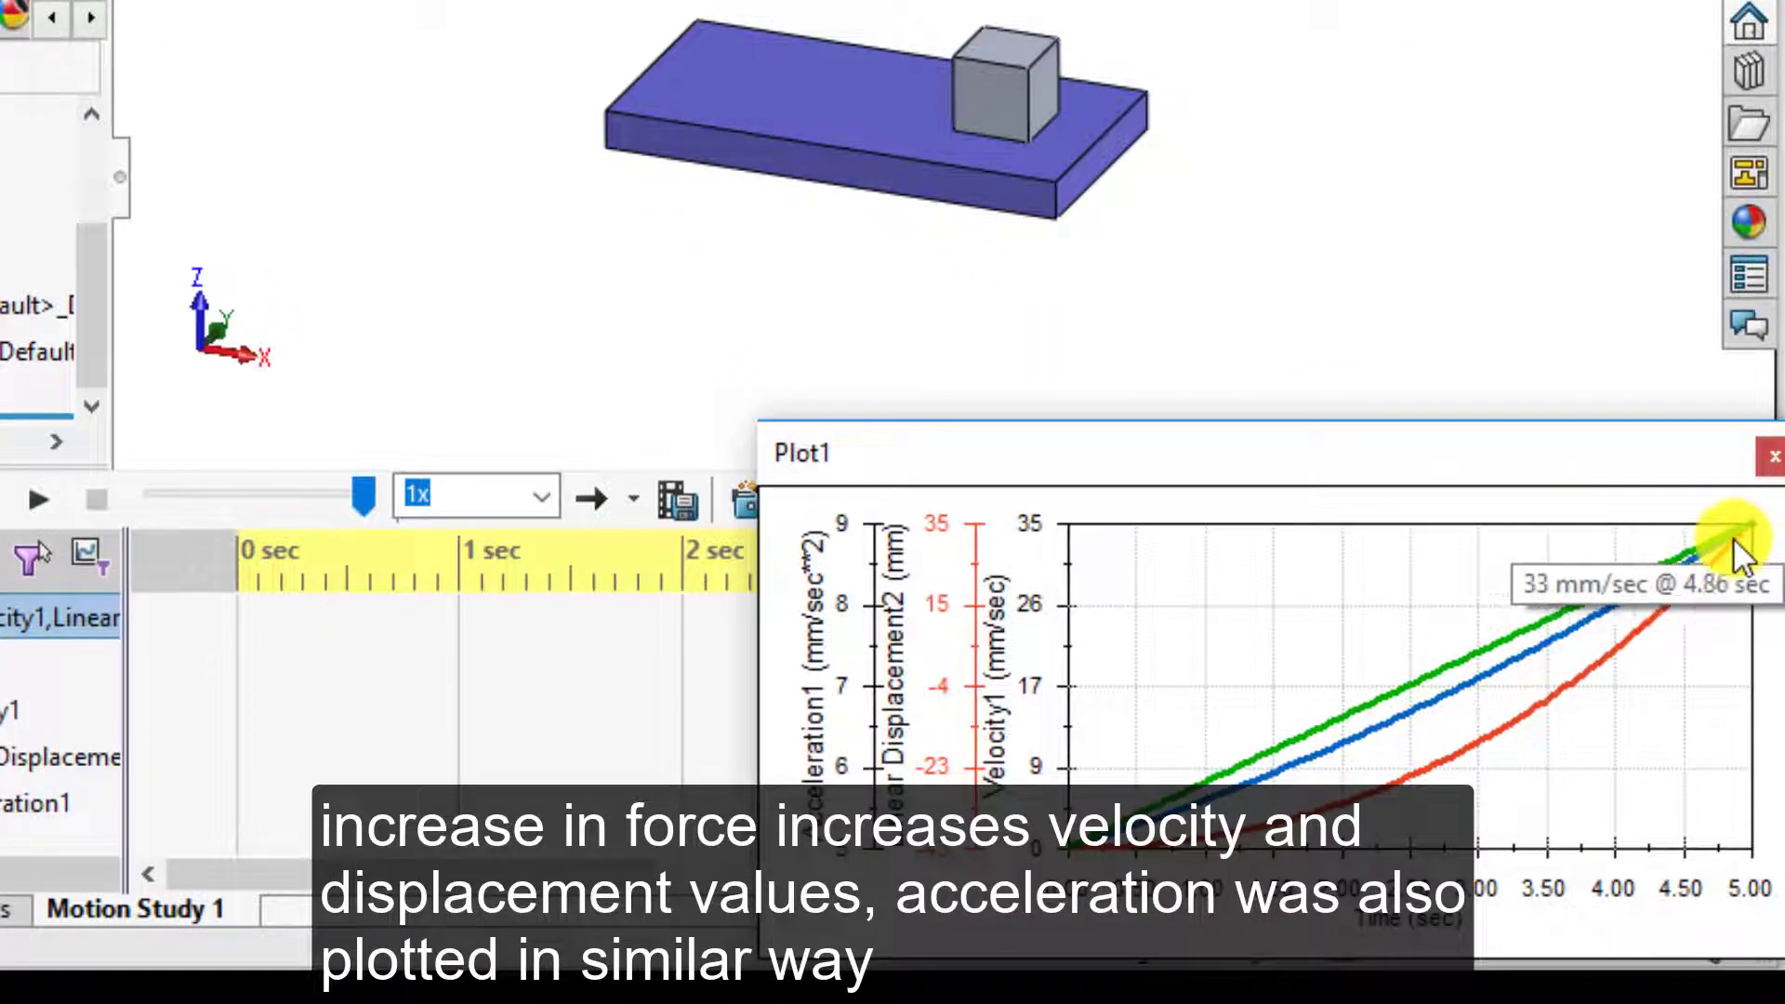
pyautogui.click(1570, 642)
pyautogui.click(1552, 646)
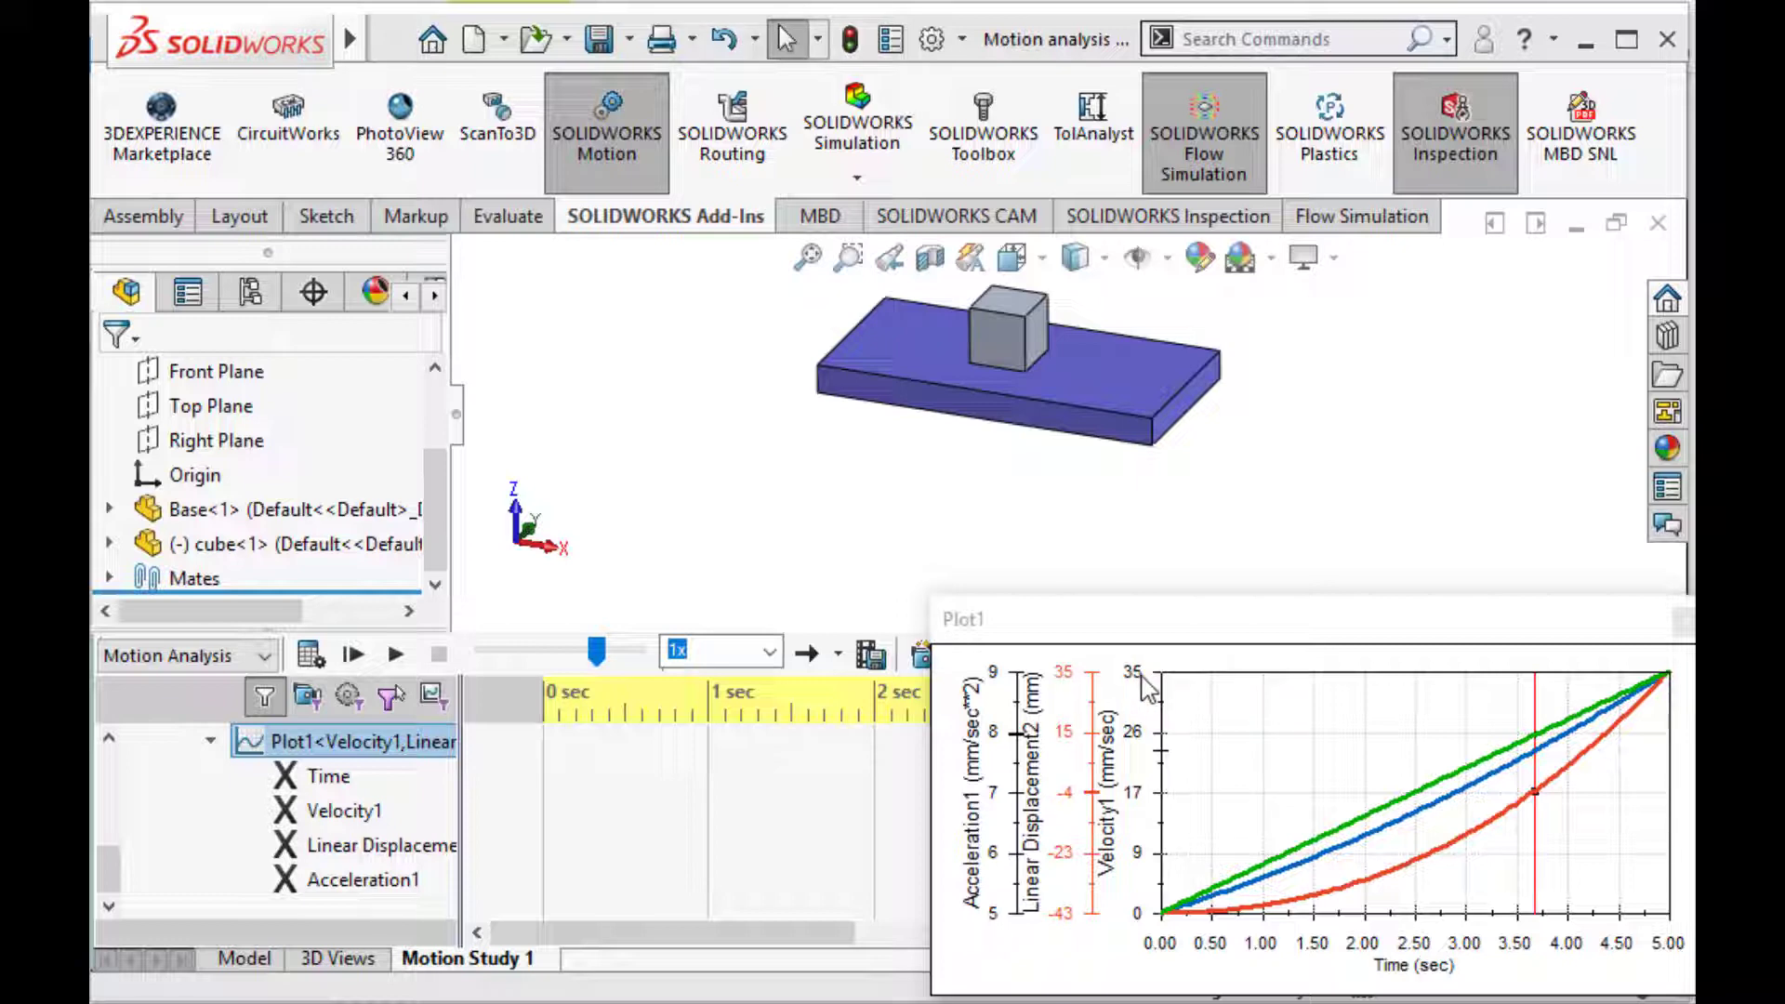
# Step: Move the time marker to about 1.85, 2.45, 2.35 and 2.50 s to read values
pyautogui.click(1349, 820)
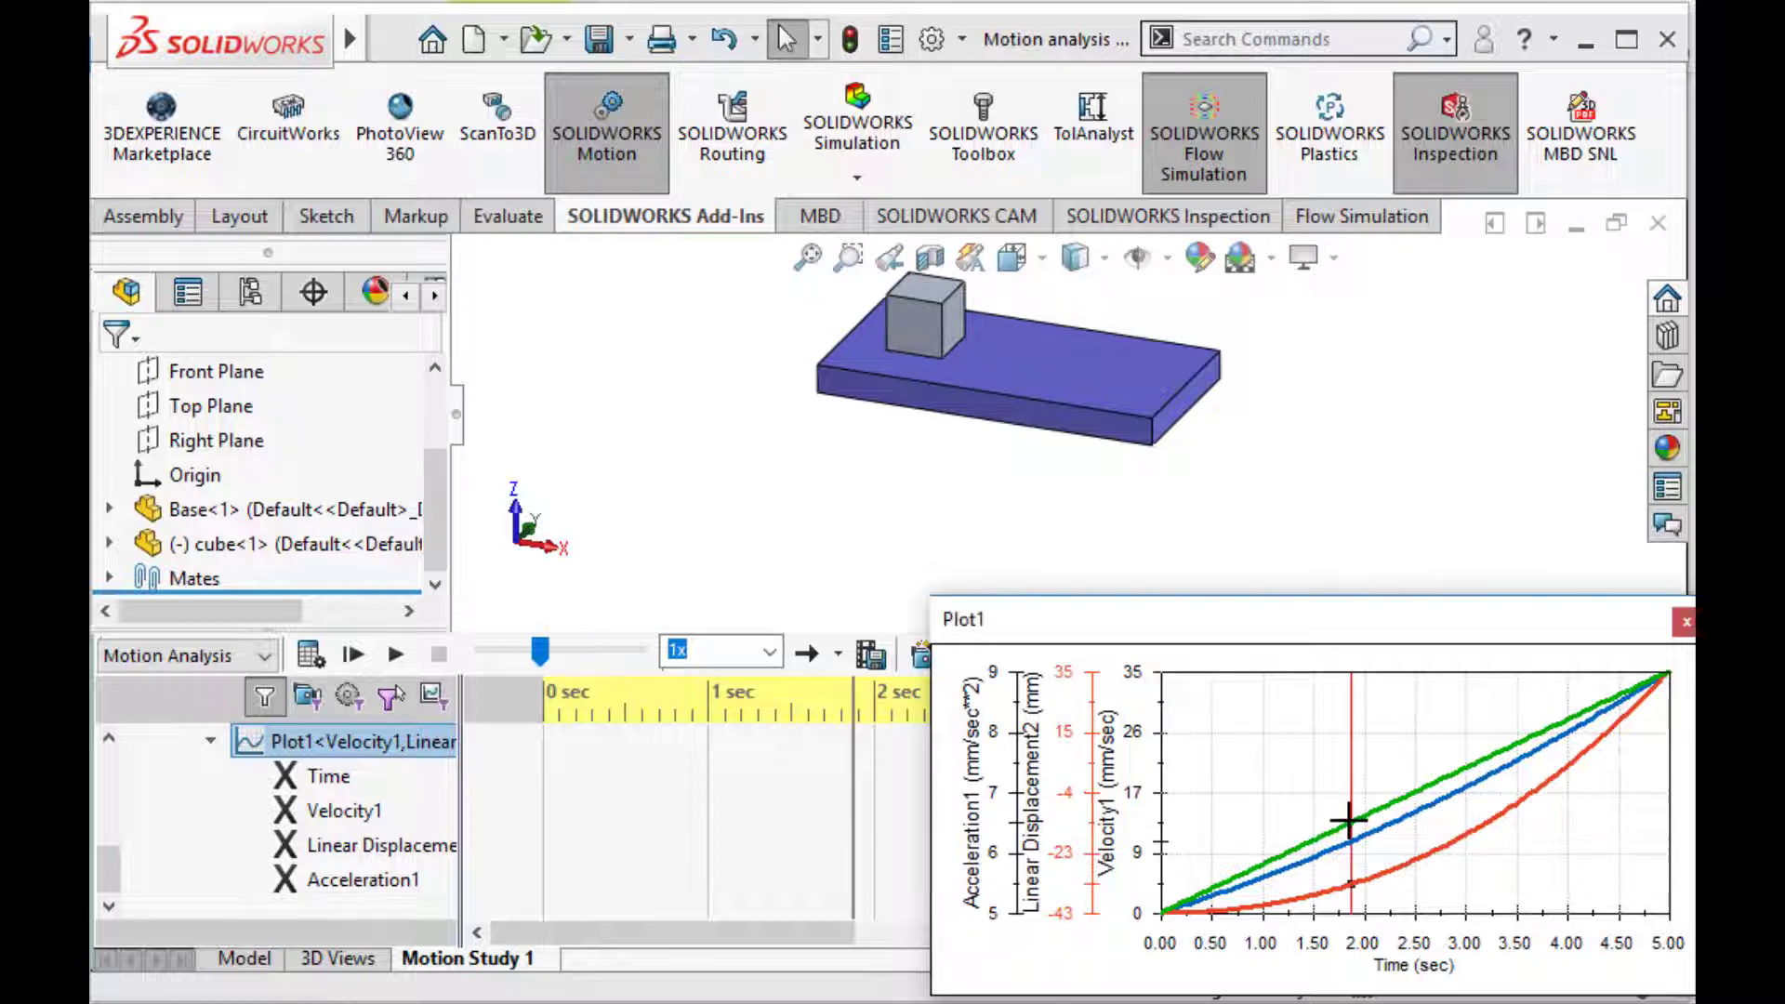
pyautogui.moveTo(1406, 809)
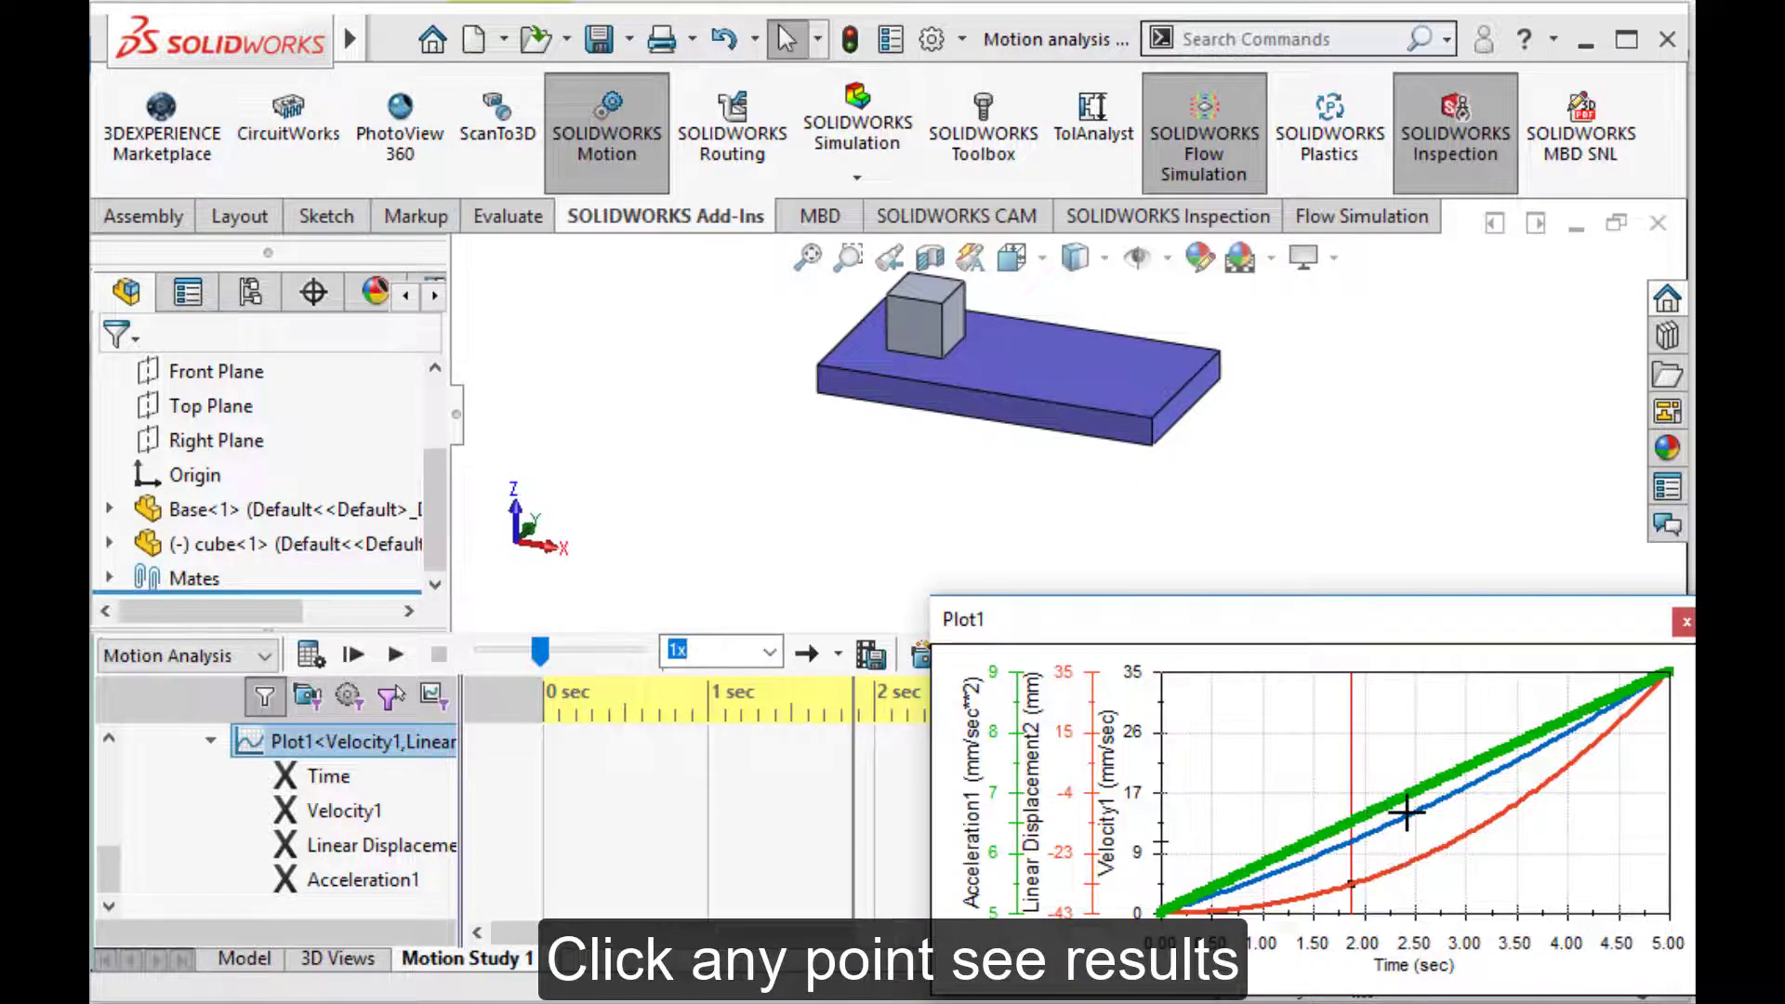
pyautogui.click(1404, 818)
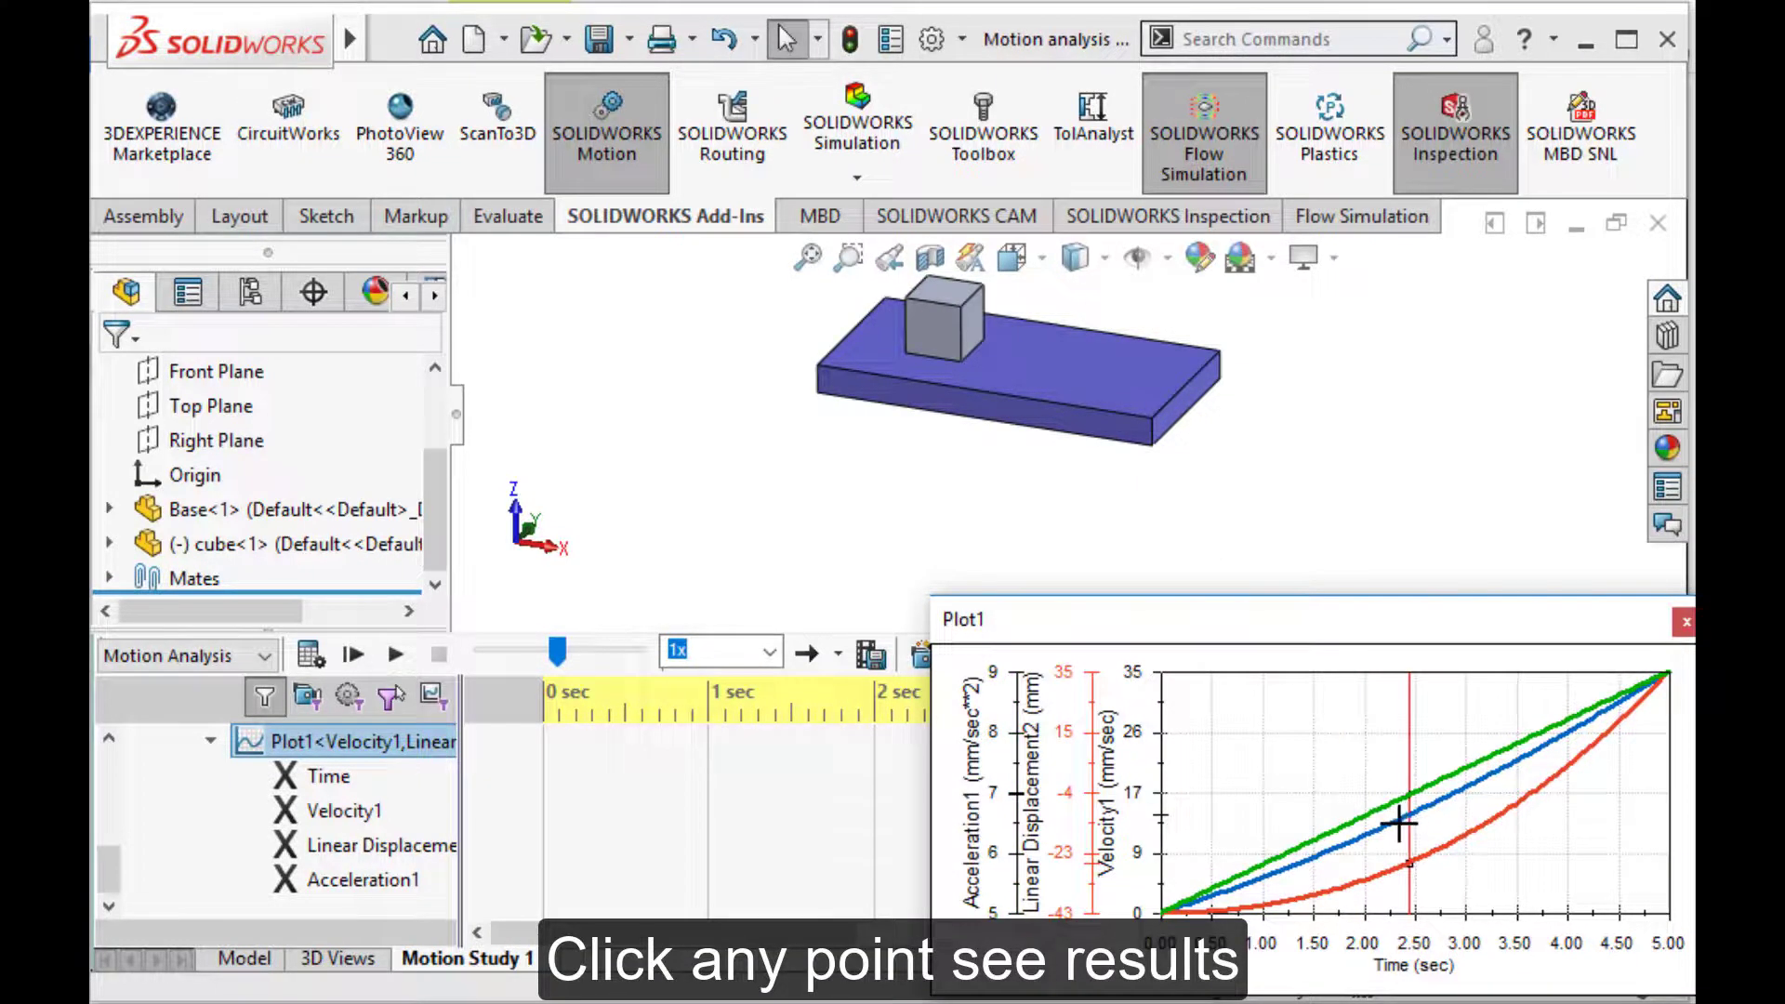
pyautogui.click(1399, 824)
pyautogui.click(1423, 816)
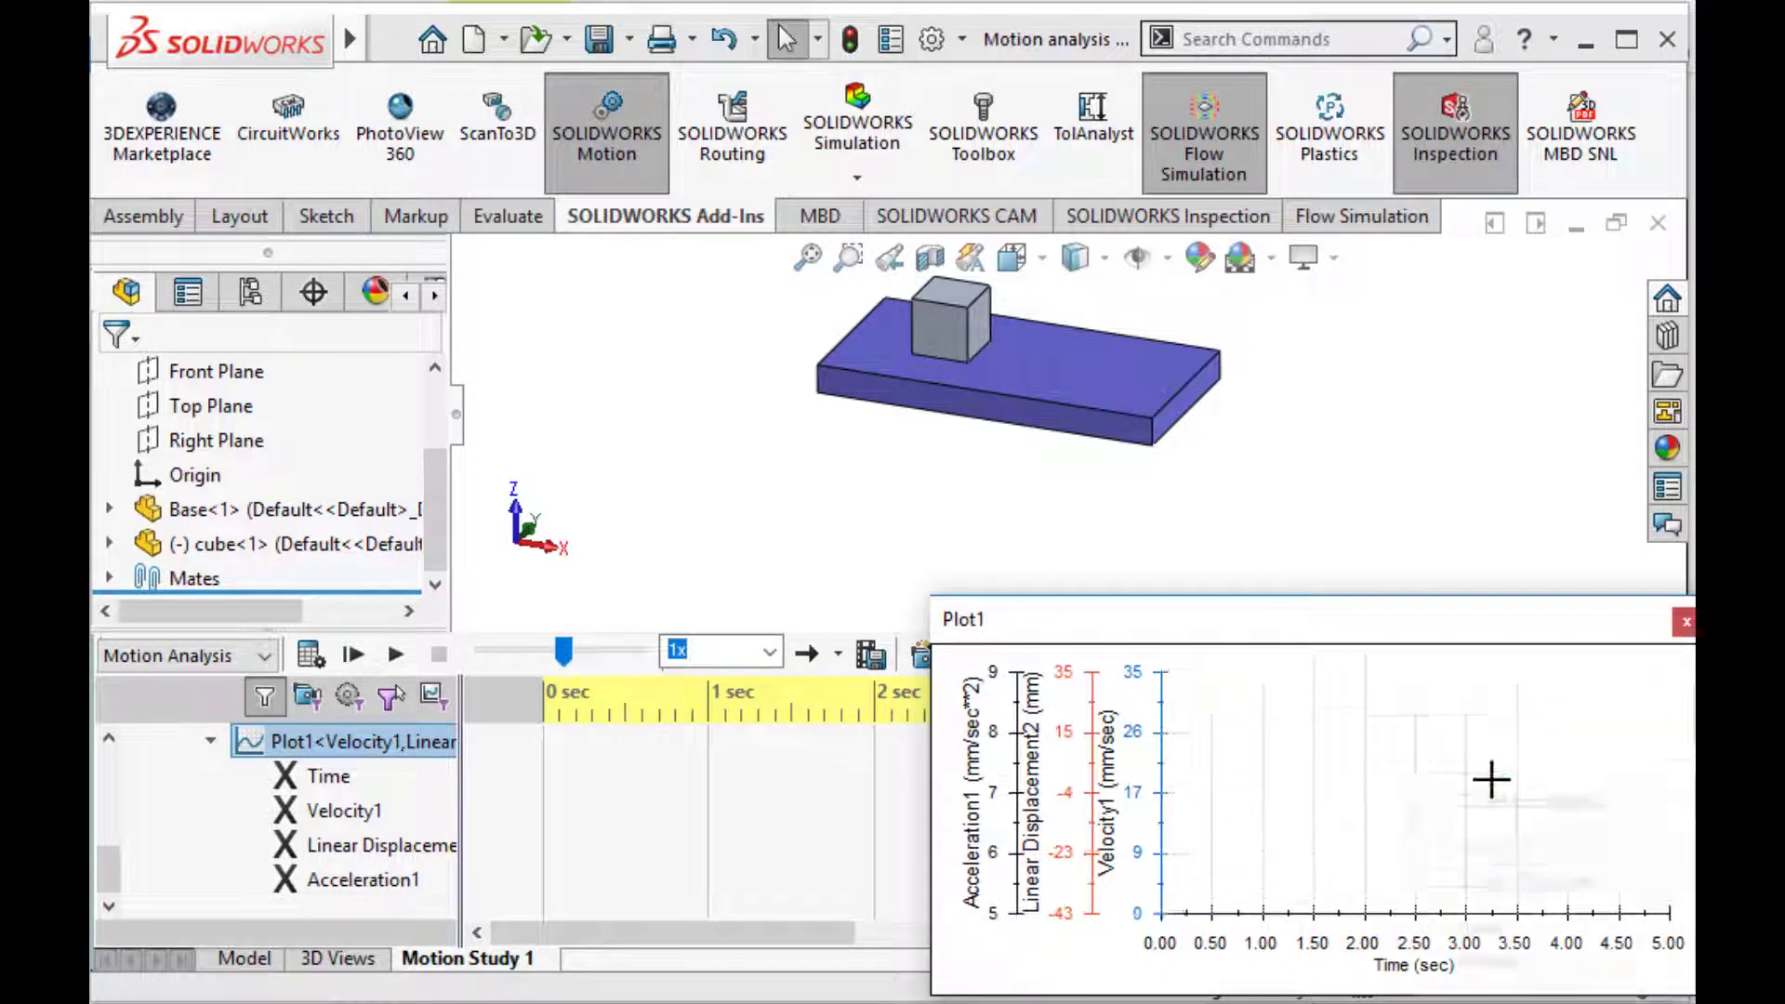
# Step: Export the Plot1 data to an Excel spreadsheet
pyautogui.rightClick(1490, 779)
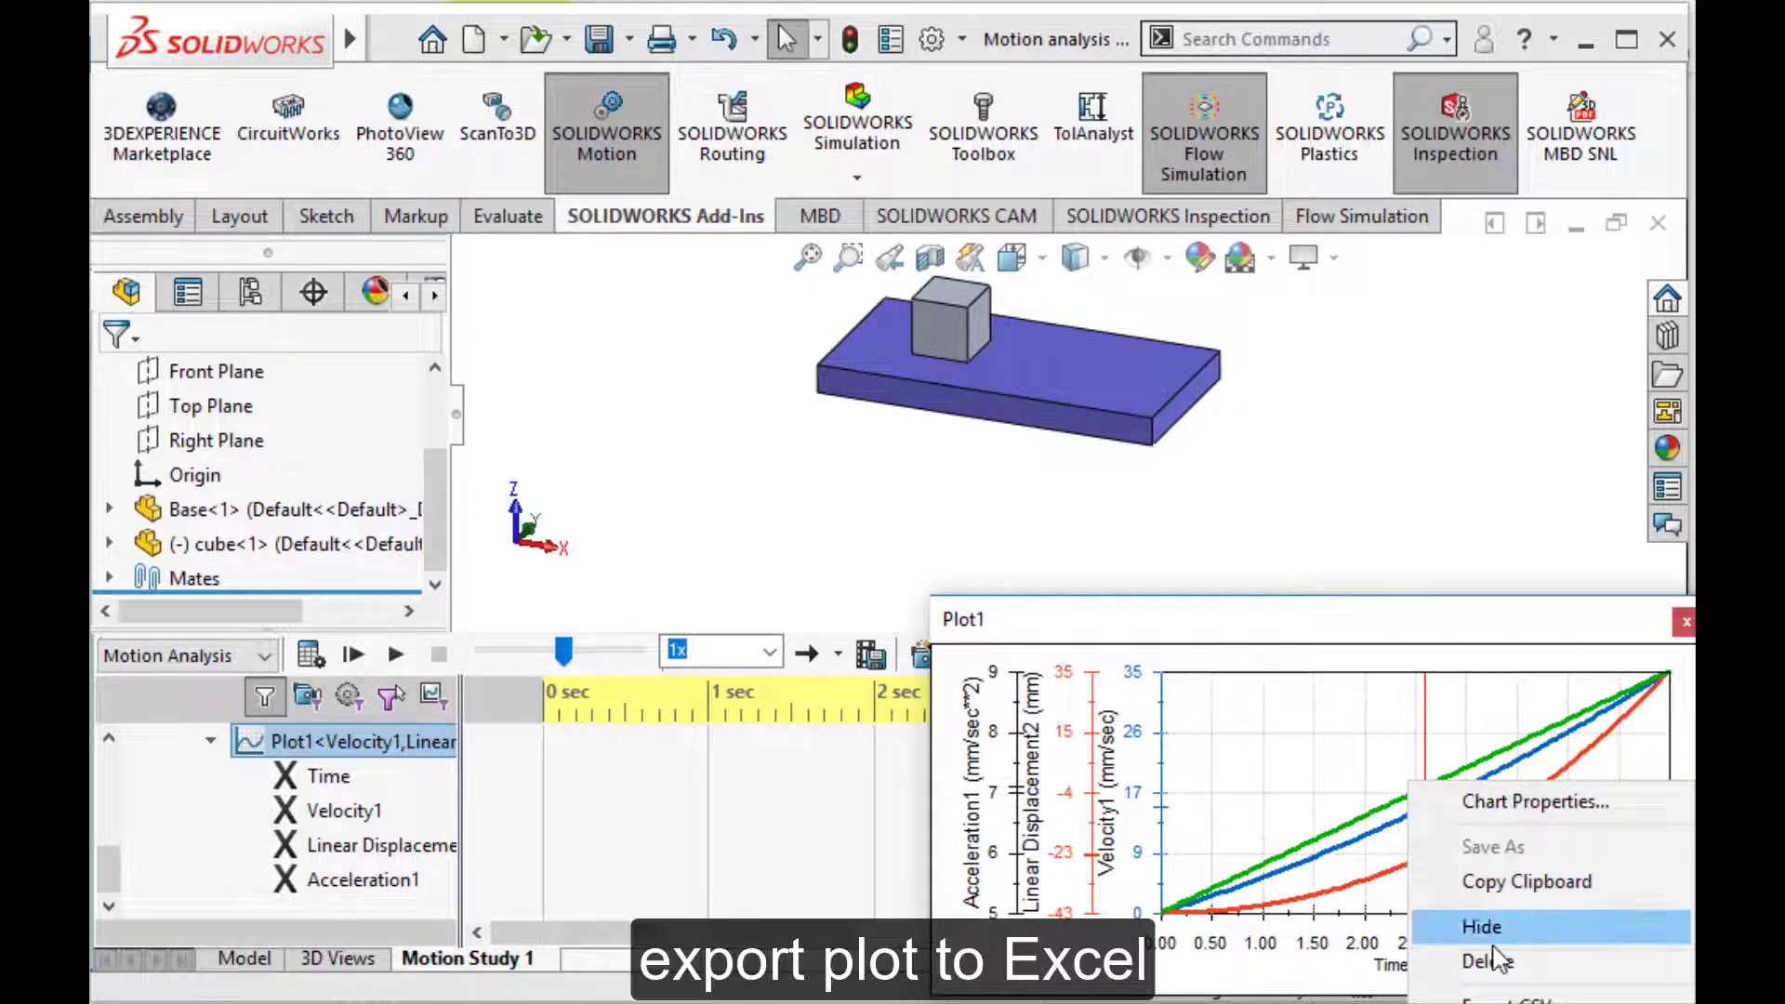
pyautogui.moveTo(1376, 628); pyautogui.dragTo(1311, 427)
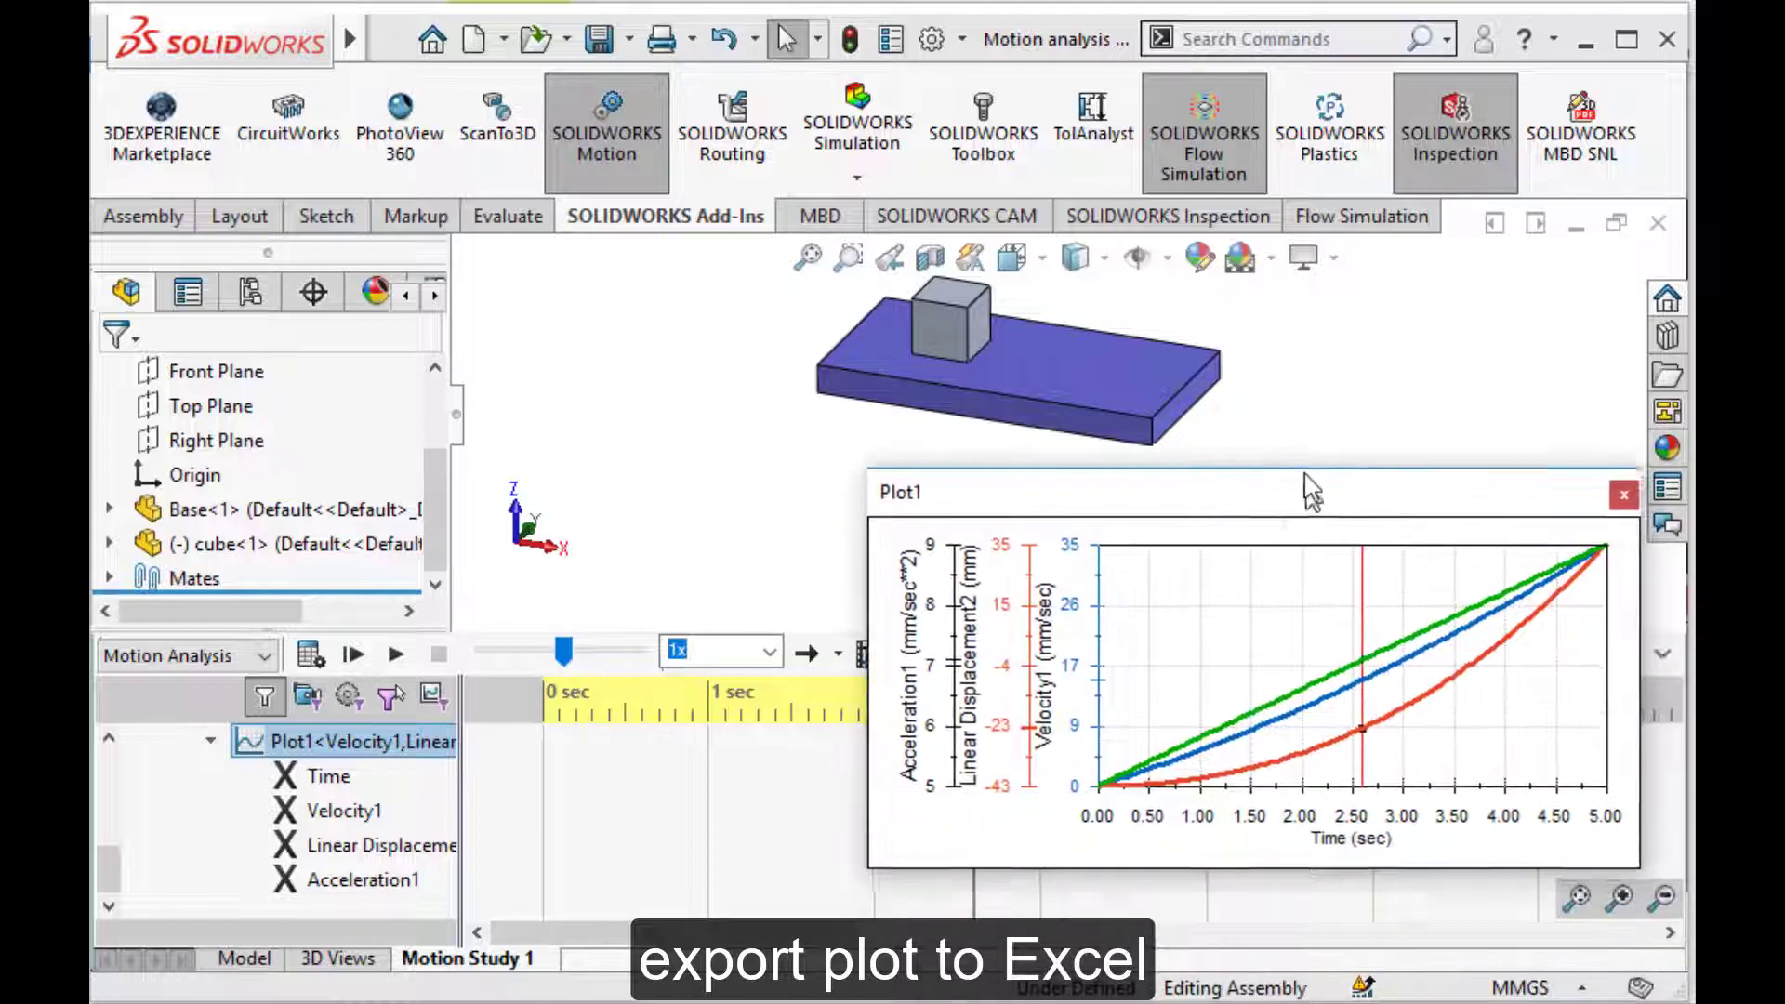
pyautogui.rightClick(1318, 544)
pyautogui.click(790, 812)
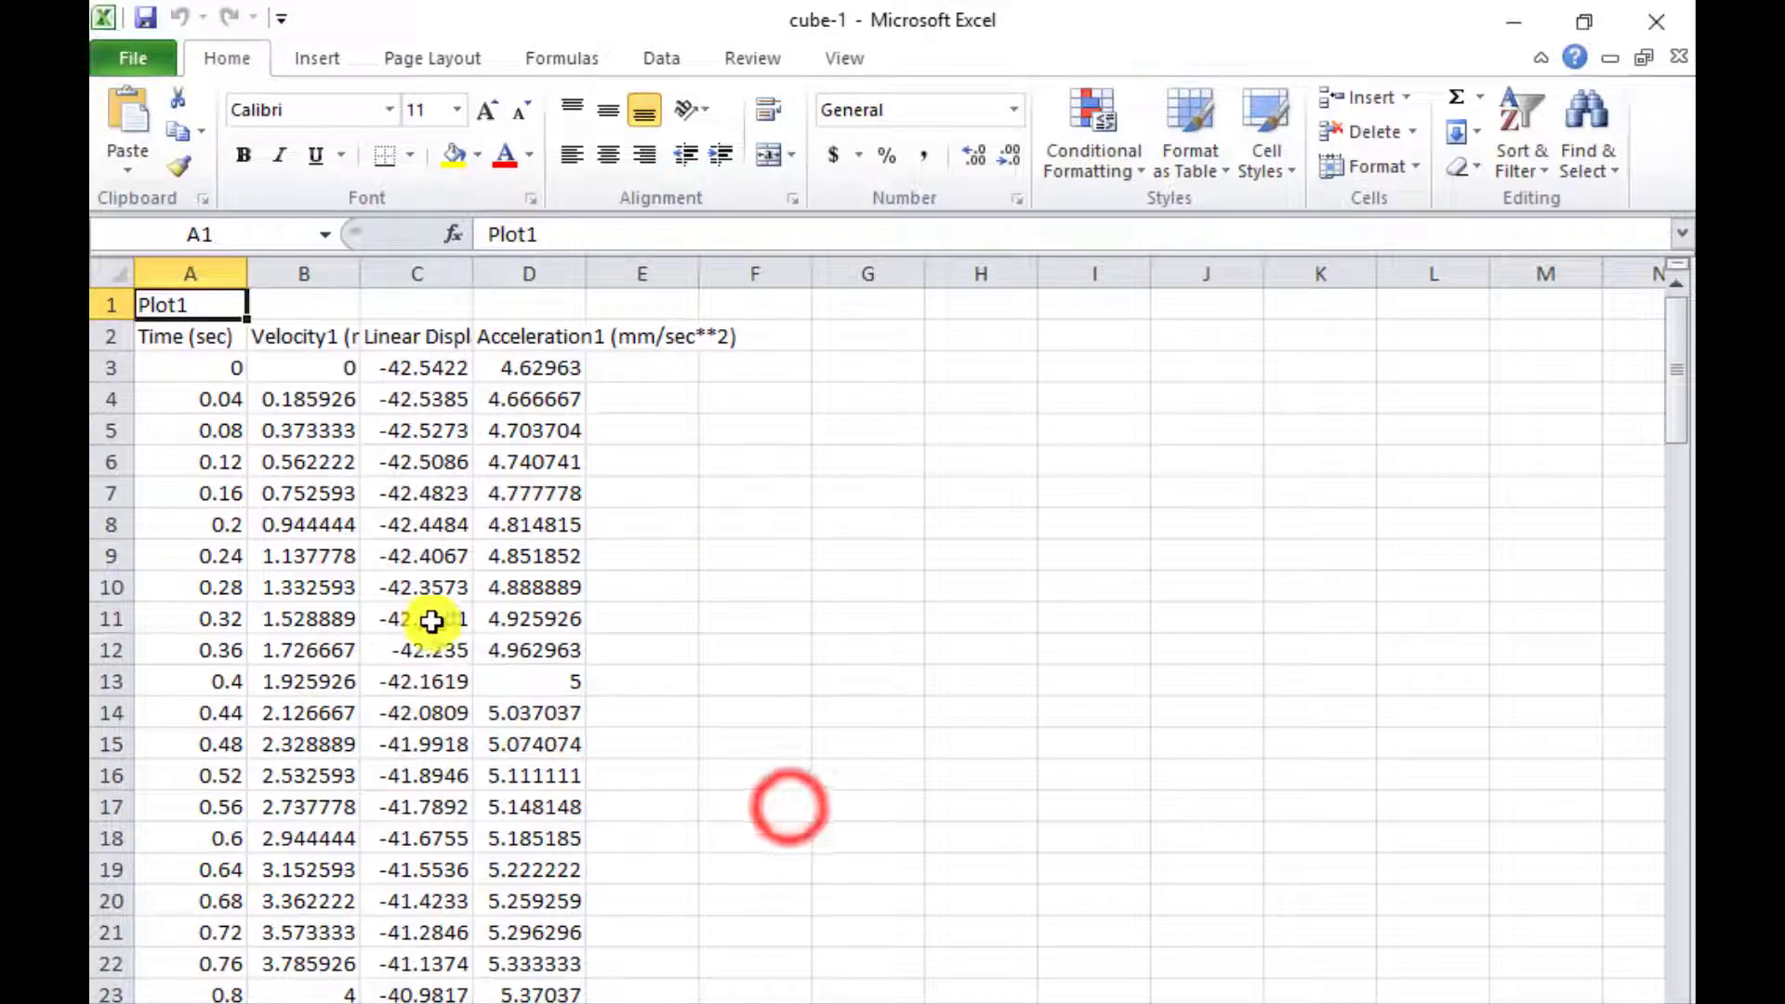
# Step: Widen columns B, C and D to show full-precision velocity, displacement and acceleration values
pyautogui.moveTo(362, 278); pyautogui.dragTo(465, 279)
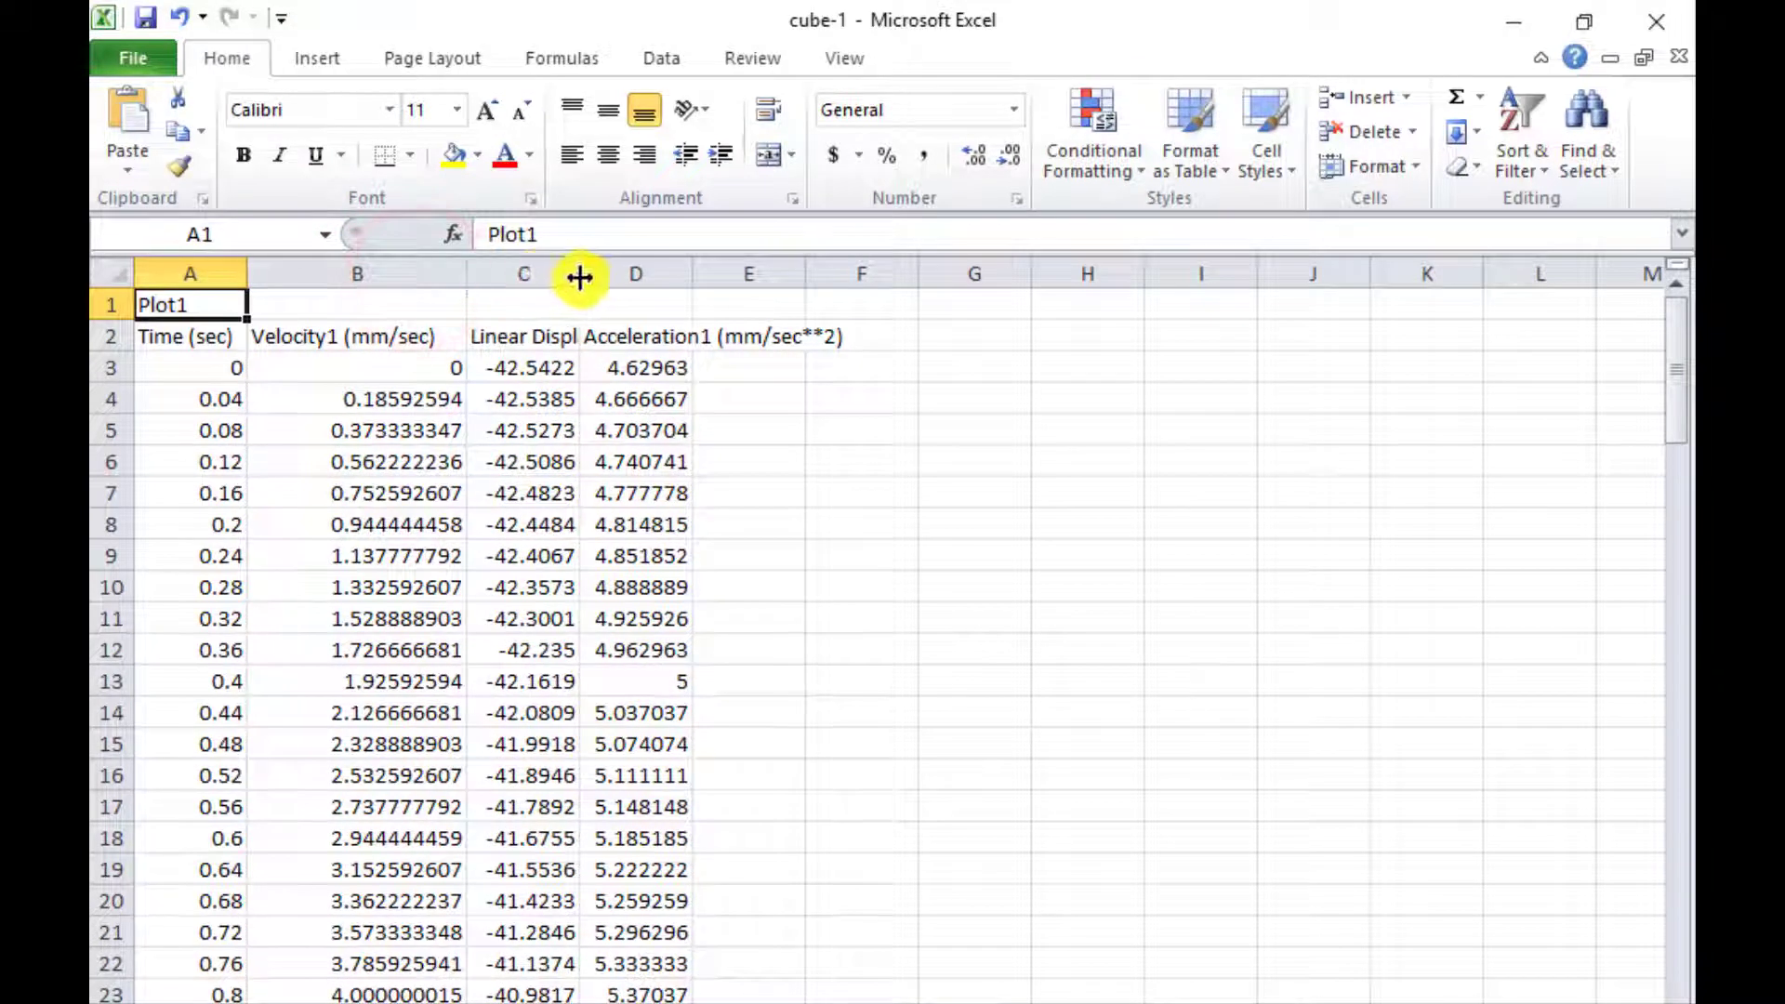
pyautogui.moveTo(579, 277); pyautogui.dragTo(807, 276)
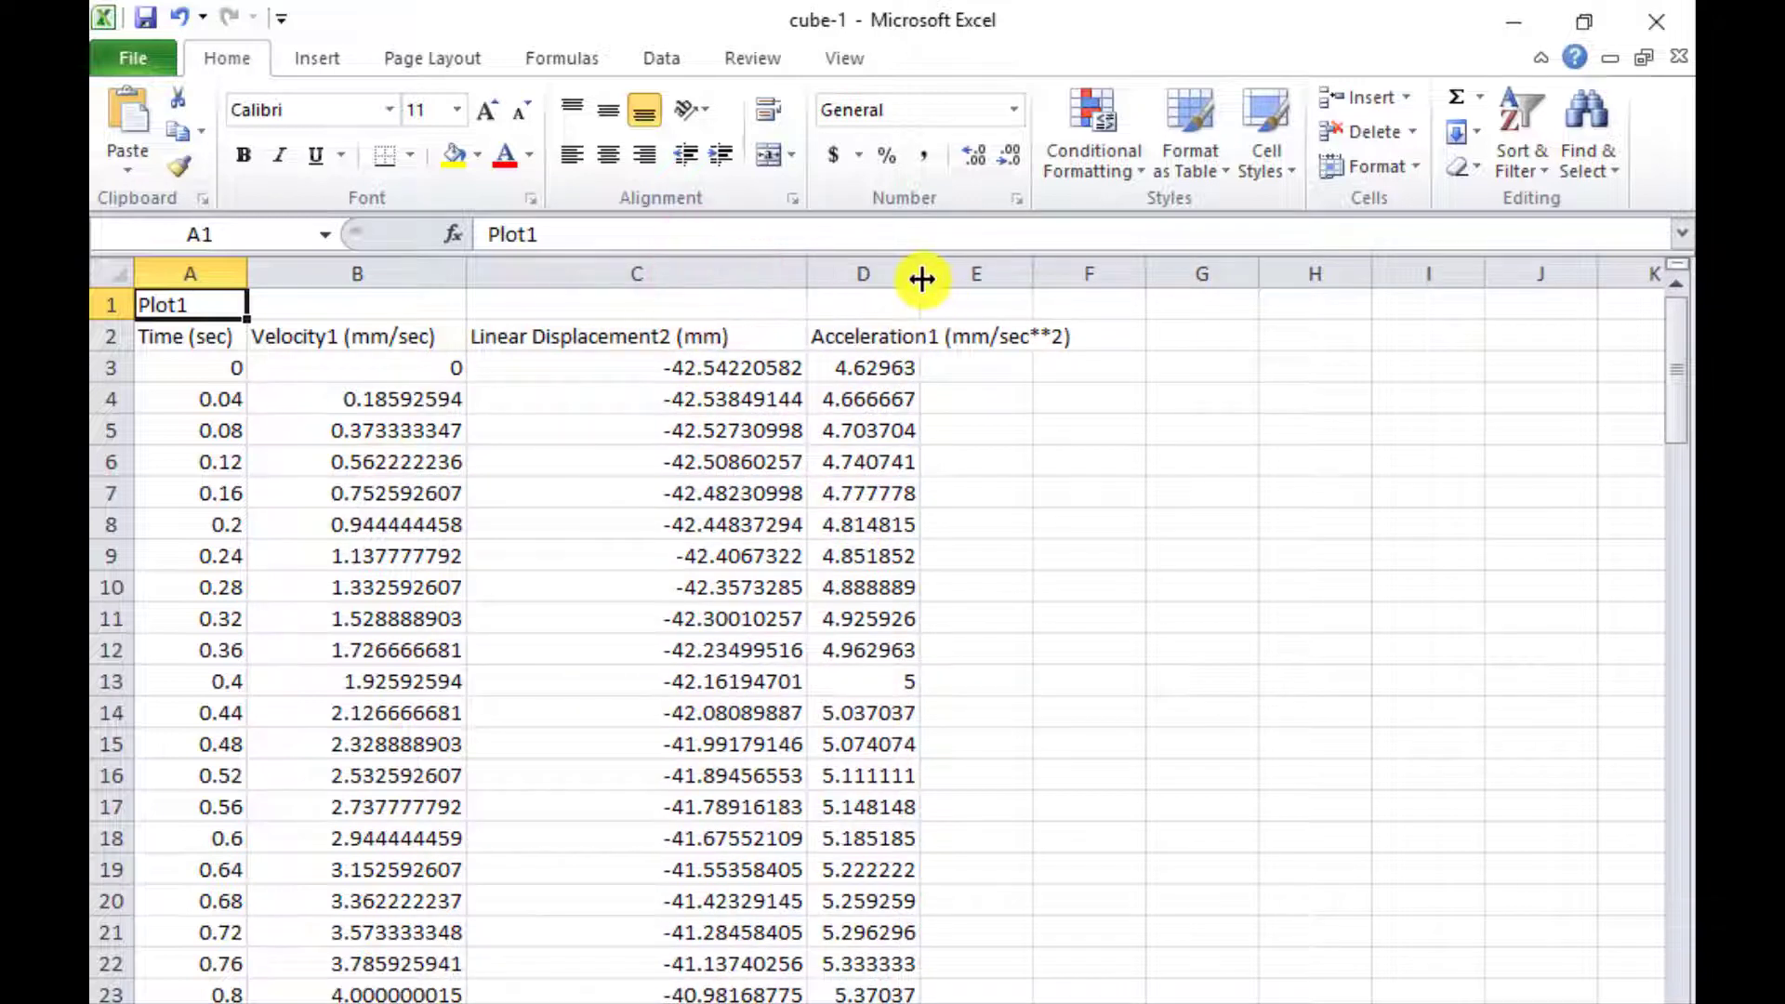
pyautogui.moveTo(921, 278); pyautogui.dragTo(1168, 279)
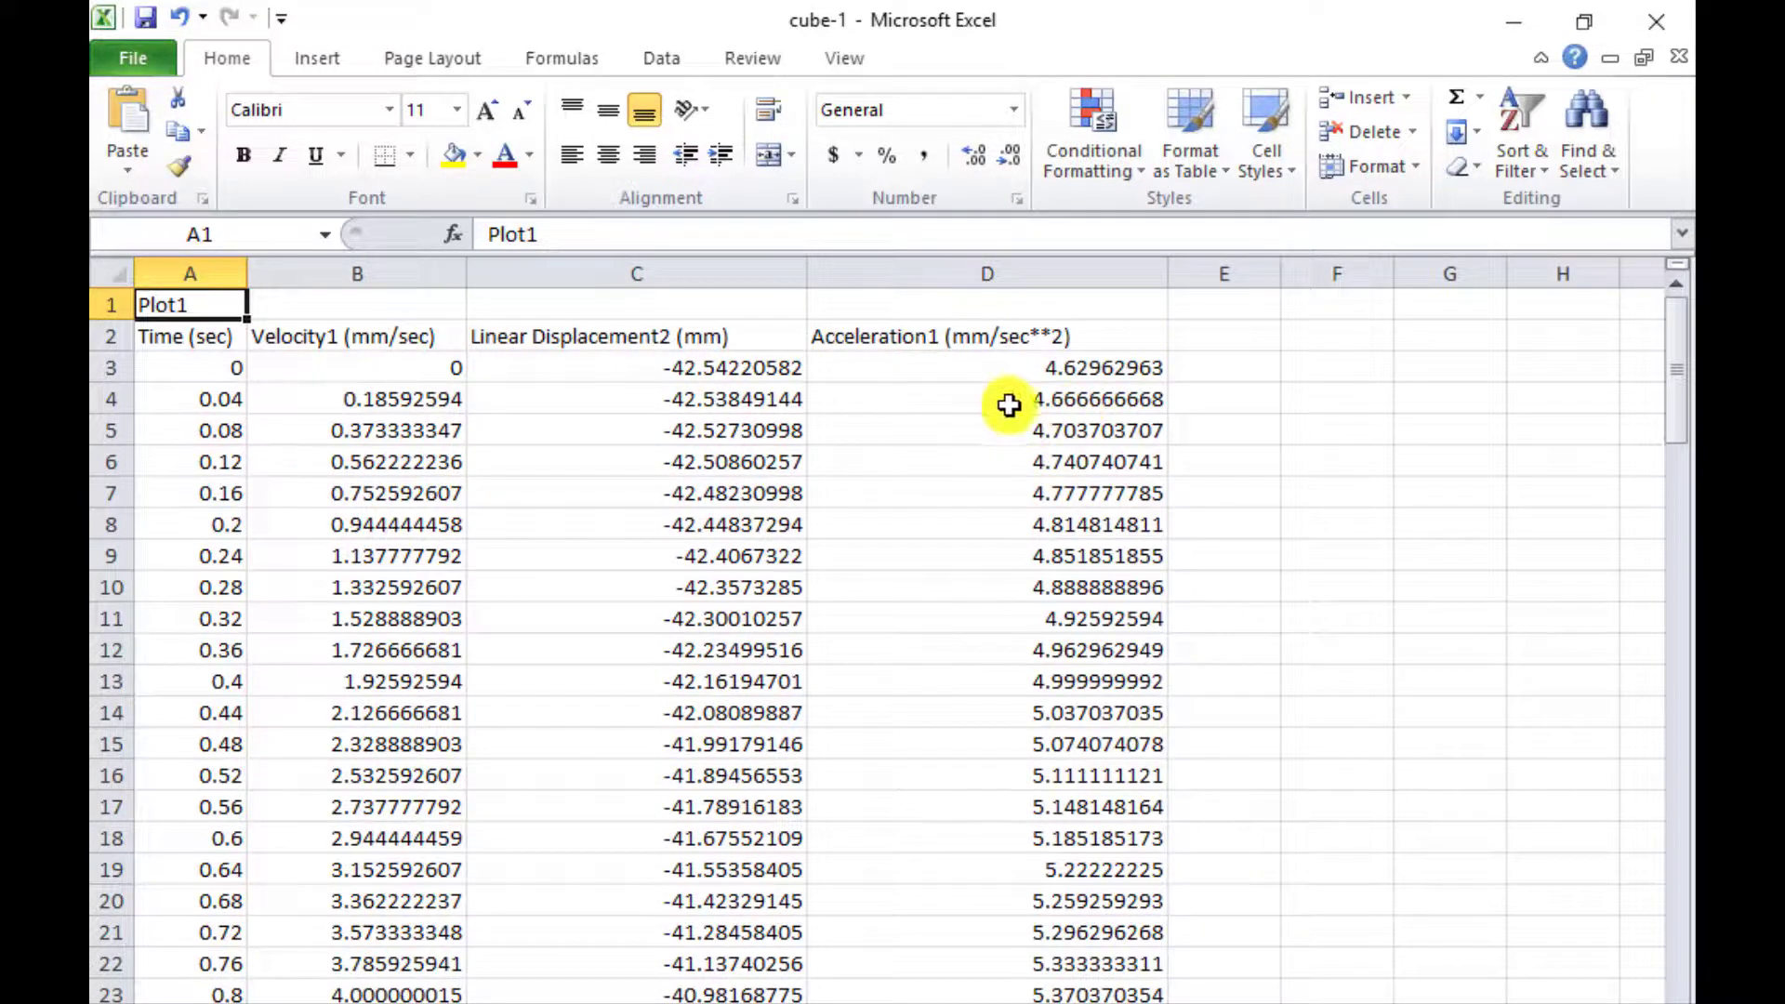
# Step: Scroll through the data down to the final velocity value in B128
pyautogui.click(172, 369)
pyautogui.scroll(-4, 399, 628)
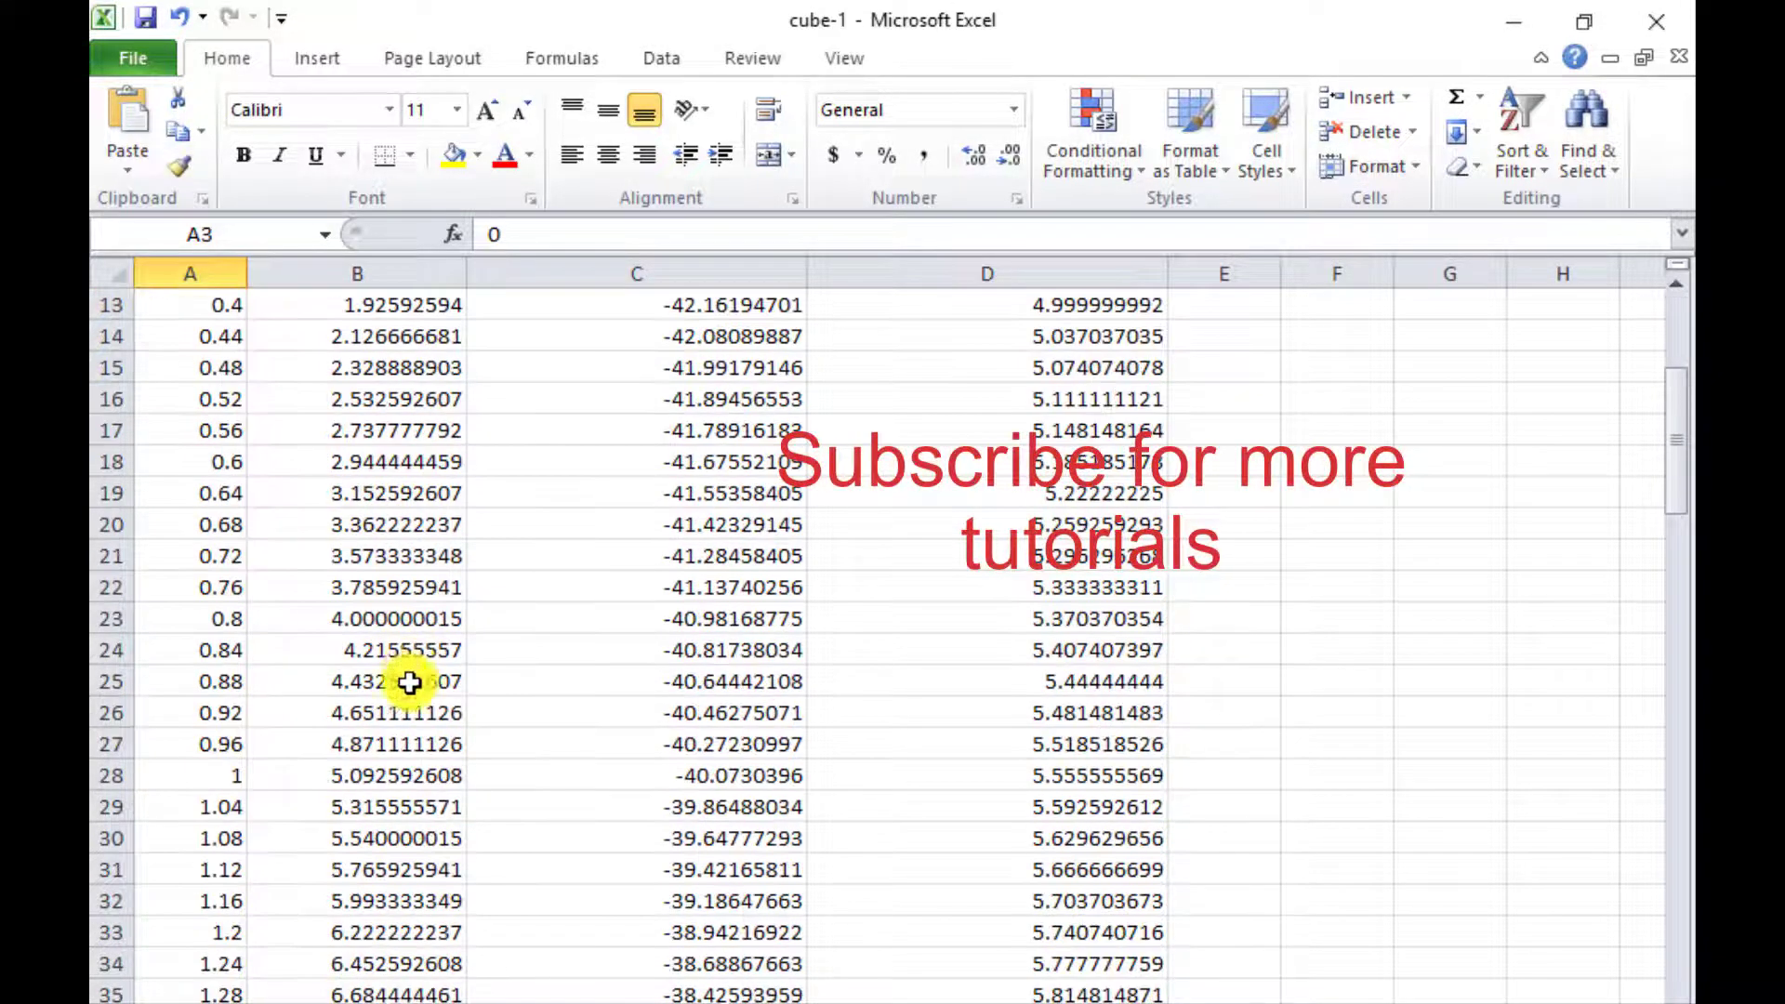
pyautogui.scroll(-11, 415, 689)
pyautogui.scroll(-13, 415, 745)
pyautogui.scroll(-4, 418, 849)
pyautogui.scroll(-6, 401, 917)
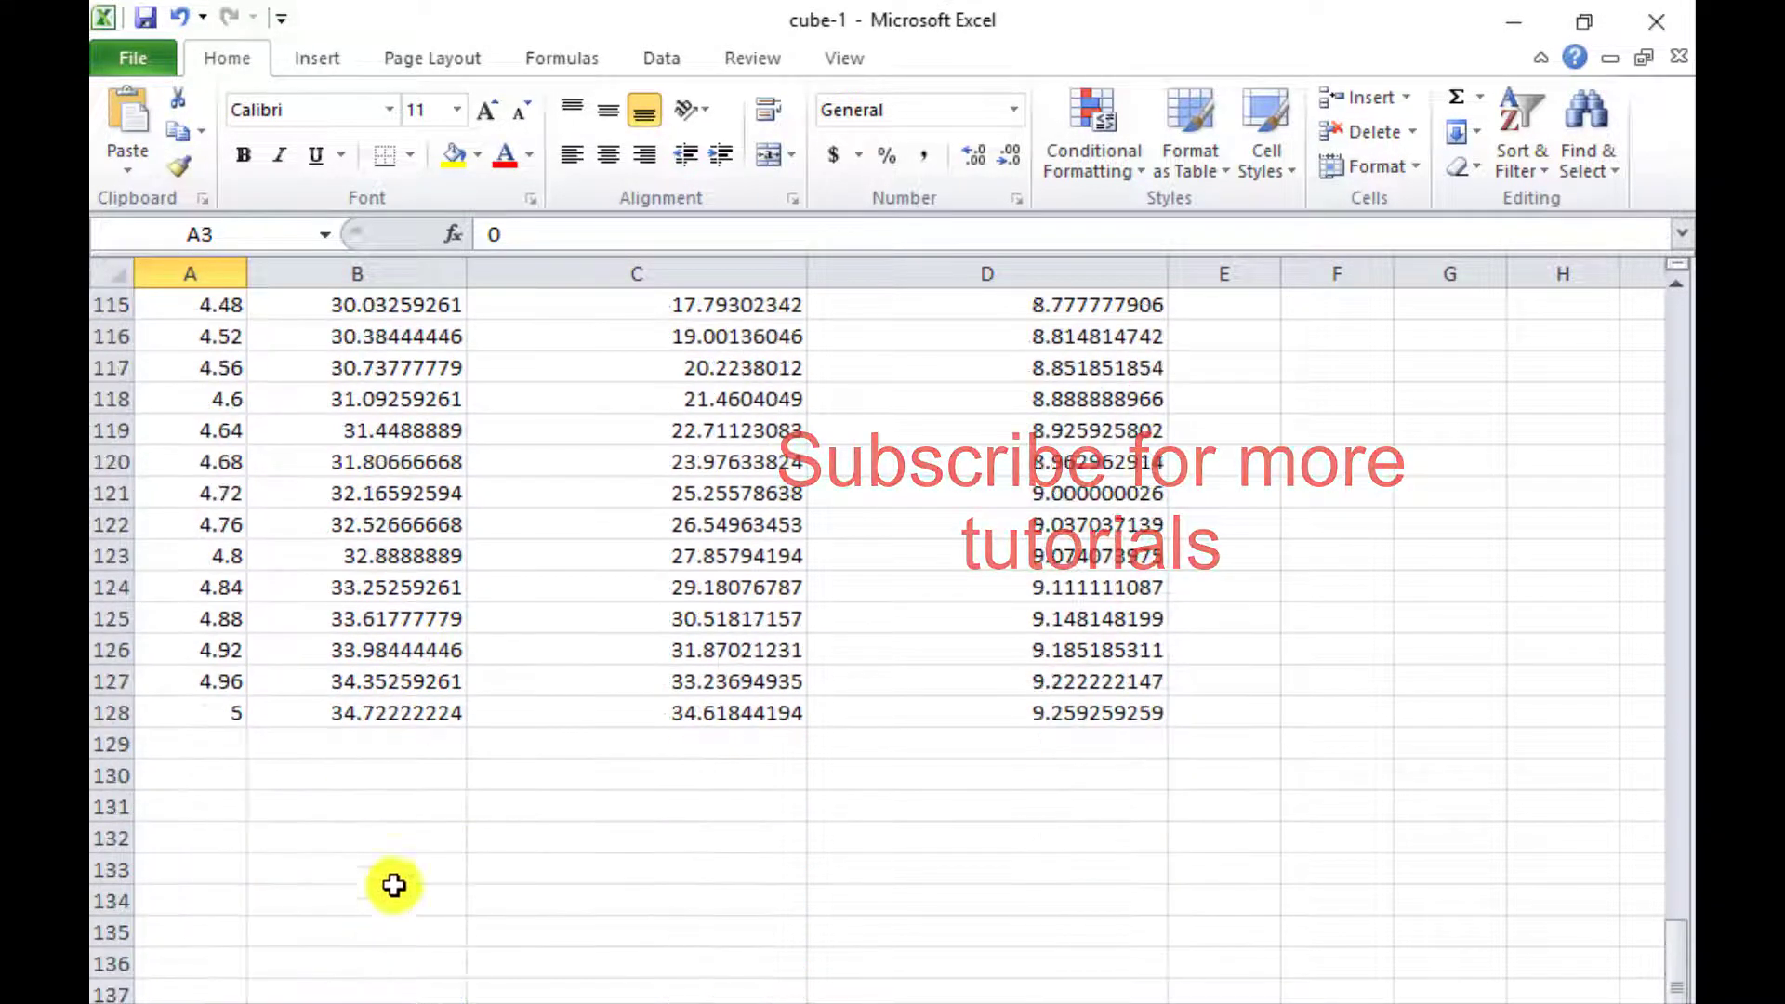
pyautogui.click(370, 717)
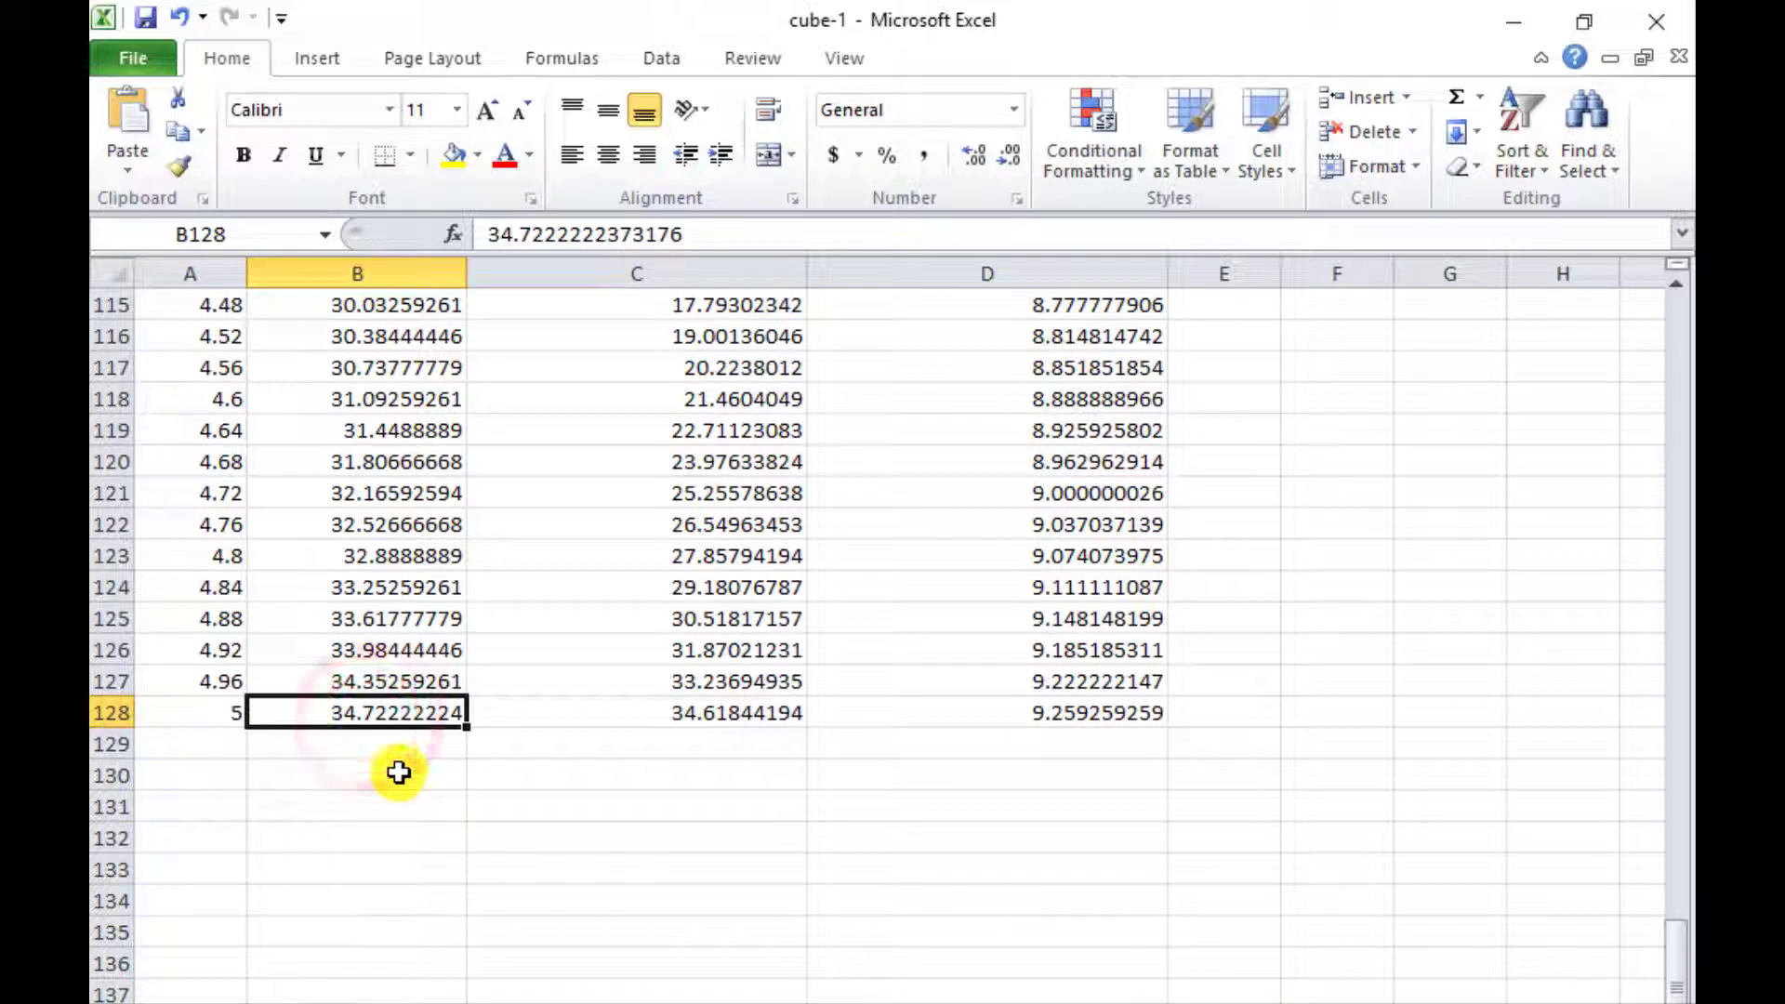
pyautogui.scroll(11, 688, 744)
pyautogui.scroll(10, 653, 650)
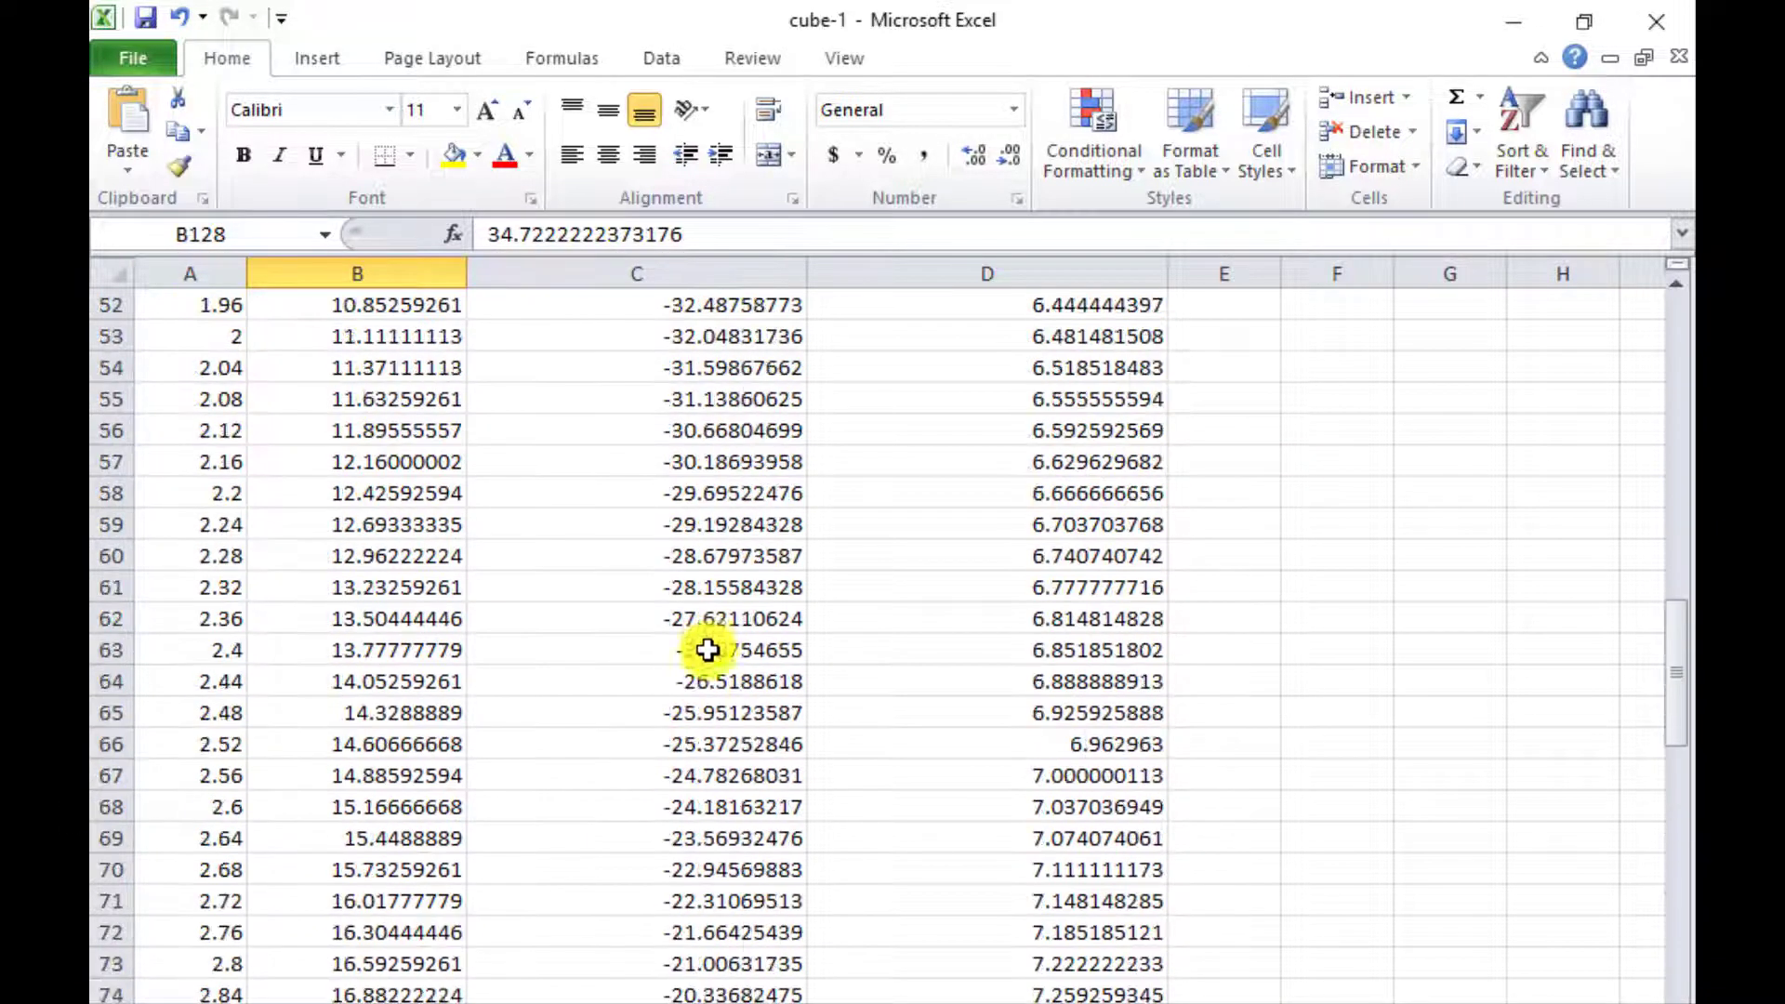
pyautogui.scroll(9, 649, 554)
pyautogui.scroll(6, 673, 446)
pyautogui.scroll(2, 673, 446)
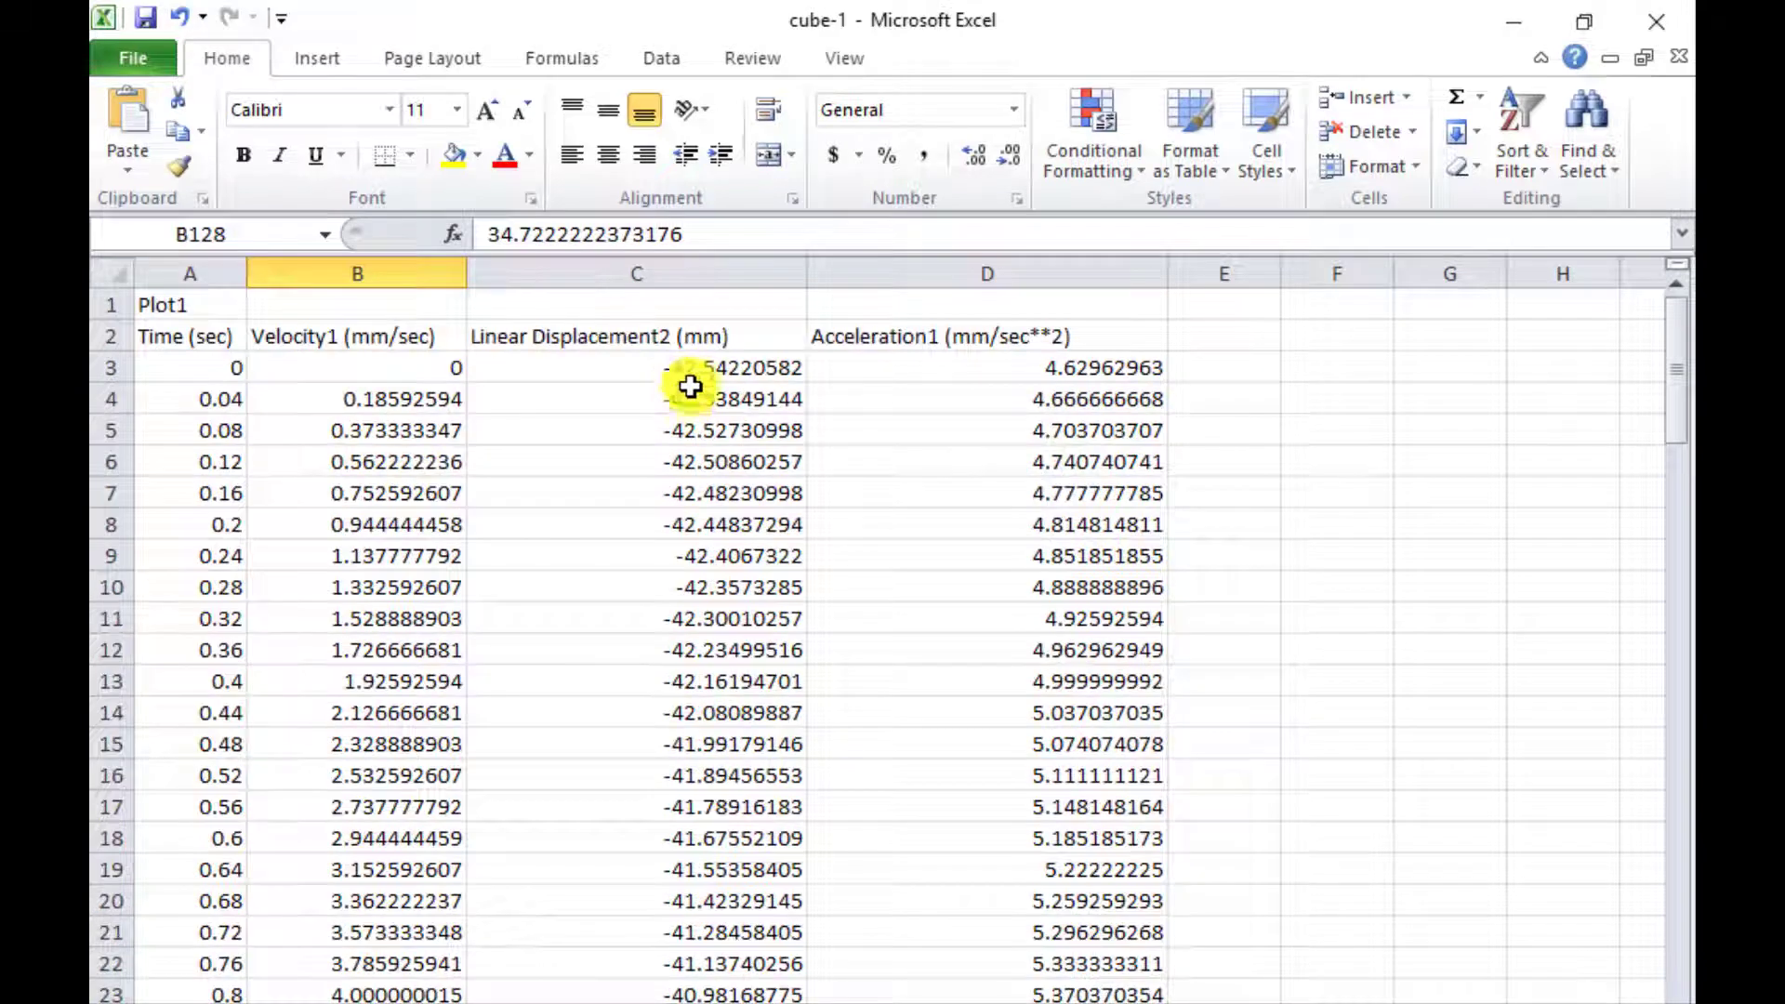
pyautogui.scroll(-9, 688, 483)
pyautogui.scroll(-5, 697, 777)
pyautogui.scroll(-8, 697, 809)
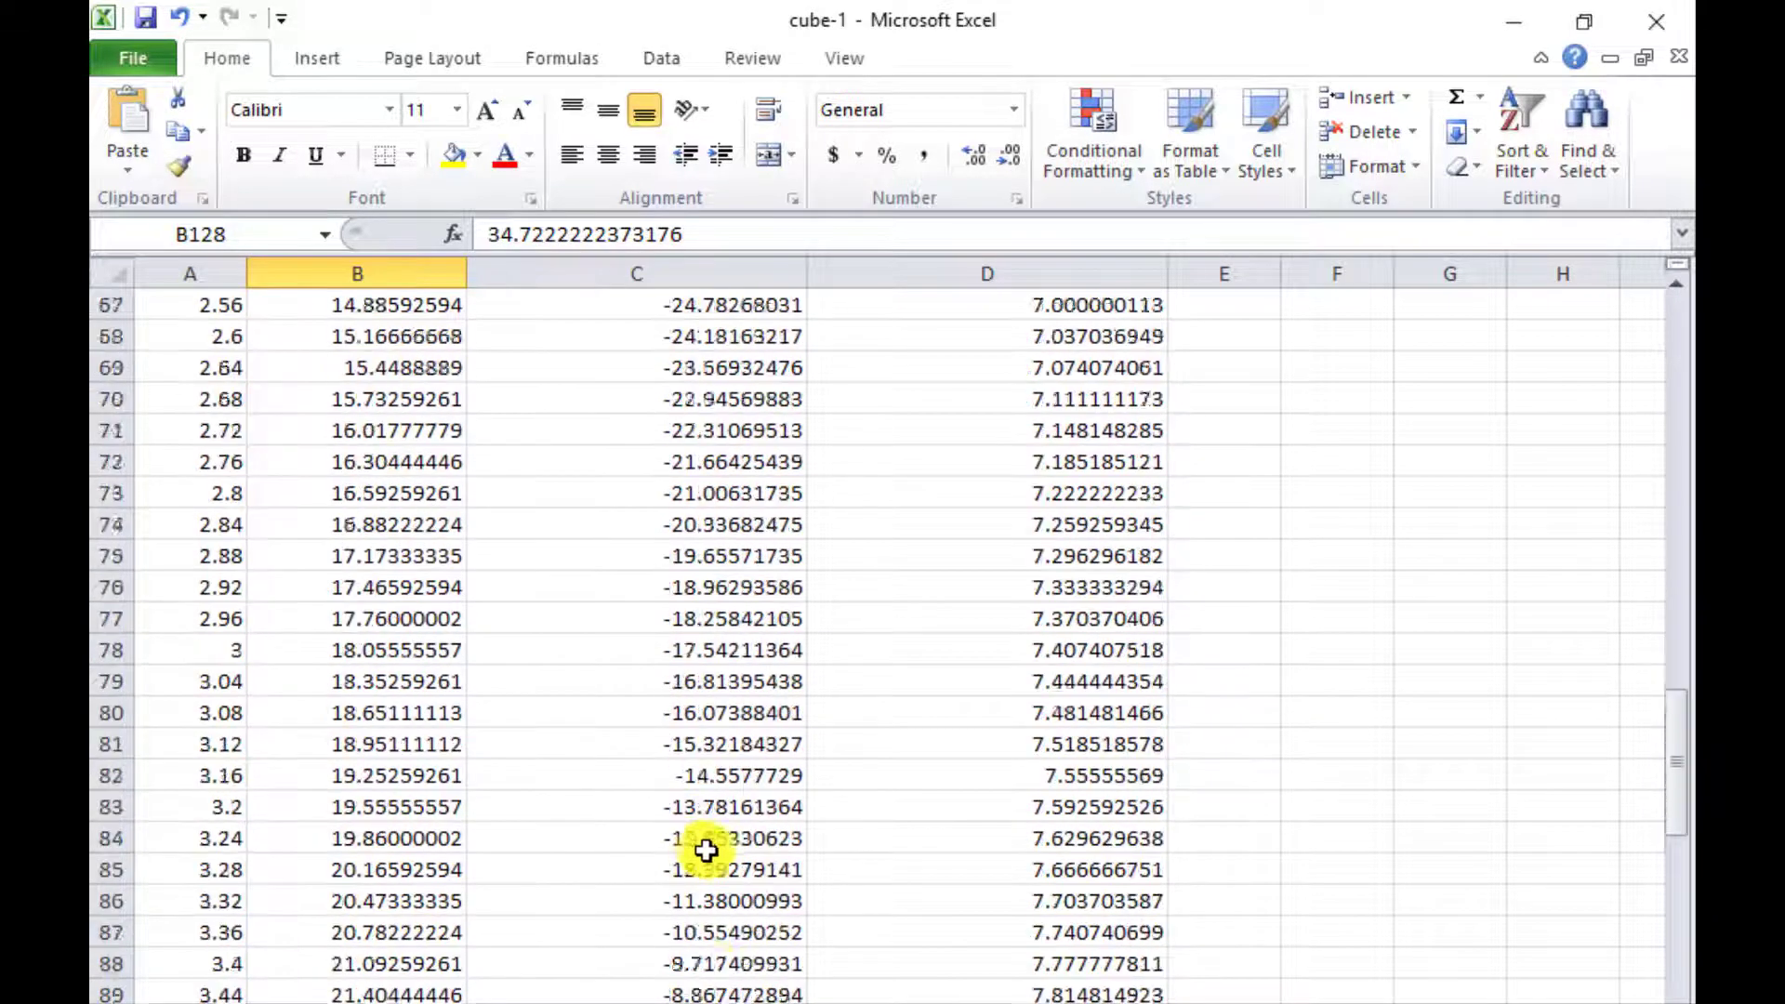
pyautogui.scroll(-6, 706, 845)
pyautogui.scroll(-6, 706, 896)
pyautogui.scroll(-6, 698, 837)
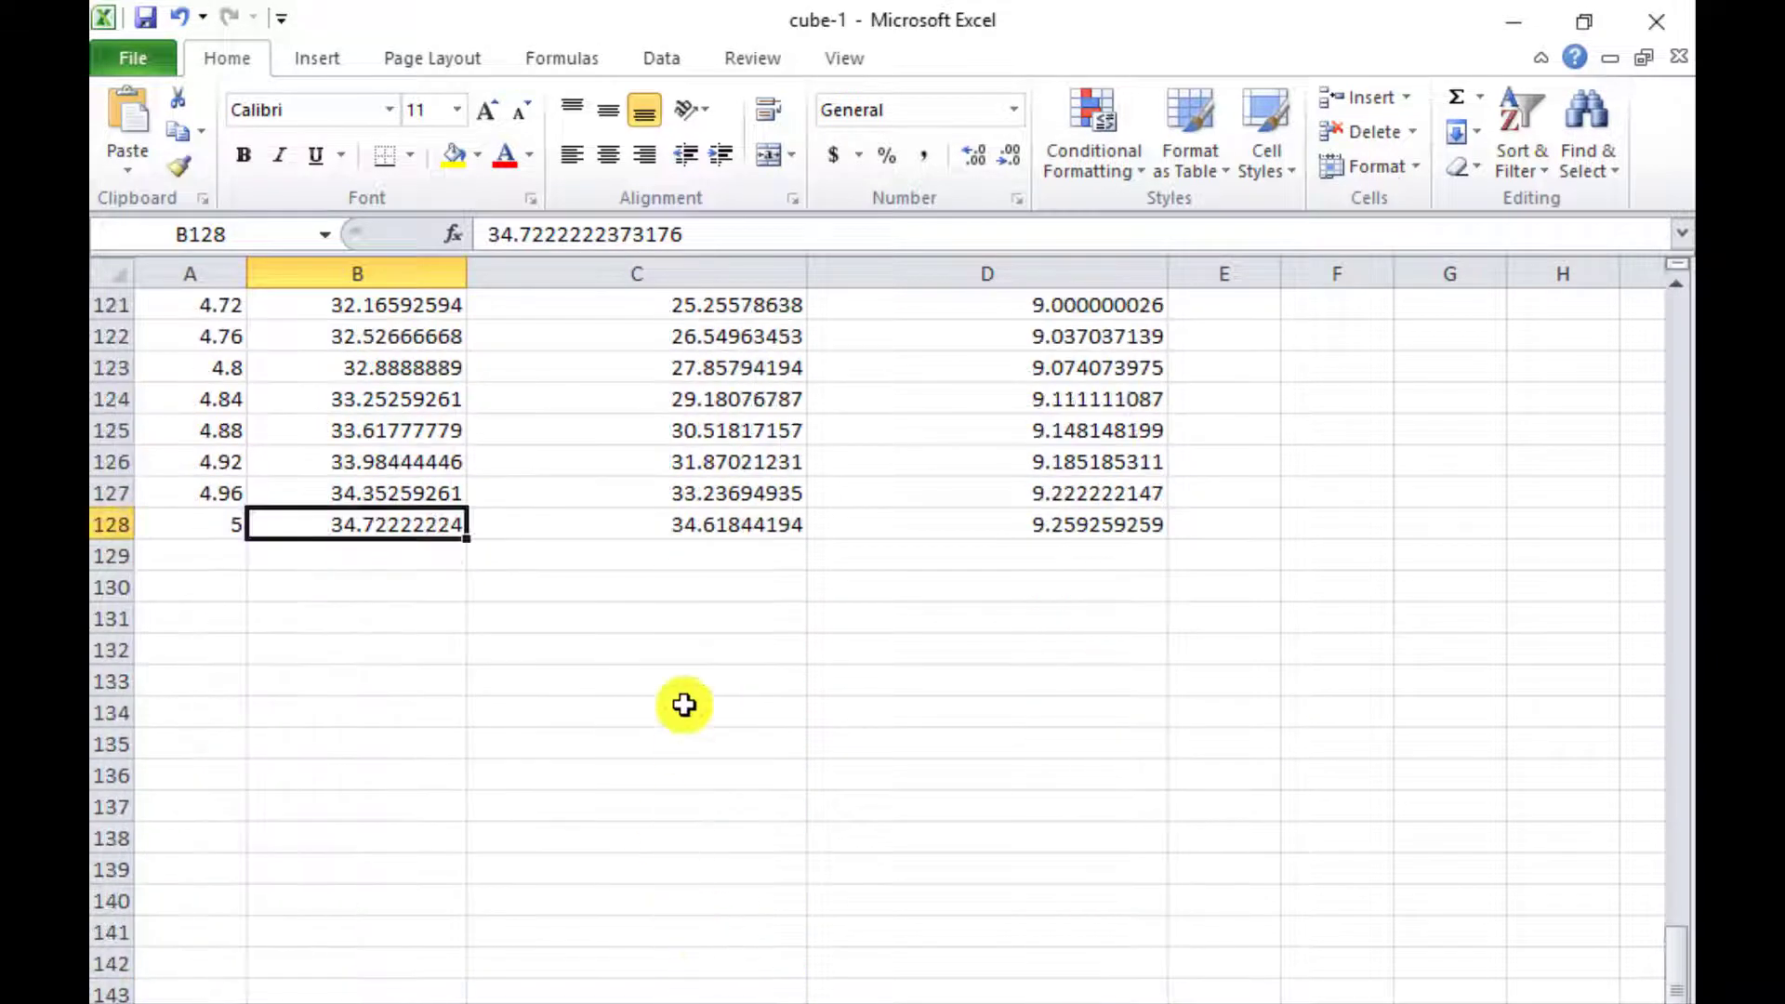
# Step: Select B128:D128 (34.72, 34.62, 9.26) and show them in red font
pyautogui.click(699, 535)
pyautogui.scroll(1, 1100, 657)
pyautogui.scroll(1, 1076, 685)
pyautogui.scroll(4, 1016, 588)
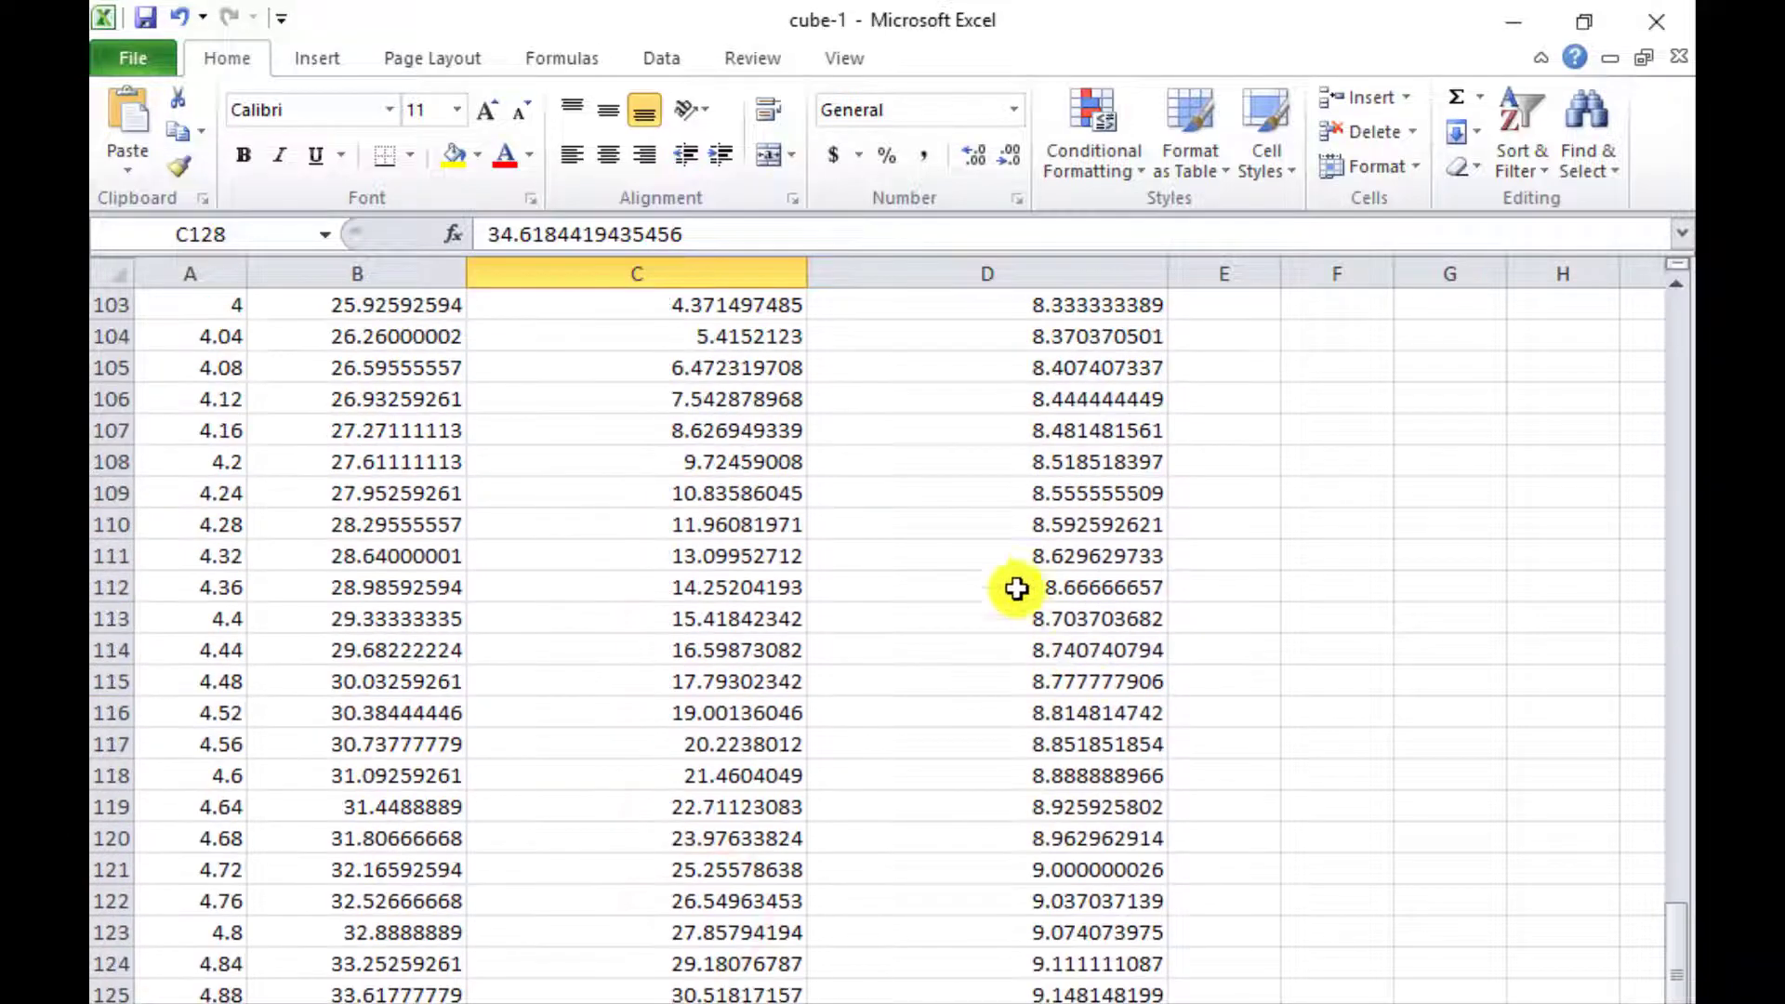
pyautogui.scroll(7, 1016, 587)
pyautogui.scroll(8, 1012, 534)
pyautogui.scroll(6, 1012, 490)
pyautogui.scroll(10, 1014, 485)
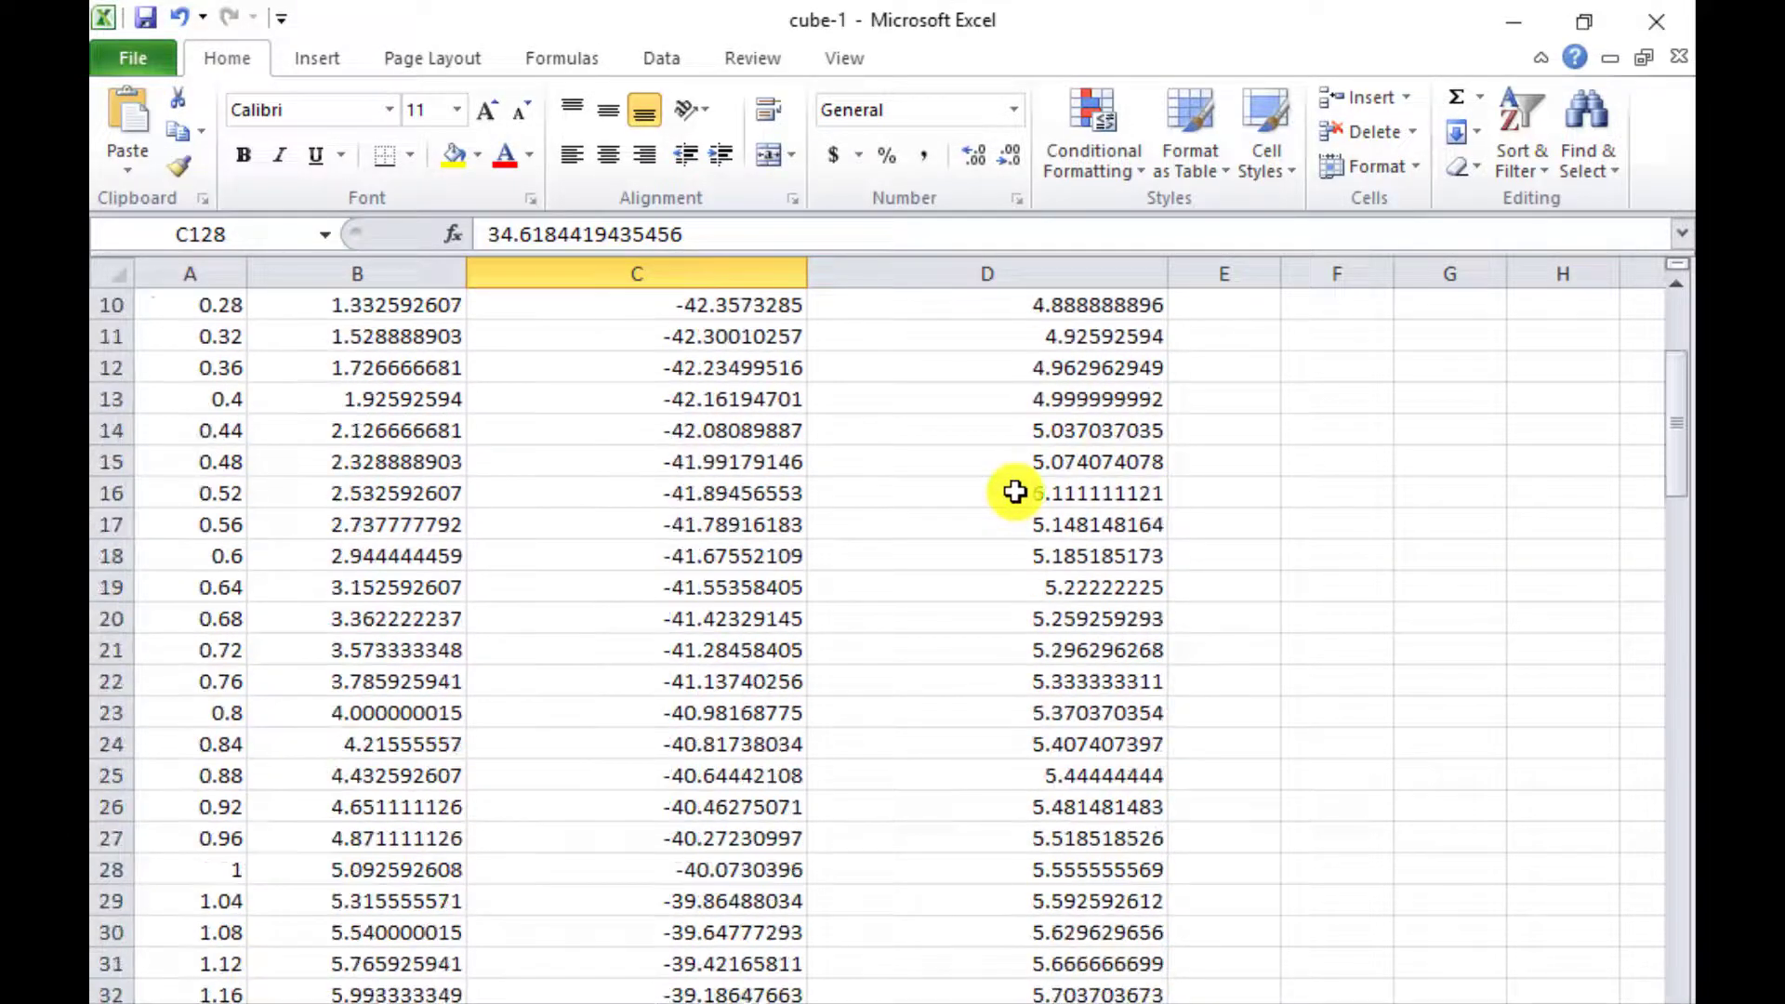
pyautogui.scroll(3, 1013, 491)
pyautogui.scroll(-8, 1008, 530)
pyautogui.scroll(-8, 1009, 609)
pyautogui.scroll(-14, 1015, 656)
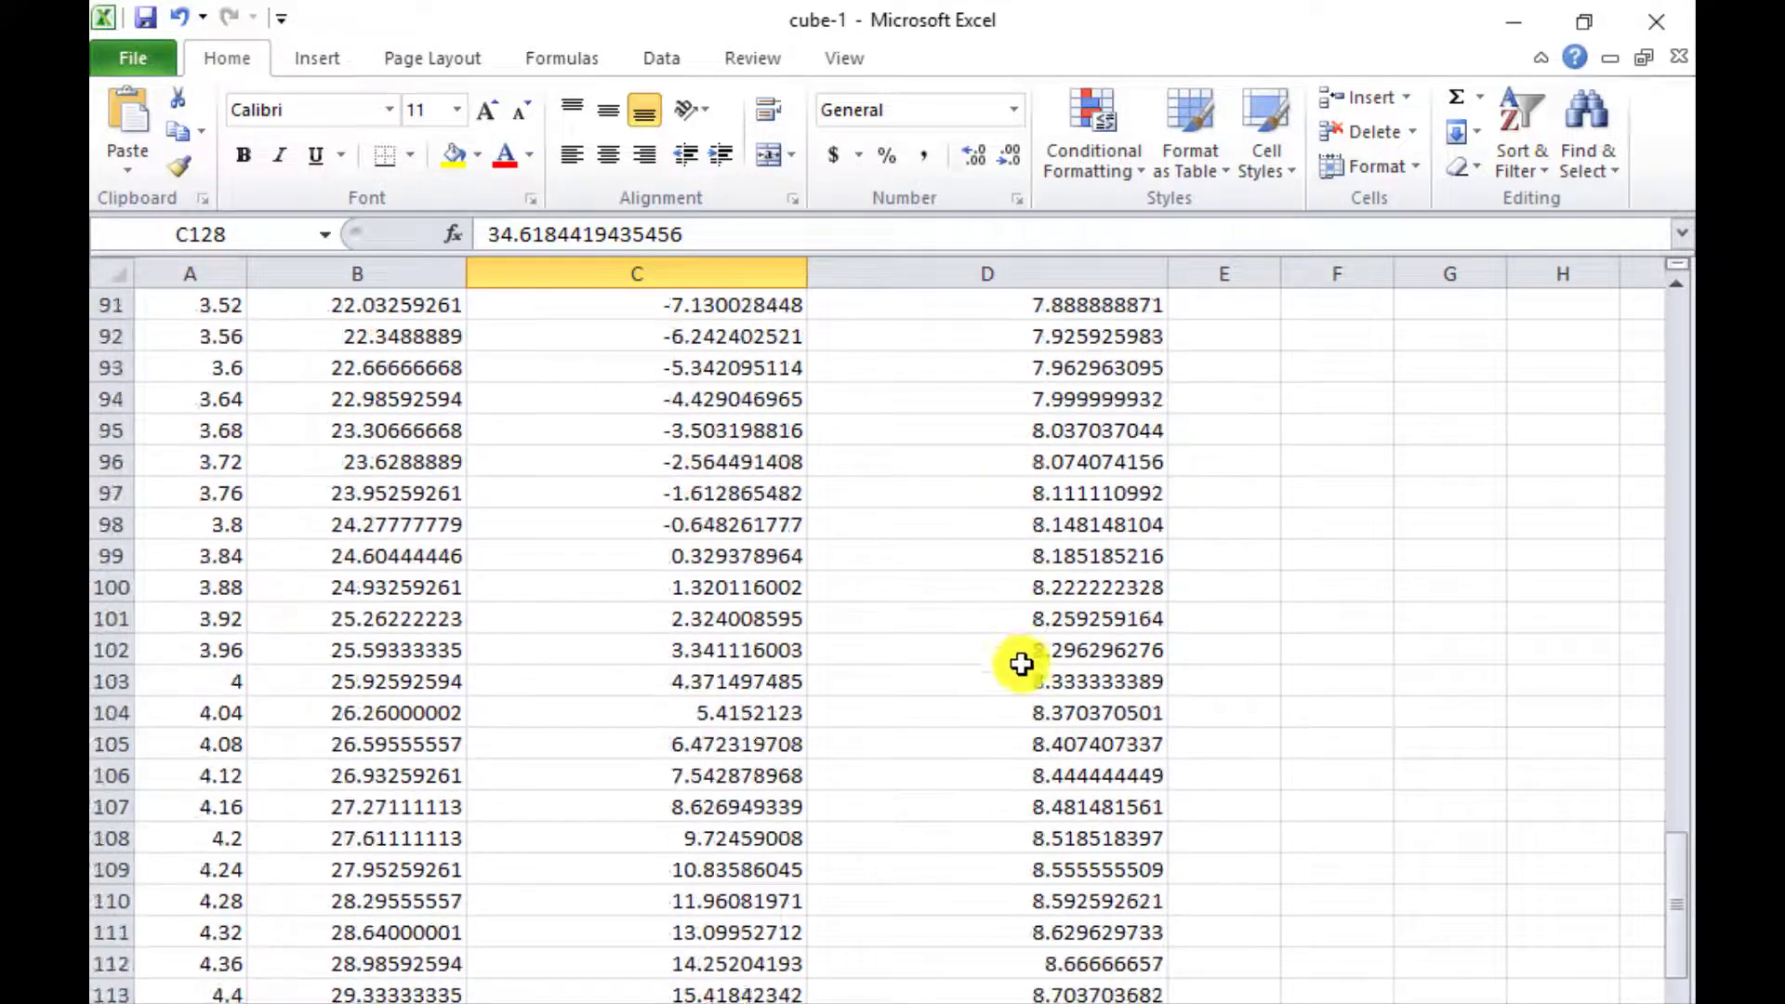
pyautogui.scroll(-5, 1022, 663)
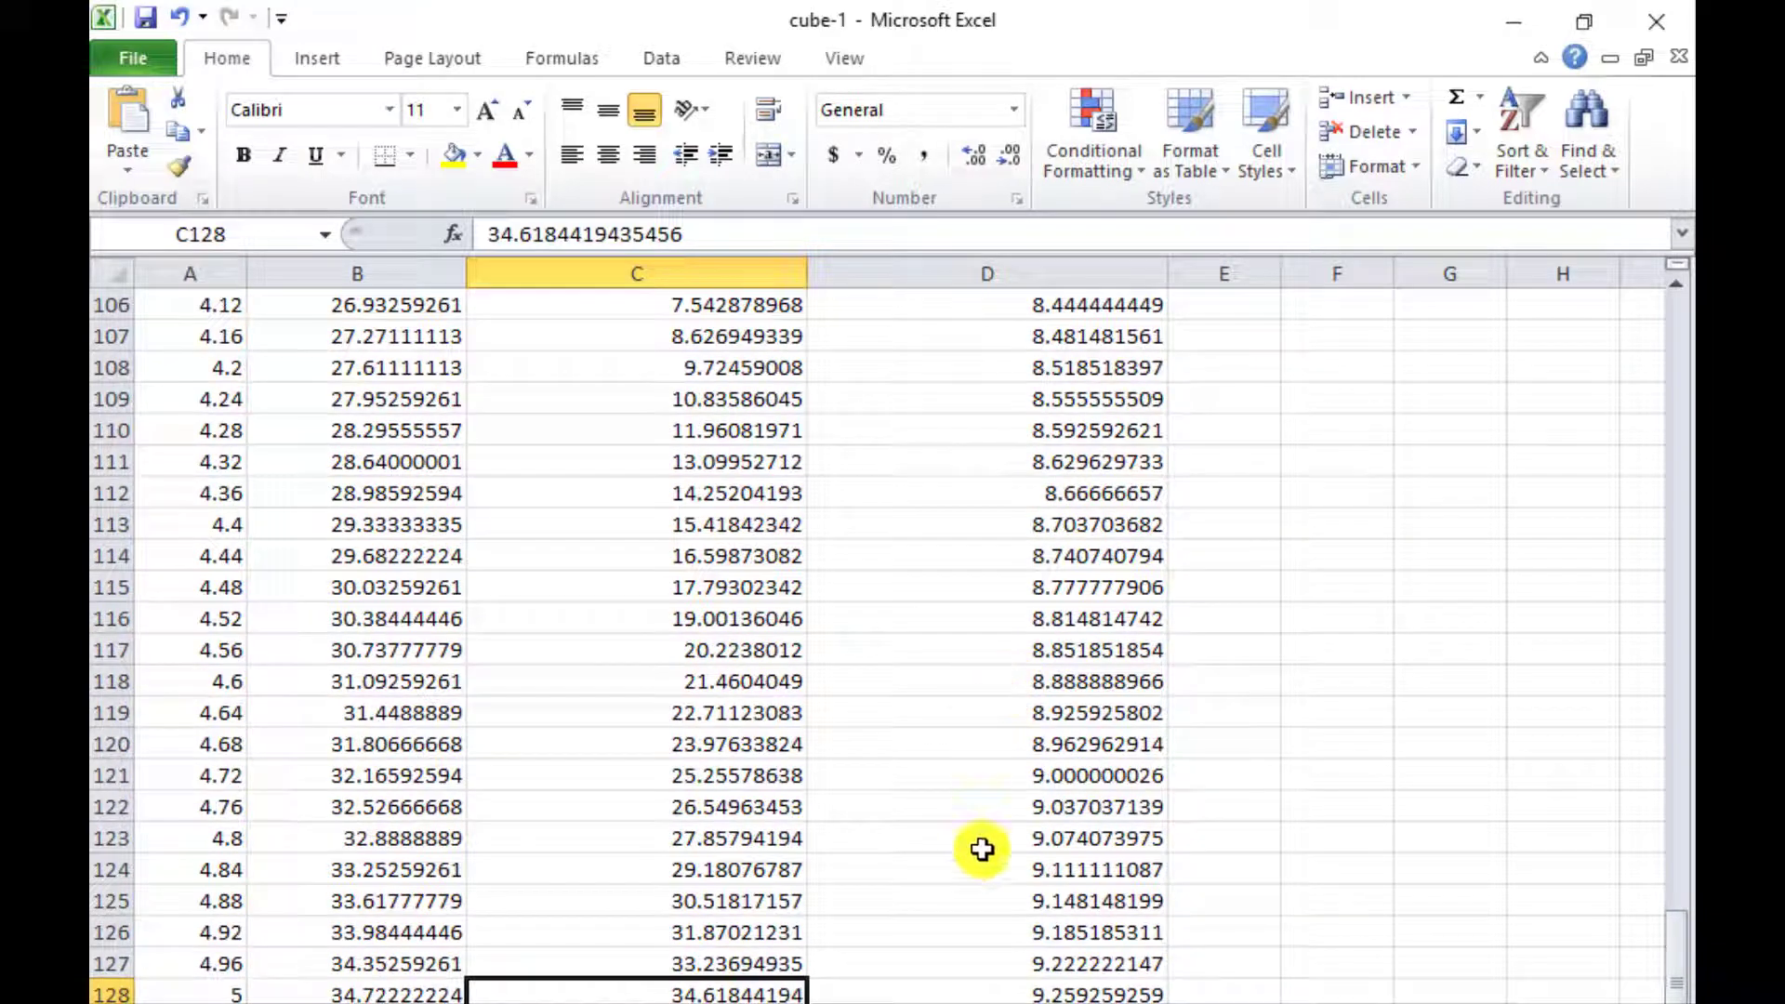
pyautogui.click(999, 994)
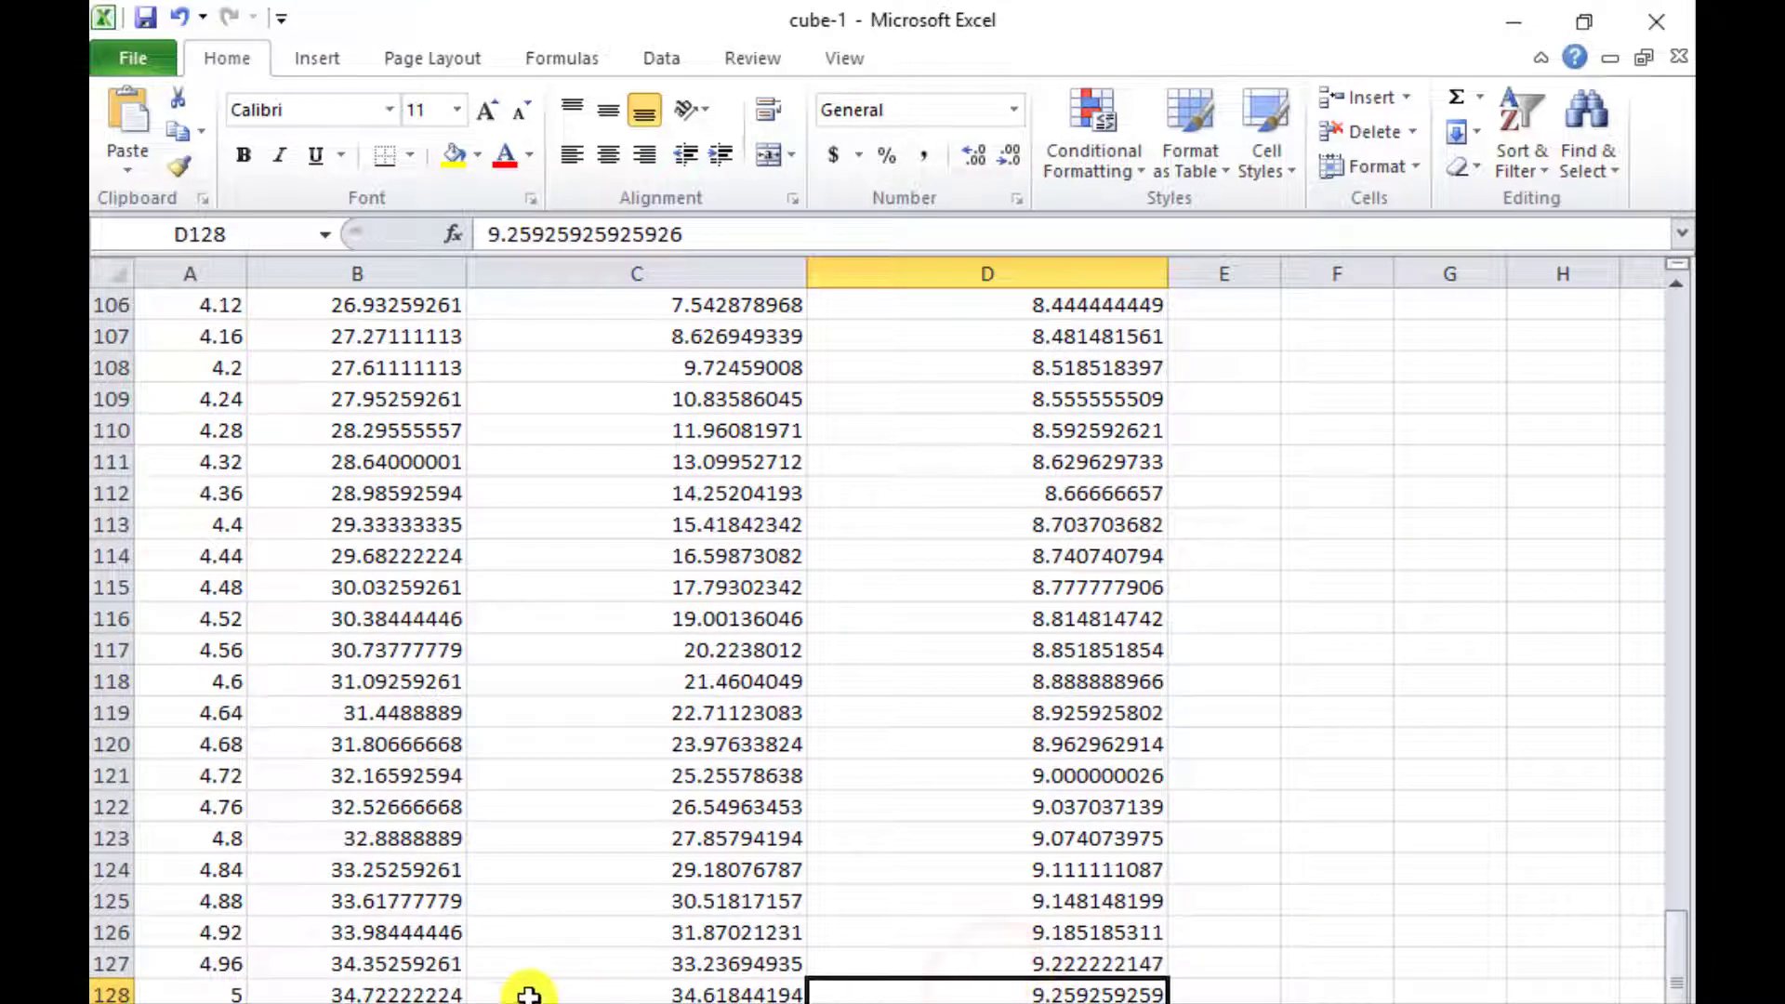
pyautogui.moveTo(305, 995); pyautogui.dragTo(1051, 995)
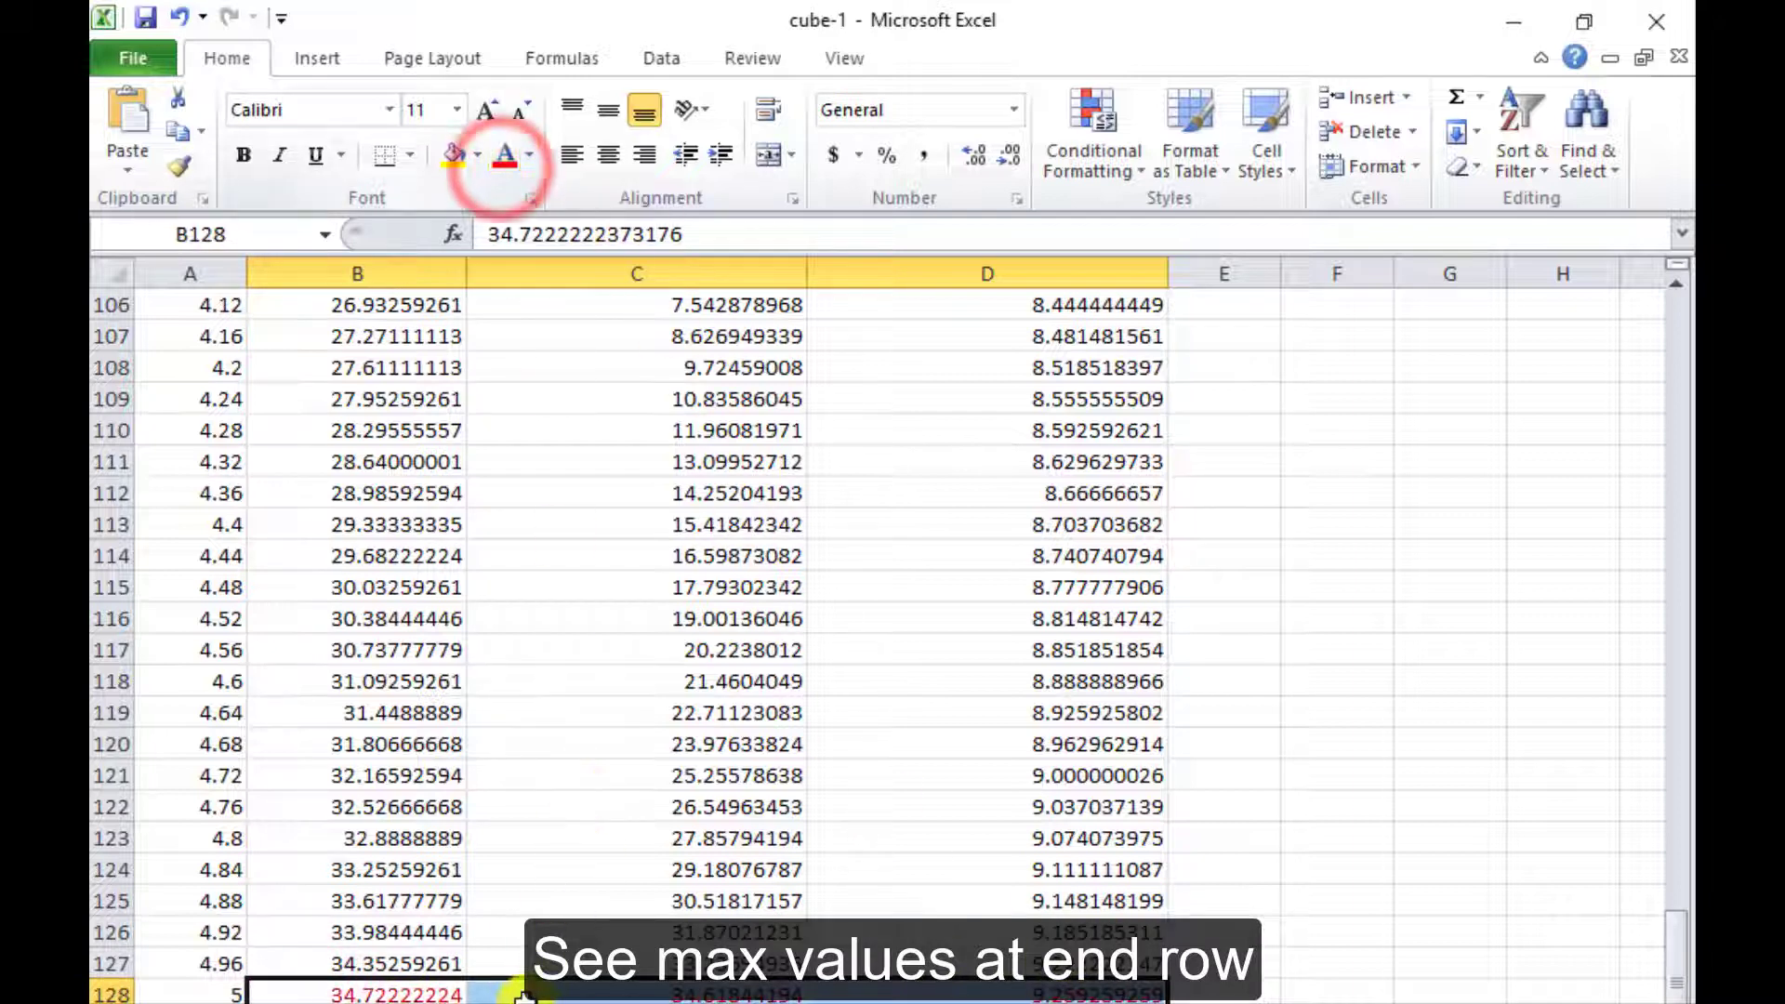
pyautogui.click(569, 901)
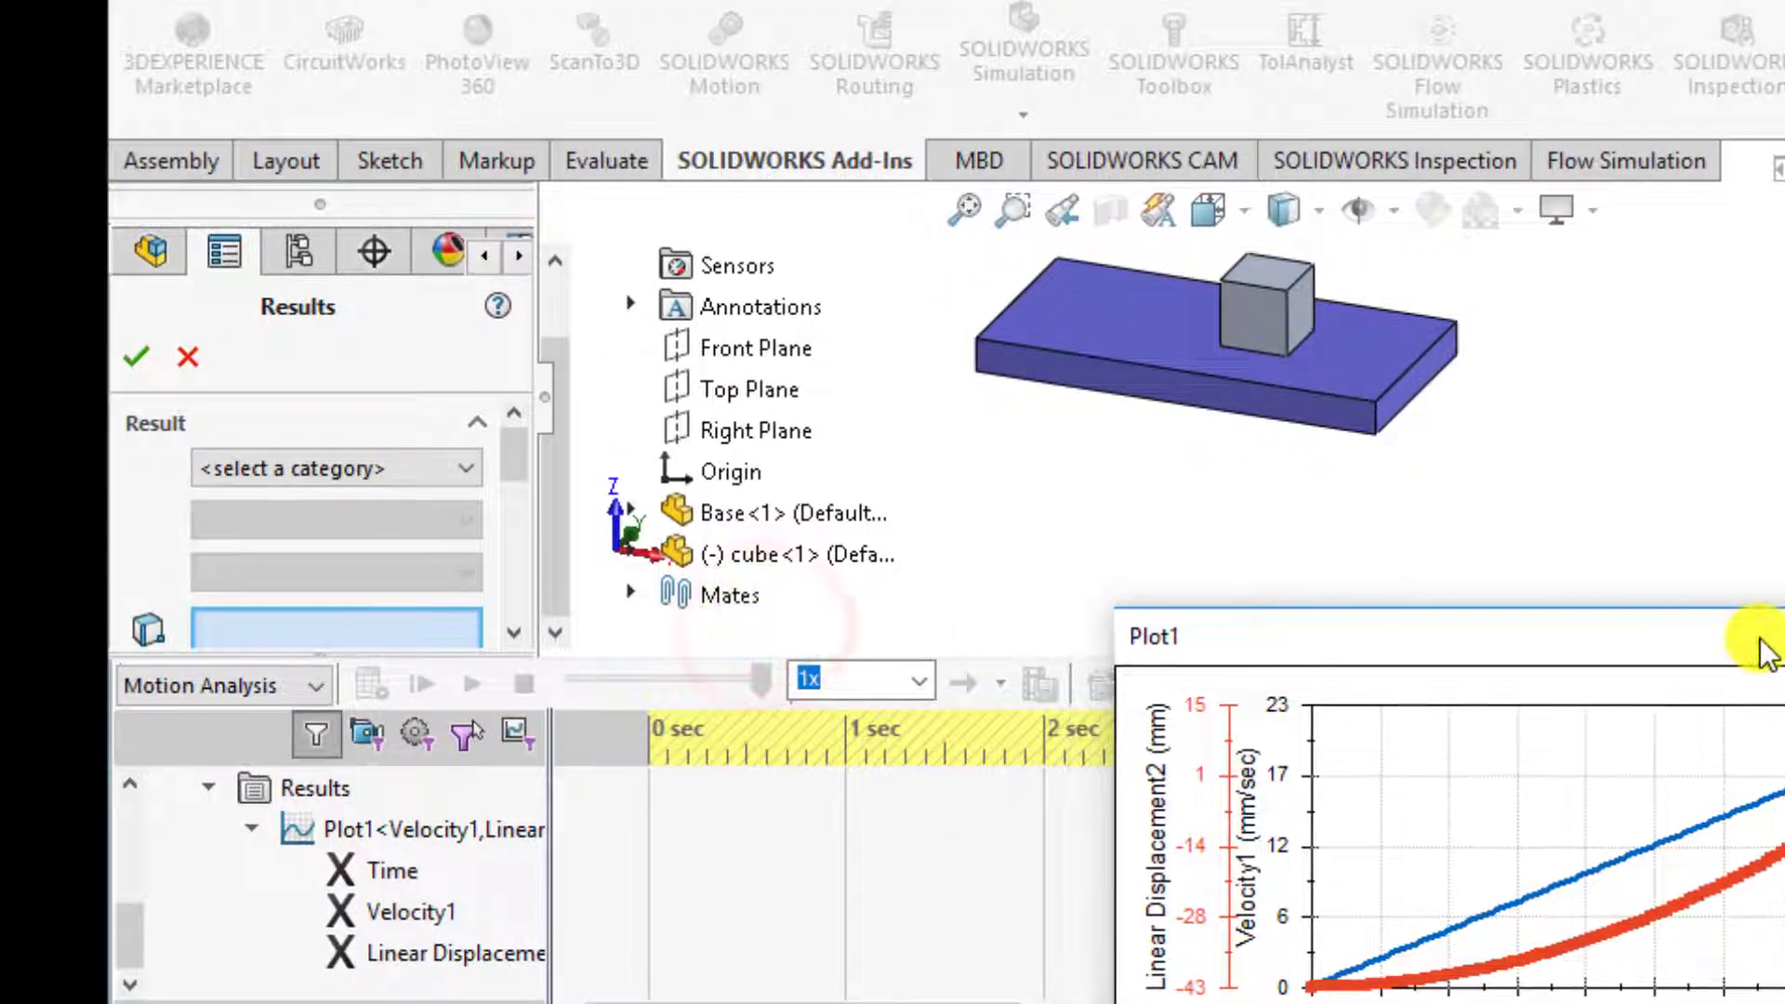
# Step: Choose Displacement/Velocity/Acceleration > Linear Acceleration > X Component as the result
pyautogui.click(295, 469)
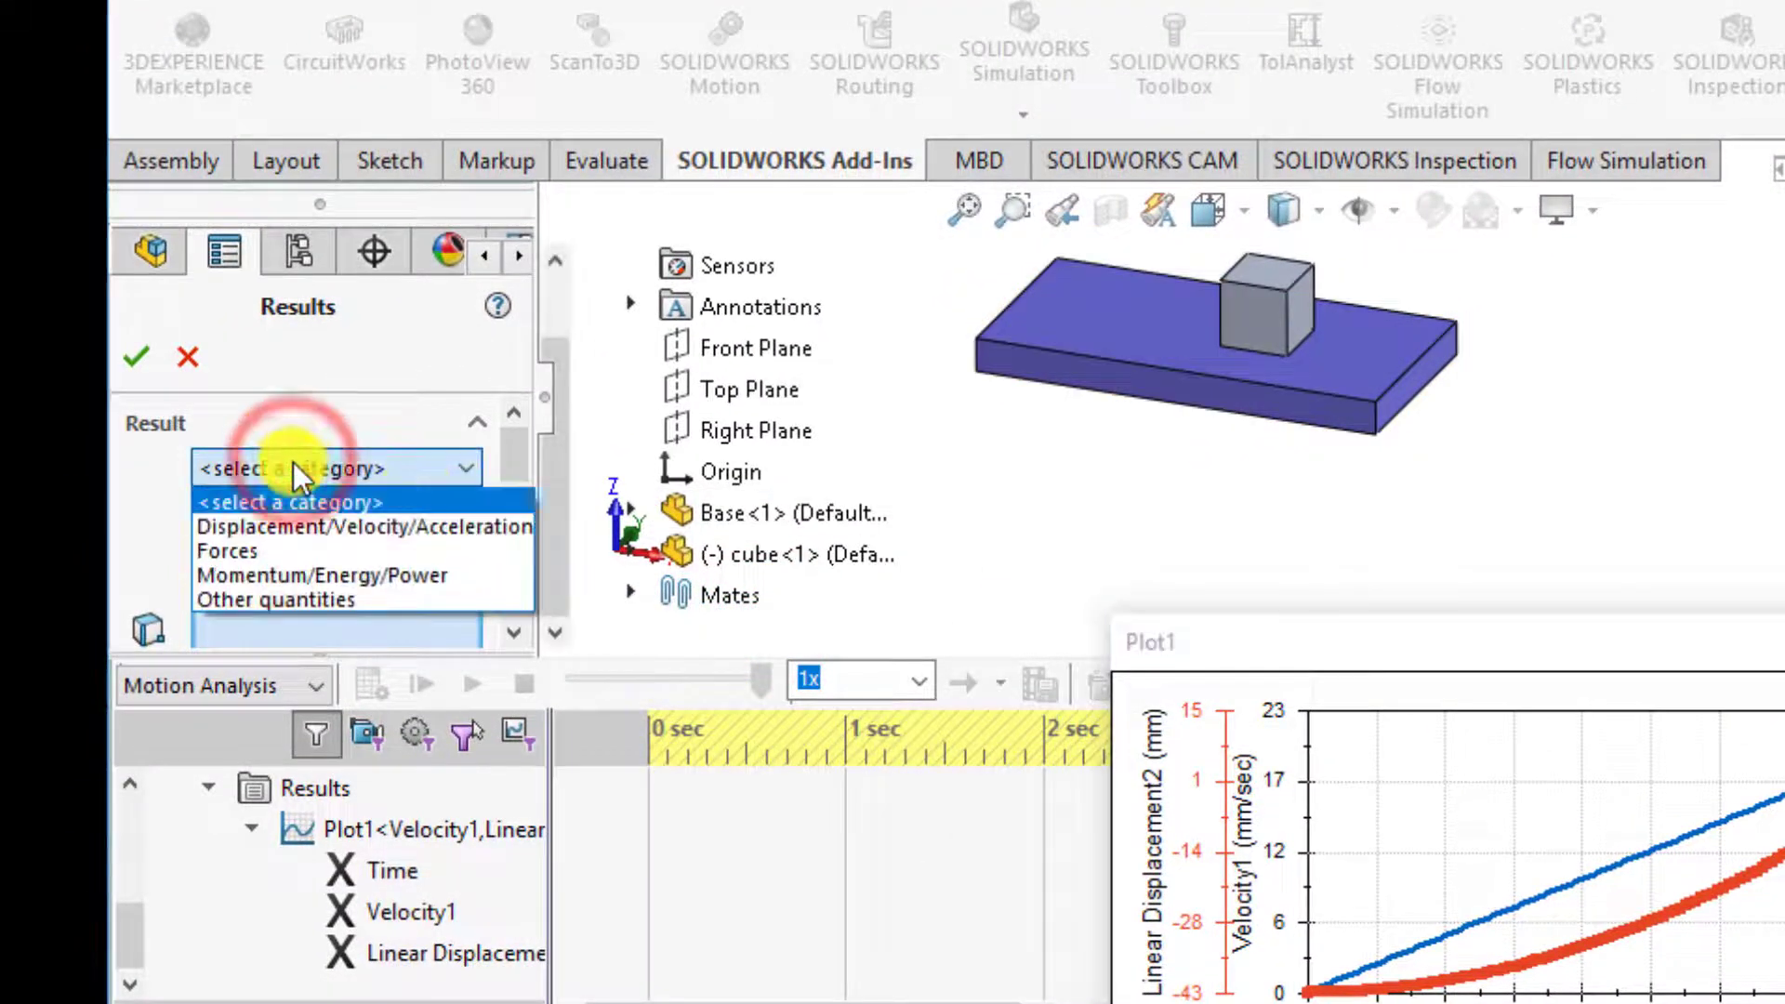
pyautogui.click(244, 526)
pyautogui.click(237, 523)
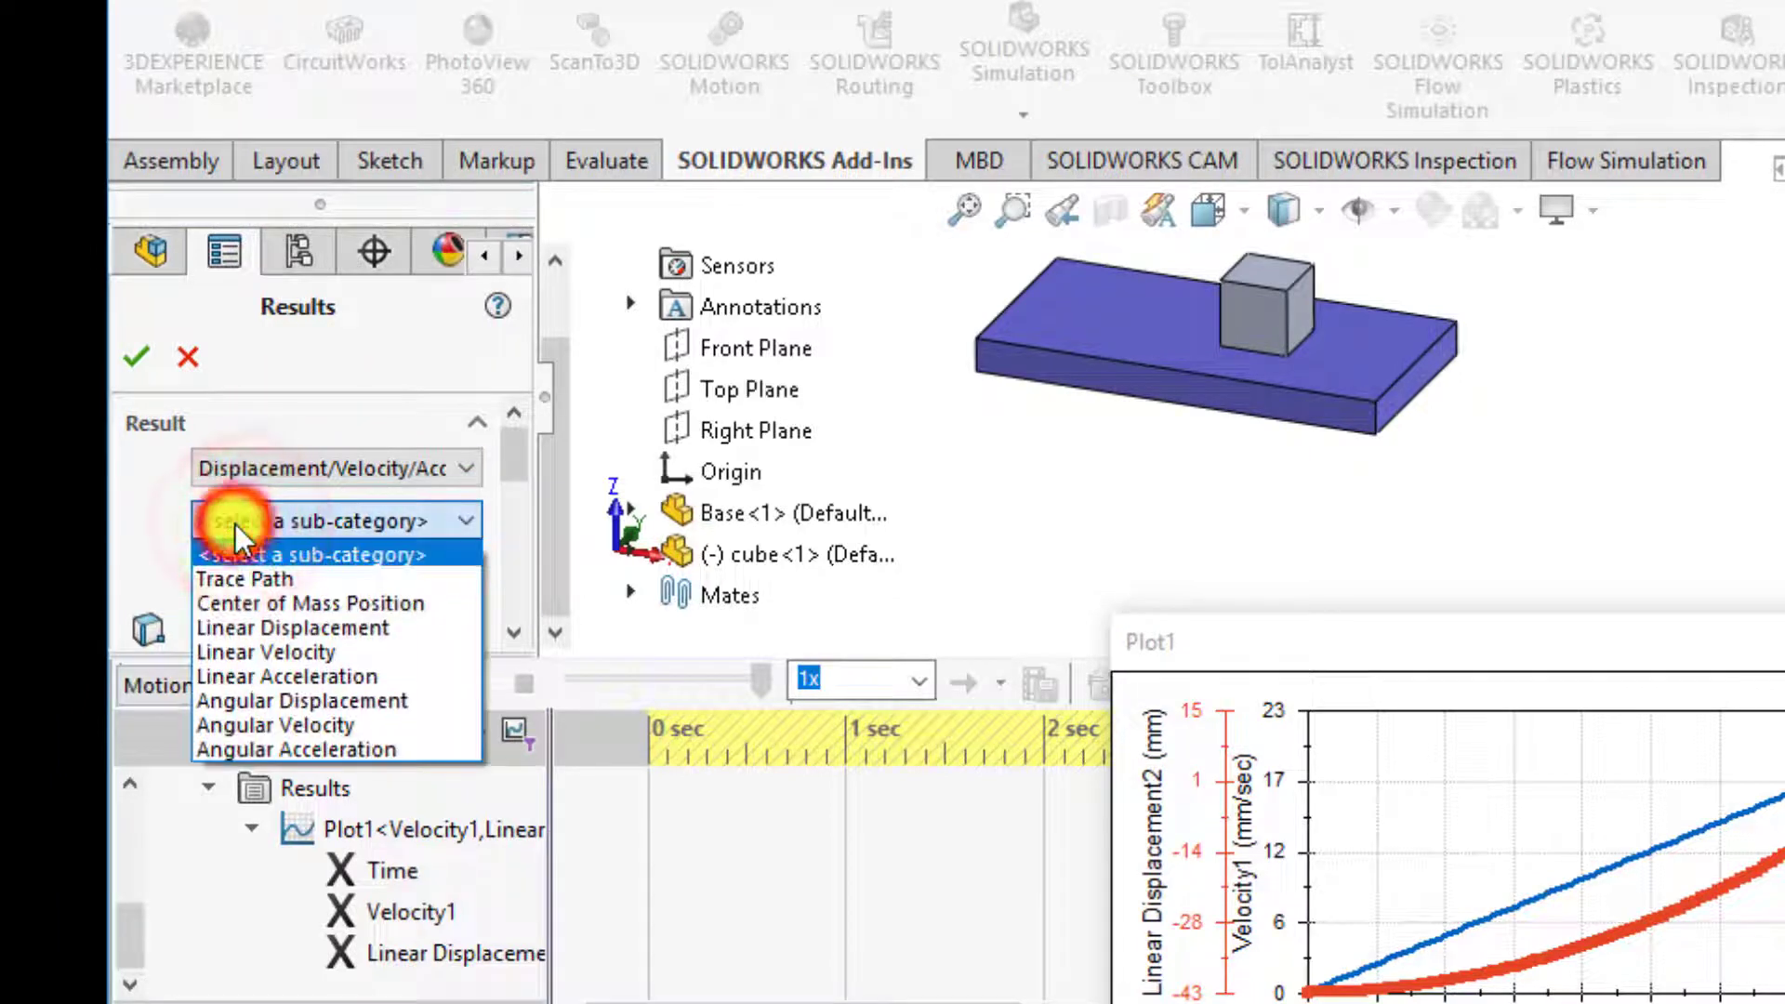
pyautogui.click(223, 676)
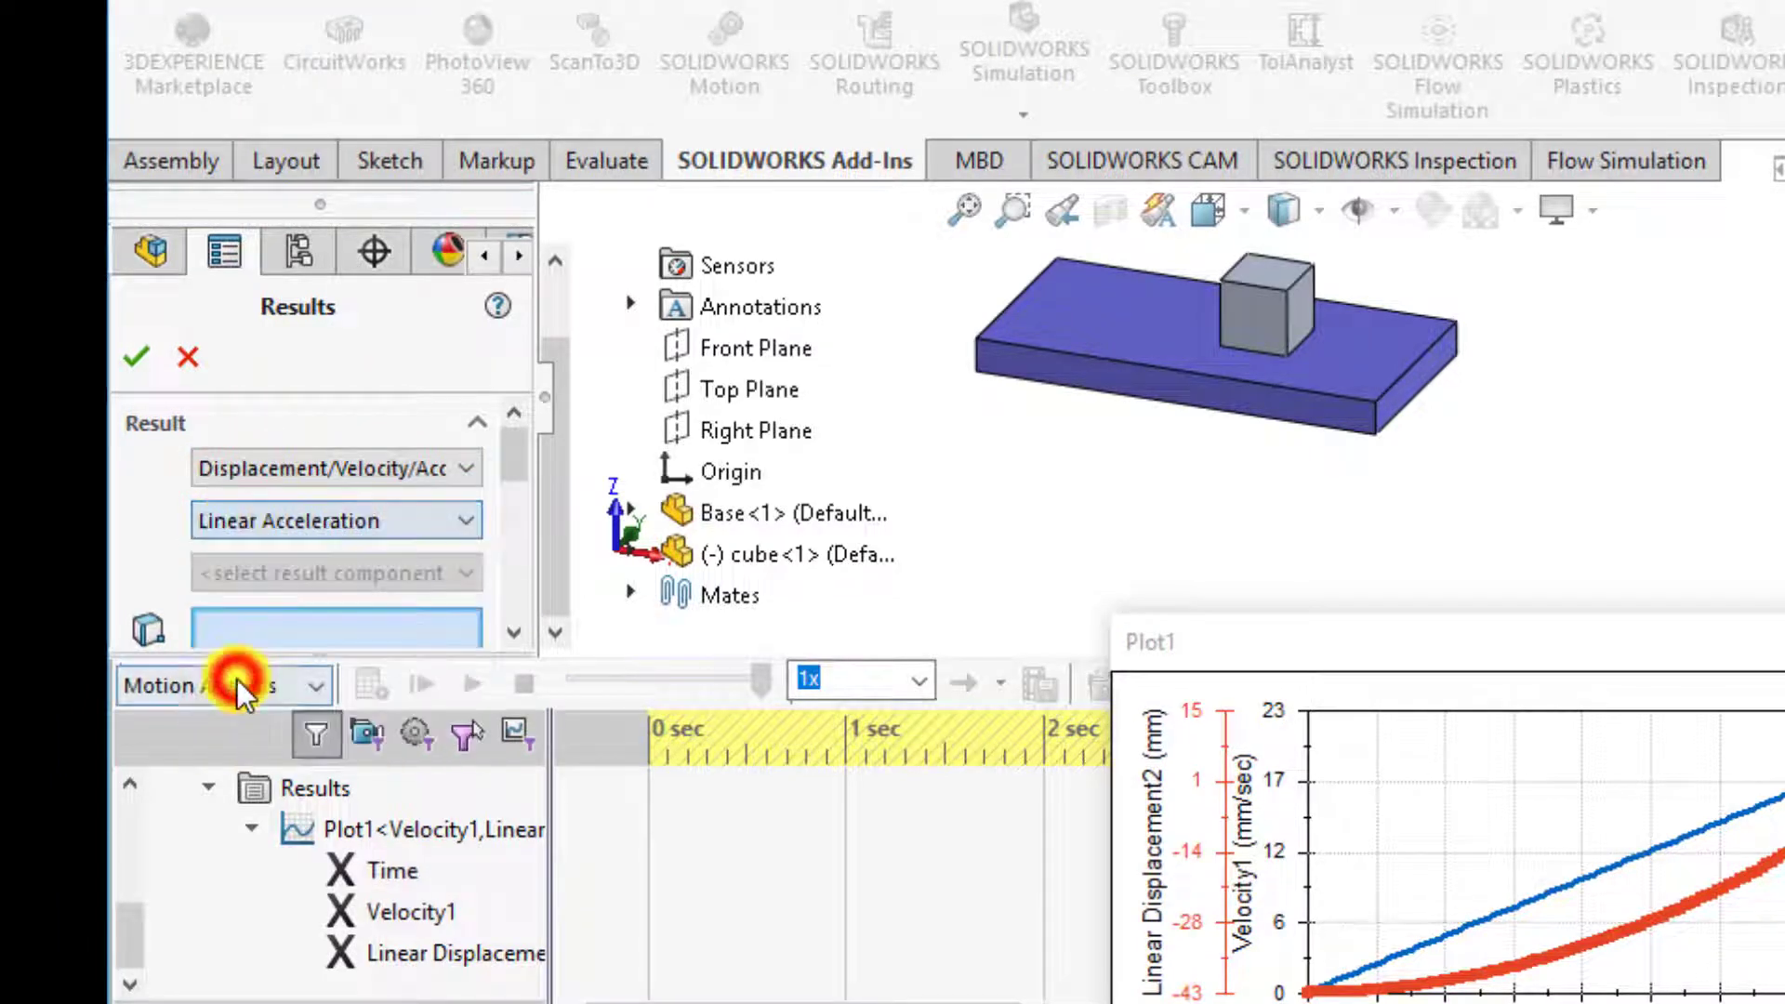
pyautogui.click(243, 574)
pyautogui.click(239, 633)
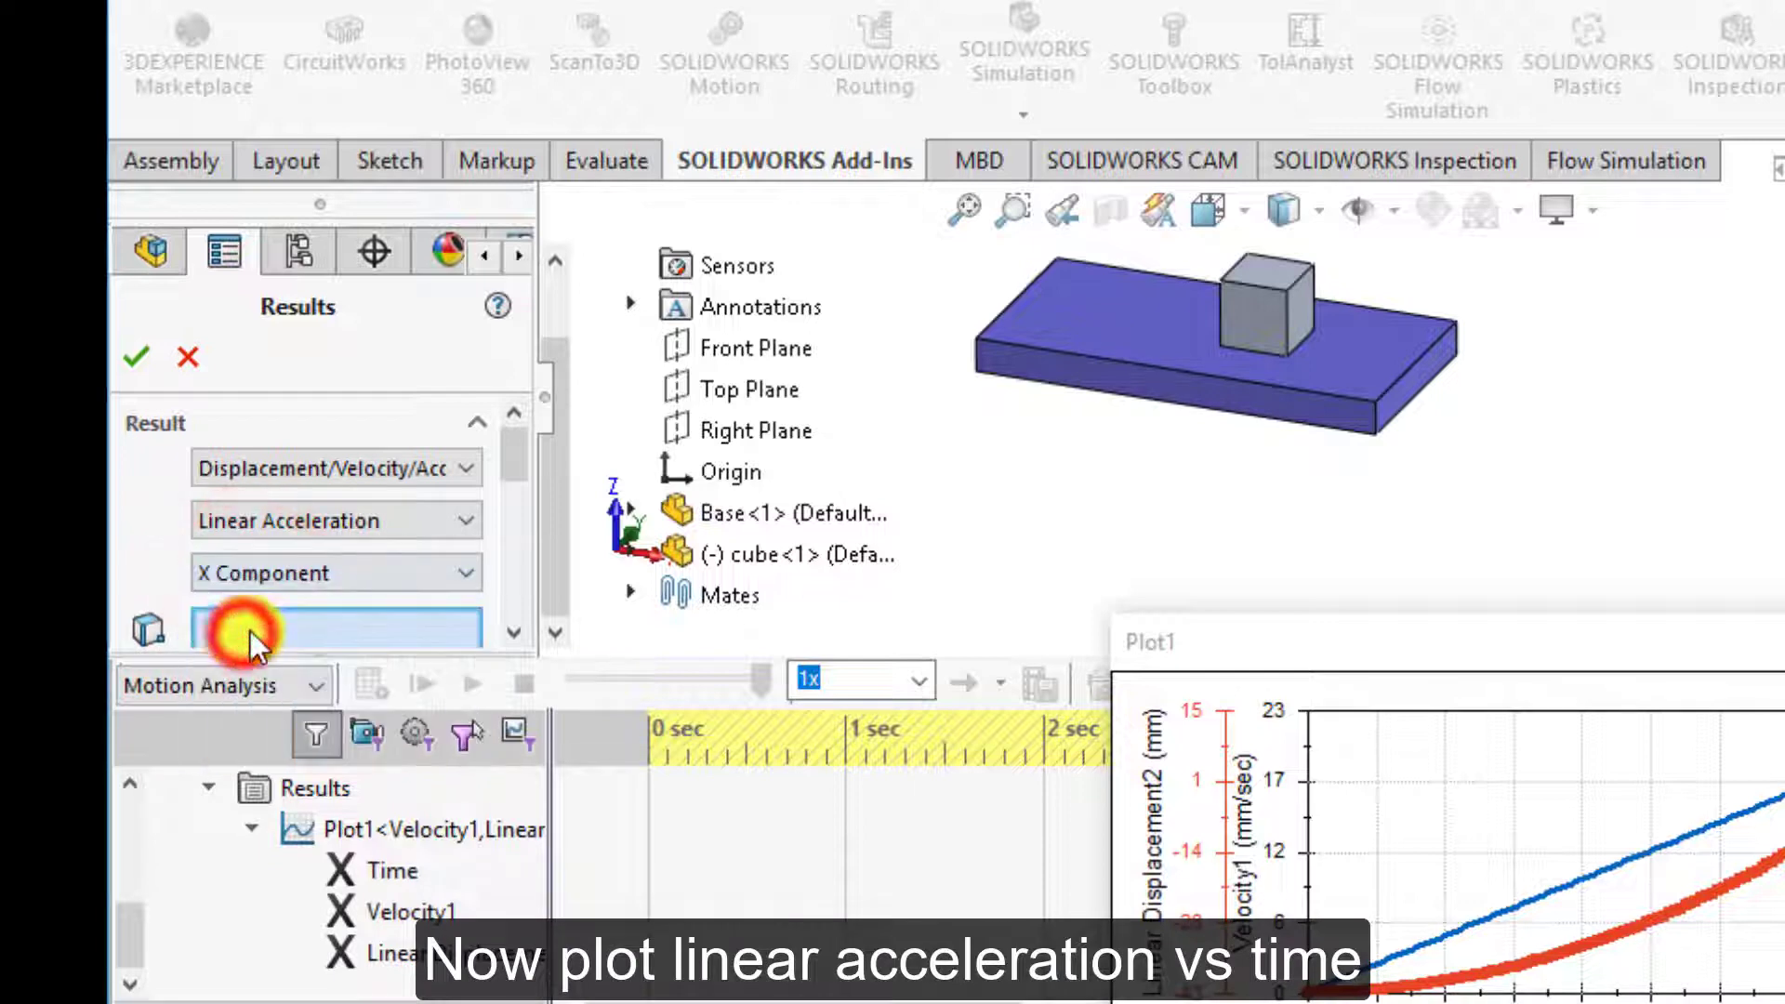
# Step: Select the cube face and cube<1> as reference, and set it to add to an existing plot
pyautogui.click(1302, 340)
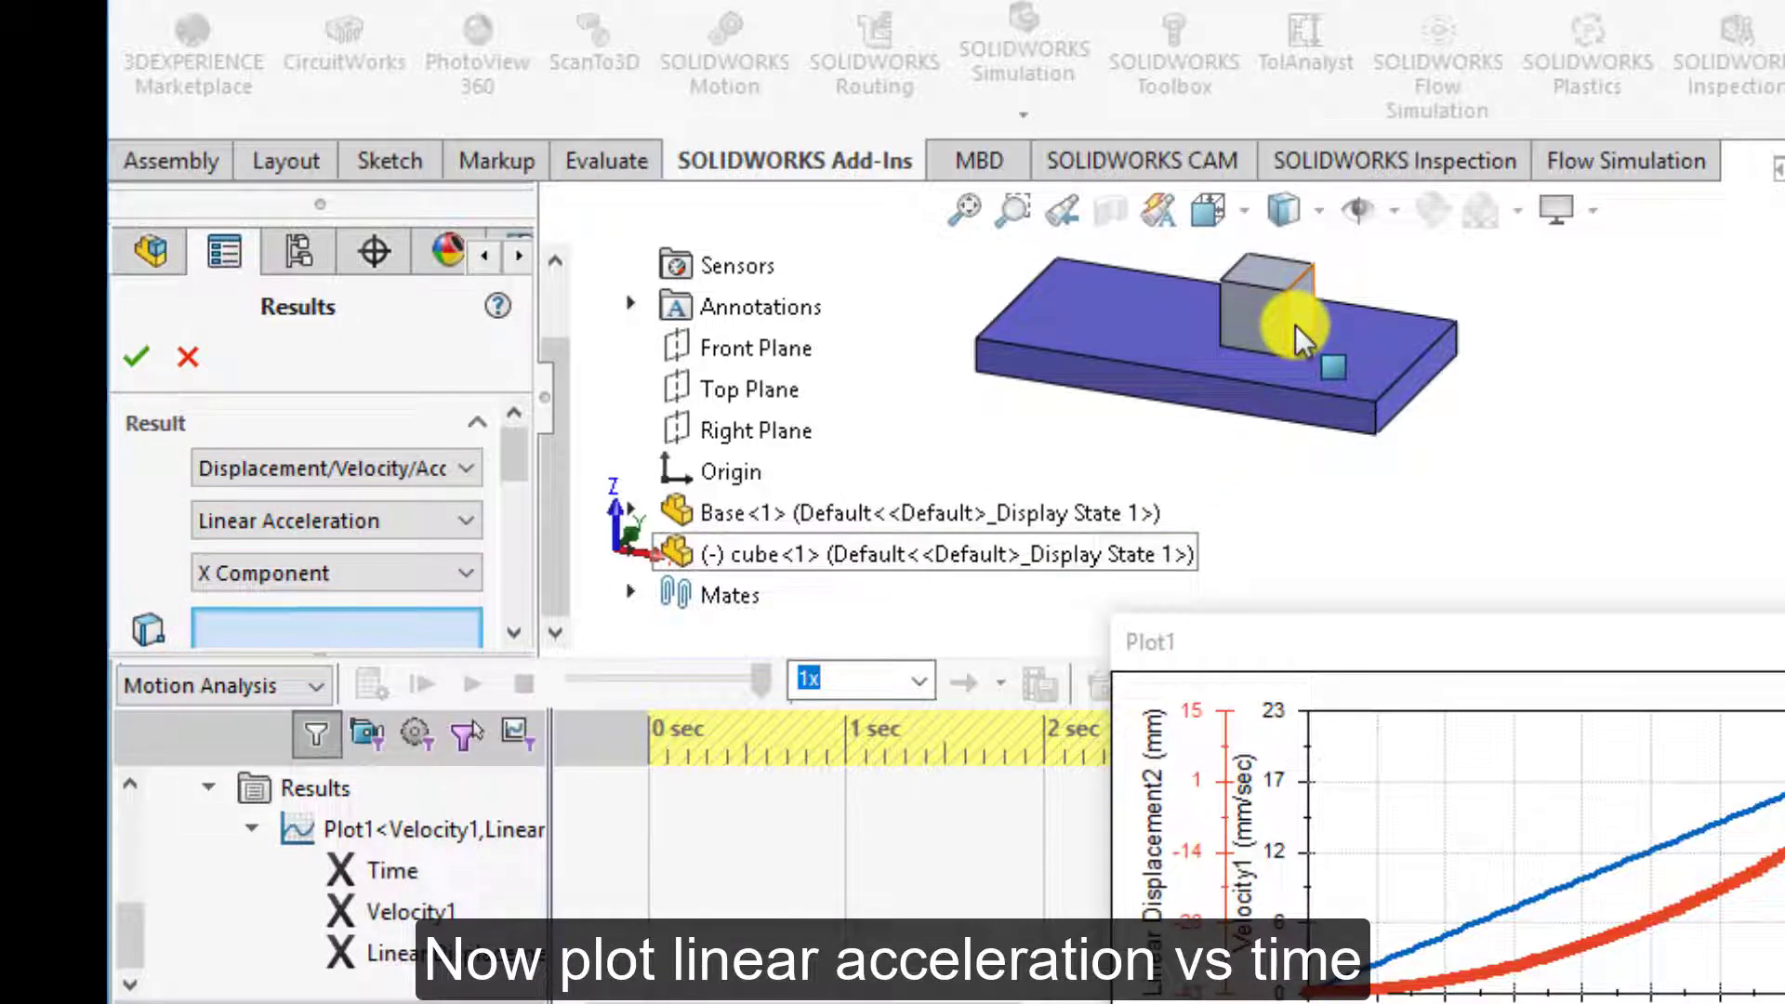
pyautogui.click(510, 462)
pyautogui.click(336, 572)
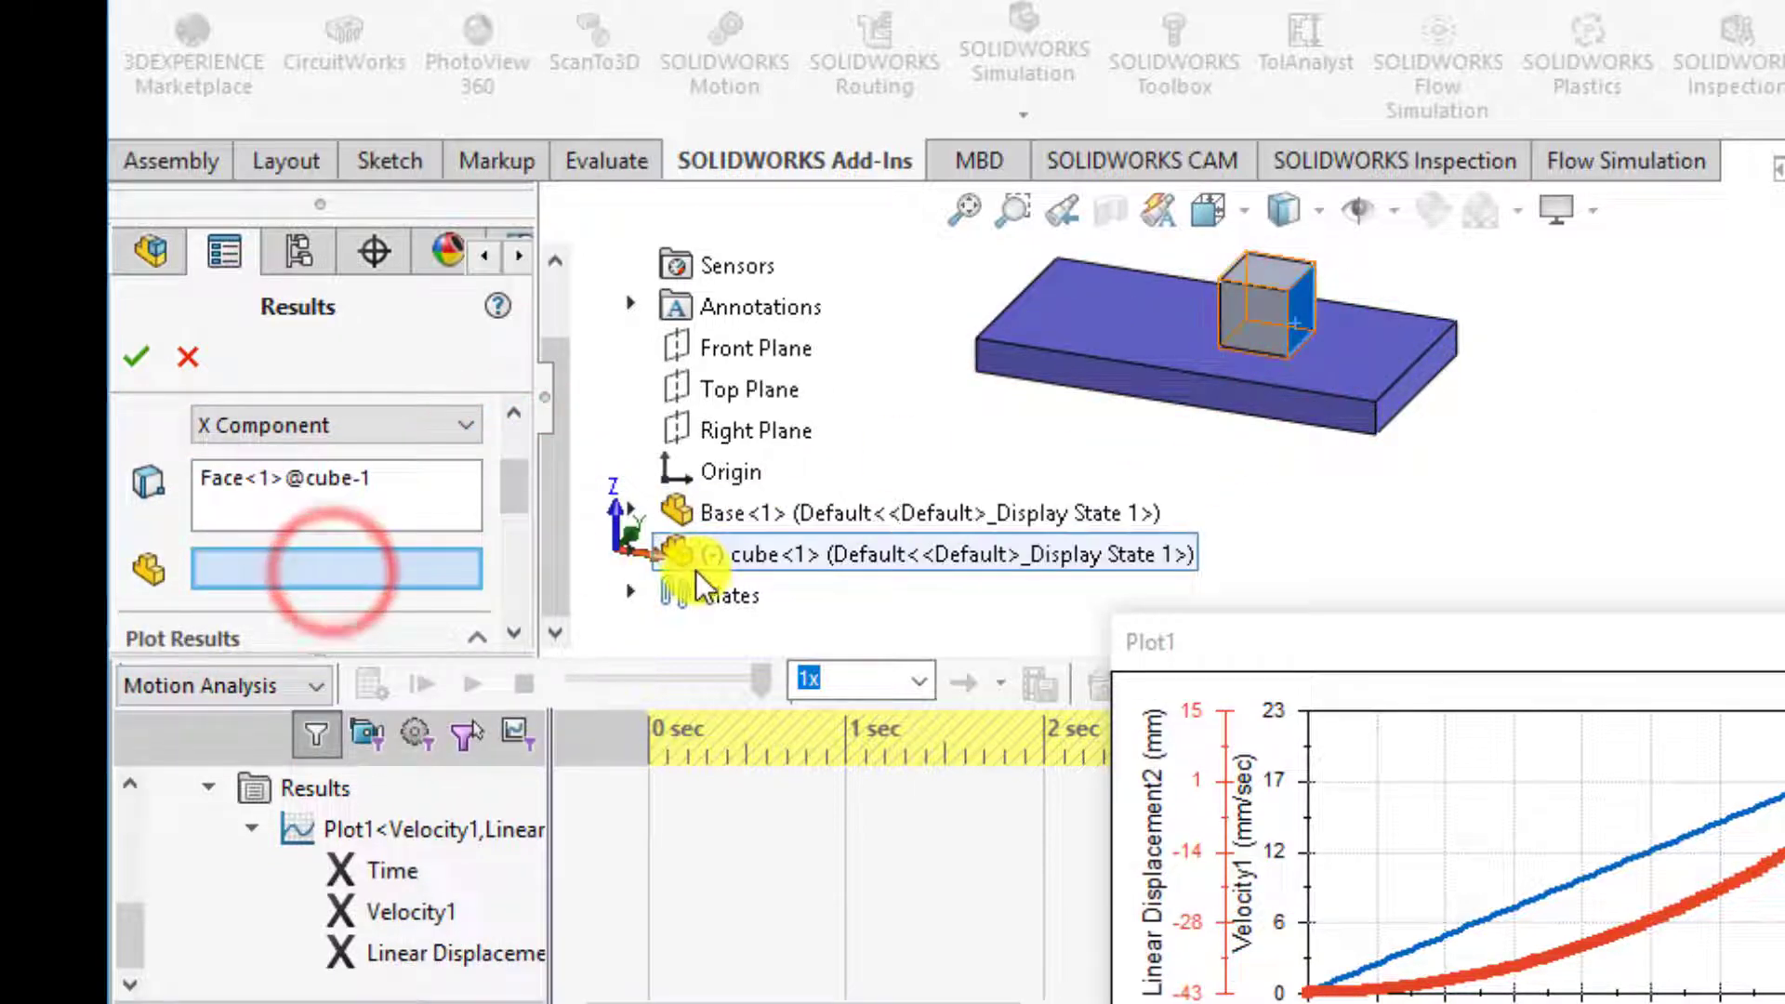
pyautogui.click(716, 558)
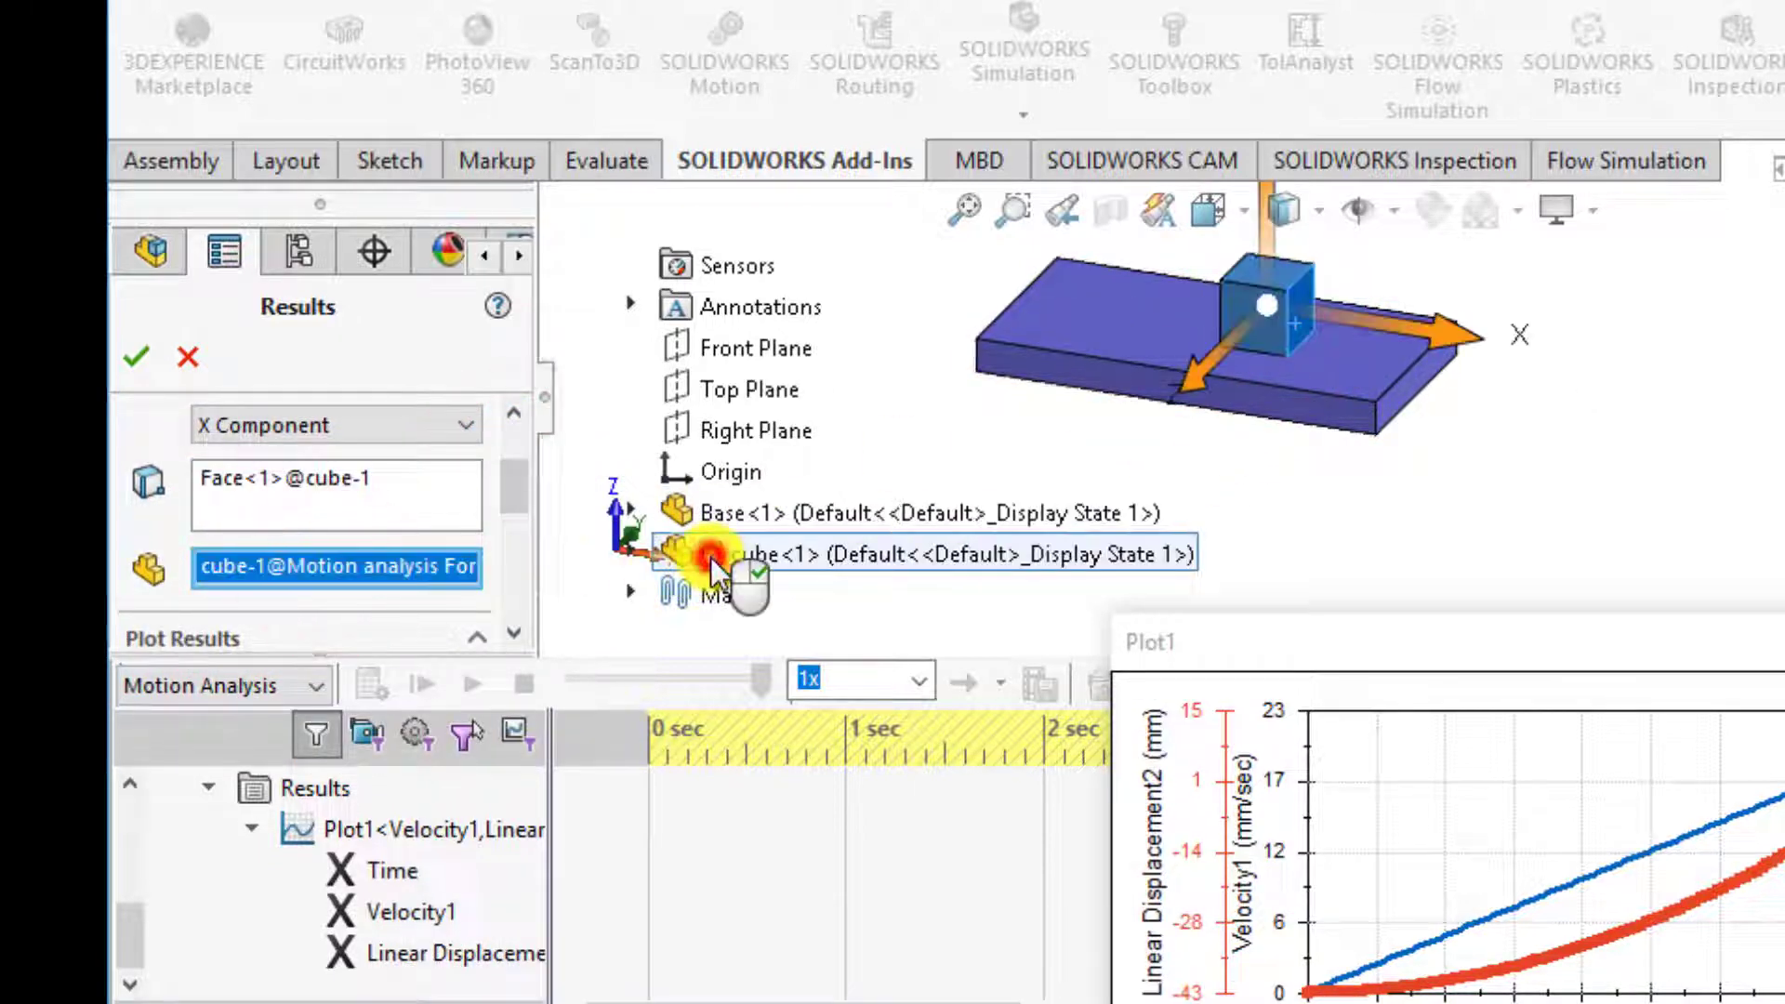
pyautogui.click(510, 477)
pyautogui.click(213, 453)
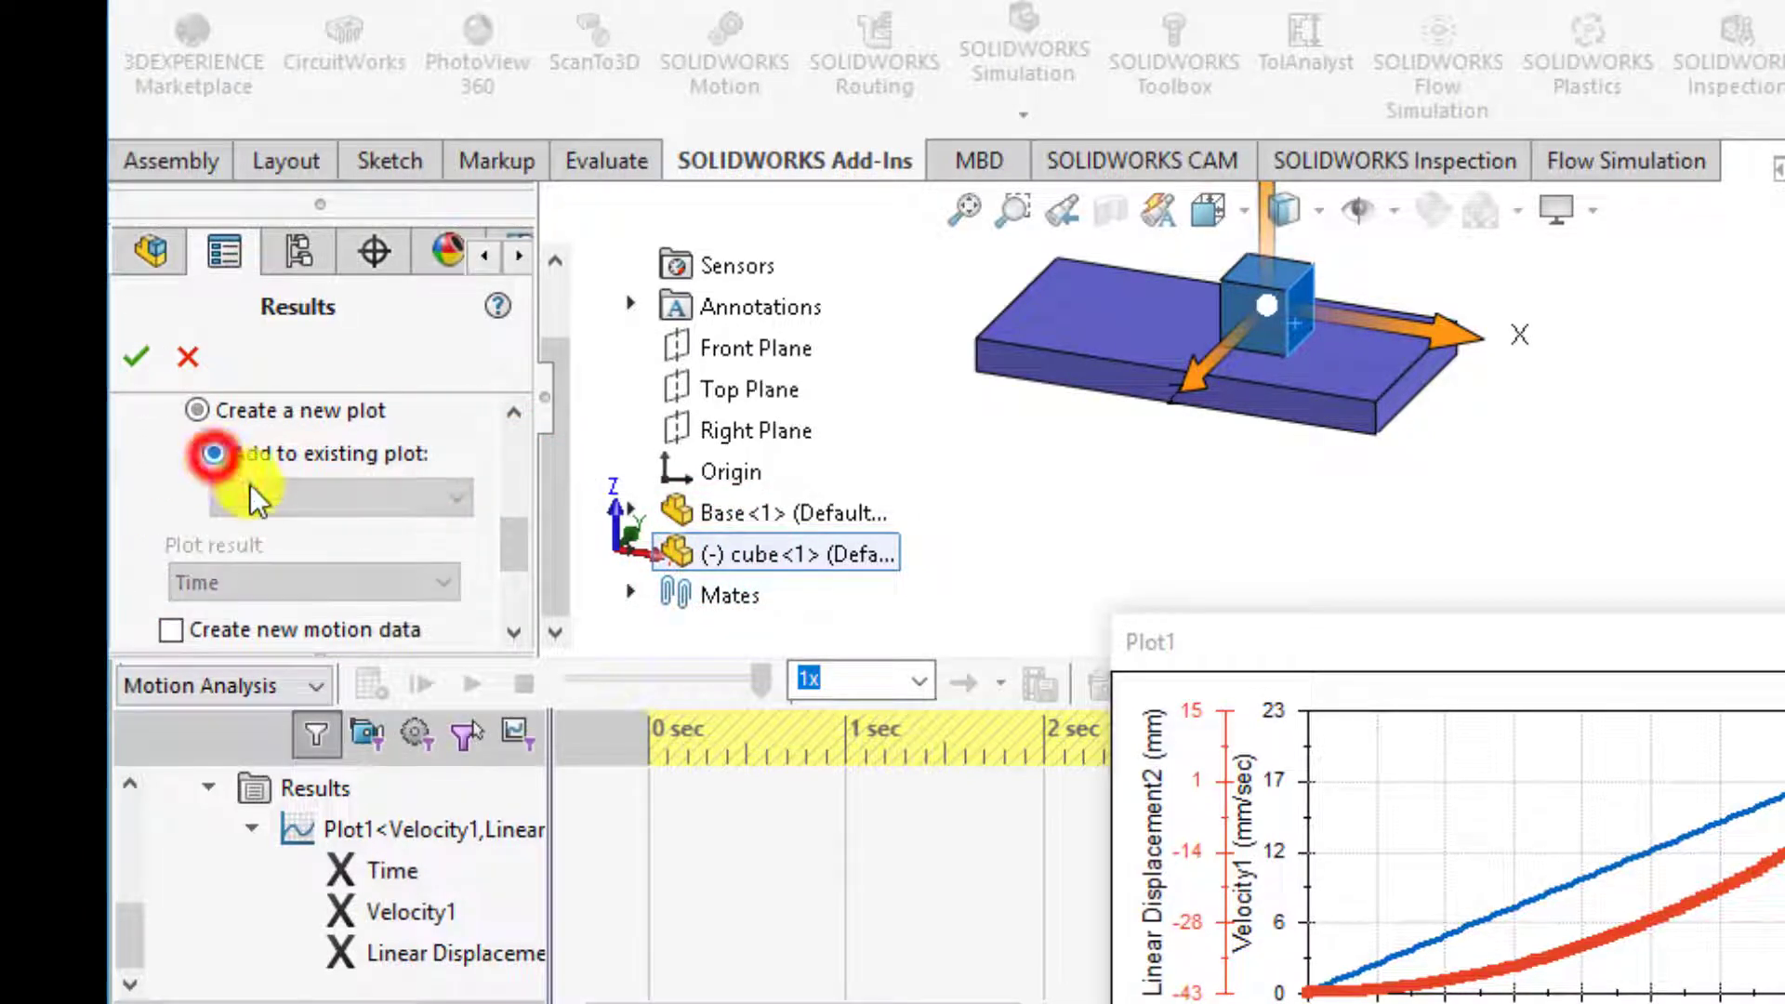